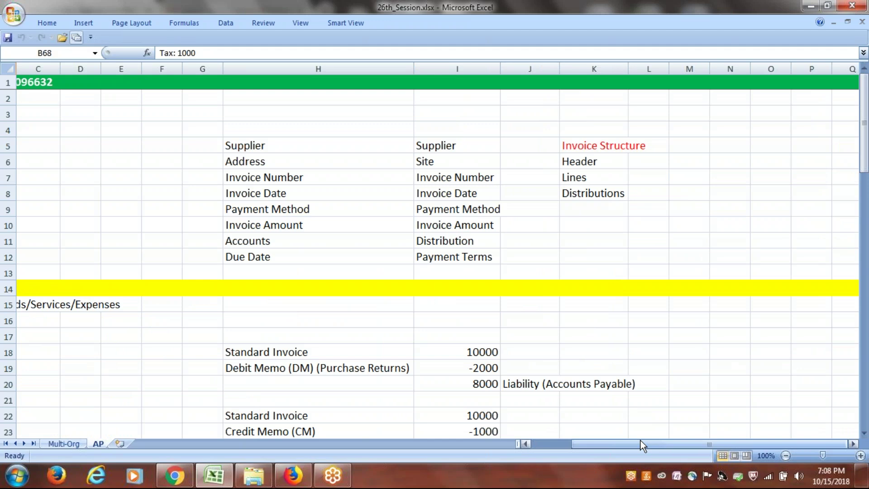
- Review the supplier invoice fields, the Invoice Structure list, and the Payables invoice types with their purposes on the AP sheet
left_click_drag(247, 143, 439, 256)
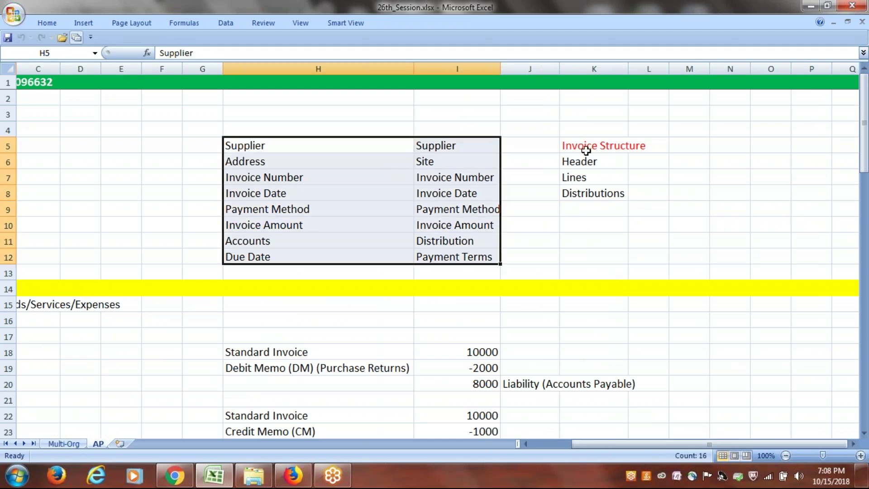
left_click_drag(586, 149, 588, 192)
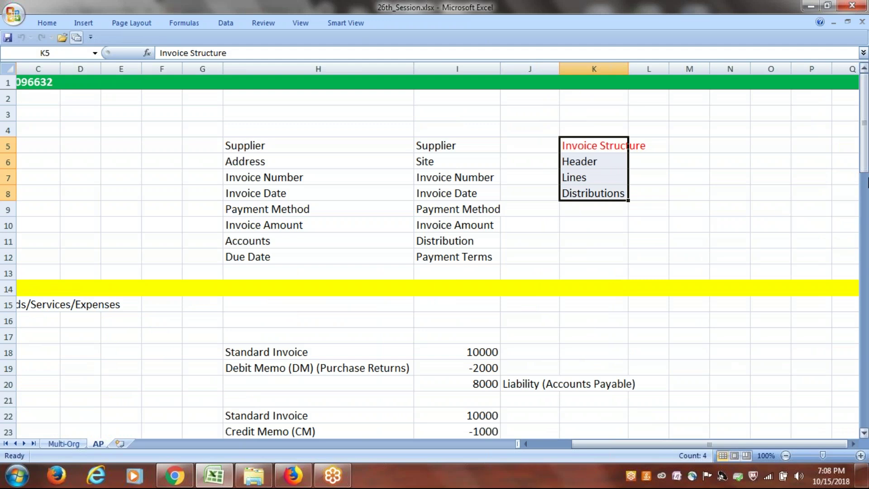
left_click_drag(864, 140, 864, 222)
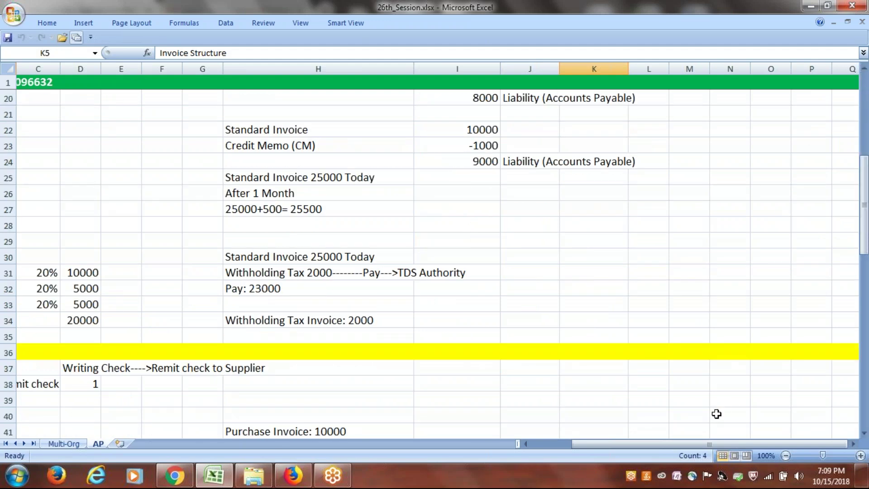
left_click_drag(681, 444, 547, 452)
left_click_drag(866, 220, 867, 176)
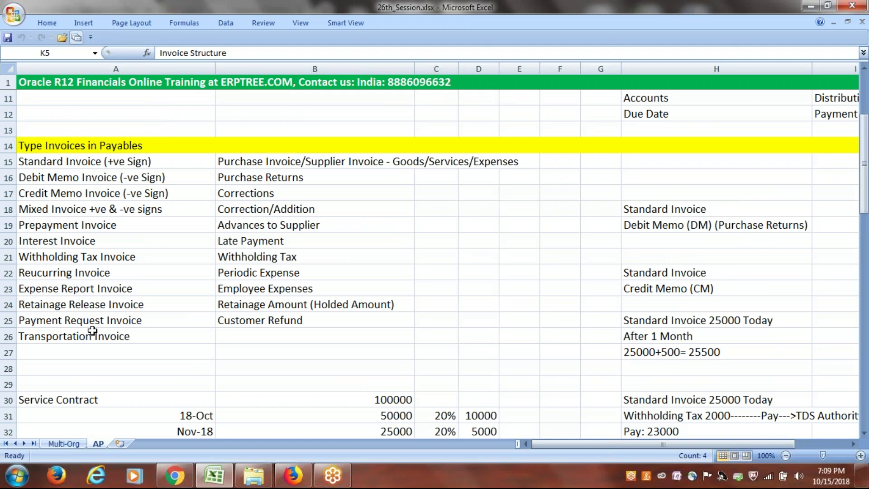
left_click(71, 304)
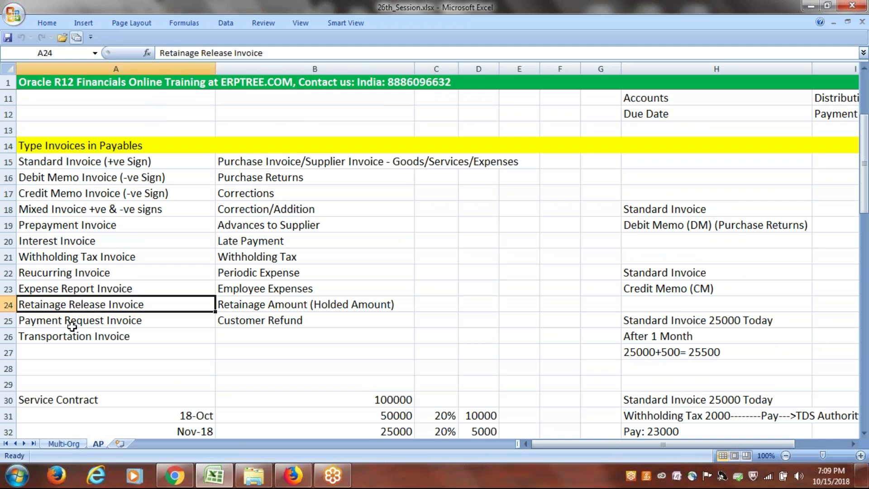
left_click(72, 325)
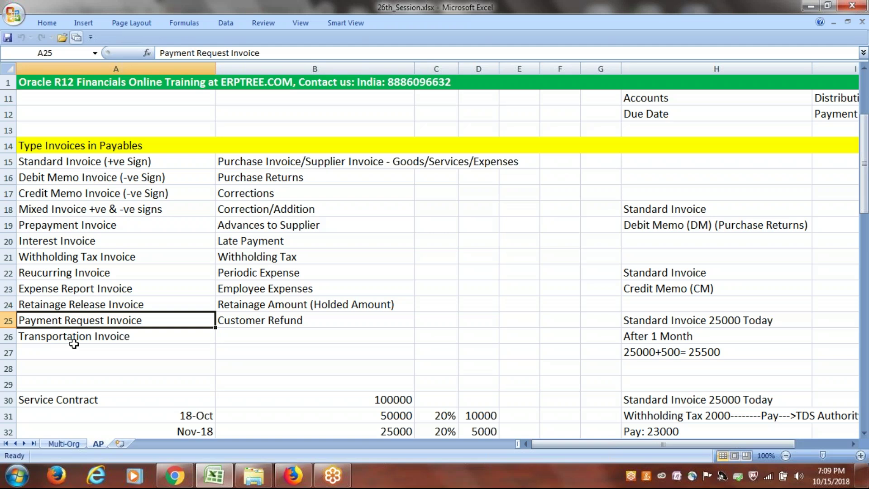
left_click_drag(275, 159, 276, 318)
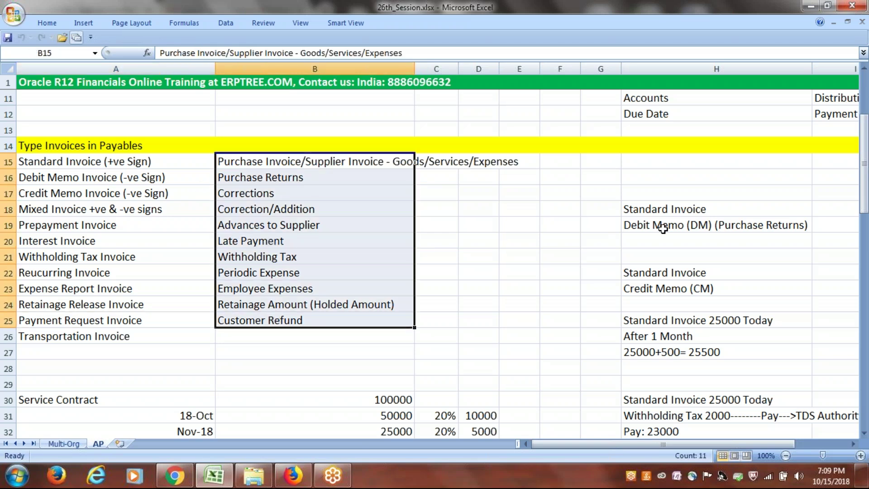
- Review the payment types from Manual Payment to Zero Payments, and return to the Standard Invoice entry among the invoice types
left_click_drag(866, 134, 865, 220)
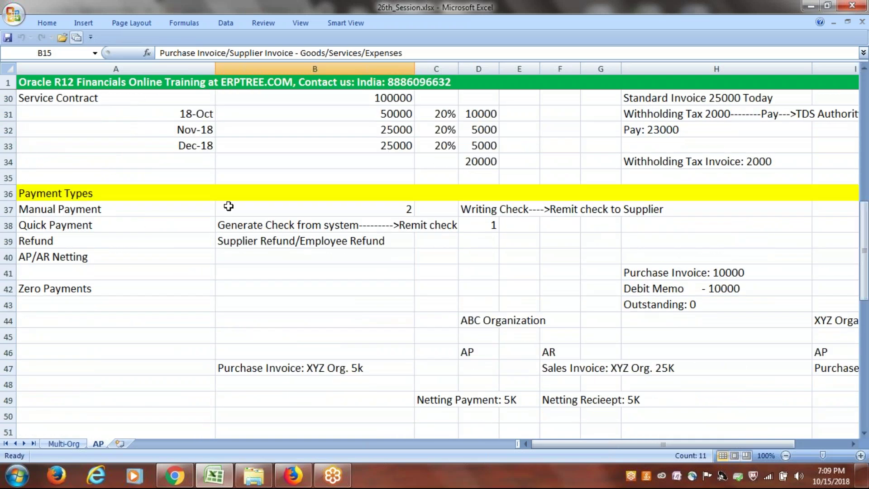
left_click_drag(73, 209, 67, 254)
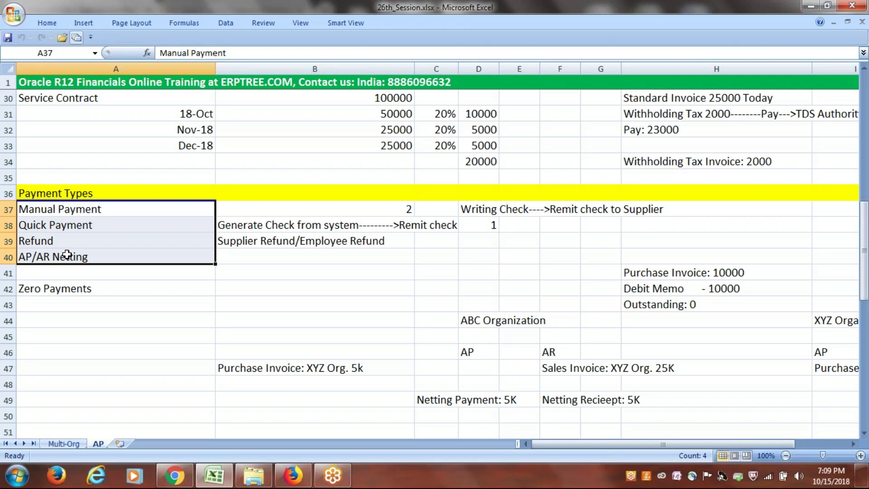
left_click(67, 209)
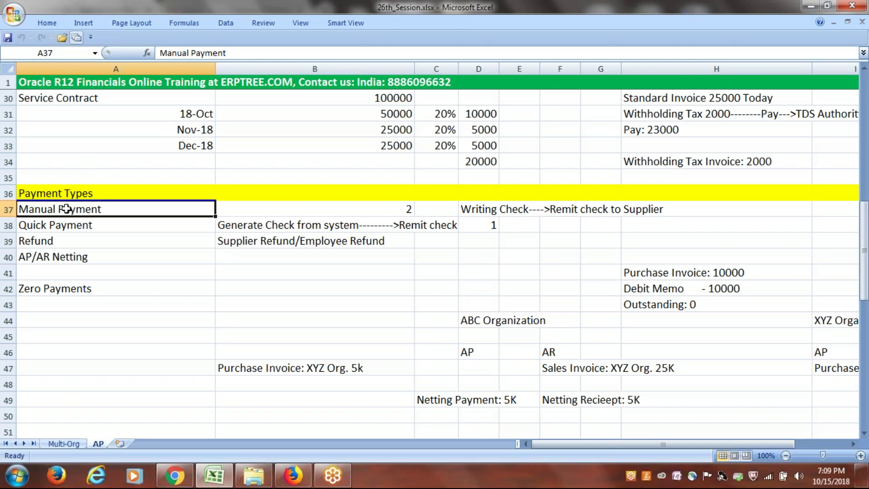
left_click(61, 259)
left_click(74, 288)
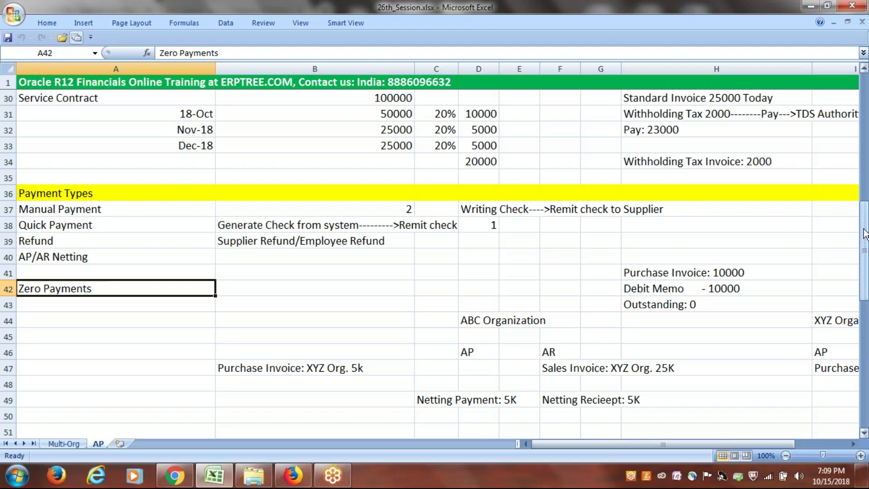
left_click_drag(865, 235, 865, 116)
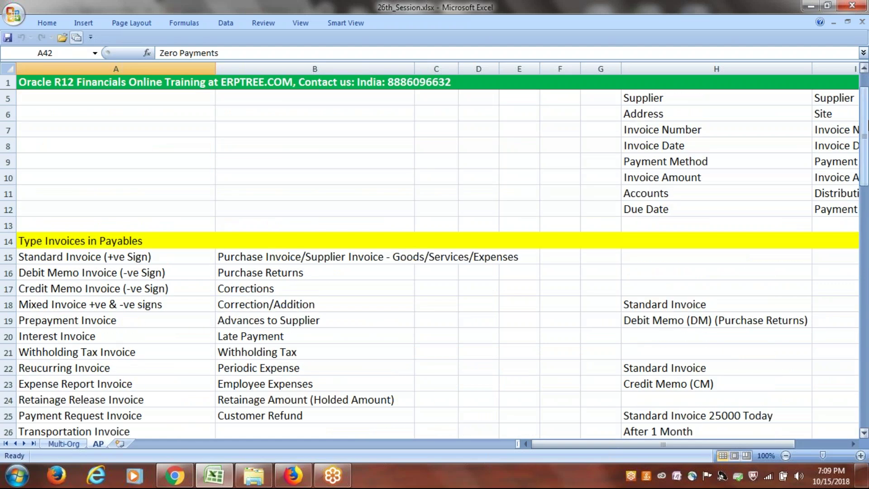
mouse_move(865, 117)
left_mouse_down()
mouse_move(864, 339)
mouse_move(867, 111)
left_mouse_up()
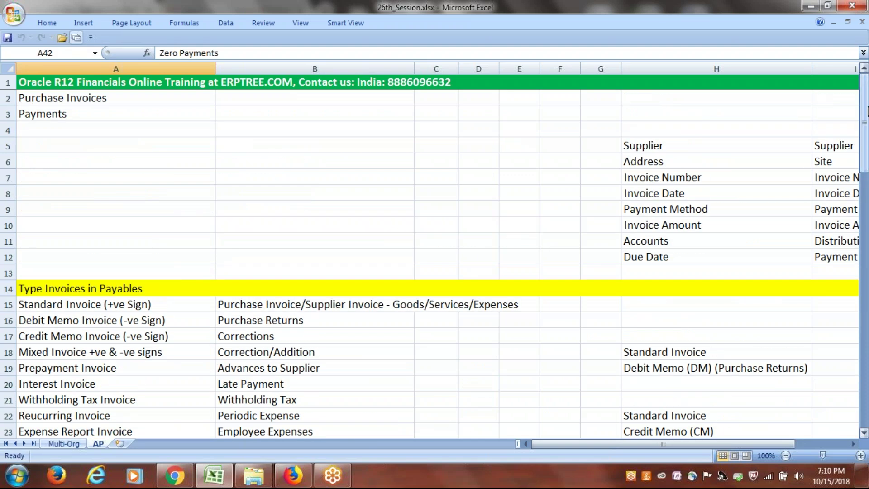
left_click(49, 305)
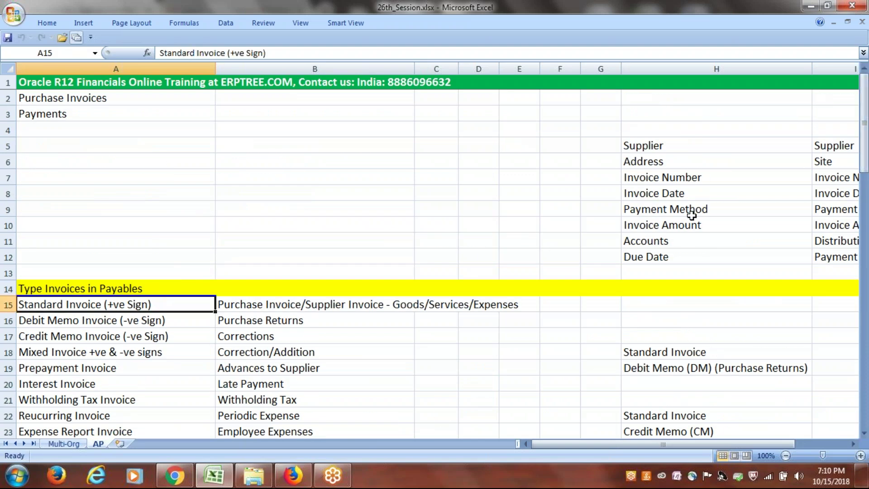
- Mark the Open AP Periods setup as "Done" in the Accounts Payable (AP) Basic Setups list
left_click_drag(867, 128, 865, 333)
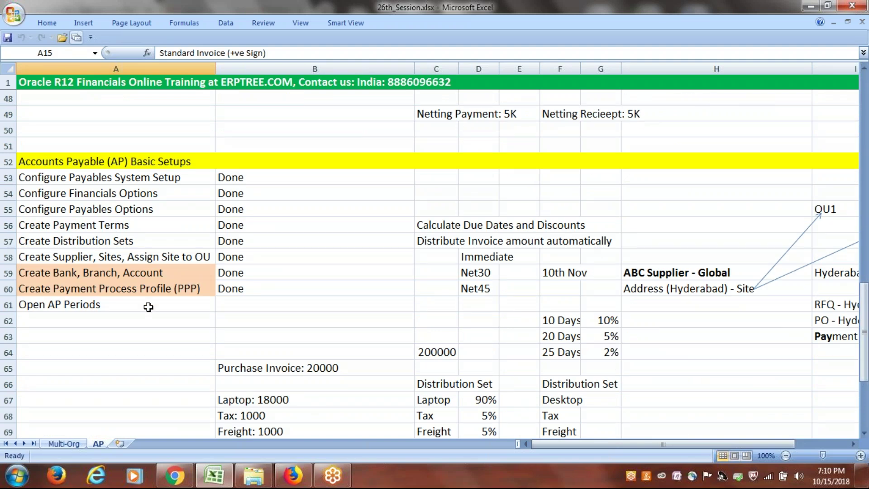
left_click(225, 305)
type("Done")
key("Tab")
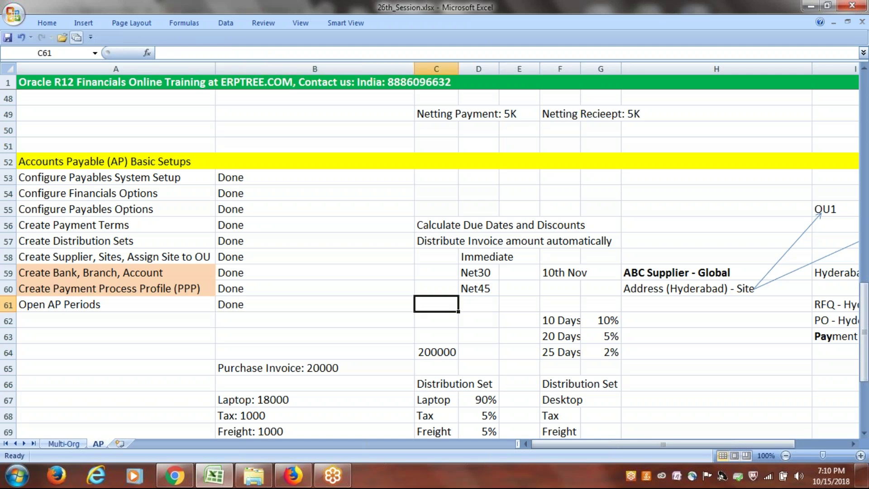
left_click(307, 260)
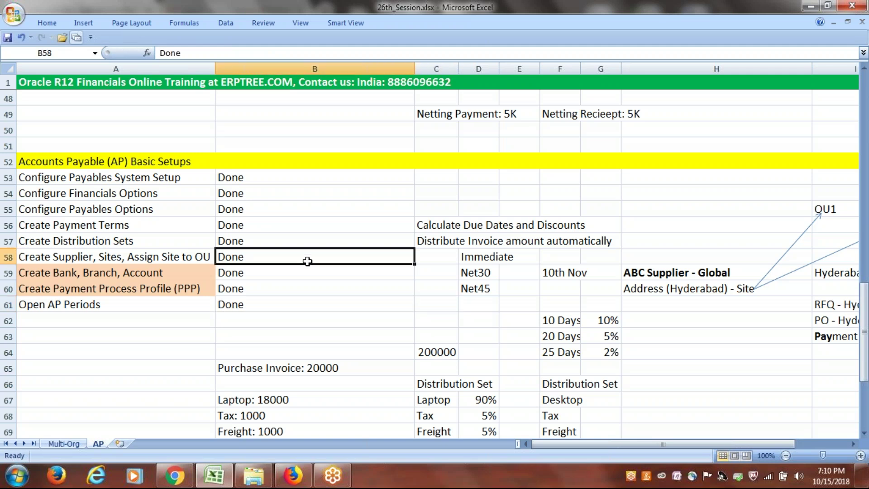
- Start Remote Desktop Connection and connect to the preset computer by entering the account password
left_click(18, 475)
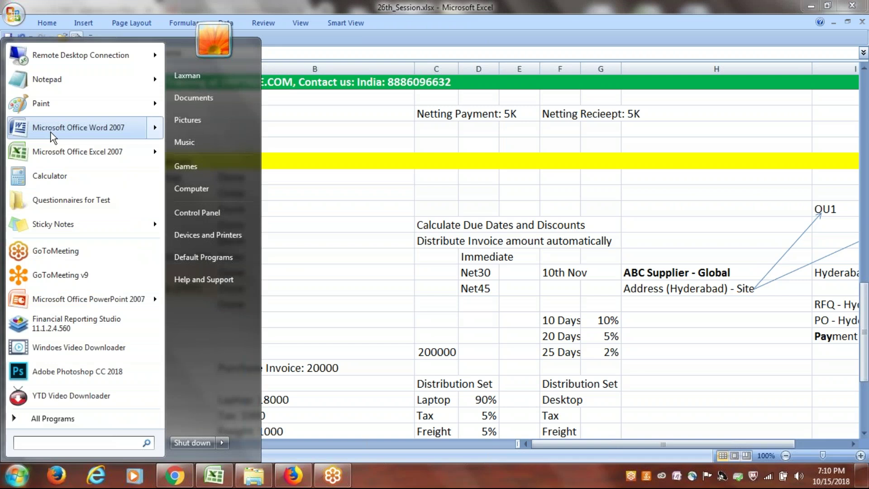
left_click(66, 53)
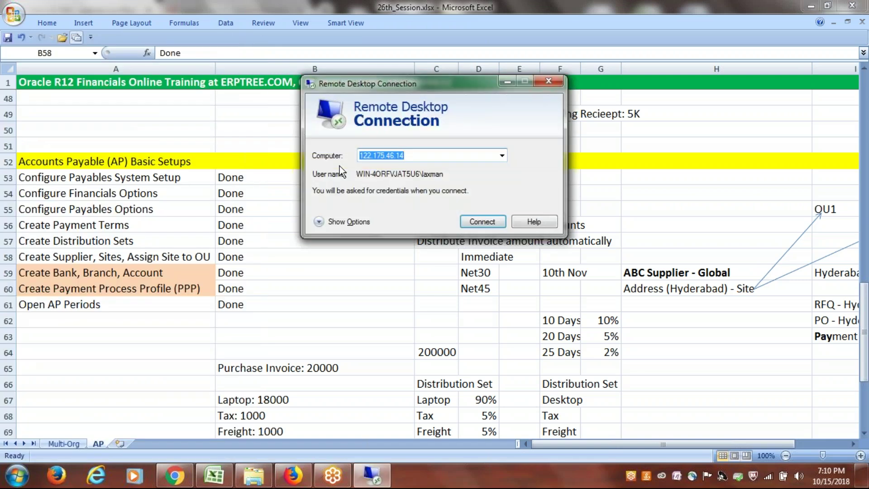
left_click(482, 221)
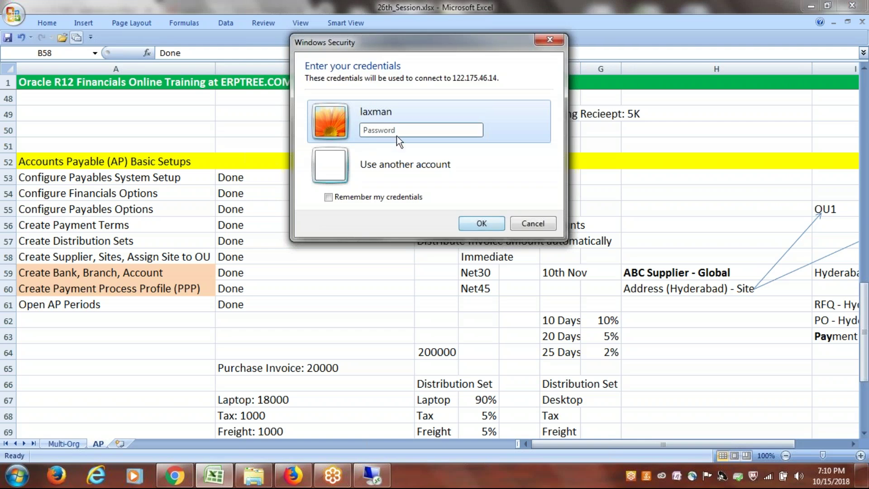
key("Caps_Lock")
type("P")
key("Caps_Lock")
type("•••••")
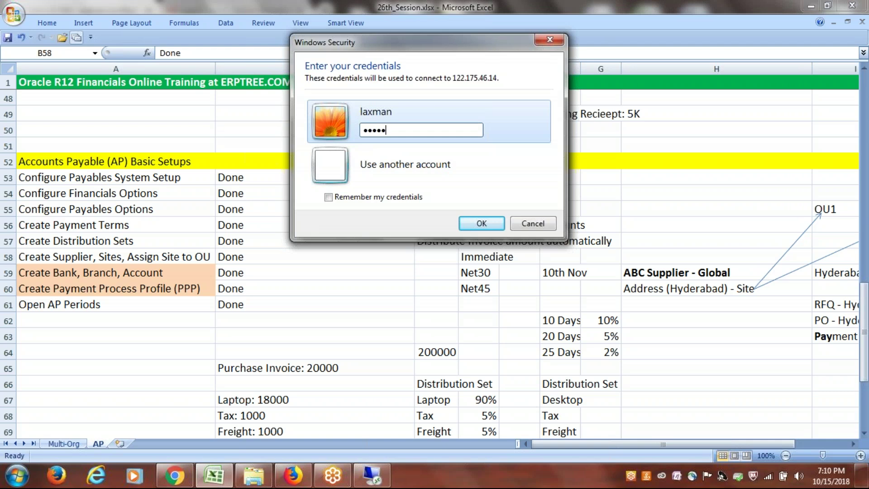
key("Return")
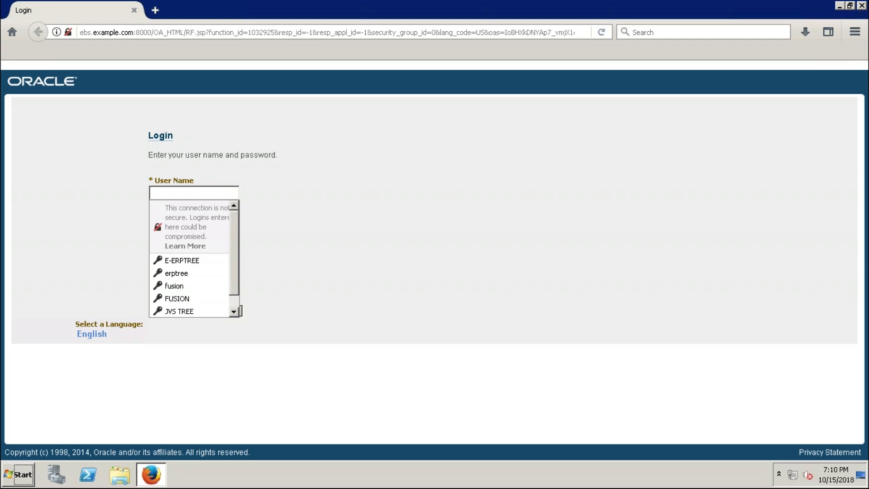
- Log in to Oracle E-Business Suite with the saved E-ERPTREE user name and its stored password
key("Escape")
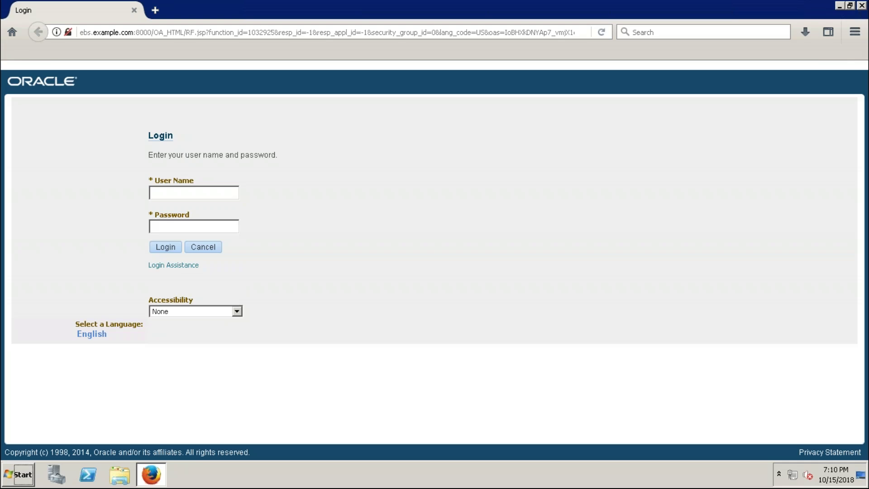
left_click(183, 191)
type("e")
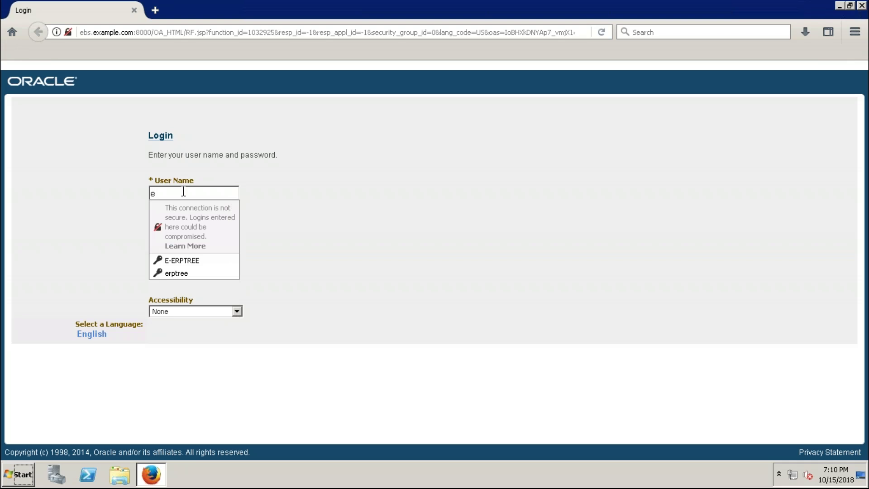
type("-")
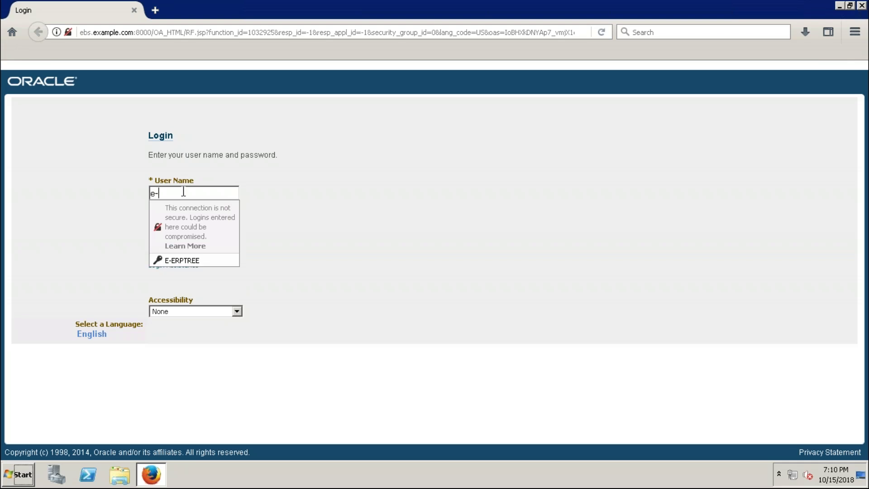
left_click(200, 256)
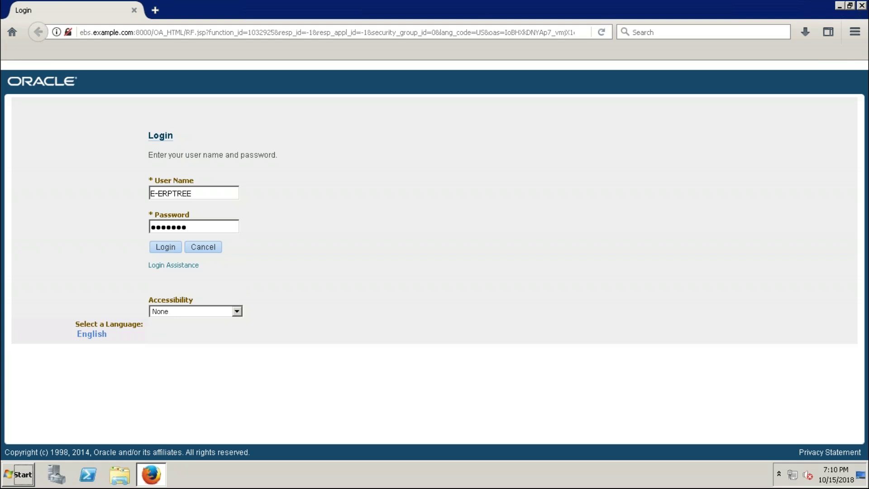
left_click(163, 247)
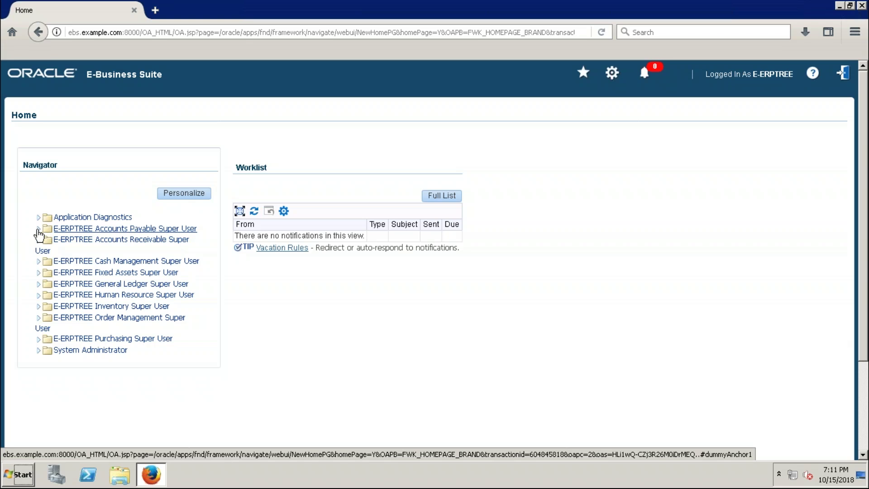
- Launch Oracle Applications through Funds Available under E-ERPTREE Accounts Payable Super User, and close the Funds Available Inquiry form
left_click(38, 229)
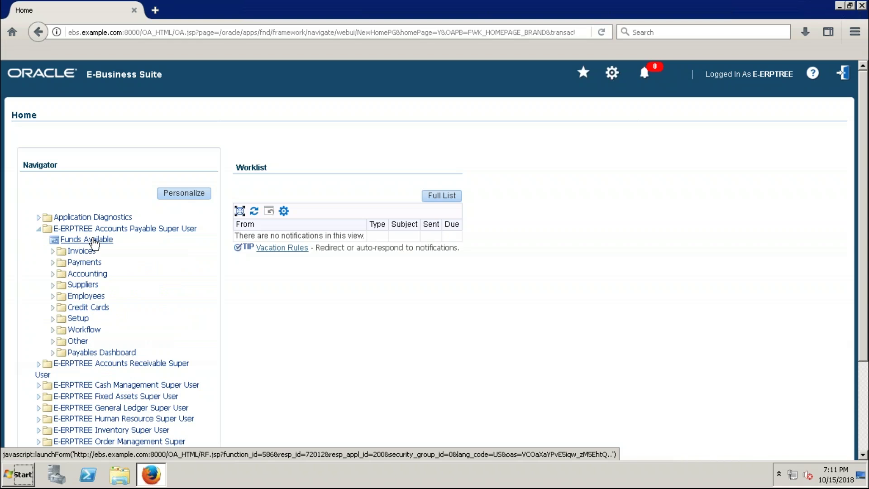
left_click(94, 240)
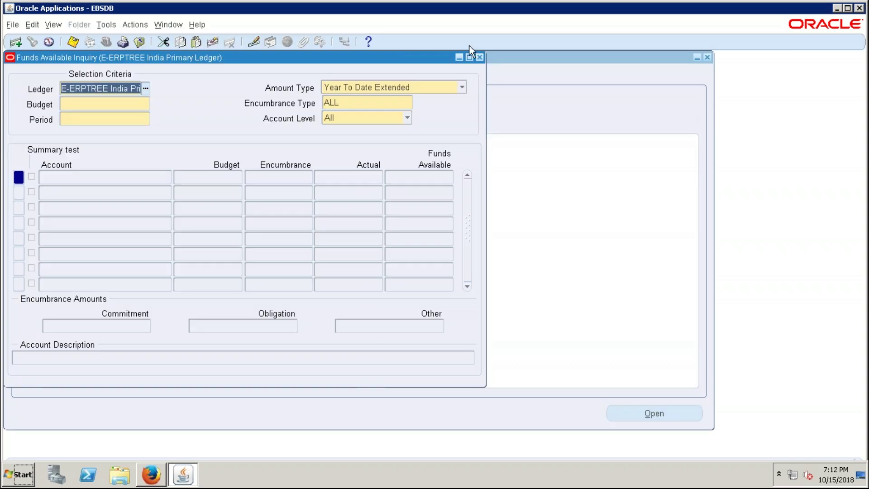
key("F4")
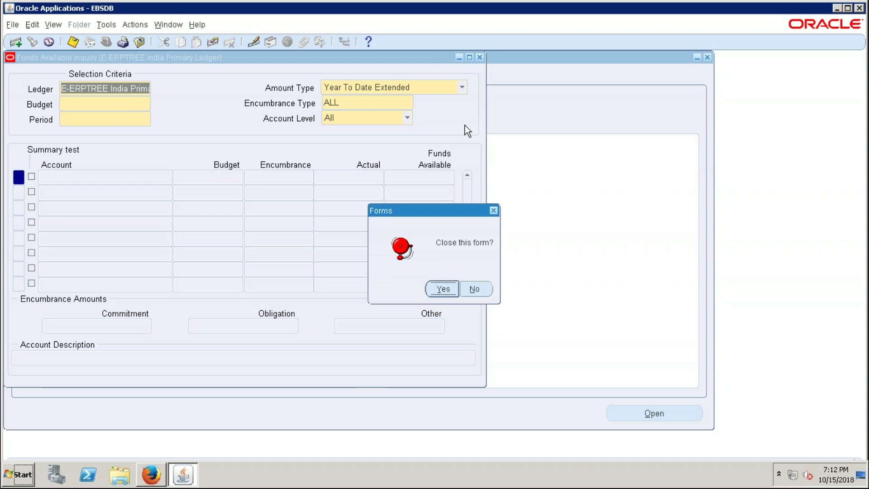
left_click(441, 234)
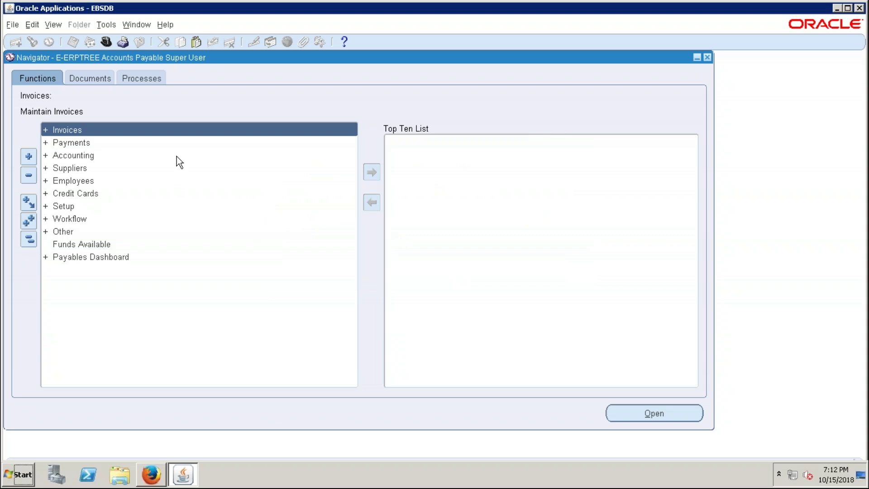
double_click(63, 130)
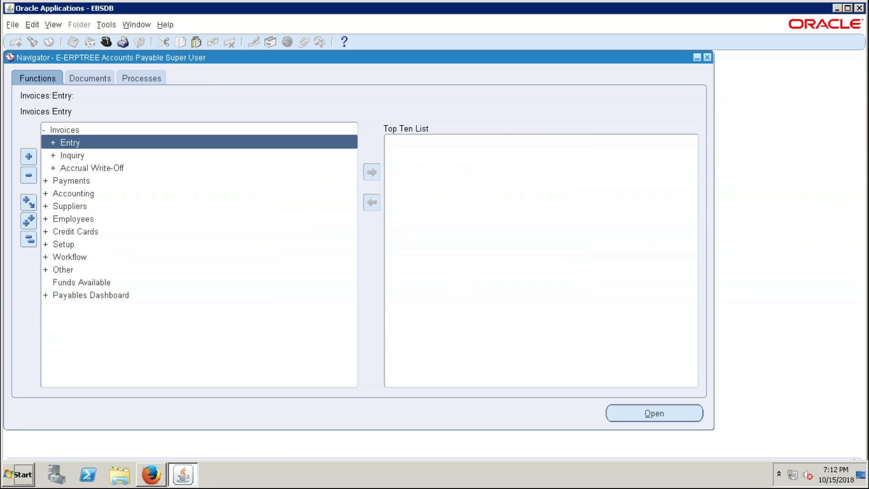
double_click(69, 142)
left_click(82, 168)
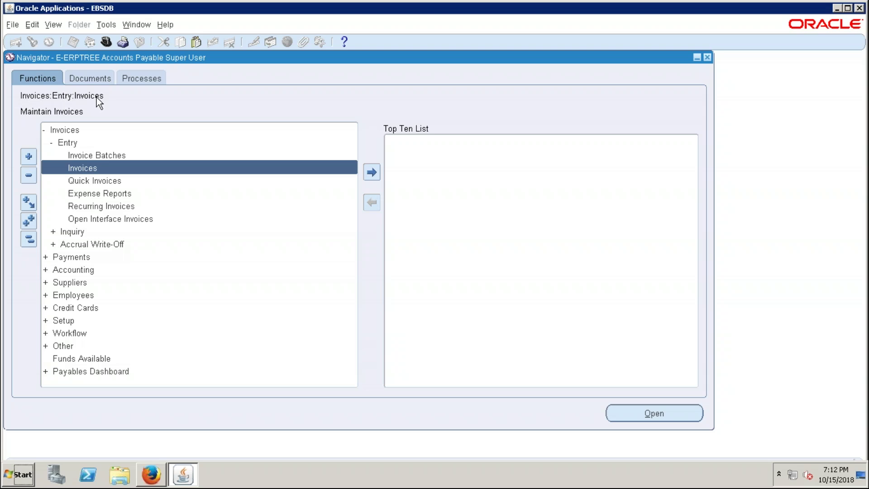
double_click(68, 126)
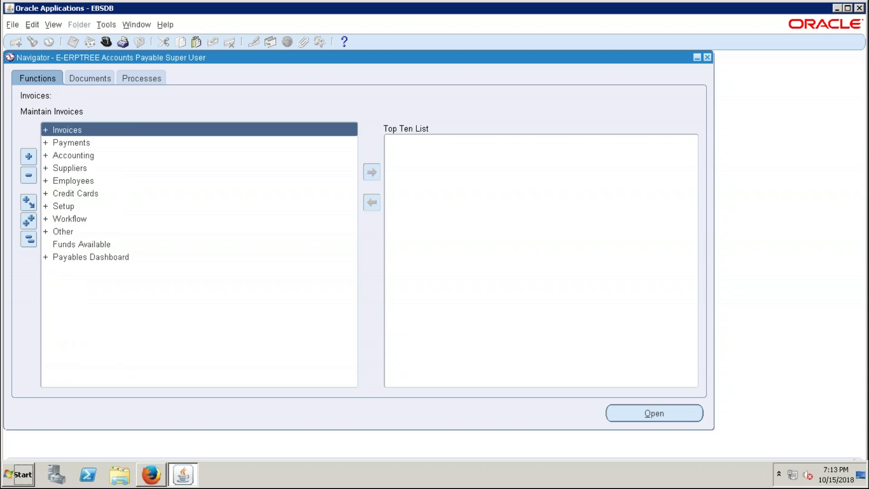
- Open the Invoices form under Invoices > Entry in the E-ERPTREE Accounts Payable Super User navigator
key("Right")
key("Down")
key("Right")
key("Down")
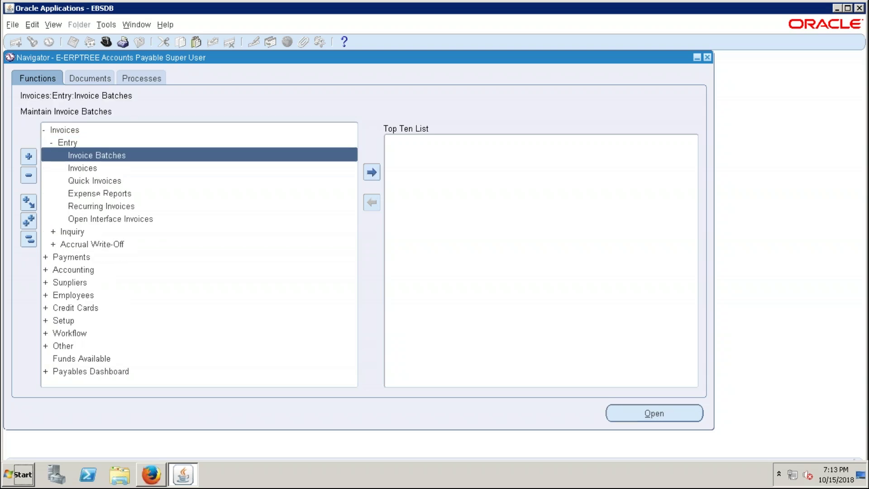
key("Down")
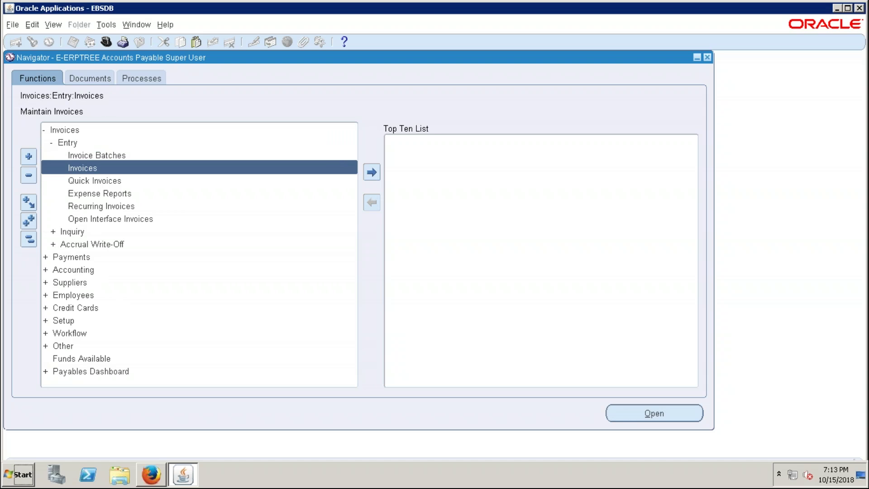
left_click(79, 166)
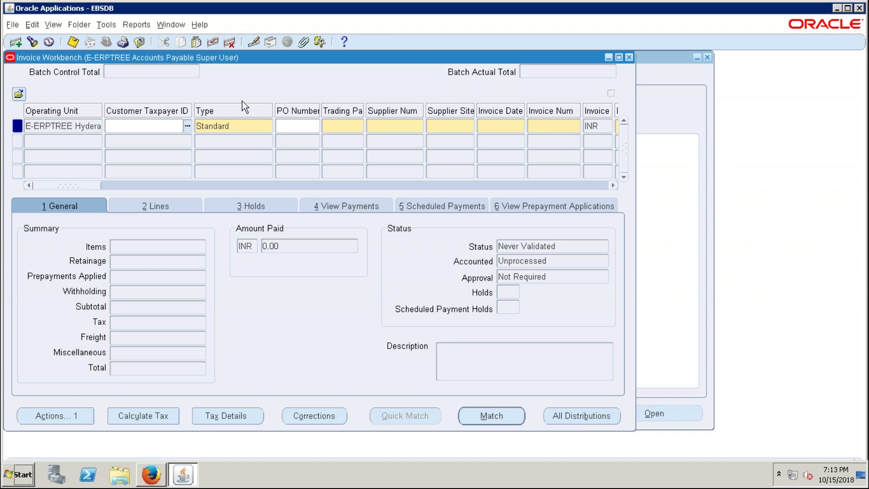
left_click_drag(273, 58, 296, 54)
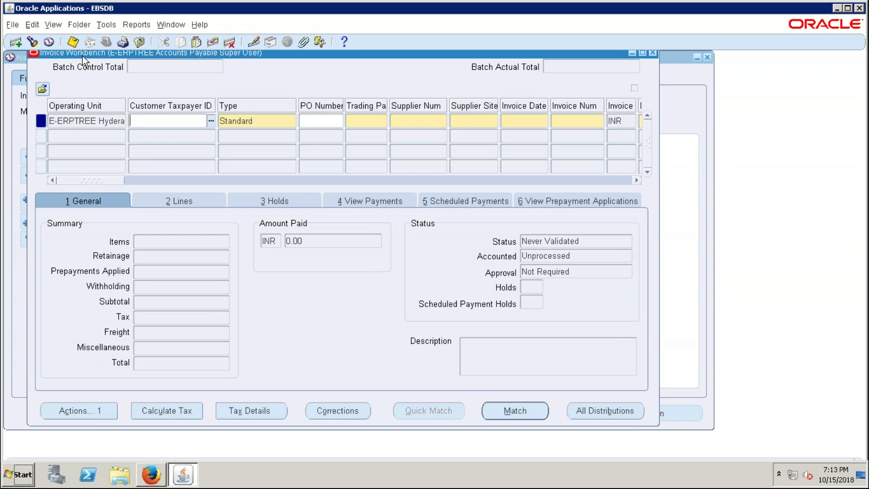
left_click_drag(91, 53, 89, 64)
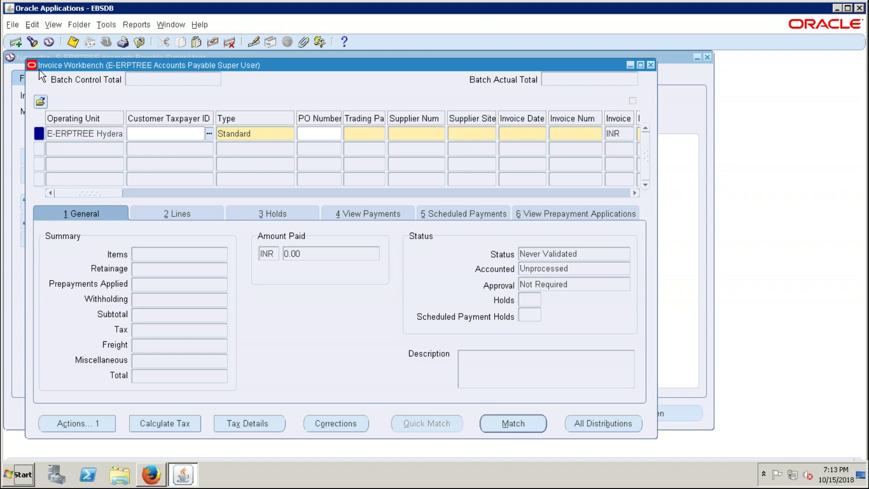
left_click_drag(63, 68, 64, 77)
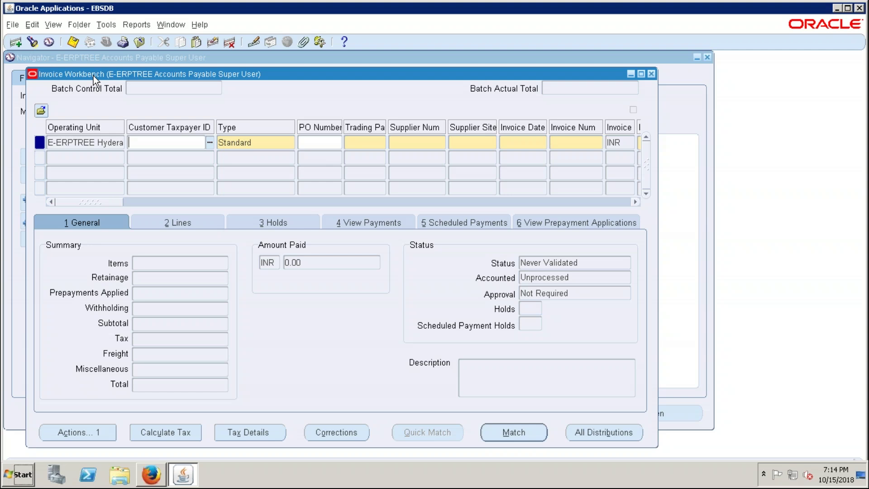
mouse_move(93, 75)
left_mouse_down()
mouse_move(142, 94)
mouse_move(105, 86)
left_mouse_up()
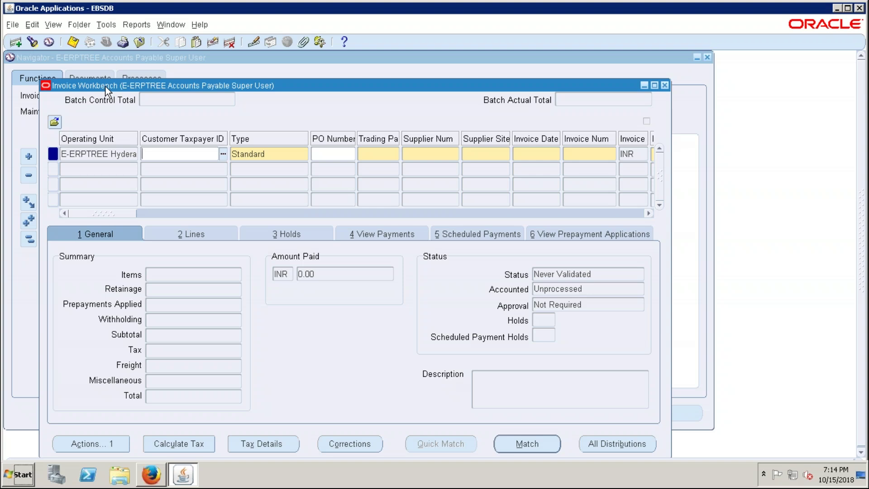
- Select the Operating Unit value on the new invoice row, try to open the invoice lines, and dismiss the error
left_click(75, 154)
triple_click(75, 154)
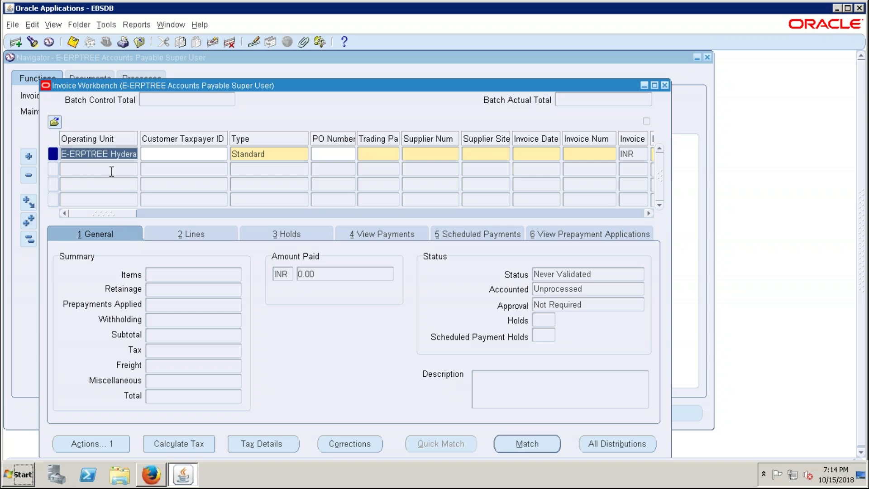
left_click(181, 232)
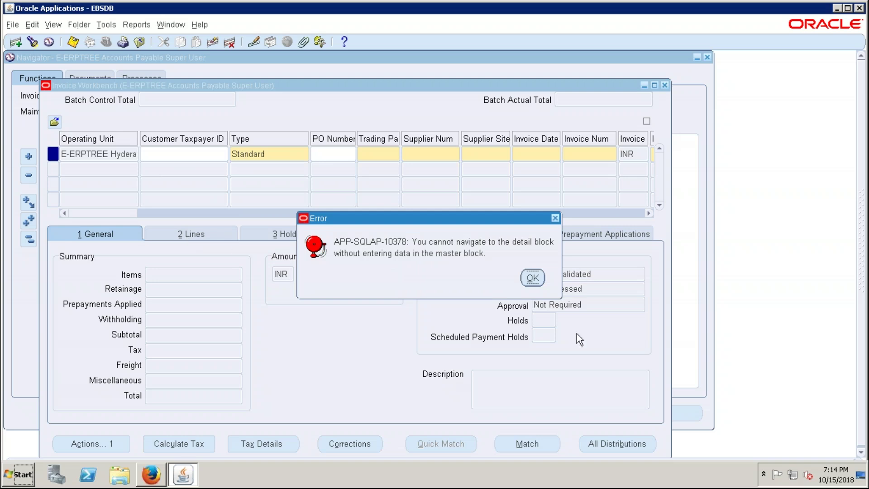
key("Return")
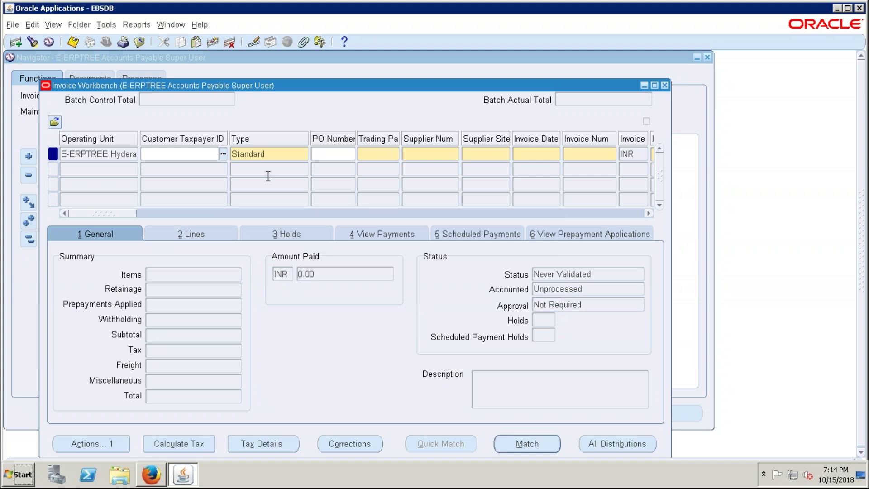
left_click_drag(110, 83, 93, 73)
left_click(78, 142)
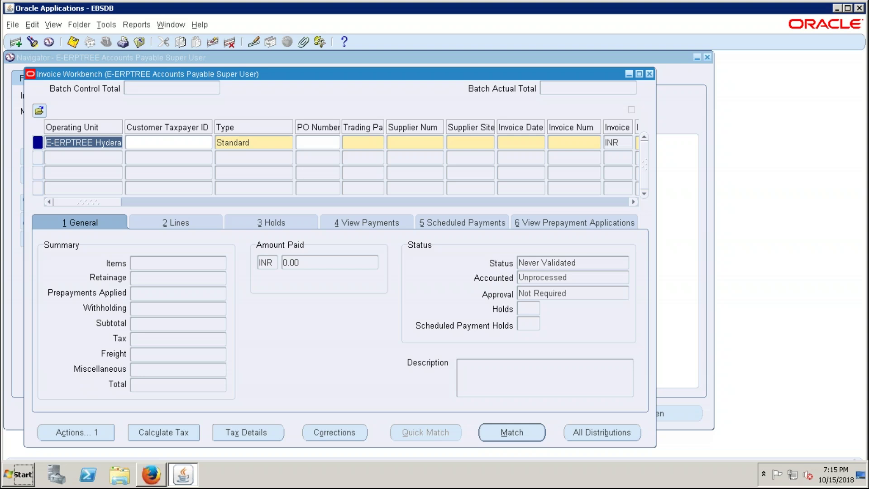
left_click(76, 143)
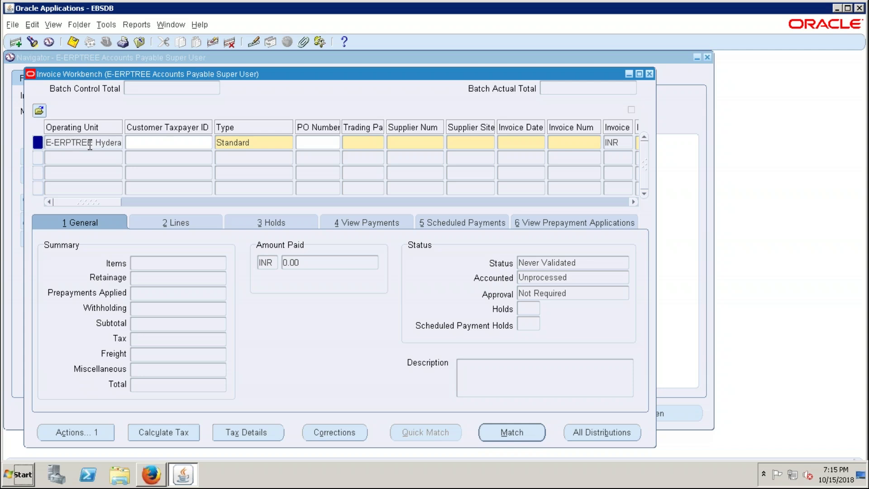
- Look through the available invoice types for the new invoice, close the list without changes, and decline the Java Auto Updater request
left_click(256, 144)
left_click(261, 146)
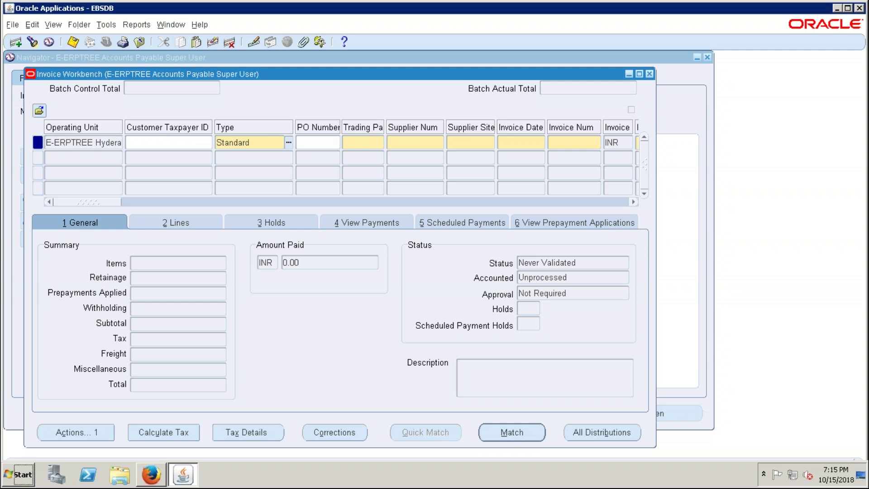
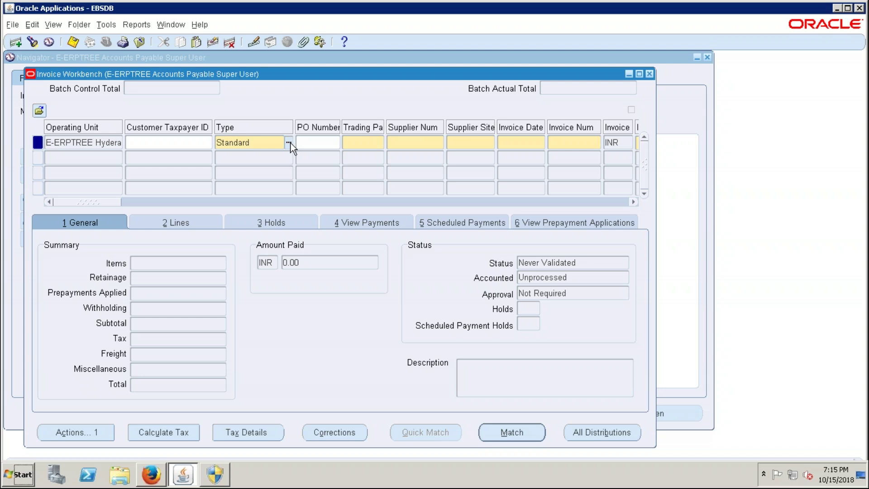
left_click(289, 143)
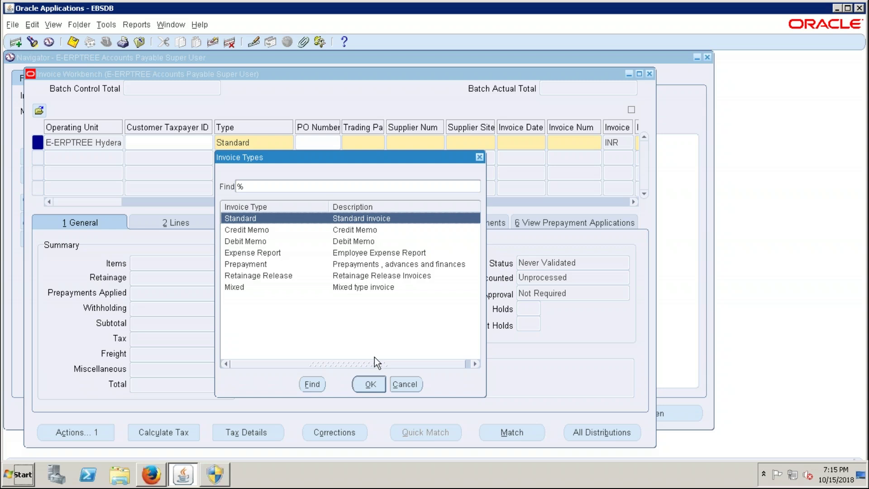
left_click(402, 382)
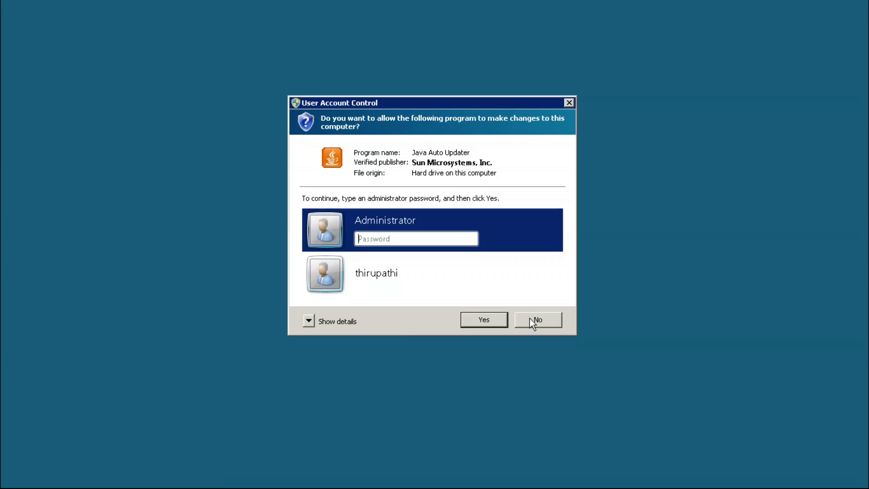
left_click(530, 320)
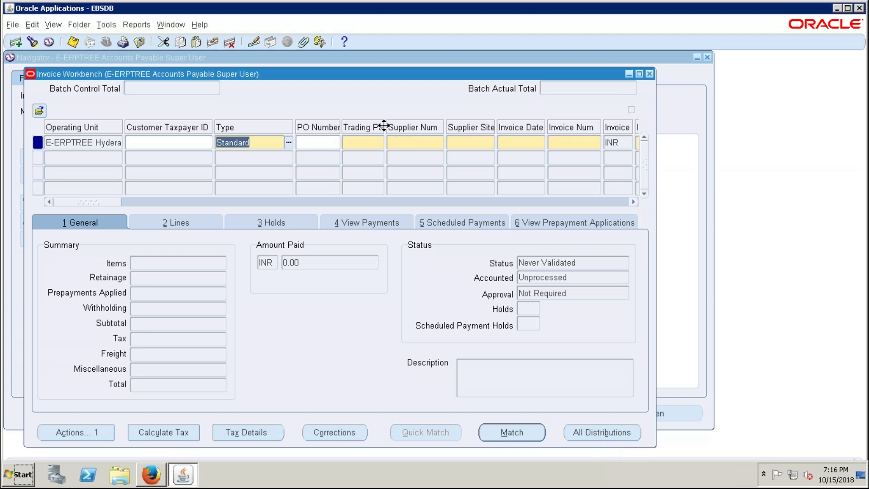
- Widen the Trading Partner column and choose E-ERPTREE Supplier-1 as the invoice's trading partner
left_click_drag(386, 127, 433, 127)
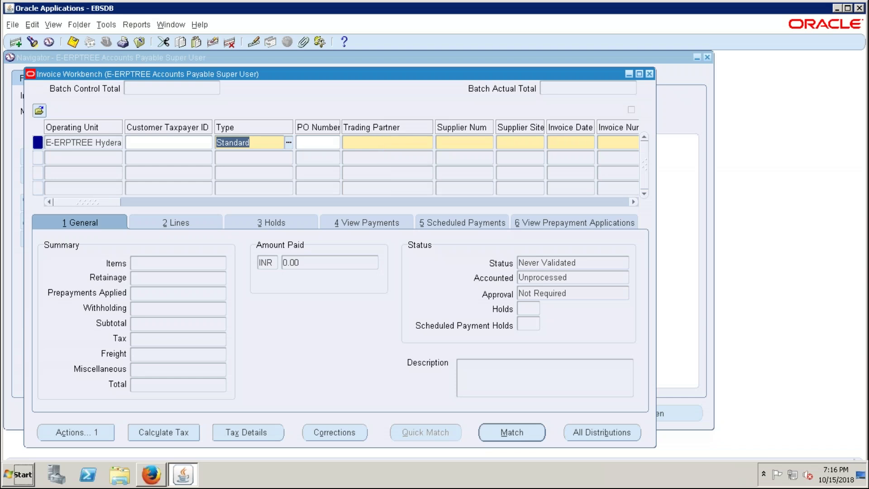
left_click(381, 142)
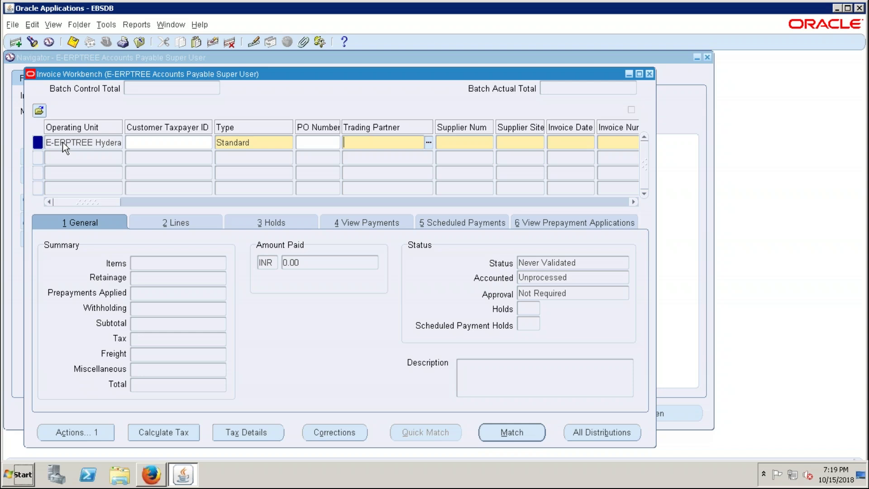
left_click(428, 142)
type("%")
left_click(558, 385)
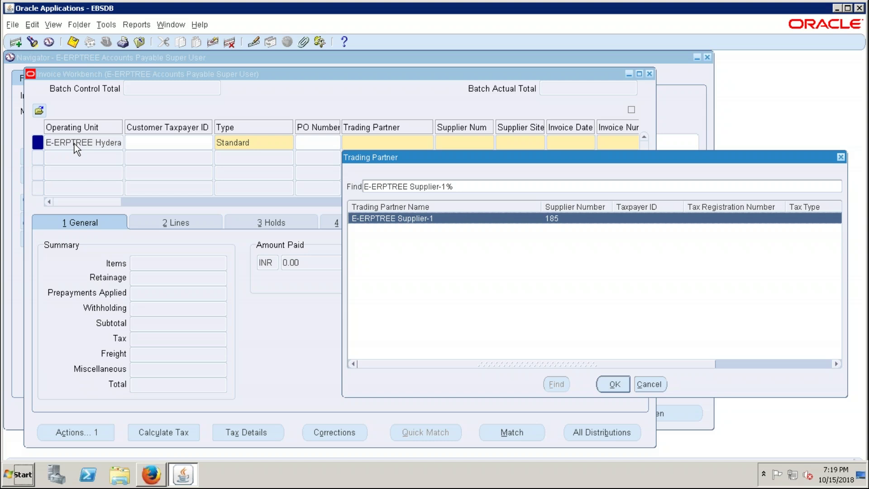
double_click(396, 220)
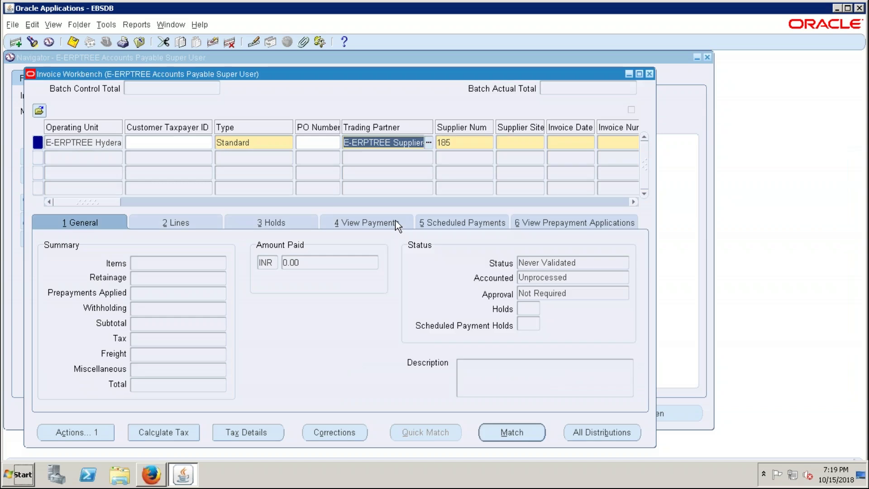
- Choose Hyderabad from the list of supplier sites for the invoice
left_click(467, 142)
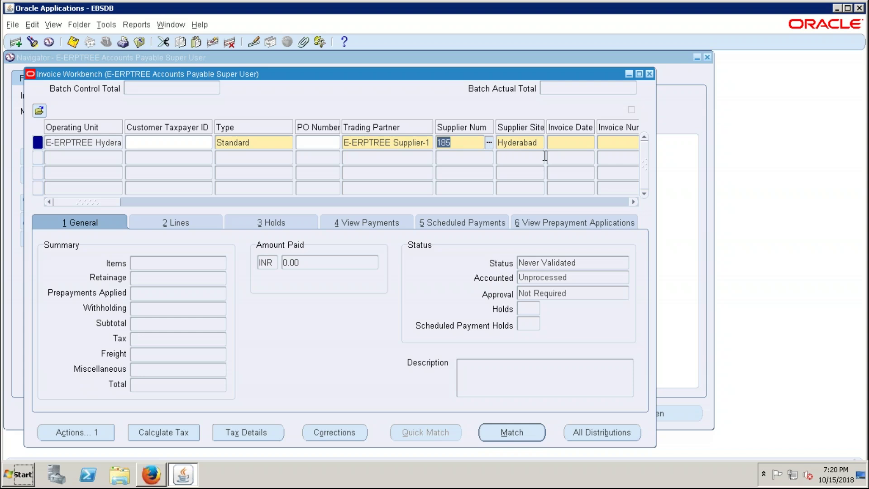
left_click(539, 143)
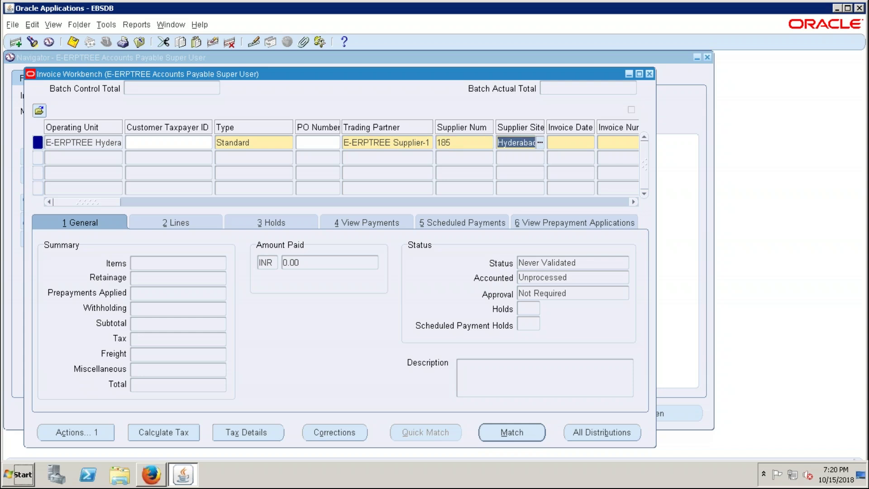
left_click(539, 143)
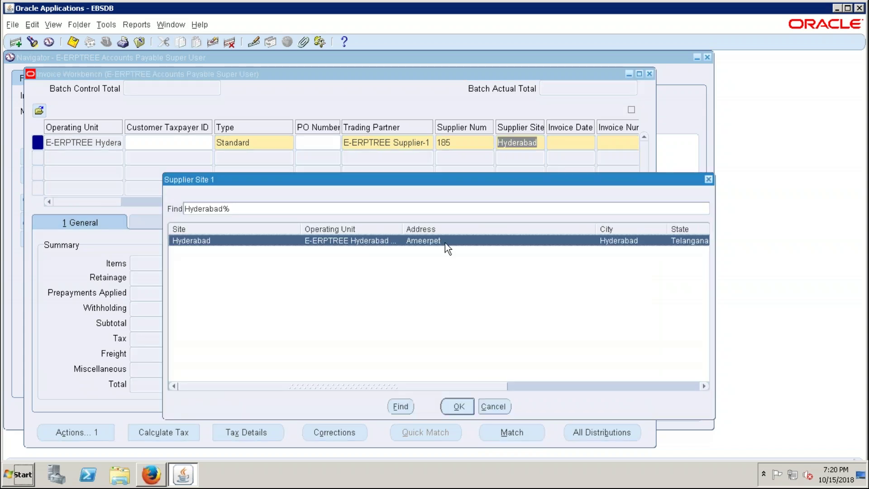
left_click(453, 405)
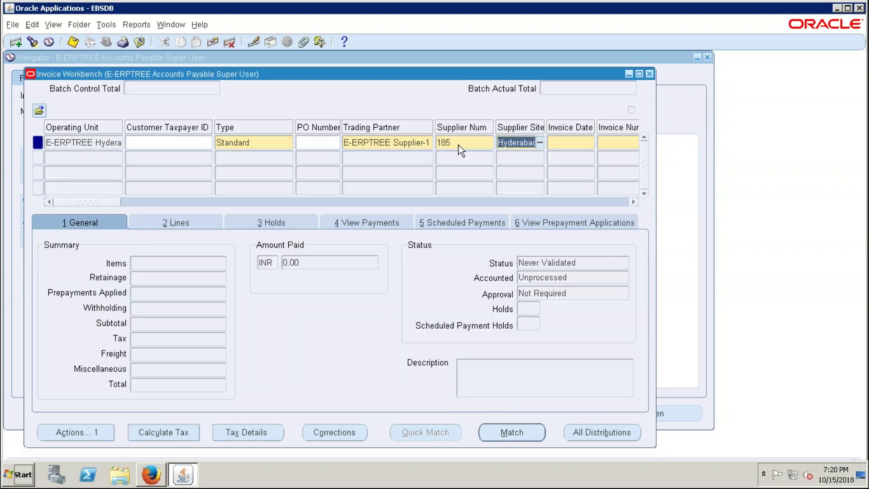
left_click(458, 145)
left_click(540, 143)
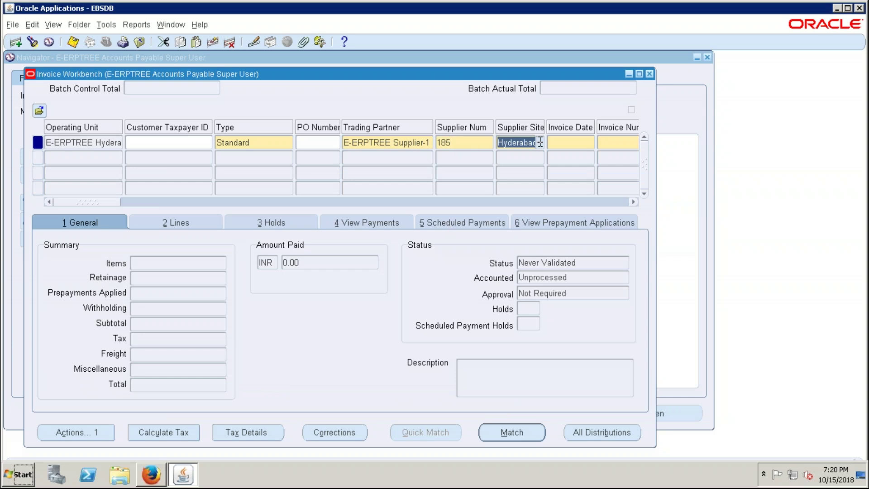
- Set the invoice date to 15-OCT-2018 using the calendar
left_click(568, 142)
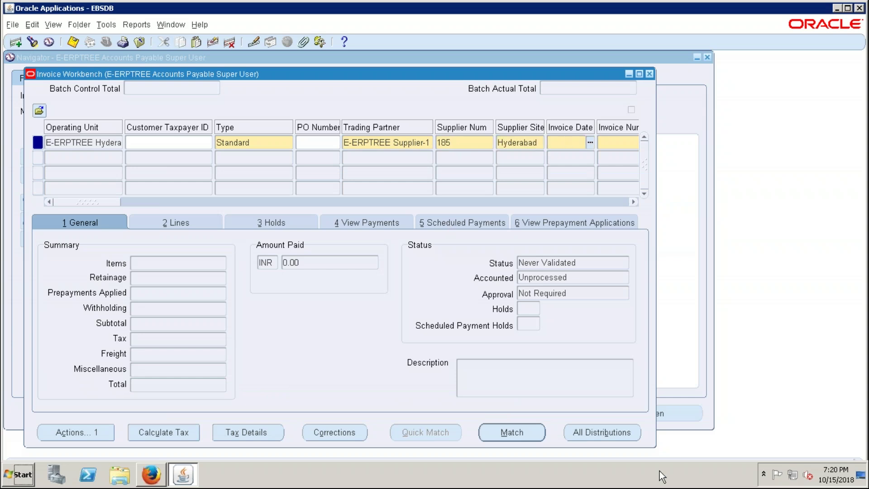
left_click(590, 142)
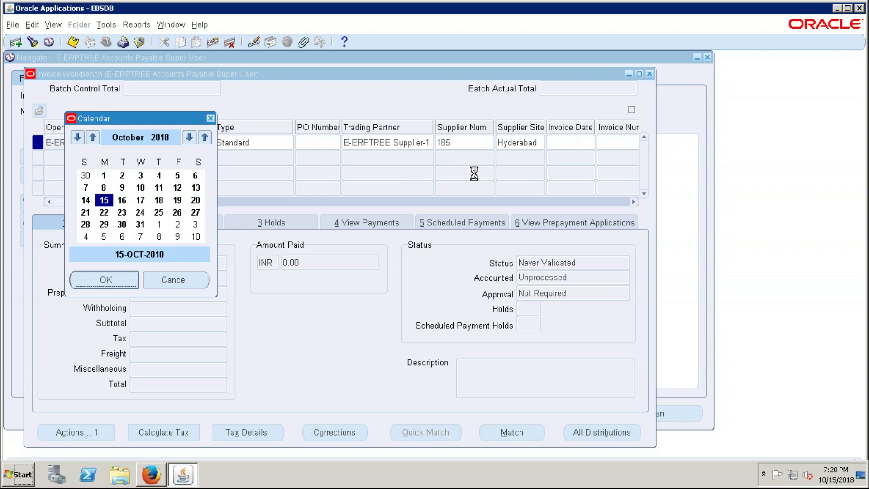
key("Tab")
left_click(541, 277)
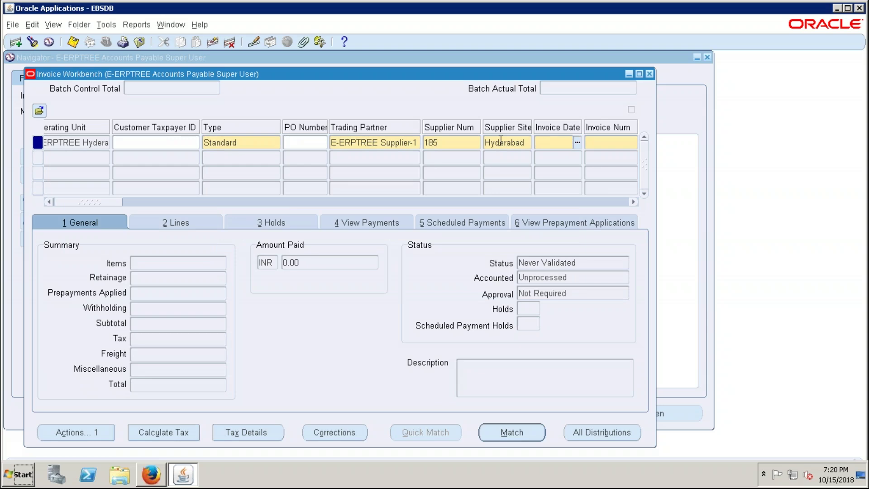
key("shift+Tab")
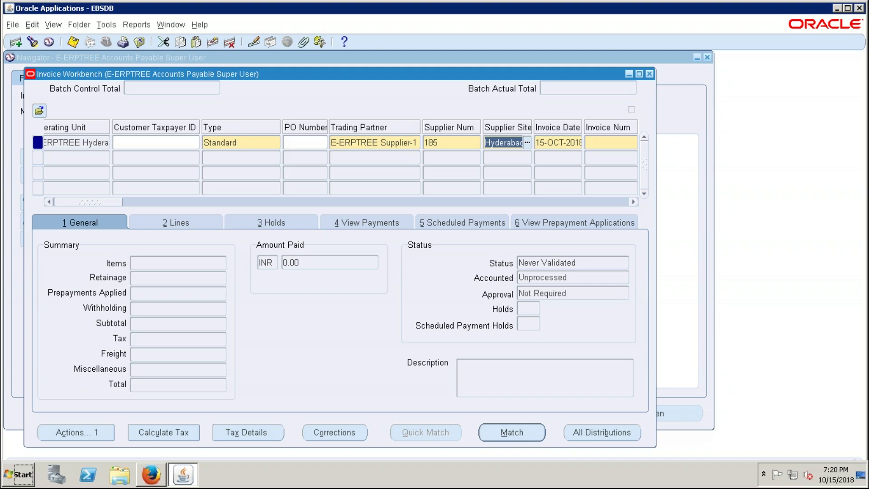
left_click(554, 142)
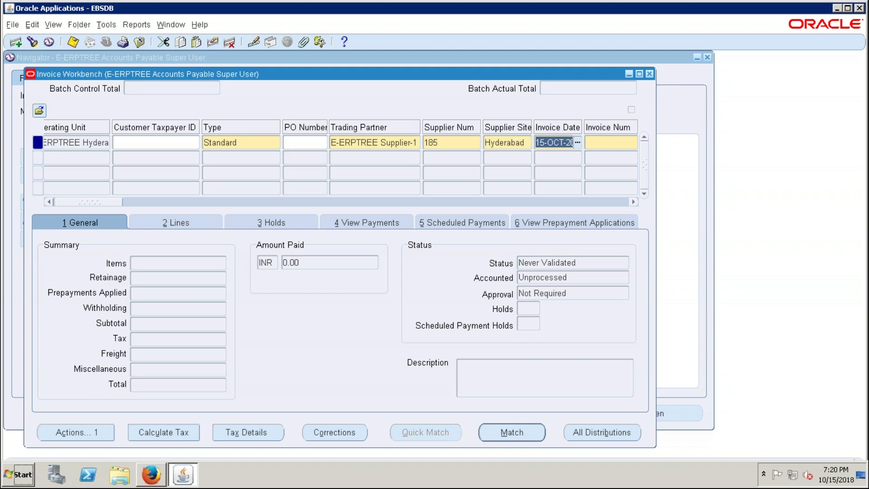
left_click(492, 144)
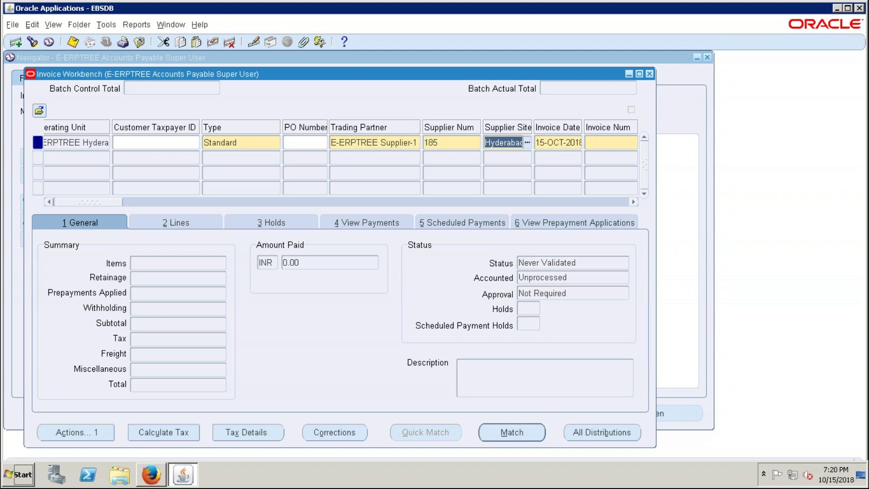
left_click(554, 142)
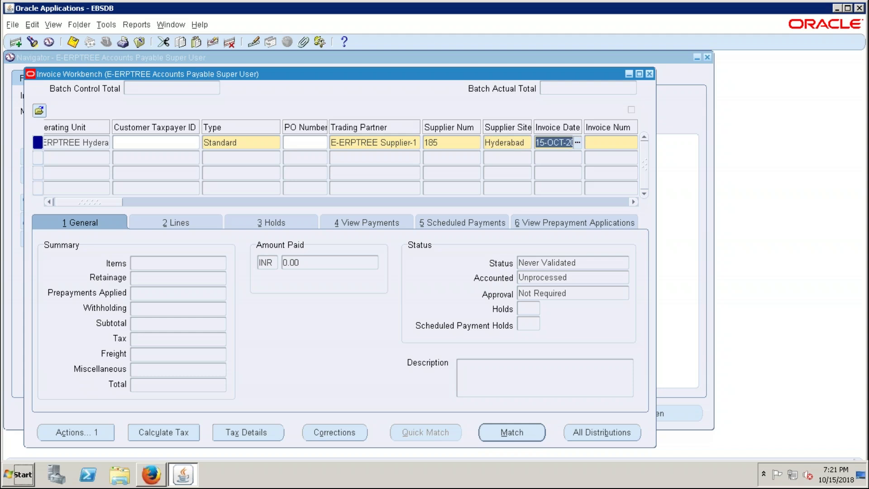
- Enter 1111 as the invoice number and 25000 as the invoice amount
left_click(610, 142)
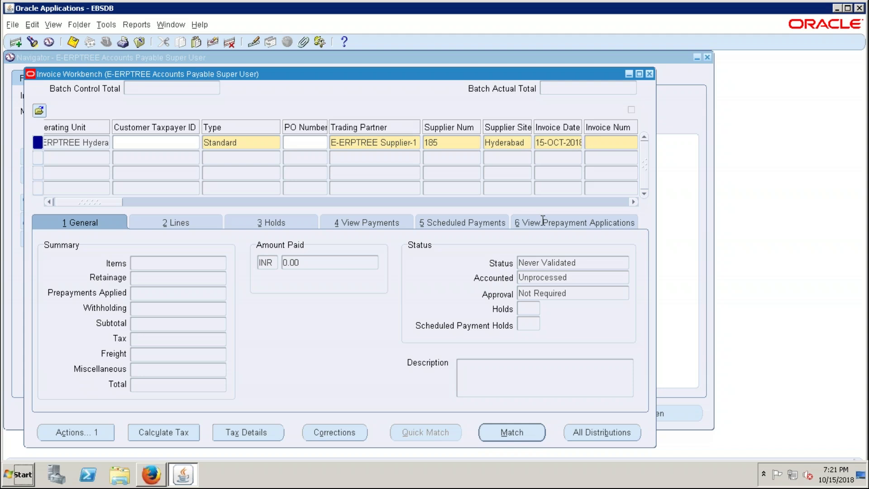
left_click_drag(113, 204, 154, 196)
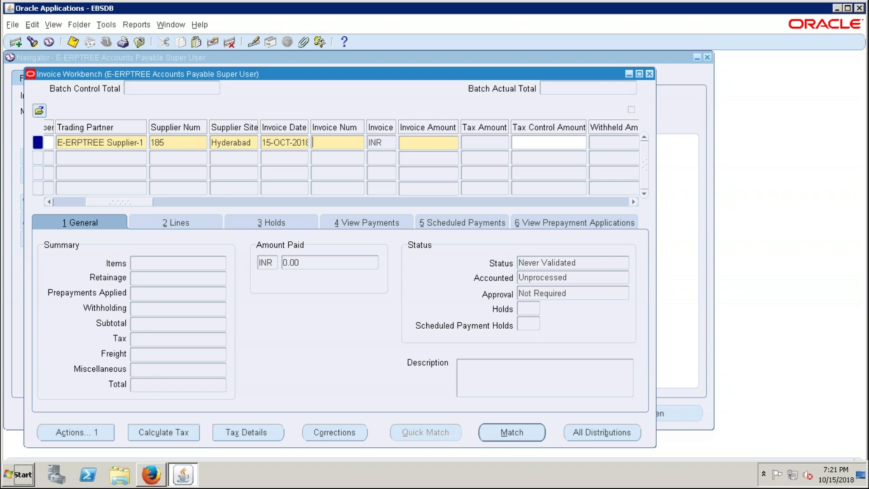
type("1111")
key("Tab")
key("Tab")
type("25000")
key("Tab")
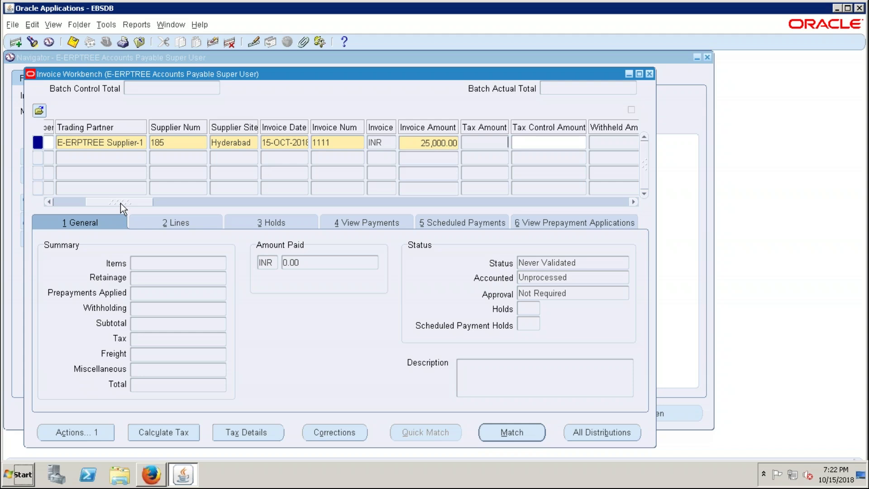
- Examine the invoice header's GL date, payment currency, terms date, terms, payment method, pay group and supplier site
left_click_drag(117, 202, 181, 200)
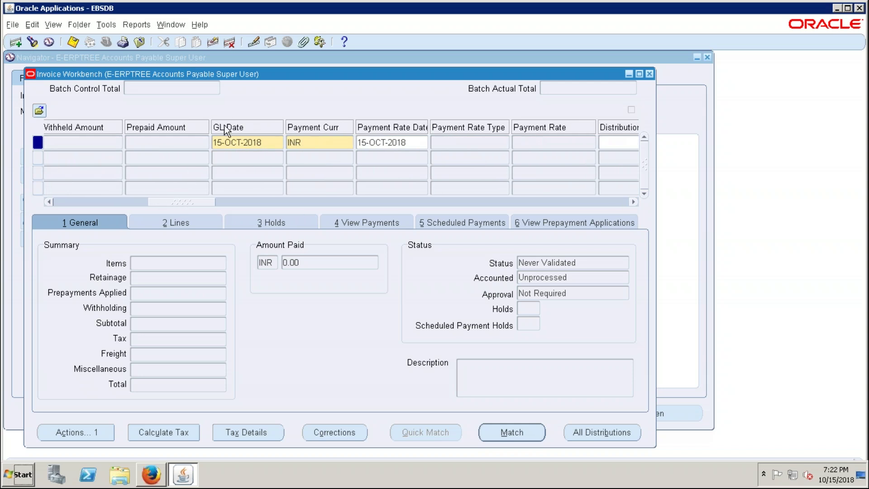
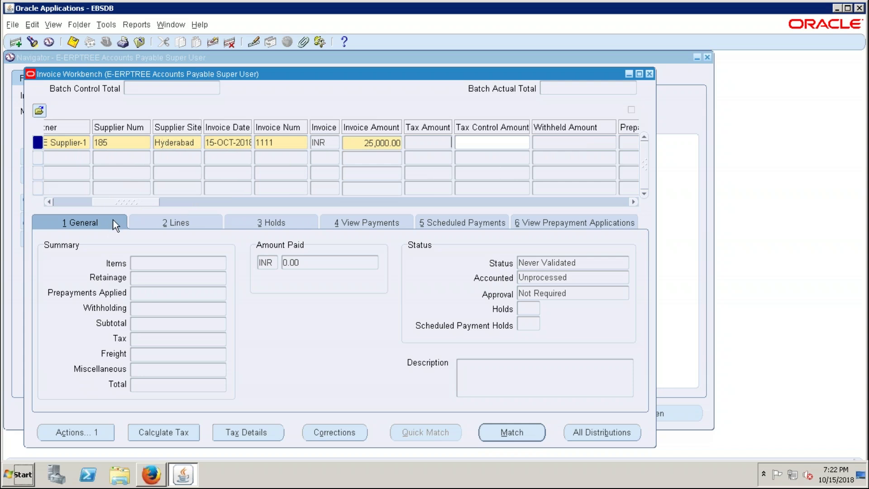
left_click_drag(128, 202, 197, 203)
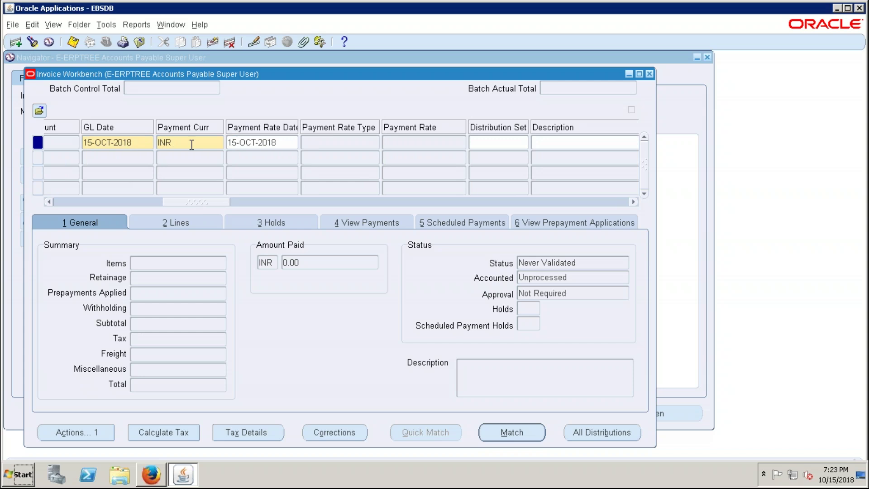
left_click_drag(196, 202, 343, 205)
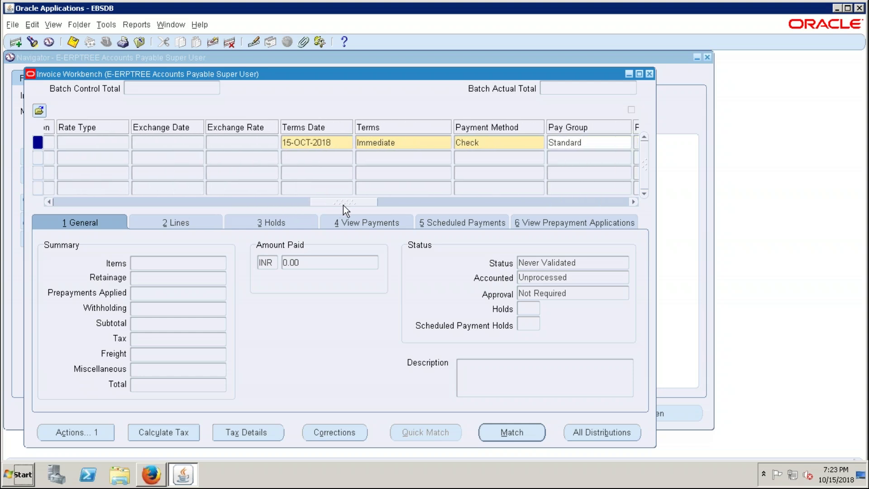
left_click(407, 143)
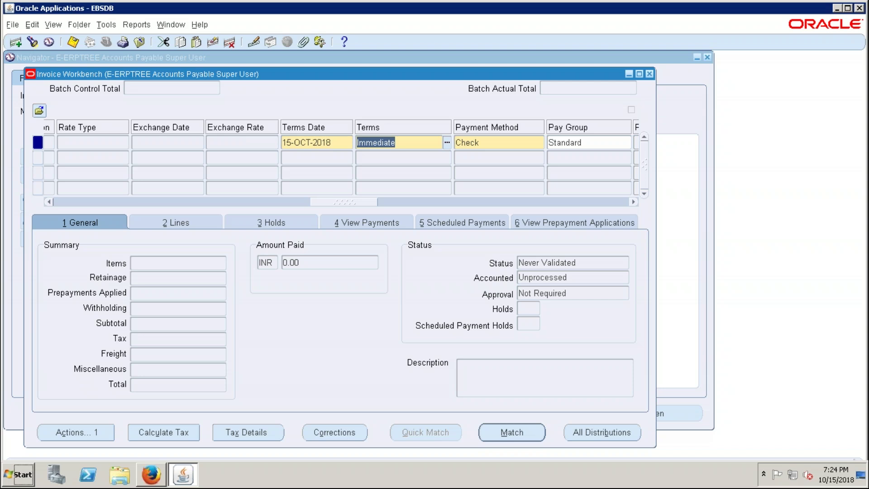
key("Tab")
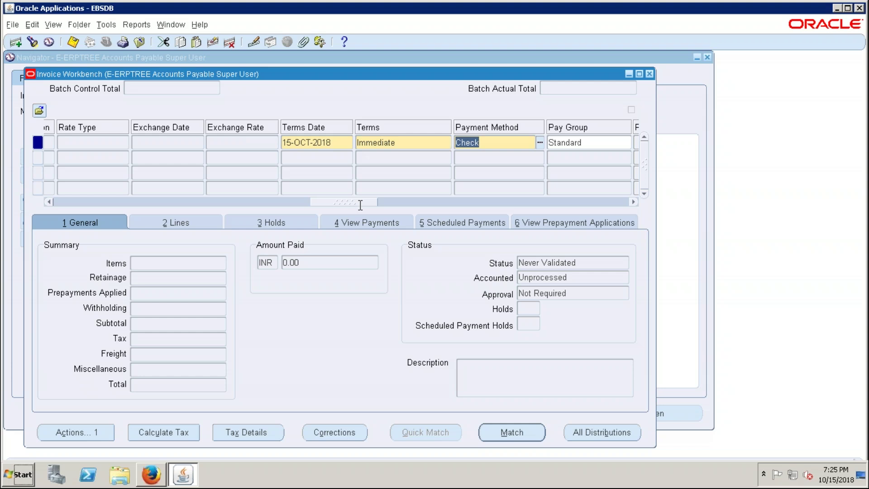
left_click_drag(351, 203, 131, 208)
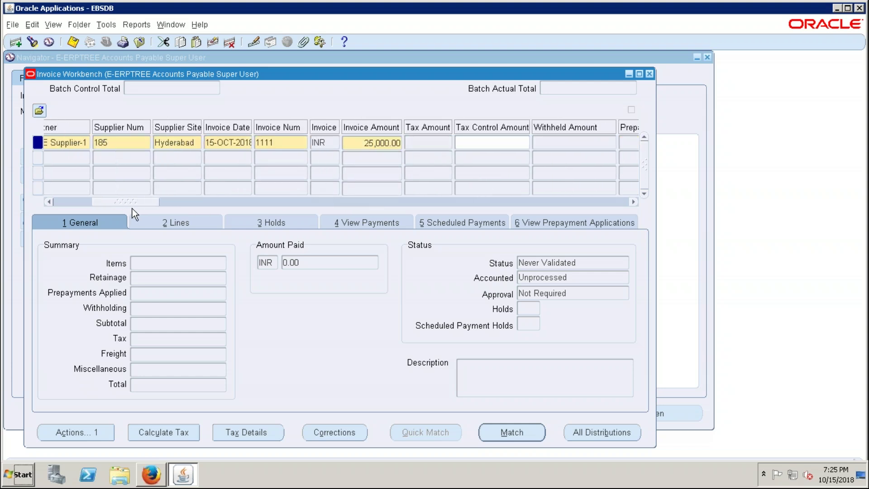
left_click(192, 138)
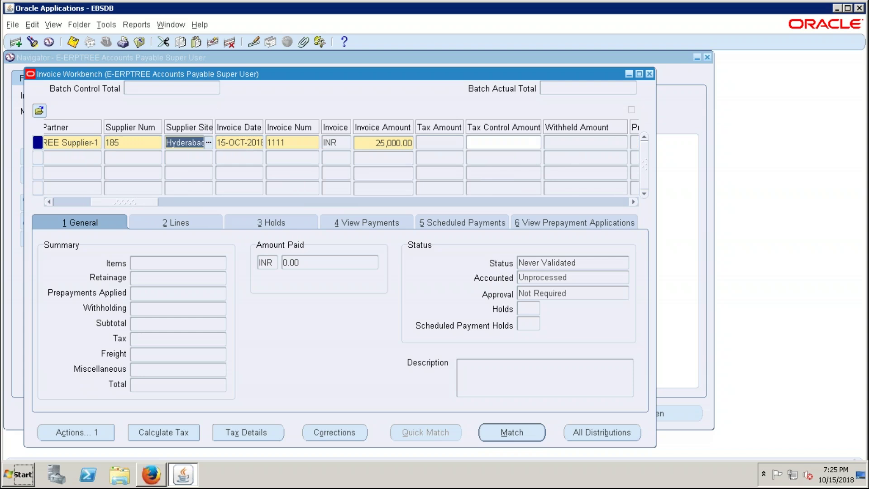
left_click_drag(134, 203, 368, 199)
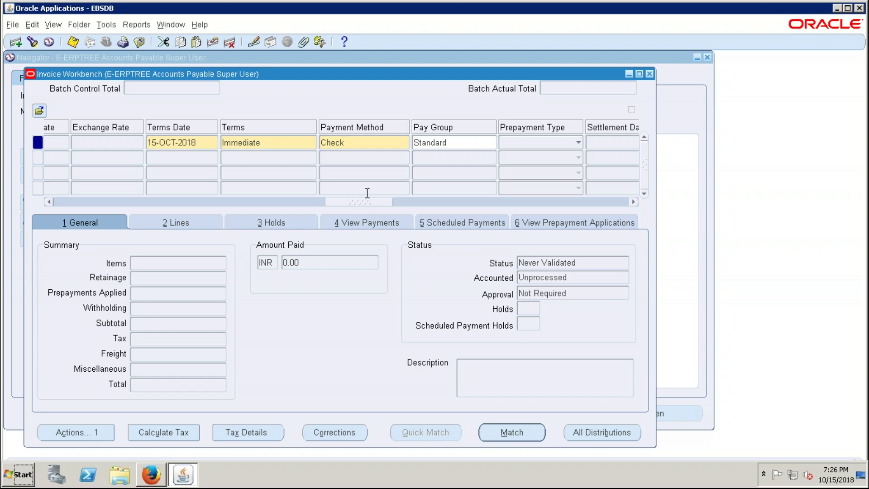
left_click_drag(358, 202, 615, 196)
- Review the invoice header entries from type and trading partner through invoice date, invoice number and invoice amount
left_click_drag(509, 200, 60, 226)
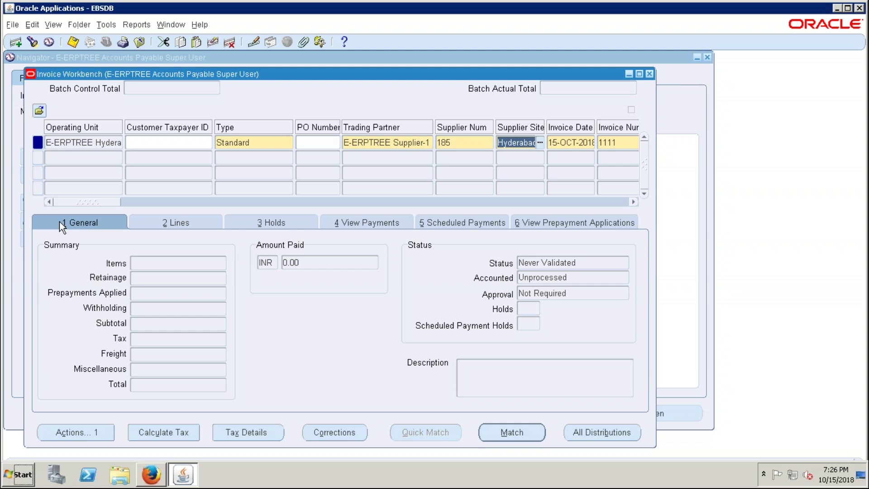
left_click(251, 142)
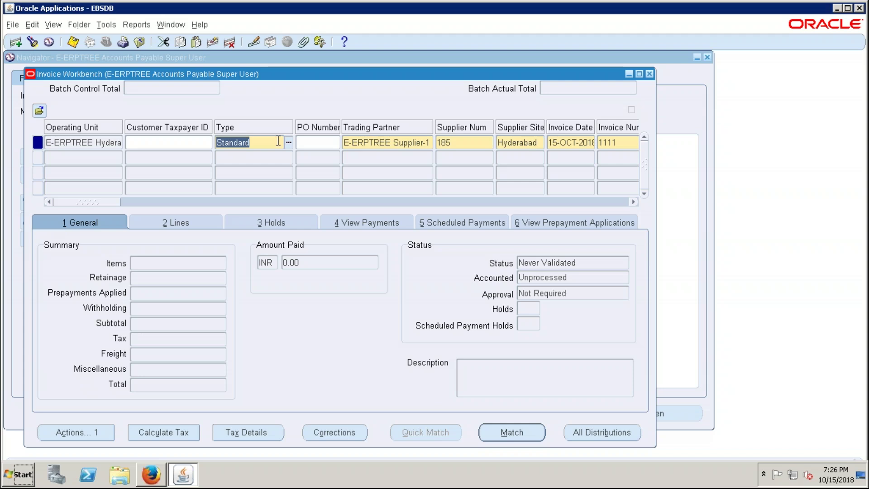
left_click(371, 142)
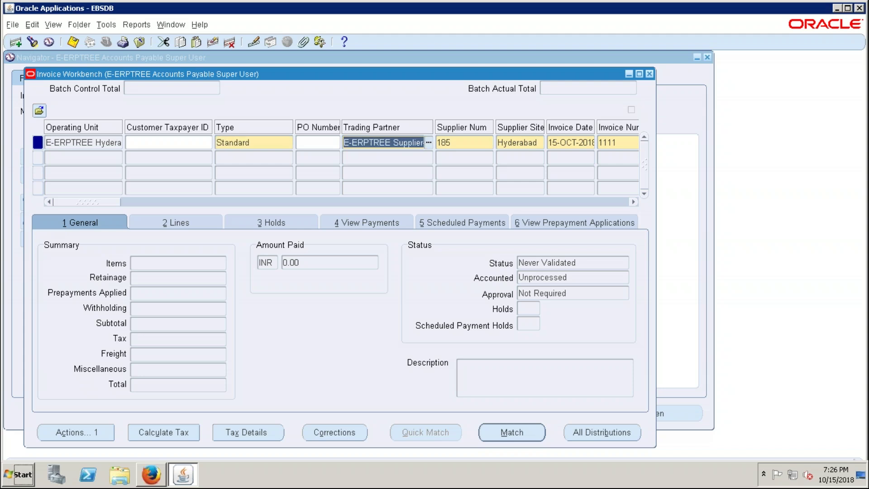
left_click(459, 142)
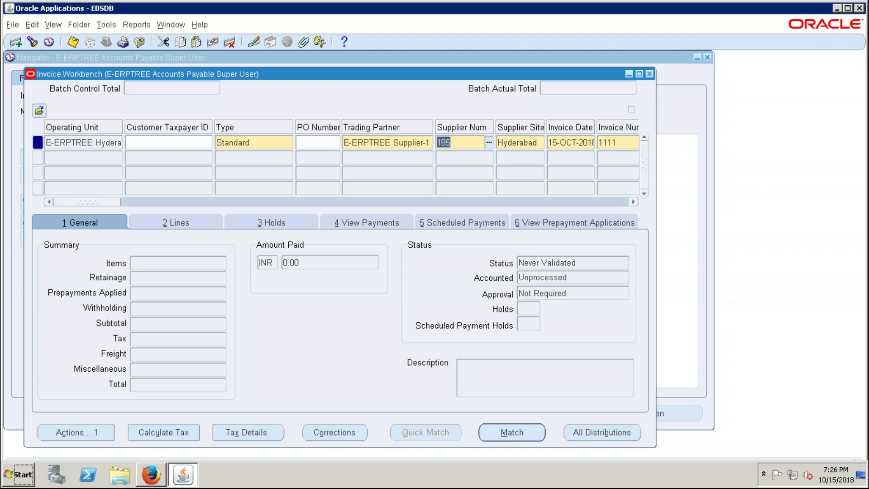
key("Tab")
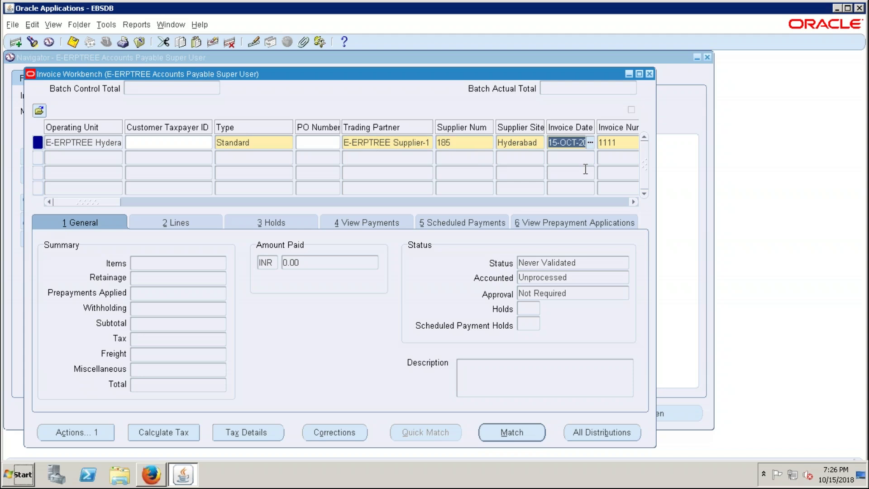
key("Tab")
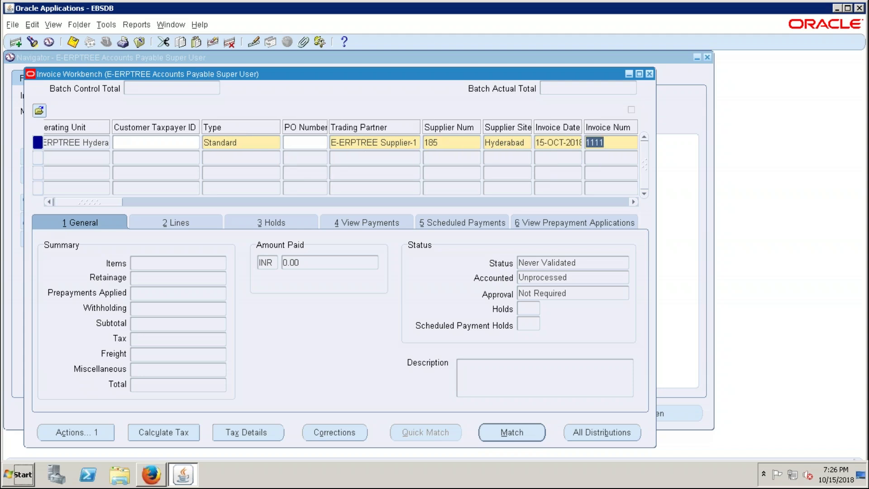
key("Tab")
key("Tab")
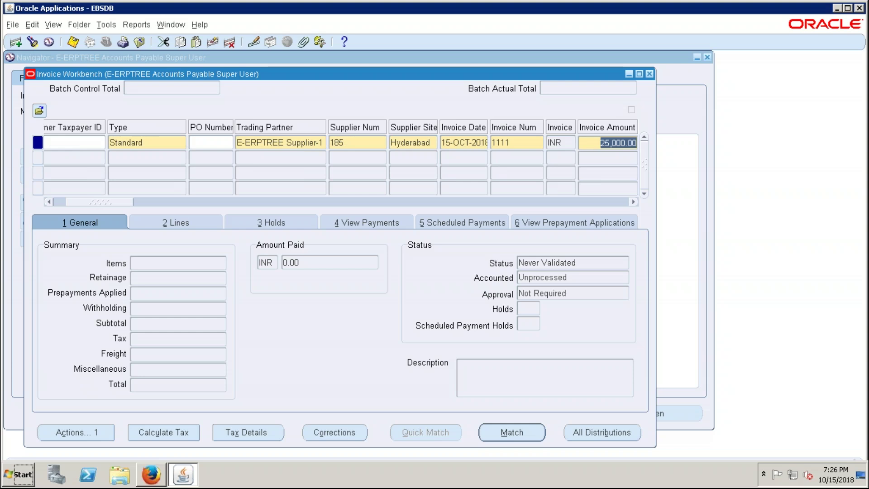
- Change the invoice's payment terms to E-ENET45, limiting the list of terms to those starting with E-E
left_click_drag(108, 200, 360, 202)
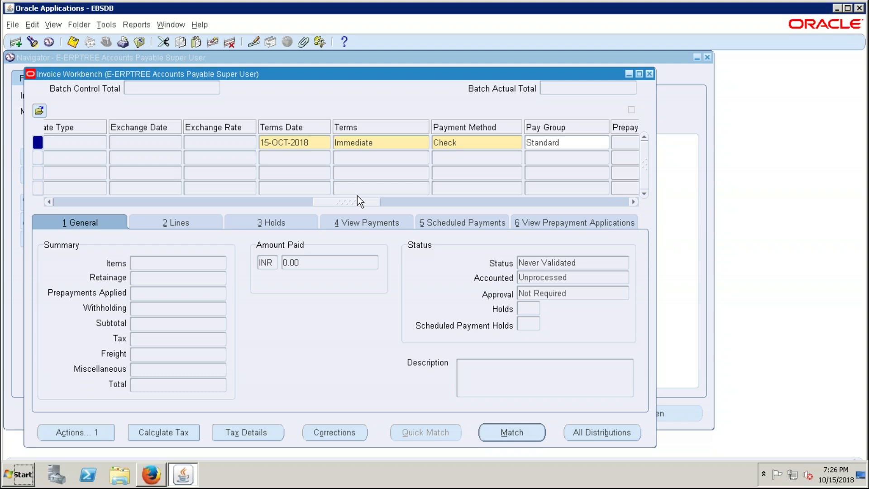
left_click(385, 141)
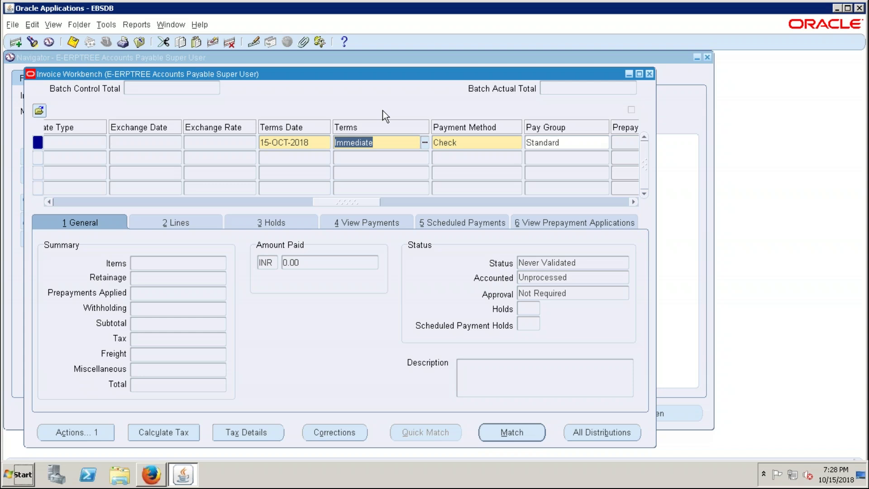
left_click(379, 141)
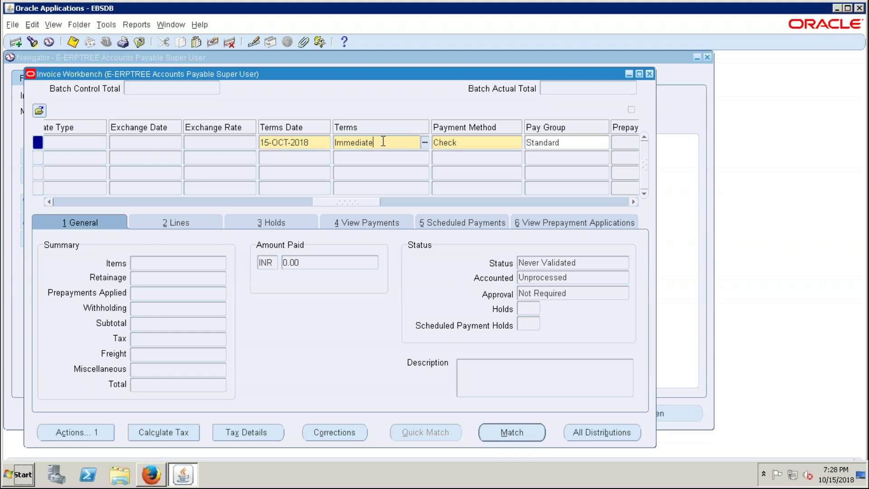
left_click(424, 142)
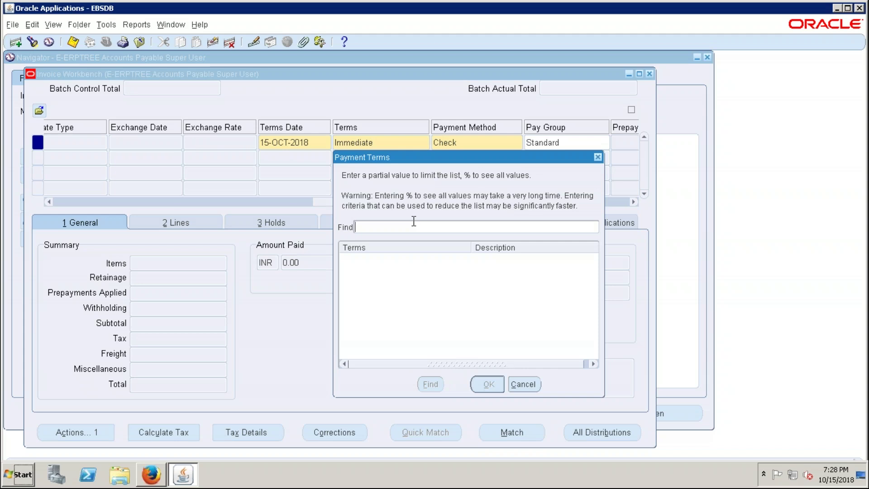
left_click(597, 156)
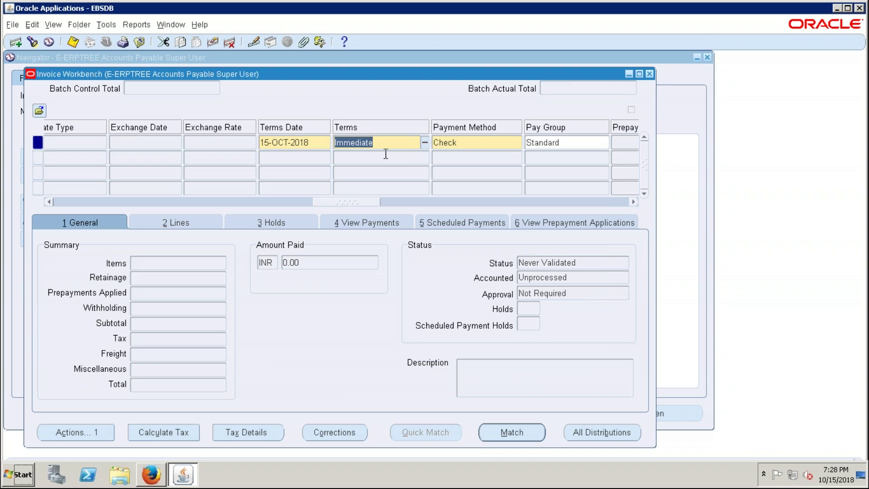
type("E-E")
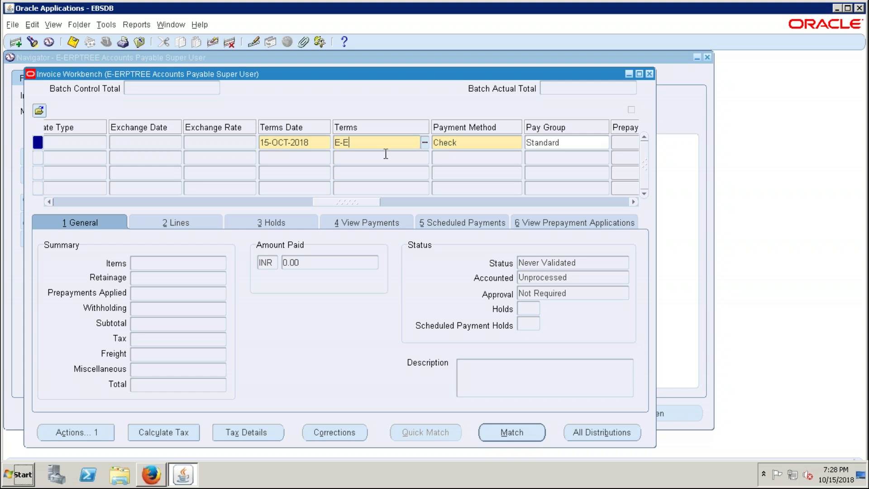
key("Tab")
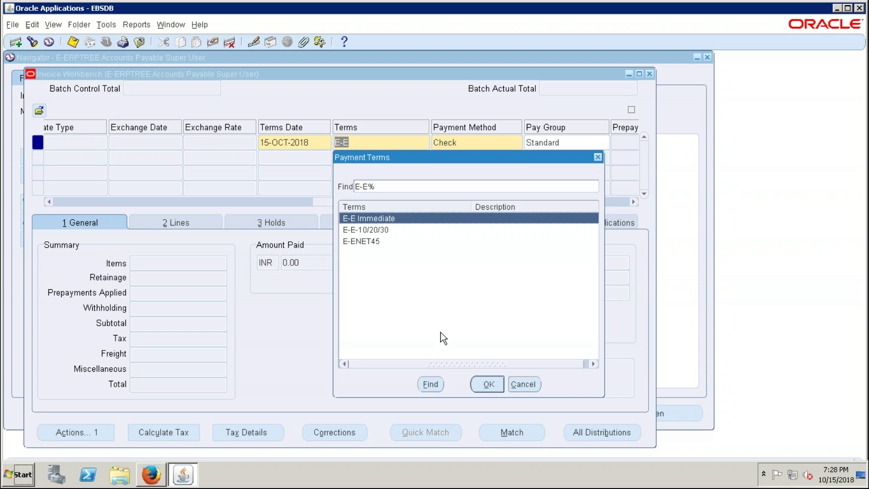
left_click(365, 242)
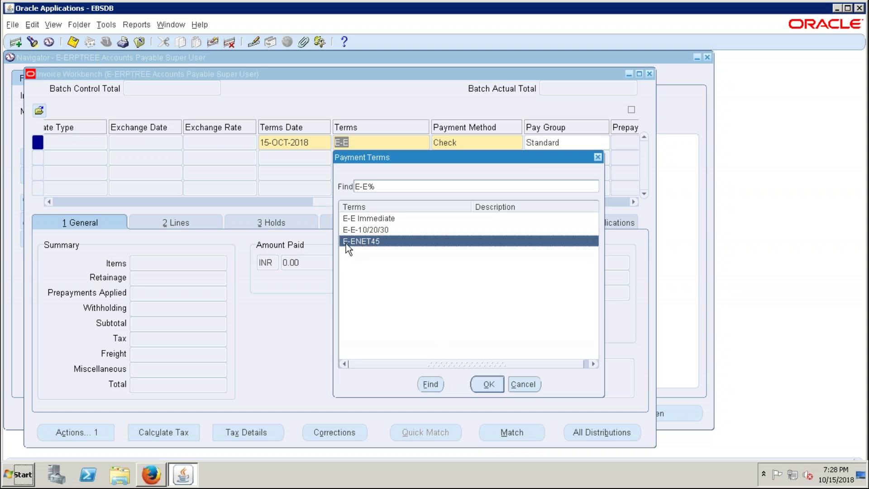
left_click(488, 385)
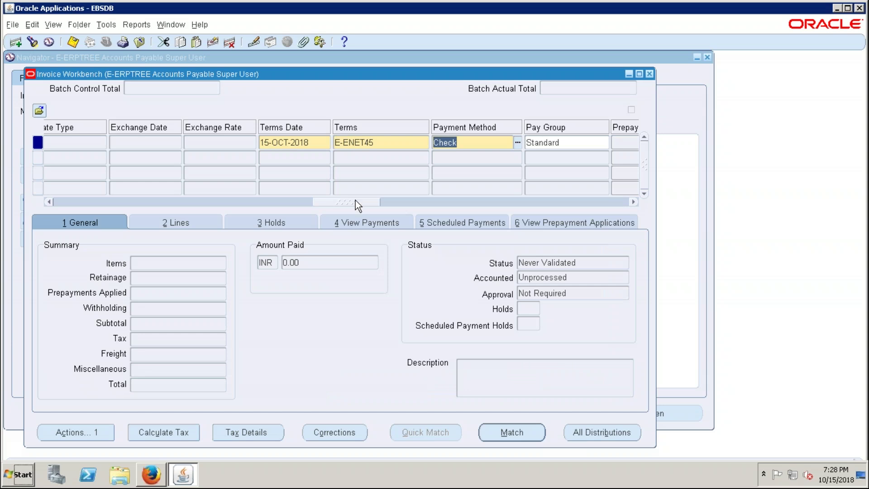
- Enter an amount of 25000 for Item line 1 in the invoice lines
left_click_drag(355, 200, 84, 221)
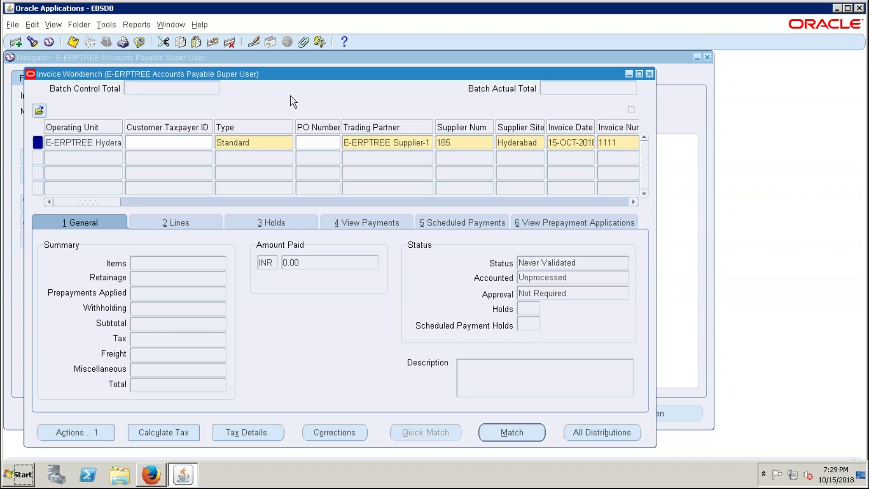
left_click(172, 222)
key("alt+2")
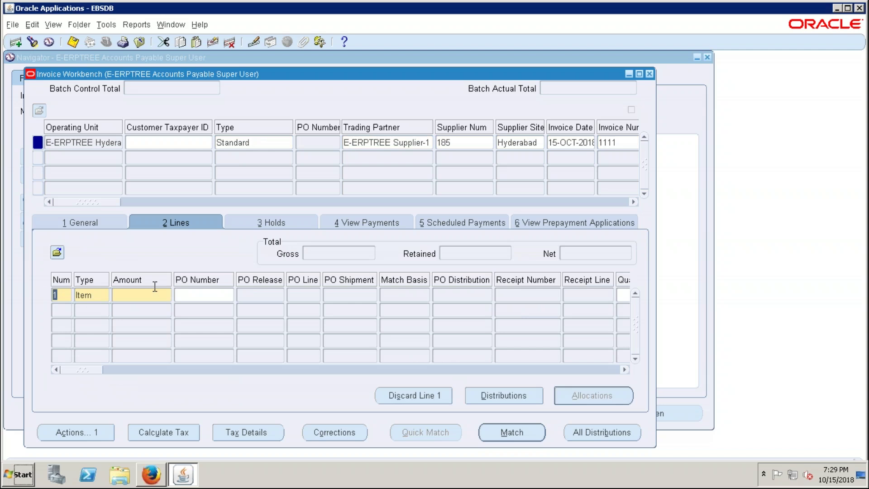
left_click(128, 295)
type("25000")
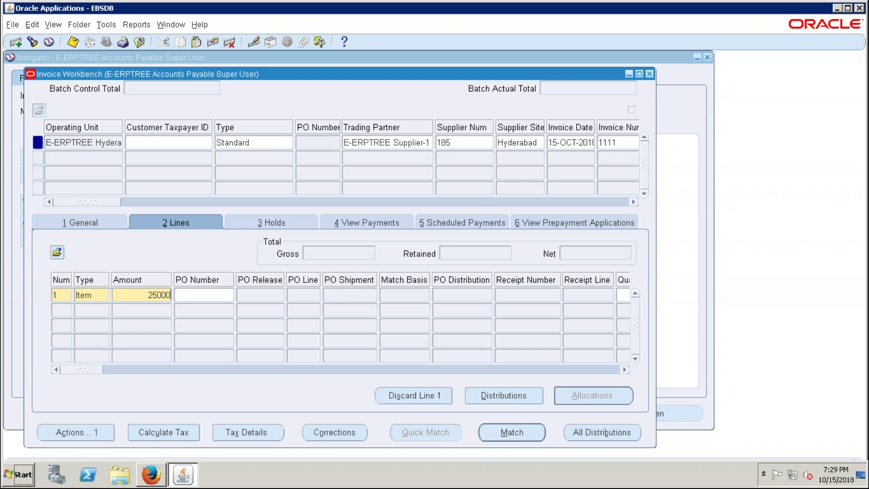
key("Tab")
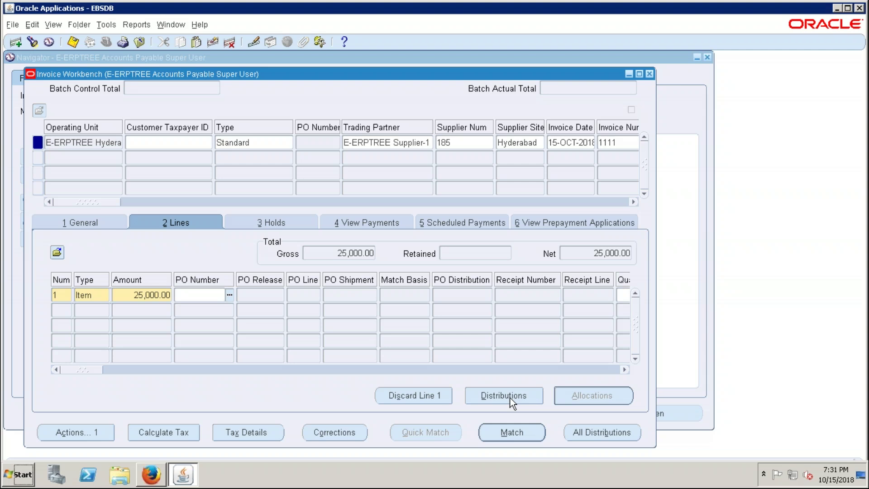
- Compare the amount of Item line 1 with the invoice amount in the header
left_click(131, 295)
key("shift+End")
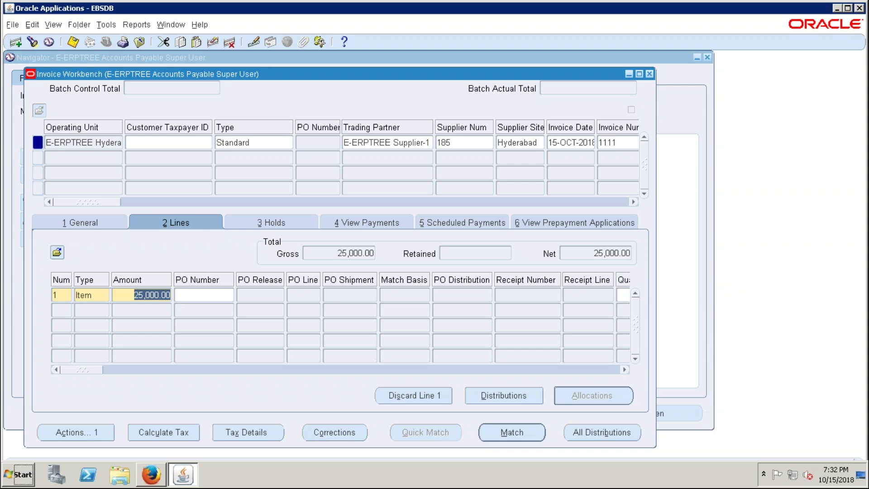
key("Tab")
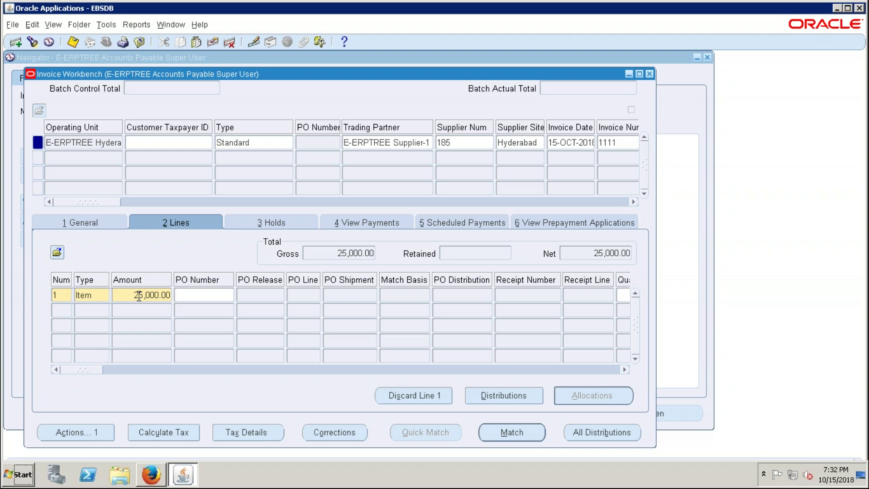
left_click_drag(83, 202, 116, 202)
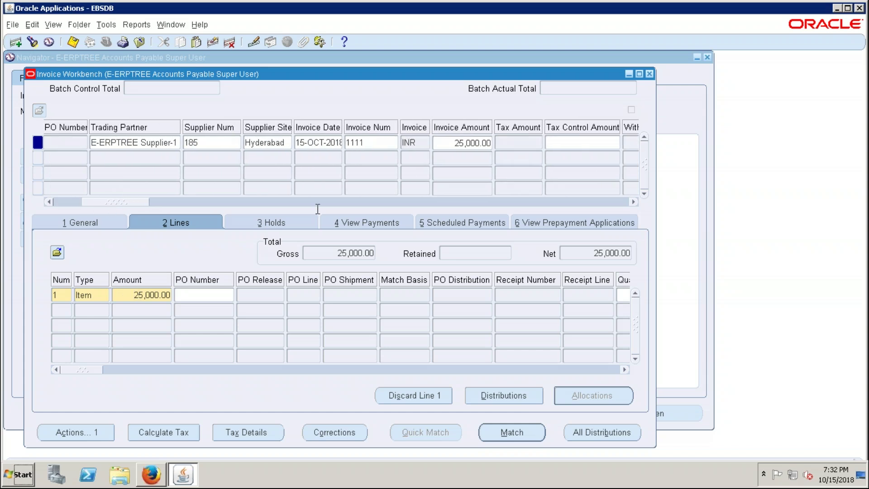
- Open the distributions of Item line 1 and enter an amount of 24000 for the first distribution
left_click(499, 396)
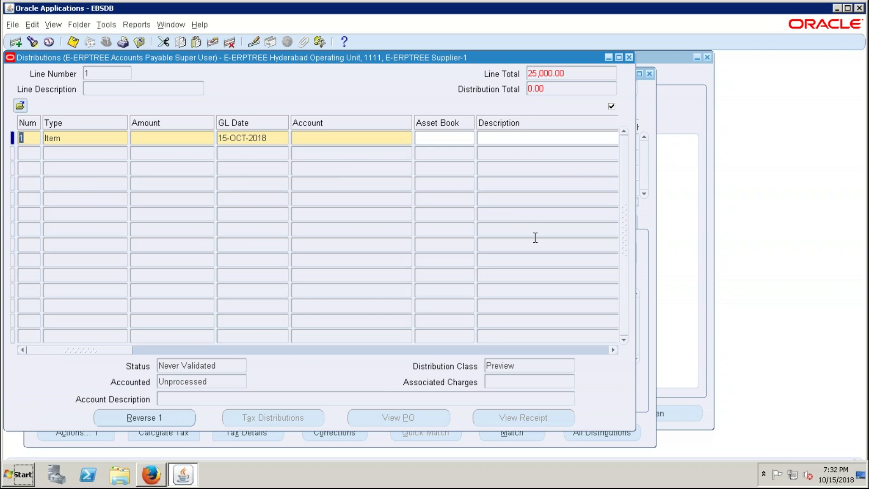
left_click(202, 140)
type("4000")
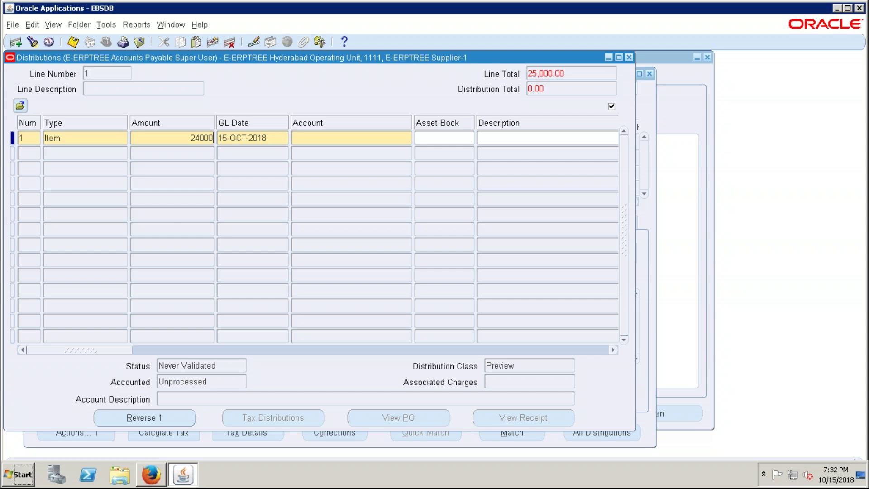
key("Tab")
- Assign the Furniture account 1540 to the first distribution, searching the account values for Furni and keeping the other segments at their defaults
left_click(351, 138)
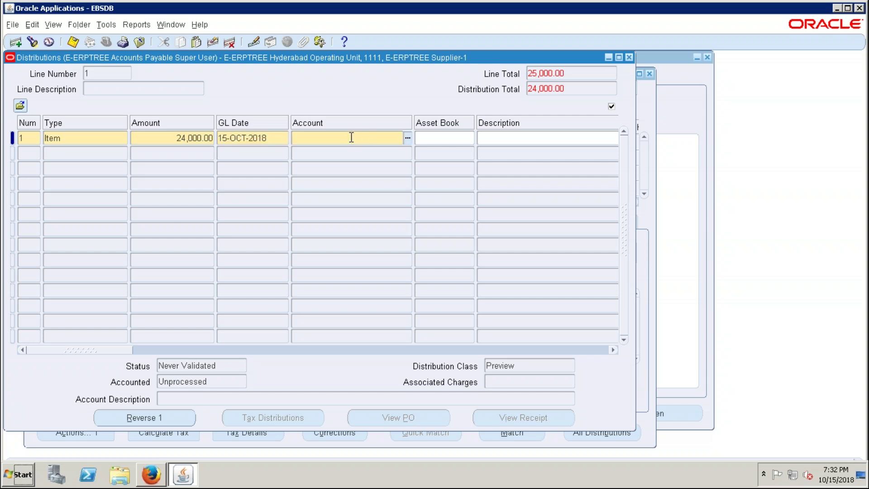
left_click(406, 138)
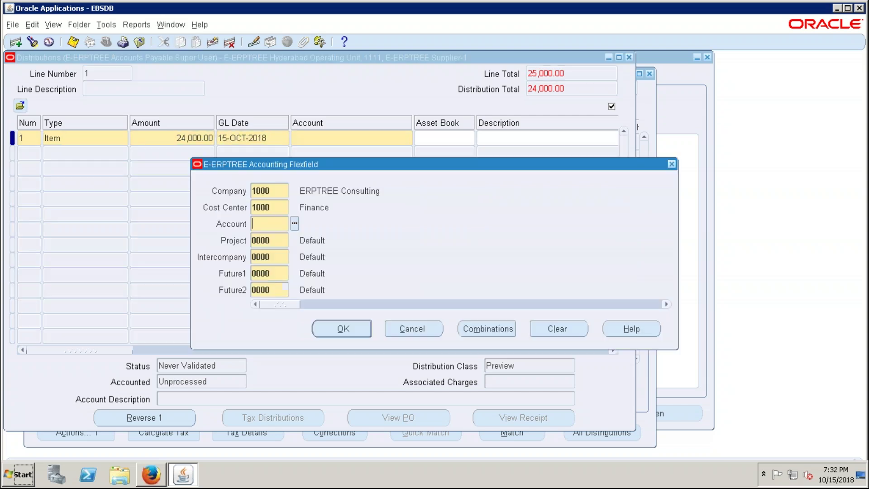
left_click(294, 223)
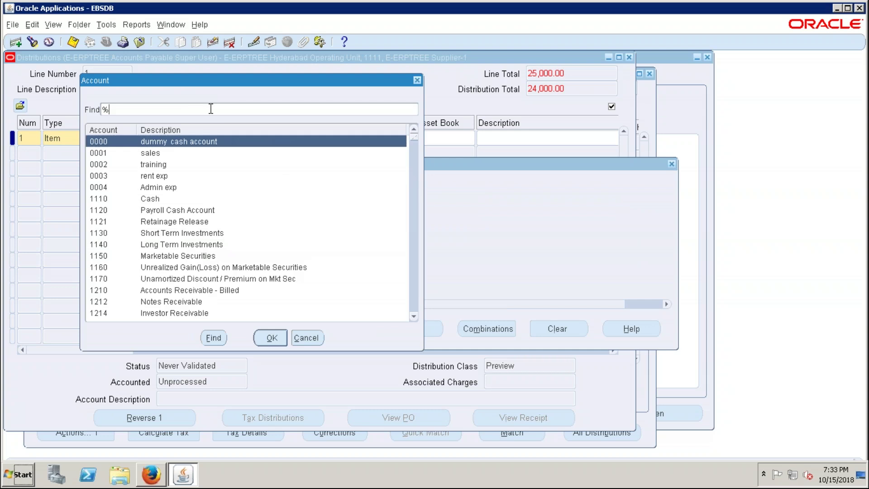
type("Furni%")
key("Return")
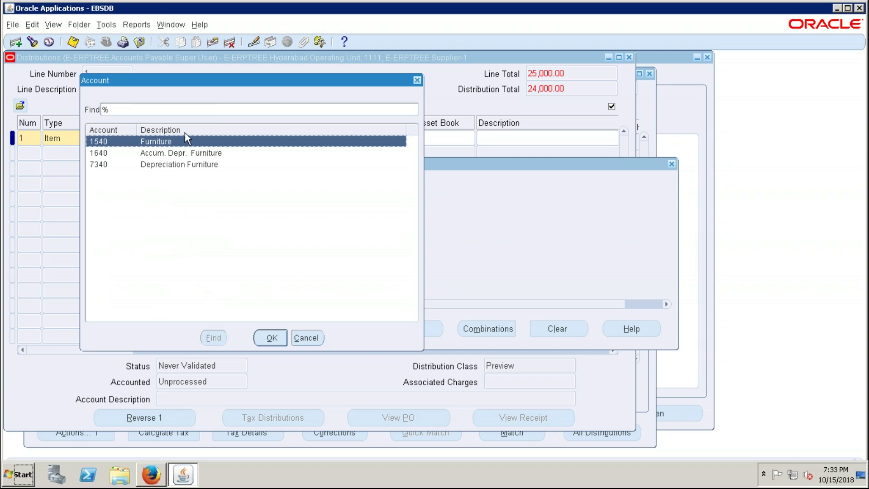
double_click(167, 141)
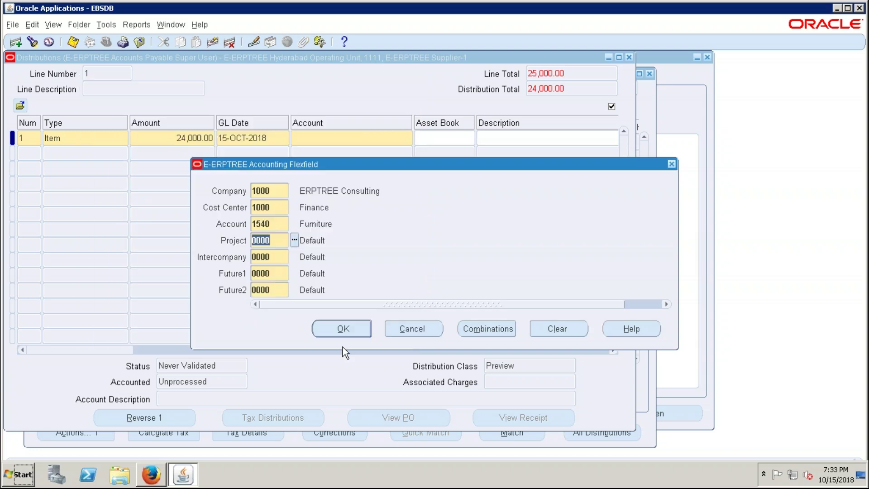
left_click(343, 332)
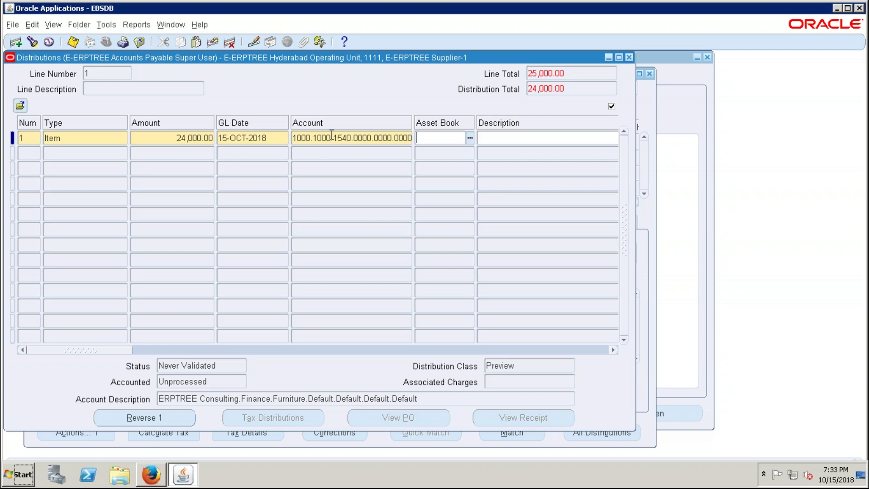
- Add a second Item distribution with an amount of 1,000
left_click(178, 152)
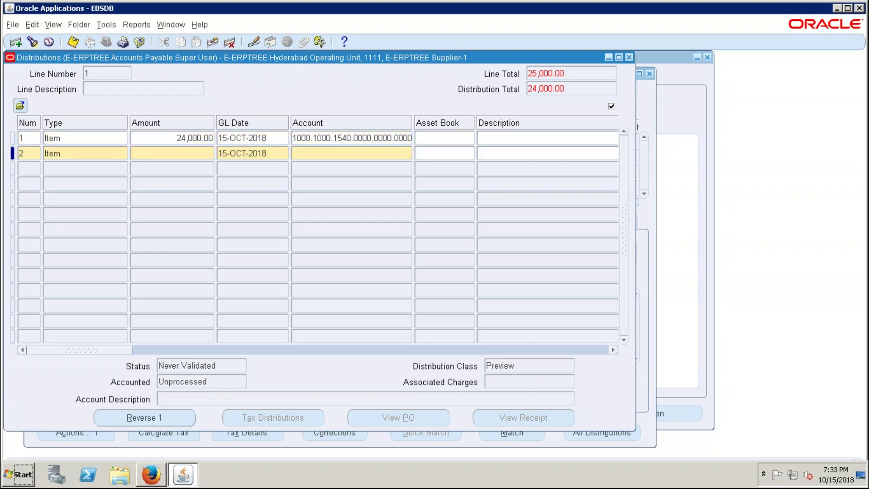
type("1,0")
type("000")
key("Tab")
key("Tab")
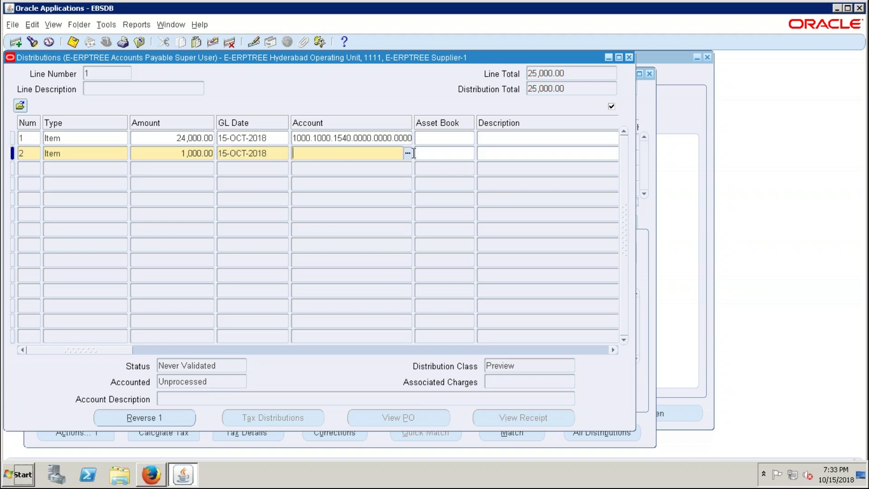
- Assign the Freight account 7220 to the second distribution, searching the account values for freight and keeping the other segments at their defaults
left_click(407, 153)
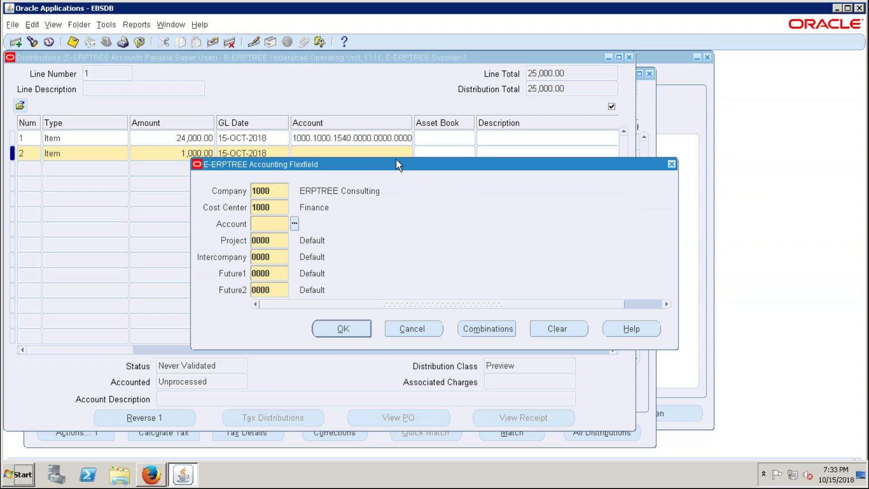
left_click(295, 223)
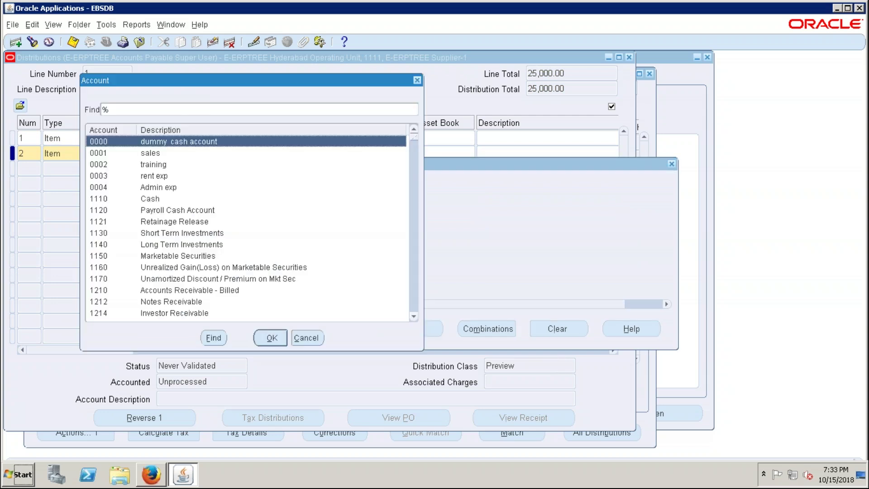
left_click(187, 109)
type("frei")
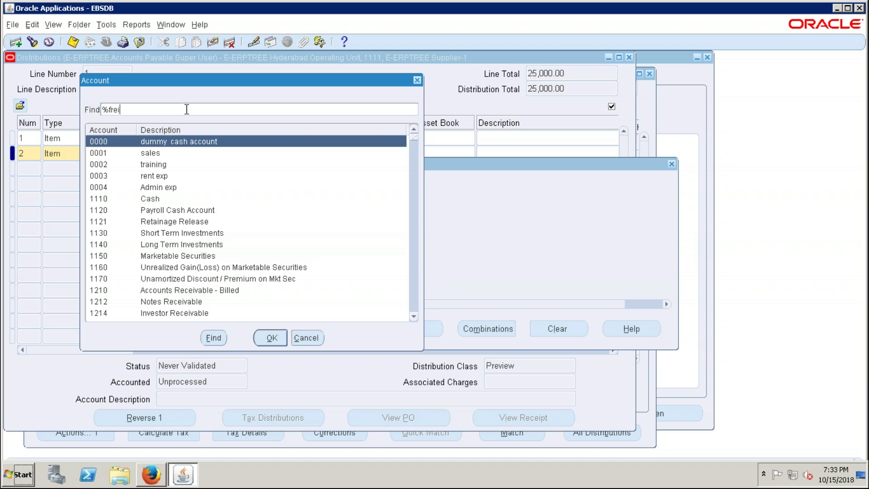
type("ght%")
key("Return")
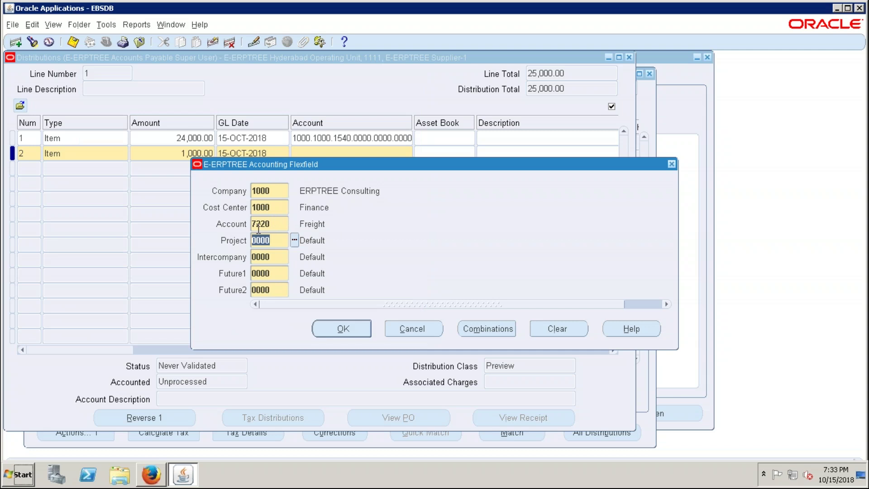
left_click(340, 330)
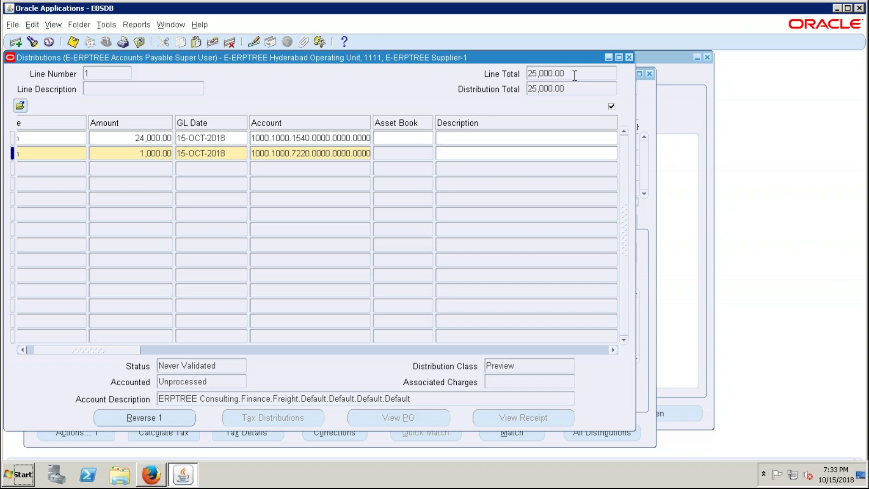
- Compare the line total with the distribution total, and return to the Invoice Workbench
left_click_drag(573, 74, 528, 78)
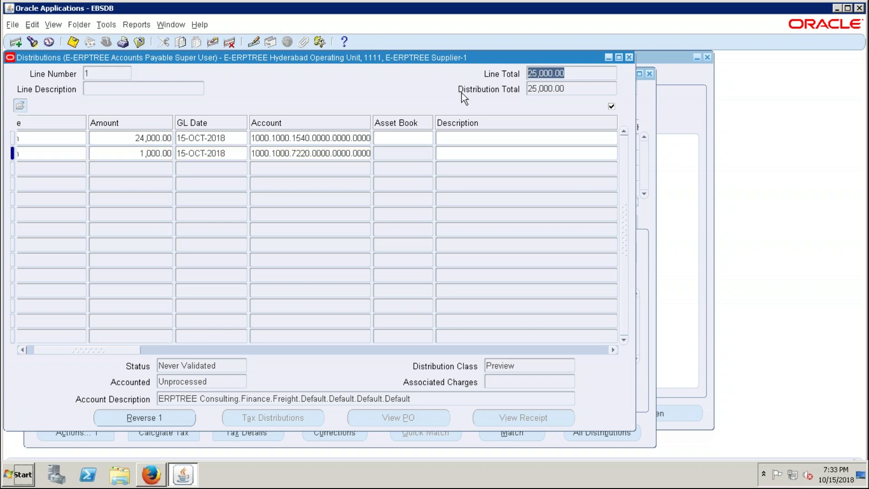
left_click_drag(442, 60, 514, 74)
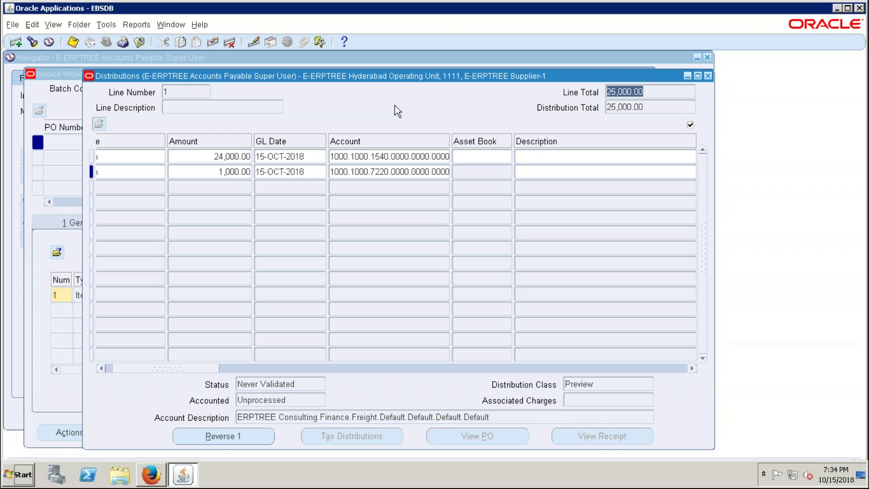
key("ctrl+F6")
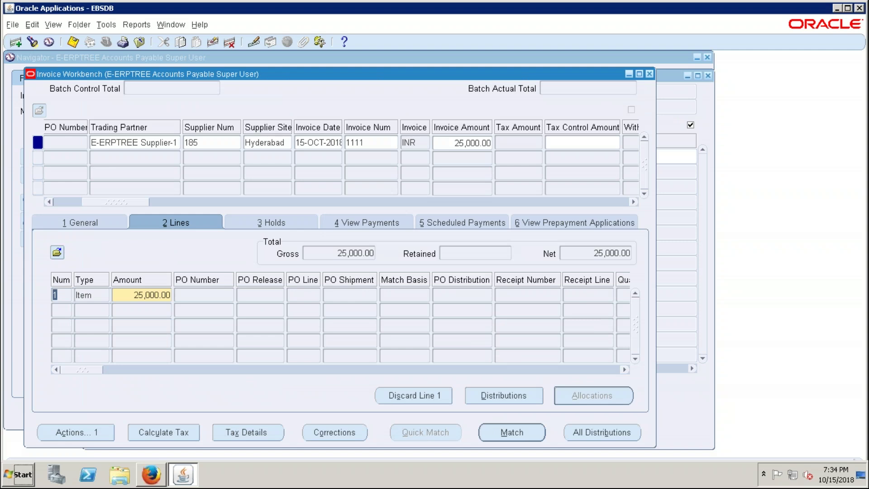
- Review the invoice's general summary and the distributions of Item line 1, closing the distributions when finished
left_click(71, 222)
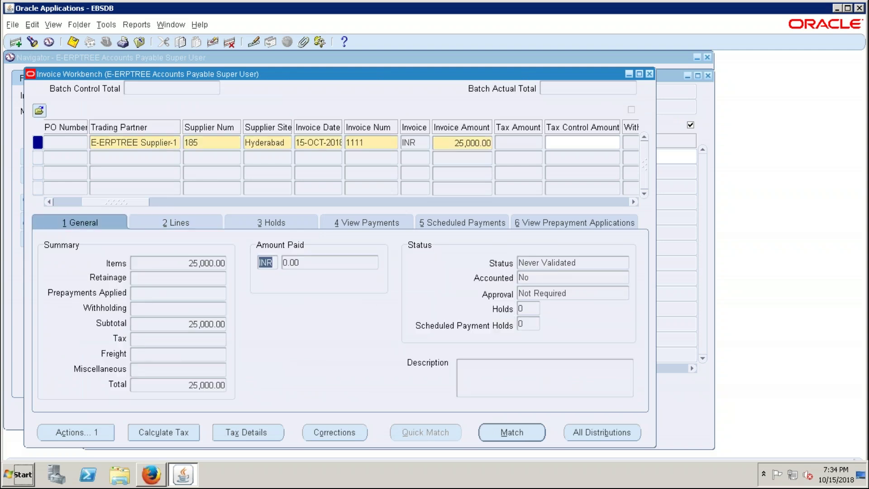
left_click(178, 223)
left_click(130, 295)
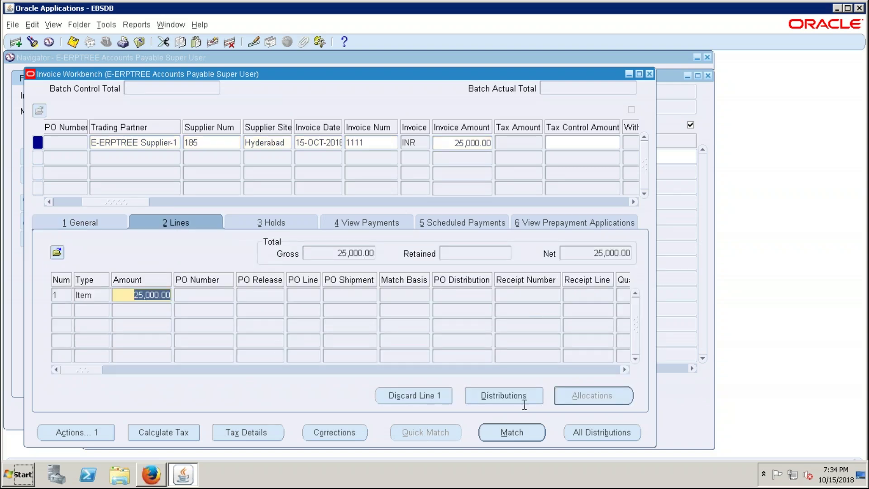
left_click(501, 395)
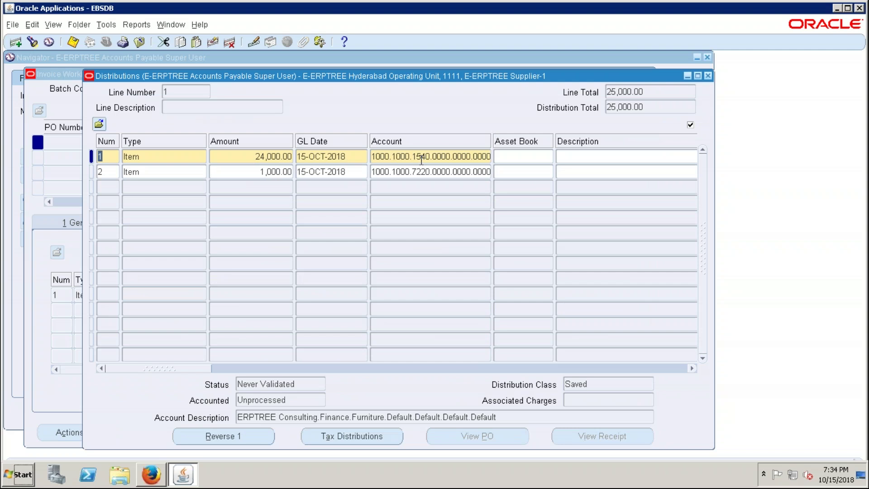
left_click(708, 76)
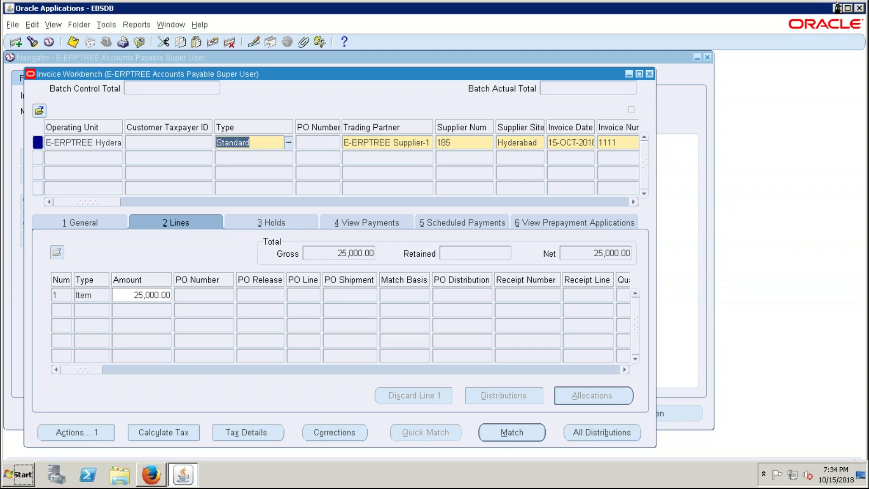
- Switch to the 26th_Session.xlsx workbook in Excel and enter "Create Invoice" in cell A72 of the AP sheet
mouse_move(607, 5)
left_click(607, 10)
left_click(211, 481)
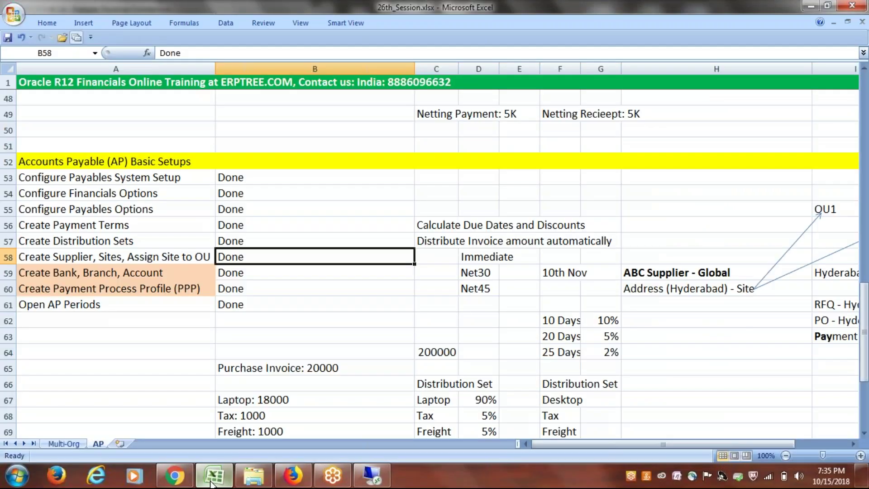
left_click_drag(865, 332, 865, 376)
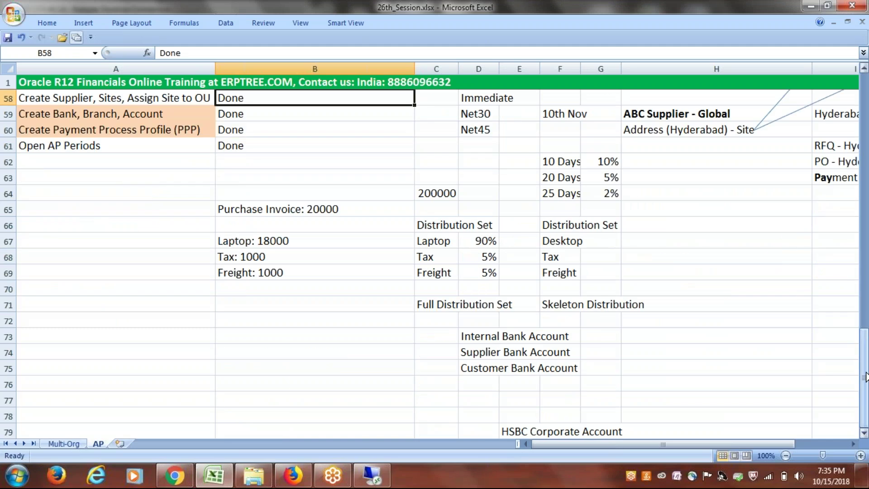
left_click(89, 319)
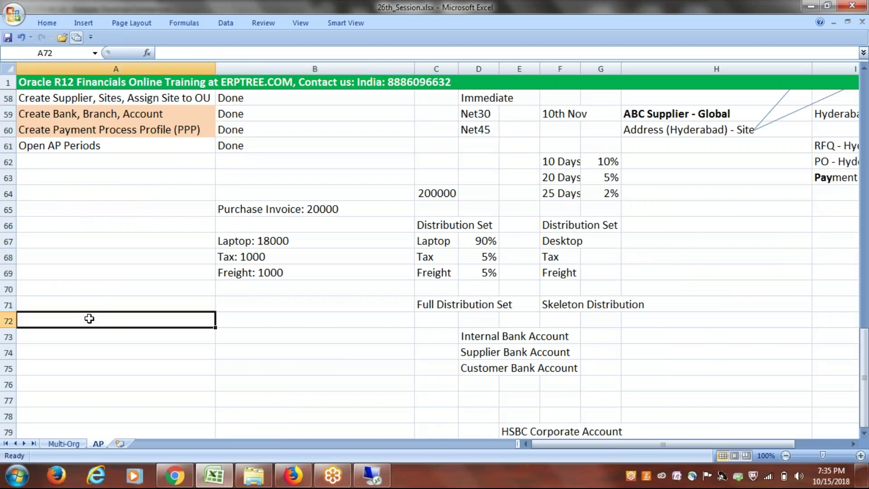
type("Create")
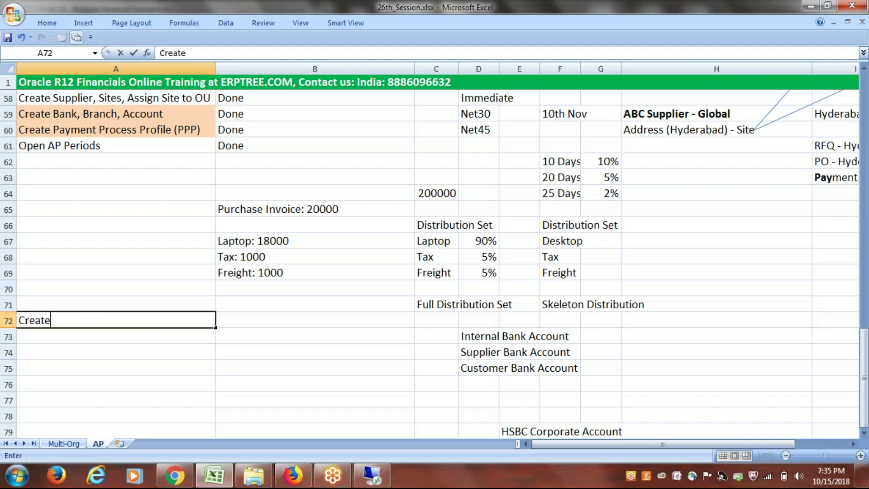
type(" Invoice")
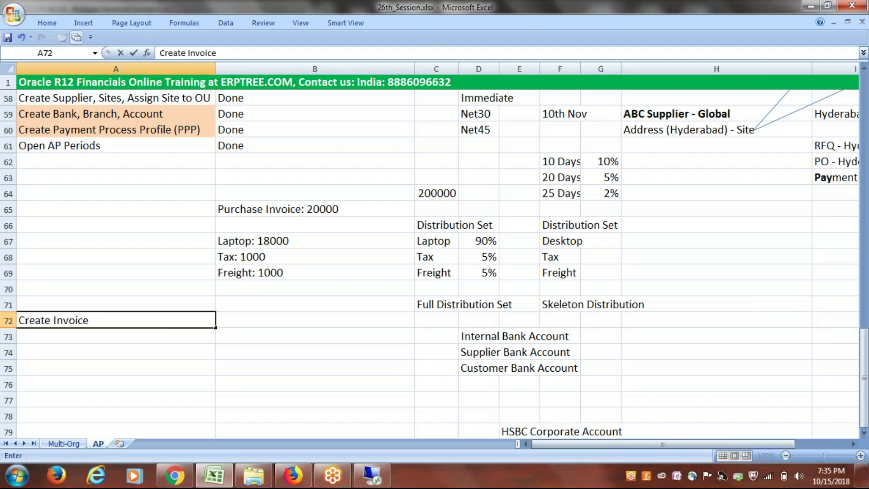
- Enter "Validate Invoice" in cell A73 beneath the Create Invoice entry
left_click(77, 335)
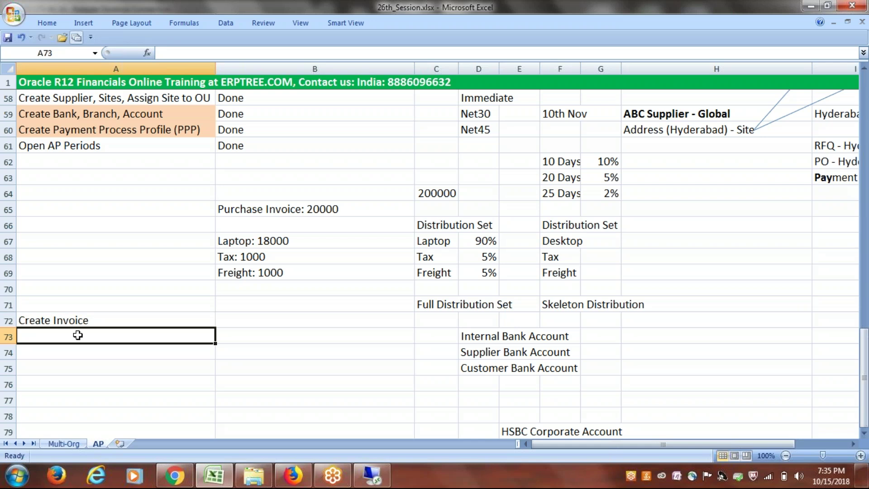
type("Val")
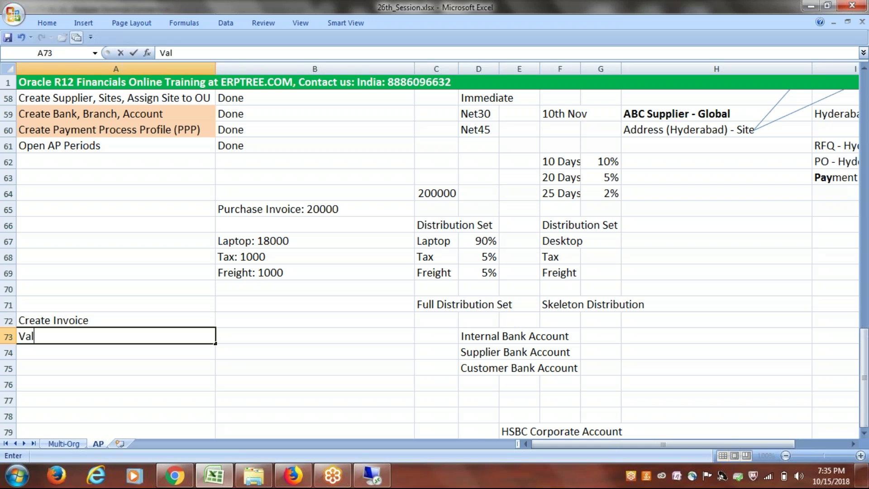
type("idate Invoice")
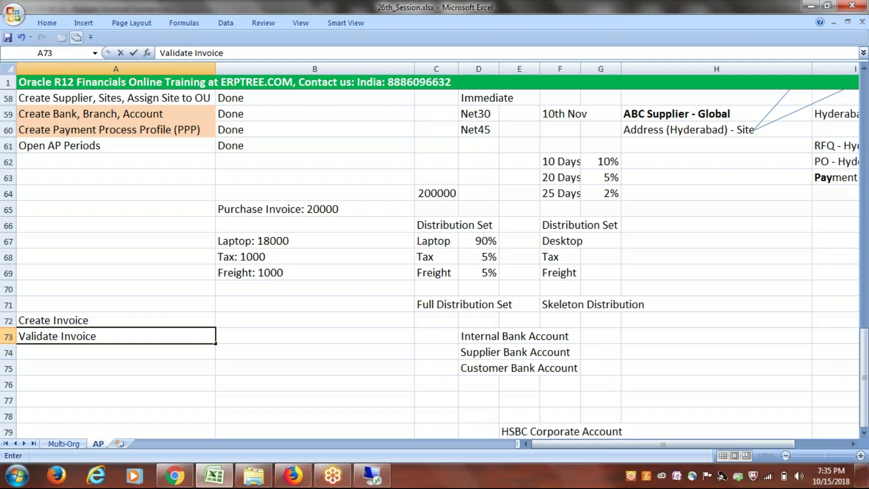
key("Return")
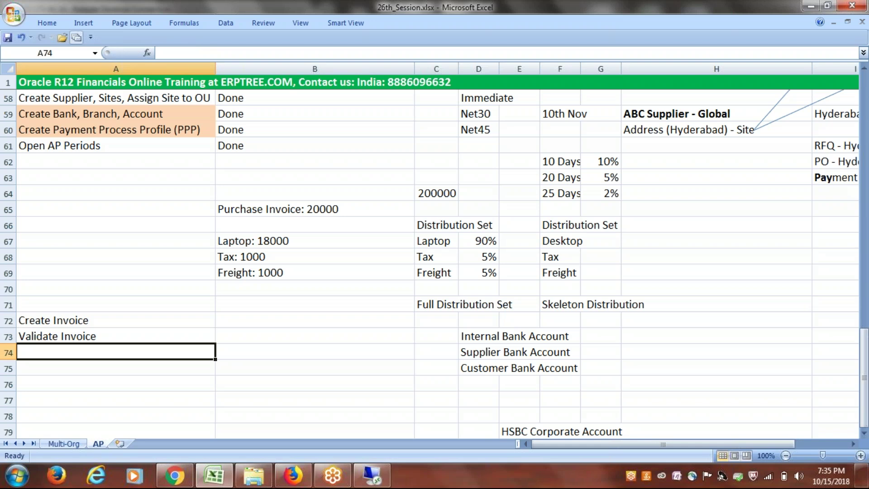
- Enter "Create Accounting Entries" in cell A74 as the third item of the invoice process list
type("Cr")
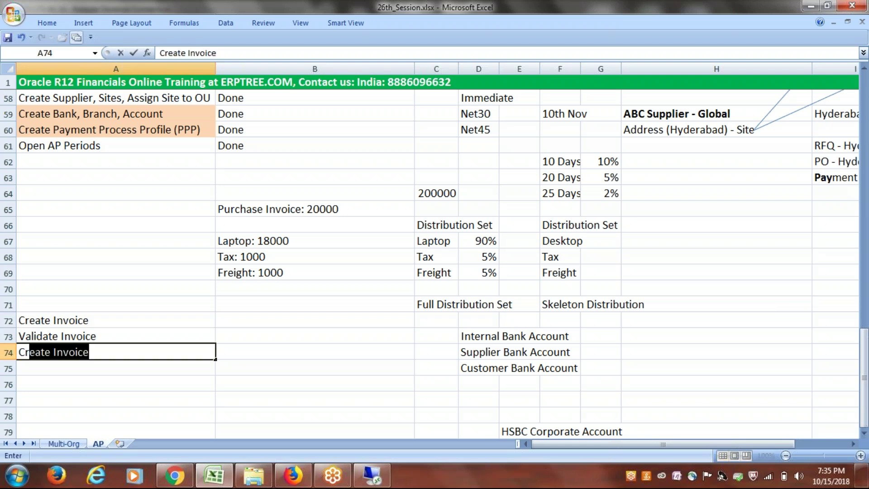
type("eate Ac")
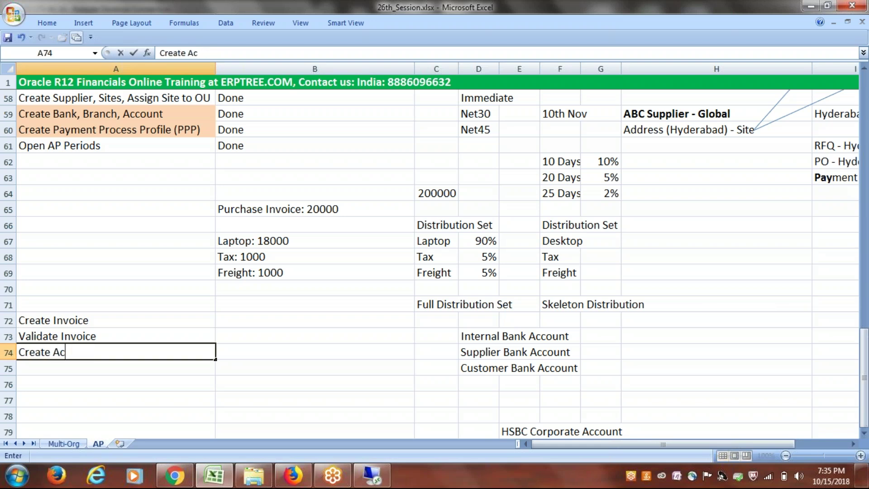
type("counting E")
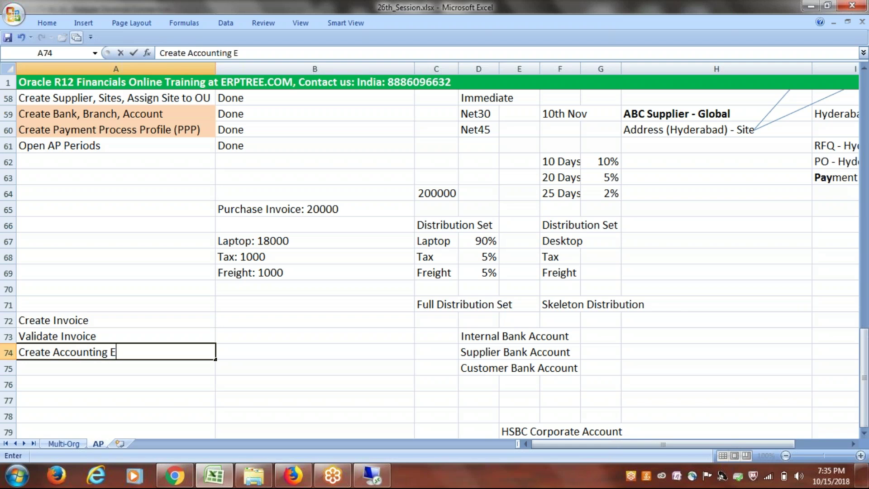
type("ntries")
left_click(72, 368)
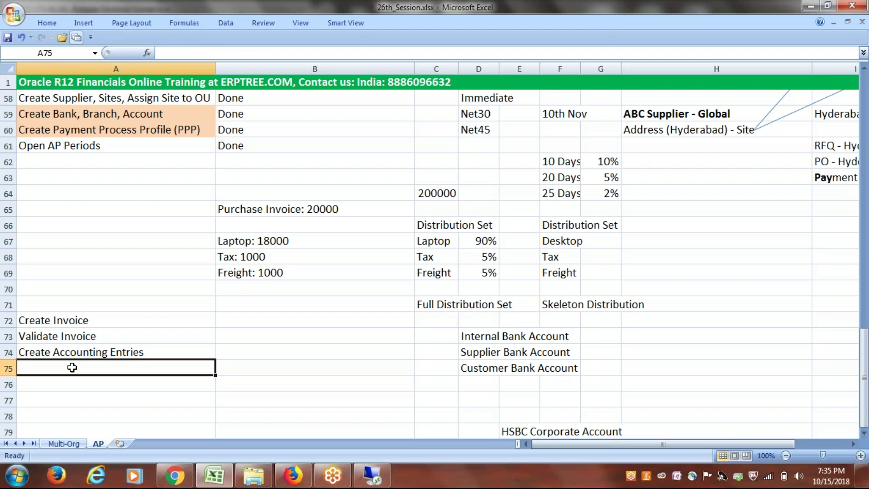
- Enter "Payment for Invoice" in cell A75, review the process list in A72 to A75, and save the workbook
type("Payment")
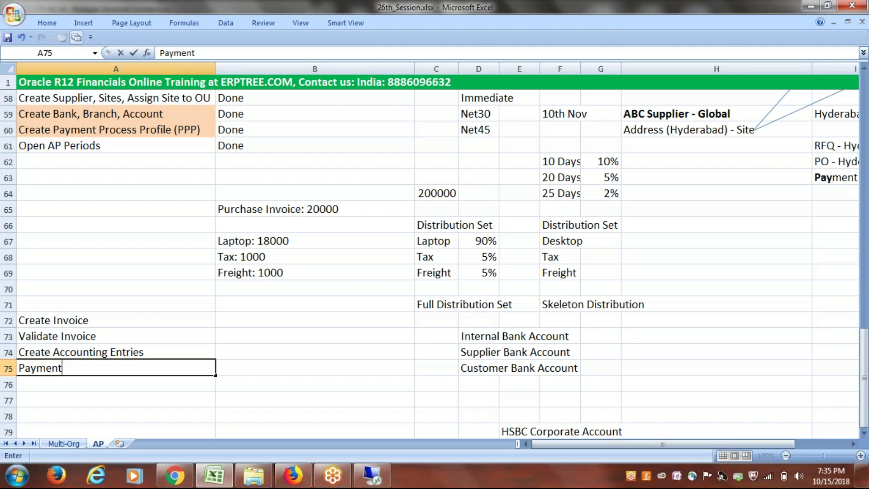
type(" for Invoice")
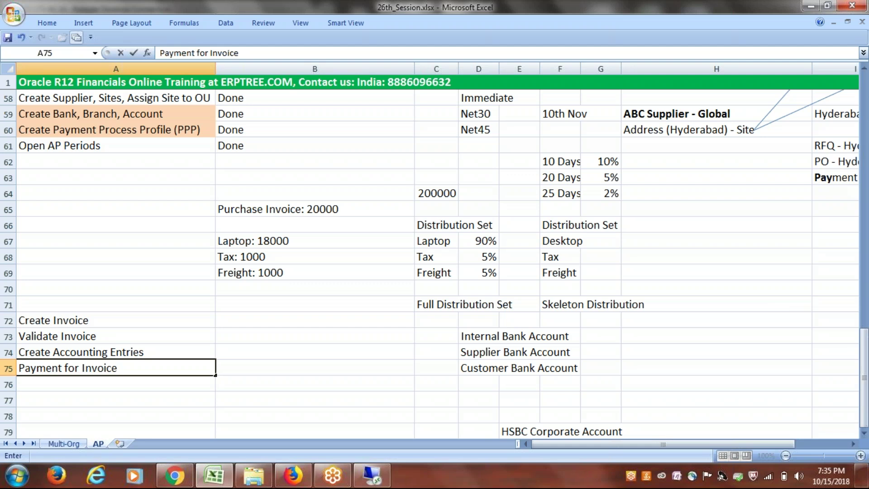
left_click(85, 321)
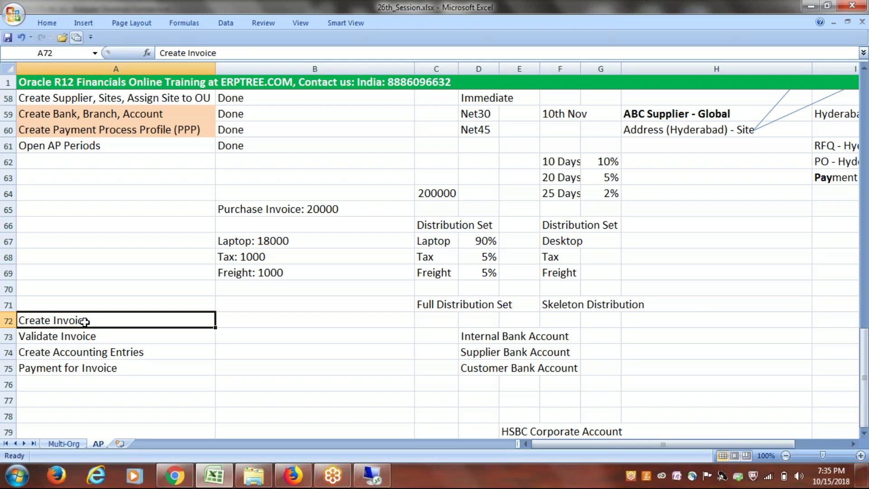
left_click(83, 339)
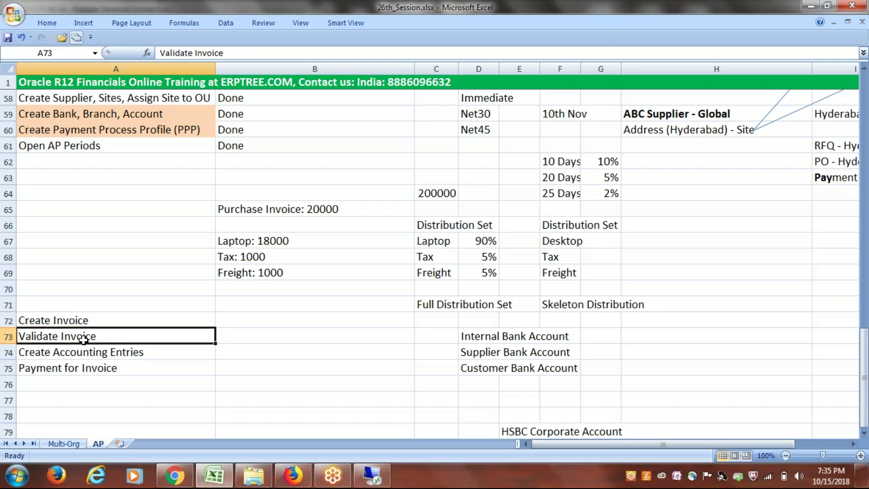
left_click(85, 350)
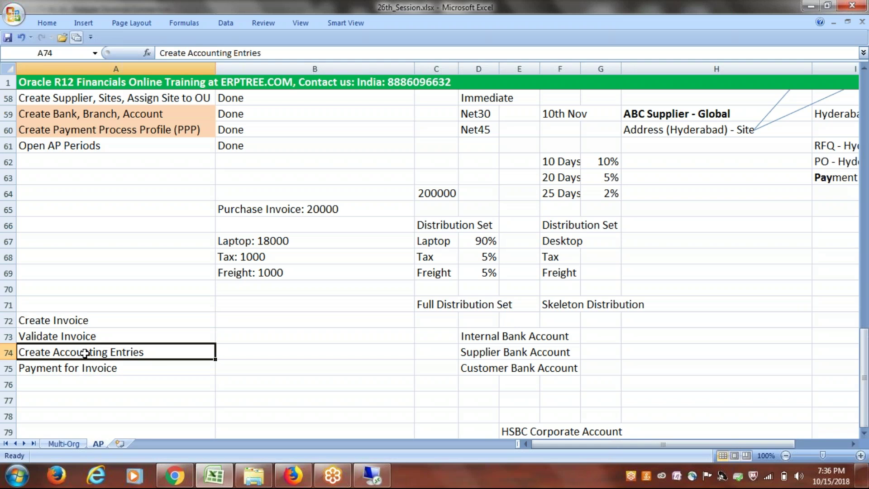
left_click(85, 368)
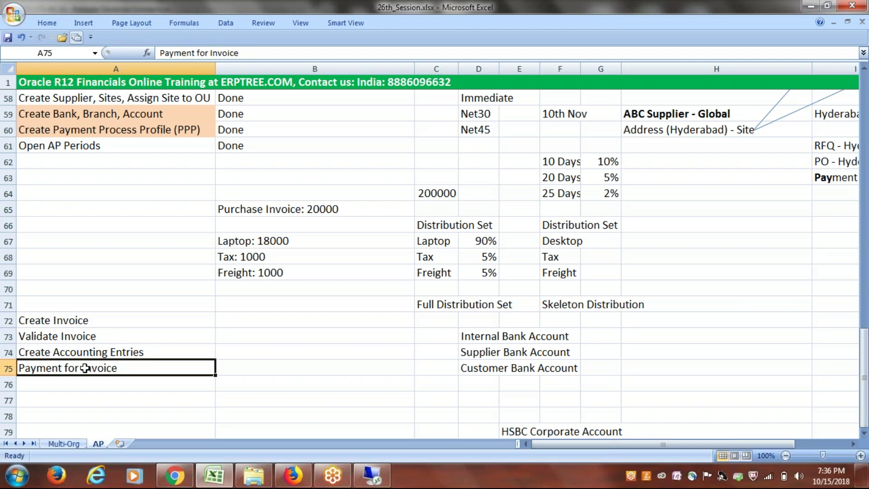
key("ctrl+s")
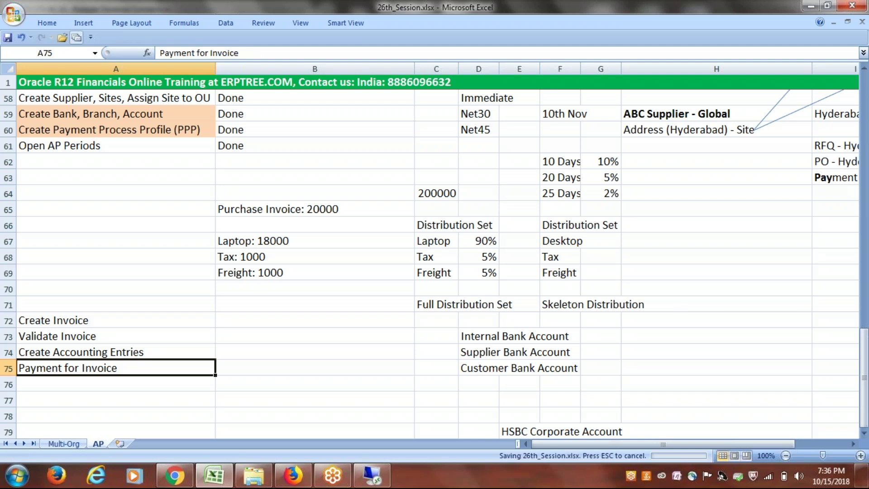
- Switch to the Oracle remote session and review the invoice's header amount, line 1 amount and line distributions, closing the distributions when finished
left_click(98, 324)
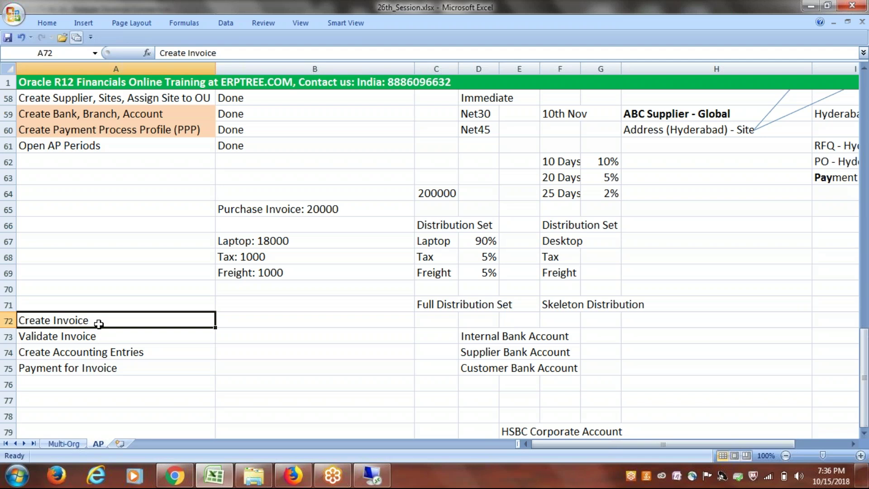
left_click(94, 335)
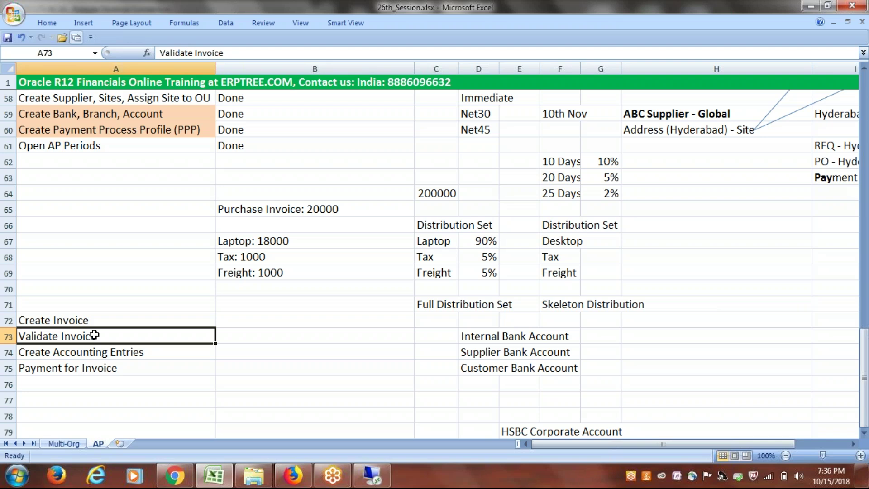
mouse_move(371, 475)
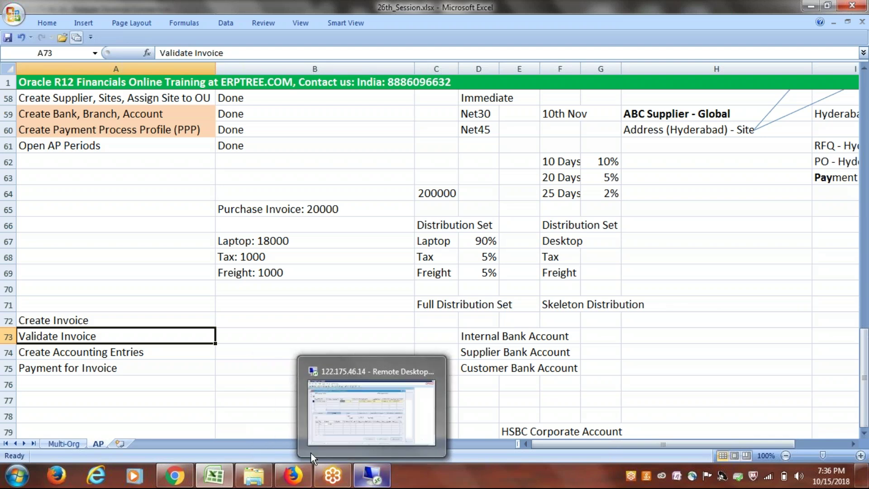
left_click(312, 457)
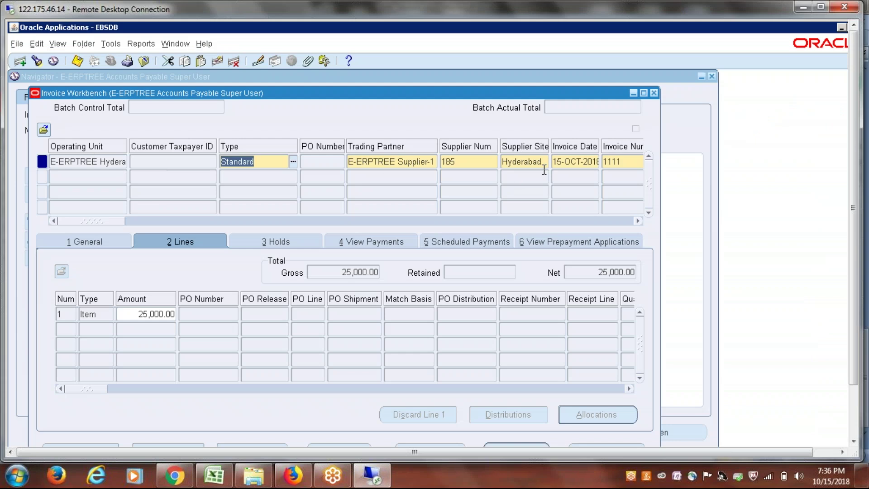
left_click(132, 221)
left_click_drag(133, 223, 160, 221)
left_click(407, 162)
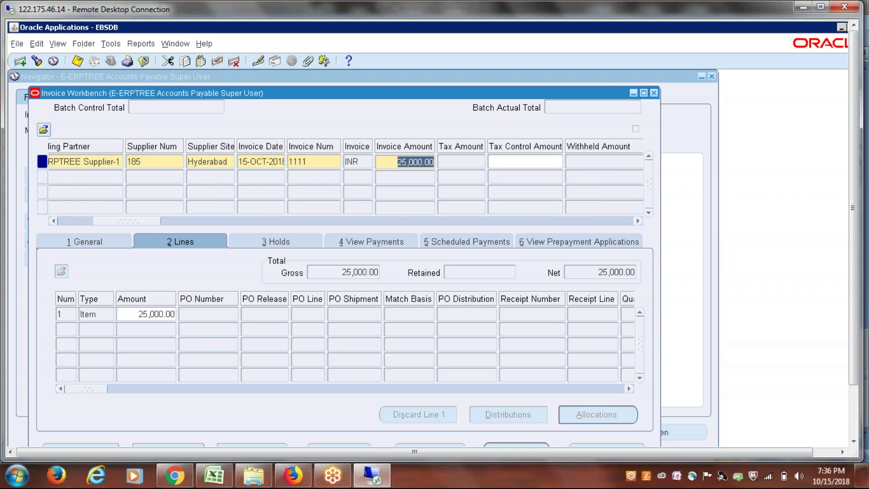
left_click(138, 313)
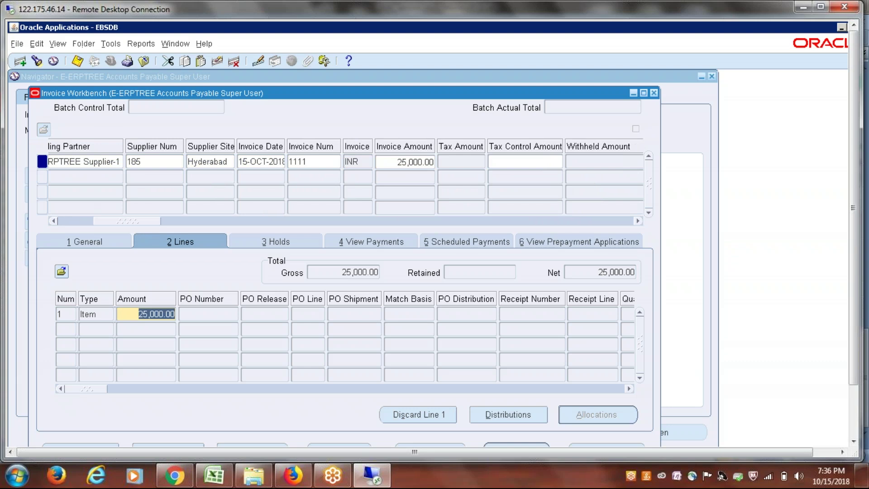
left_click(507, 417)
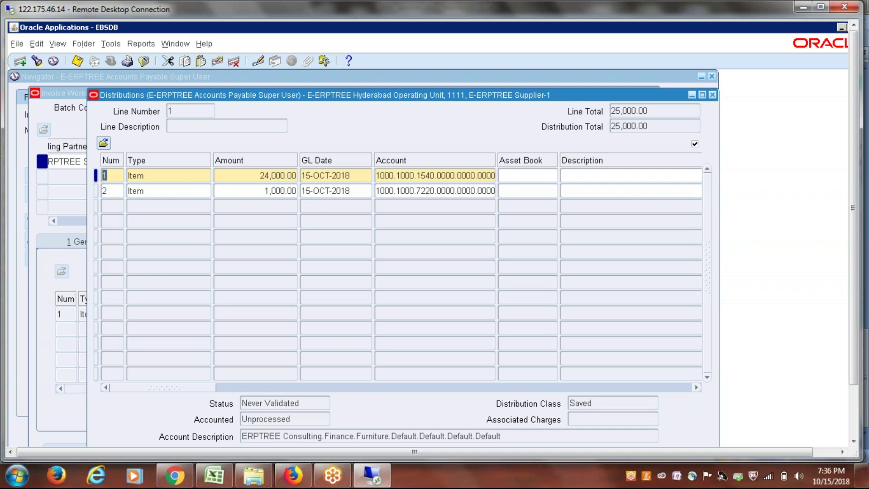
key("F4")
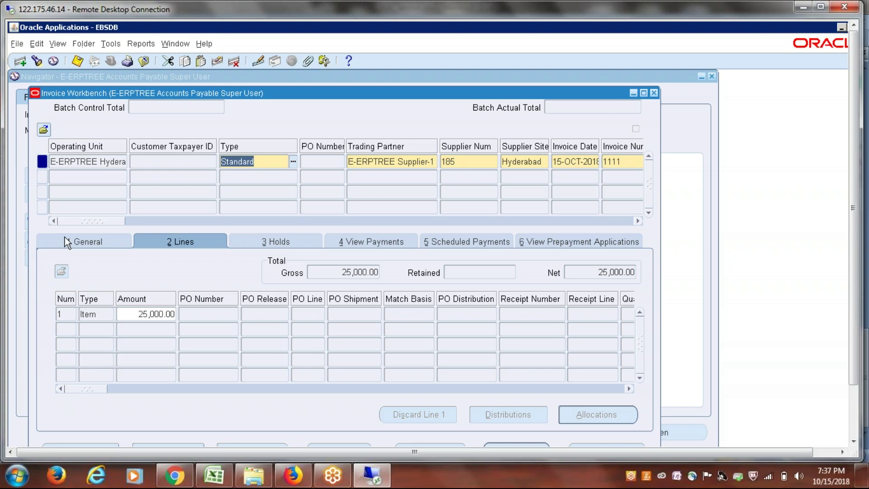
mouse_move(78, 223)
left_mouse_down()
mouse_move(175, 231)
mouse_move(67, 225)
left_mouse_up()
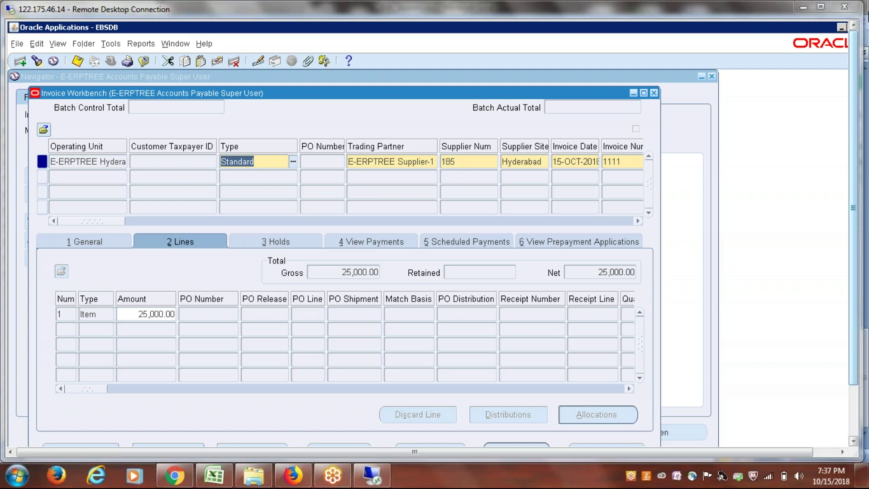
- Expand the remote session to full screen and examine the validation status in the invoice's general summary
left_click(819, 7)
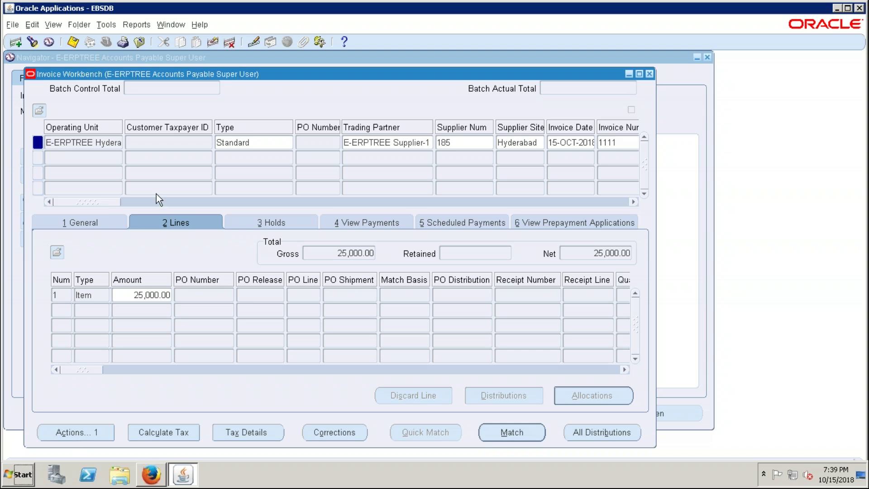
left_click(77, 223)
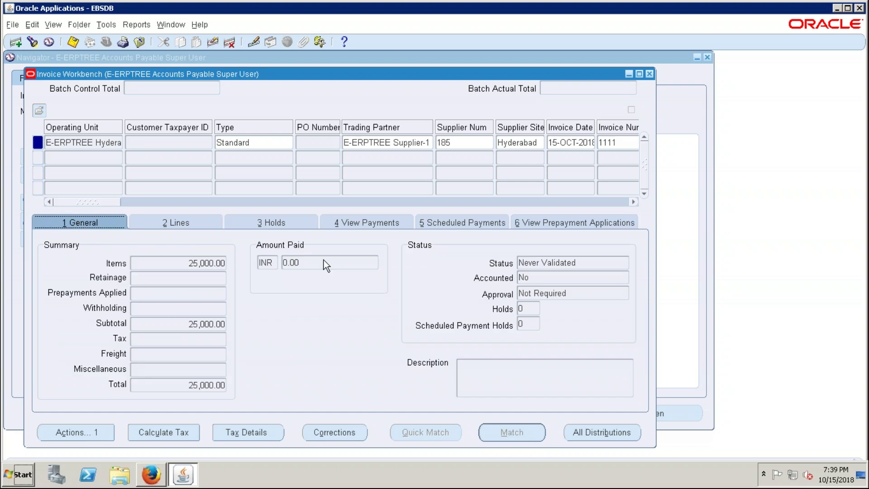
left_click(588, 263)
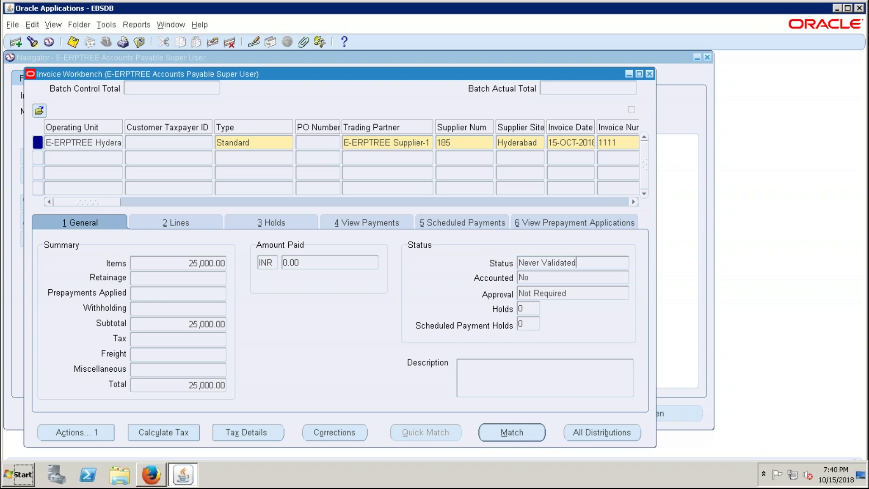
left_click_drag(584, 262, 510, 265)
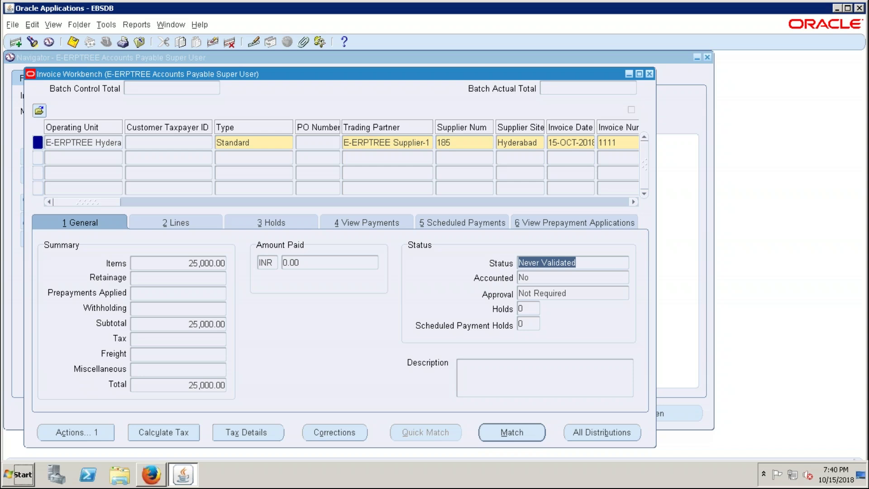
left_click(588, 262)
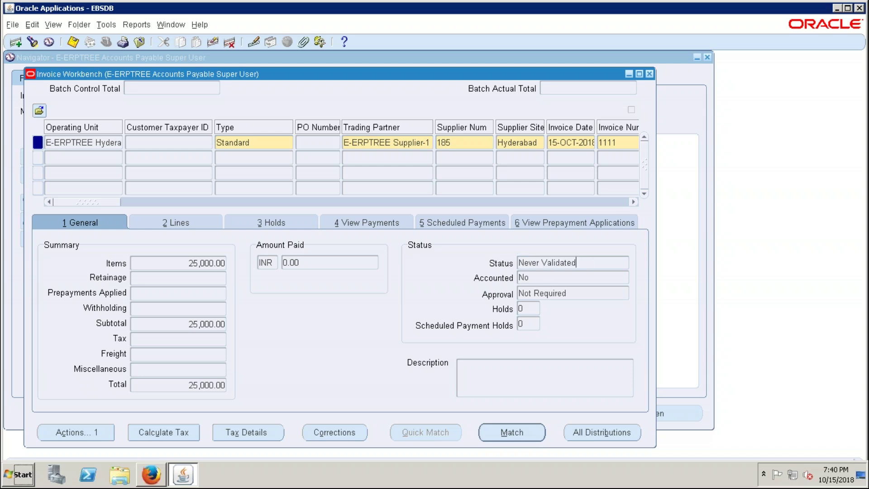
key("ctrl+shift+Left")
key("End")
- Check which invoice actions are available for the Standard invoice, including Validate and Cancel Invoices, and close the actions without applying any
left_click(72, 430)
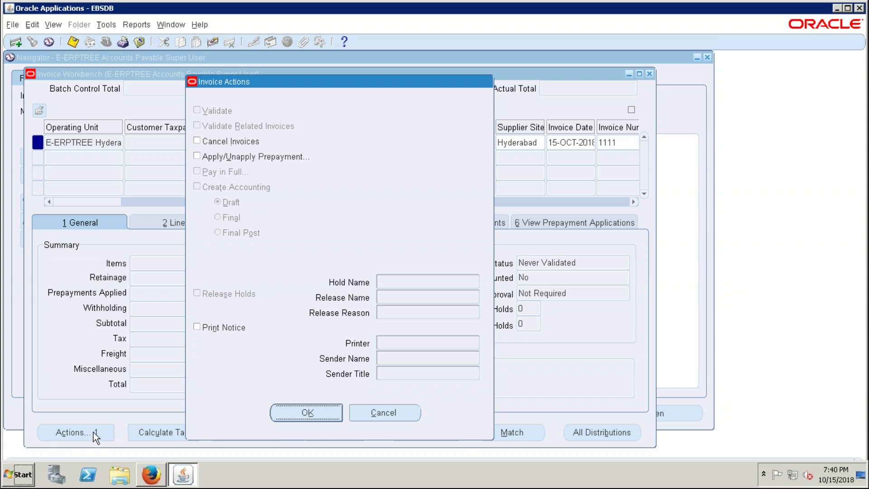
left_click(385, 412)
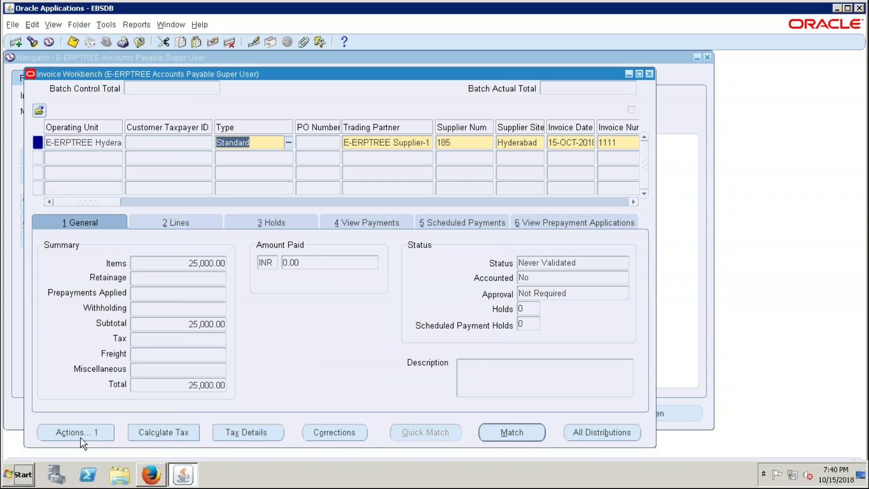
left_click(85, 144)
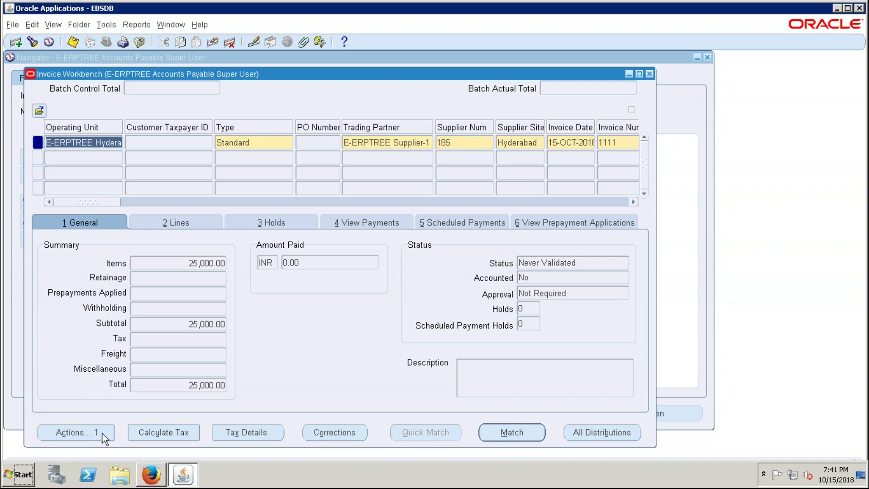
left_click(66, 433)
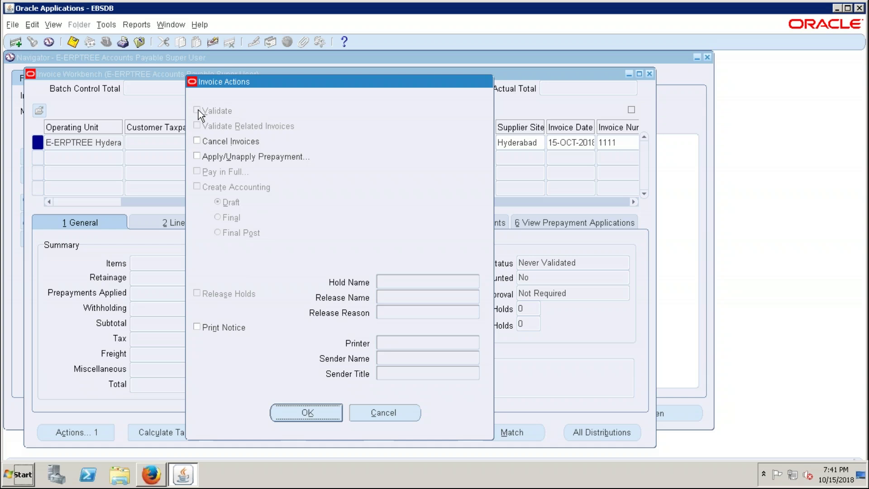
left_click(196, 141)
left_click(197, 142)
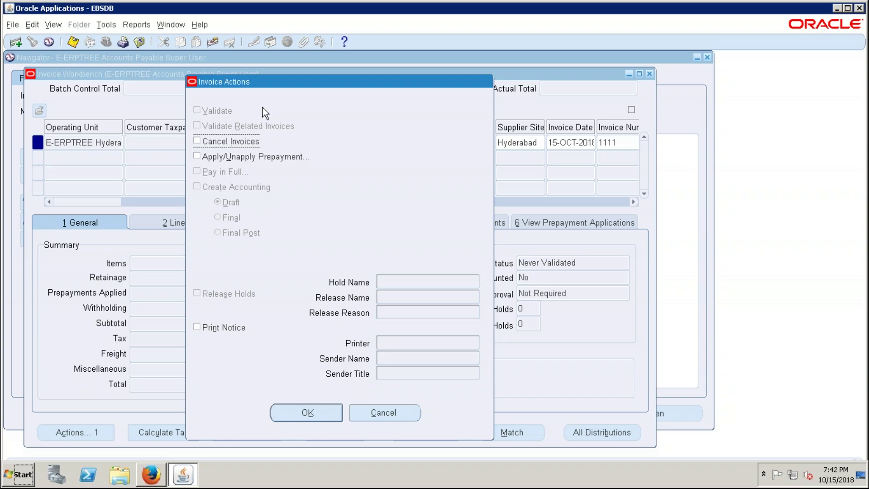
left_click(379, 410)
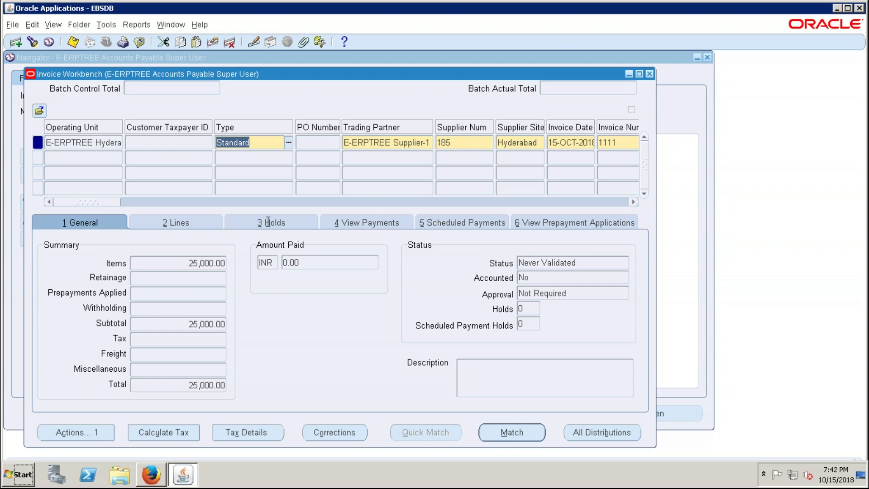
- Inspect the invoice number and operating unit in the invoice header row
left_click_drag(98, 202, 118, 202)
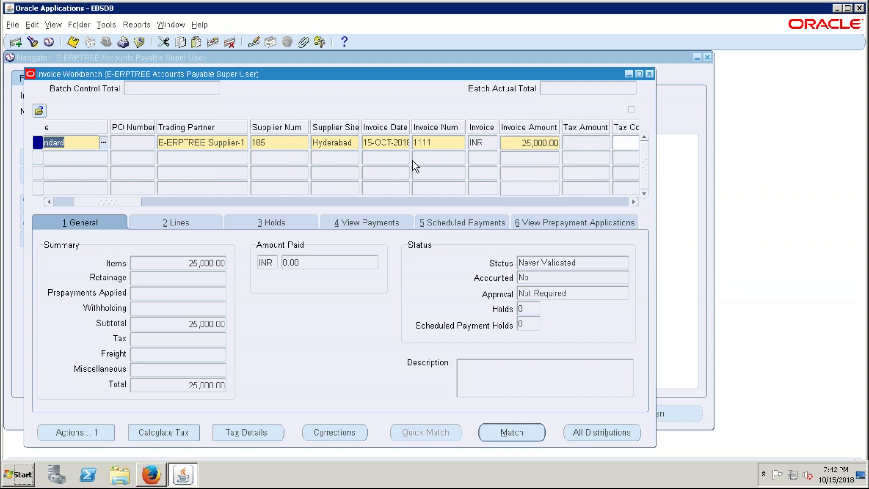
double_click(441, 143)
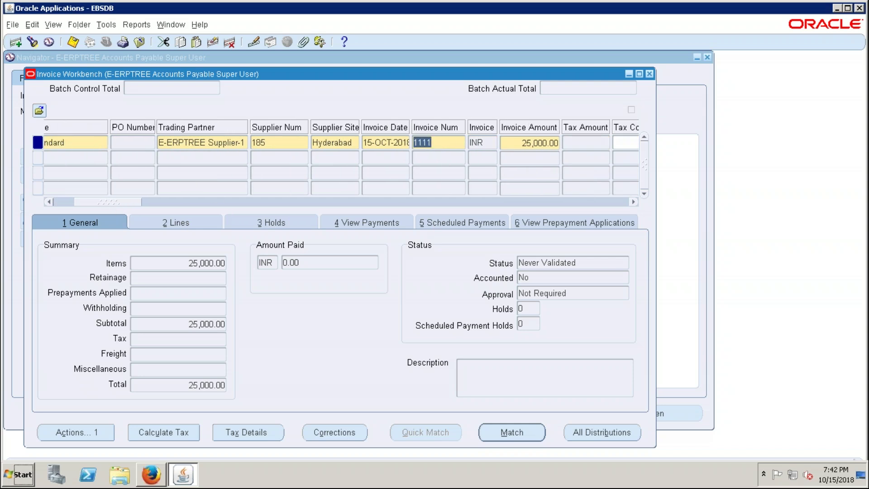
left_click(76, 142)
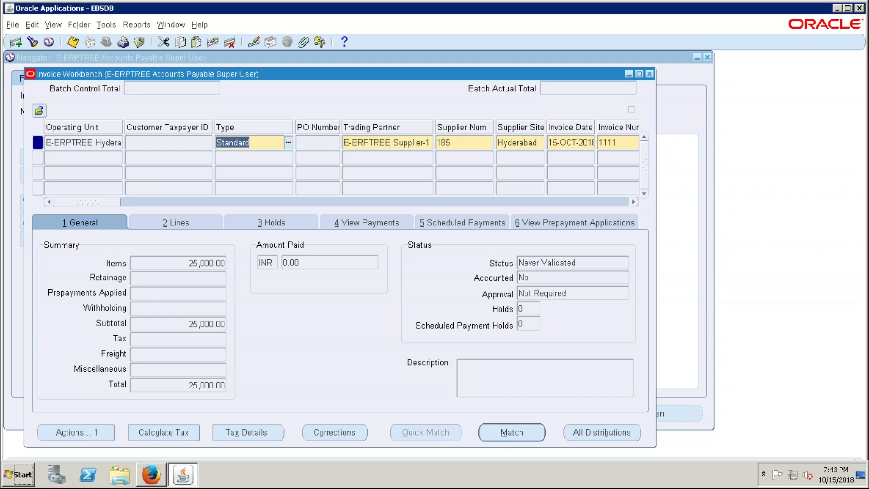
- Close the Invoice Workbench and open the Payables Options setup form for the Hyderabad operating unit
left_click(649, 73)
left_click(29, 240)
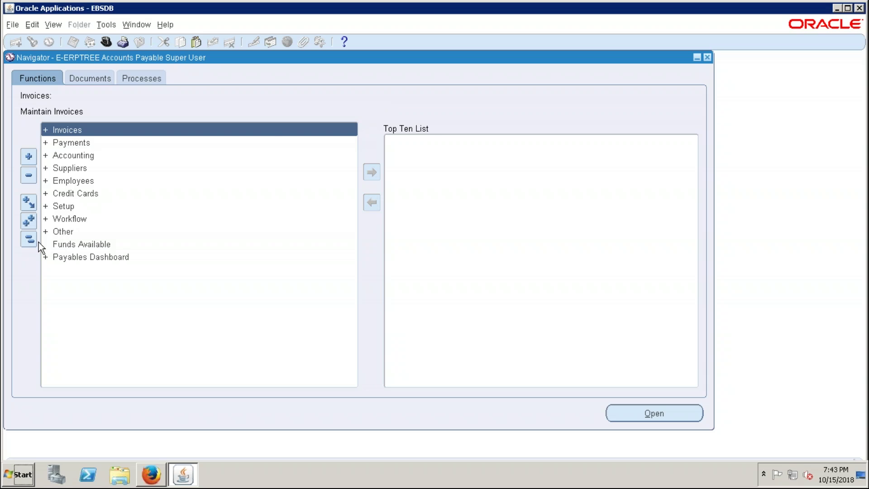
double_click(65, 206)
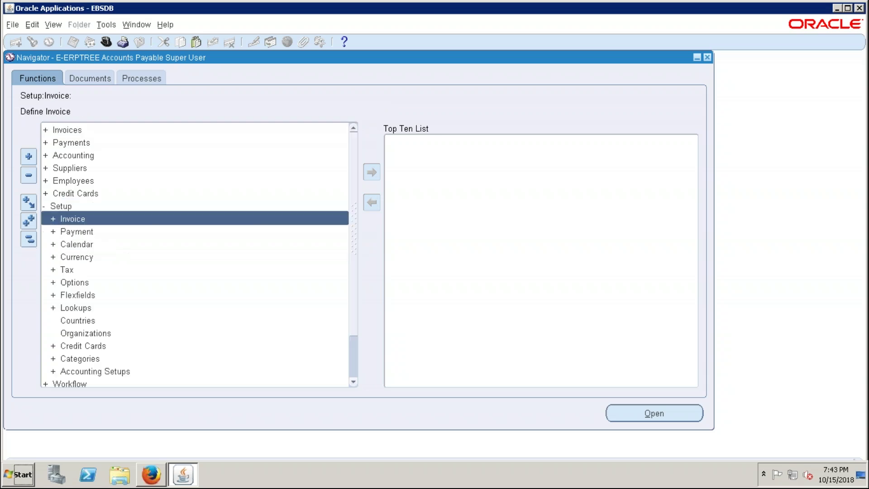
double_click(74, 282)
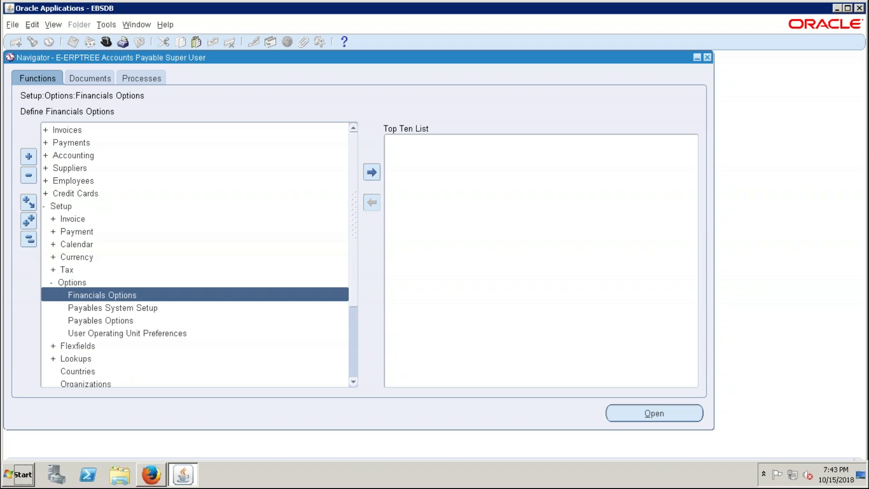
left_click(103, 325)
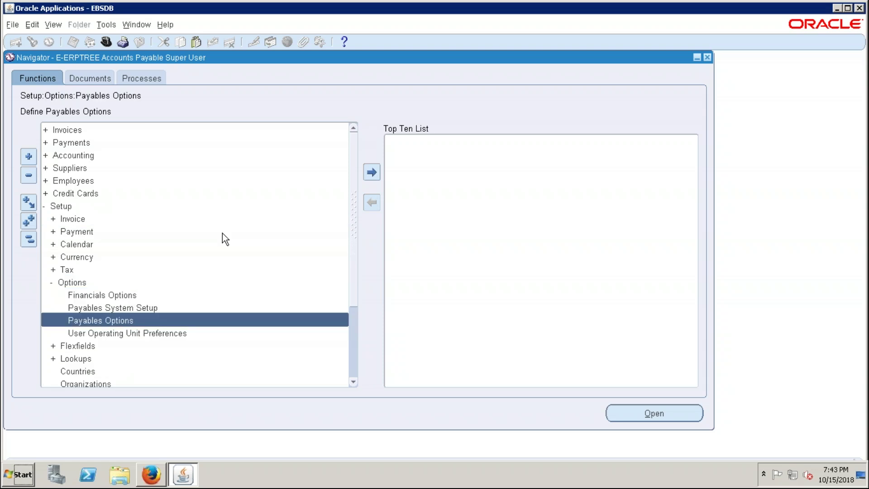
left_click(99, 319)
double_click(99, 318)
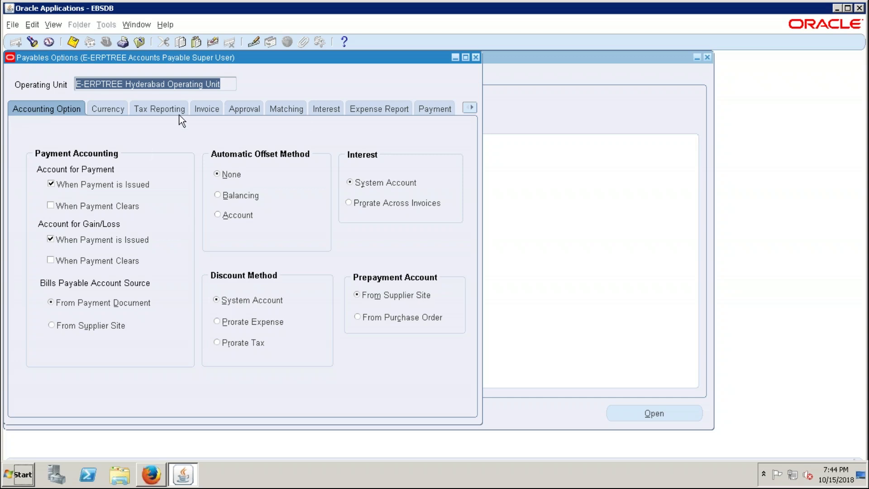
- Enable Allow Online Validation in the invoice options of the Hyderabad operating unit and close Payables Options
left_click(206, 110)
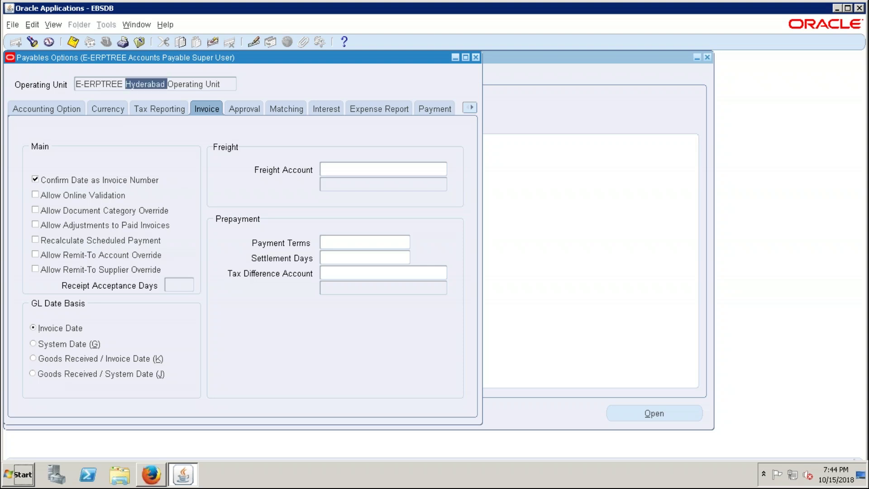
triple_click(130, 84)
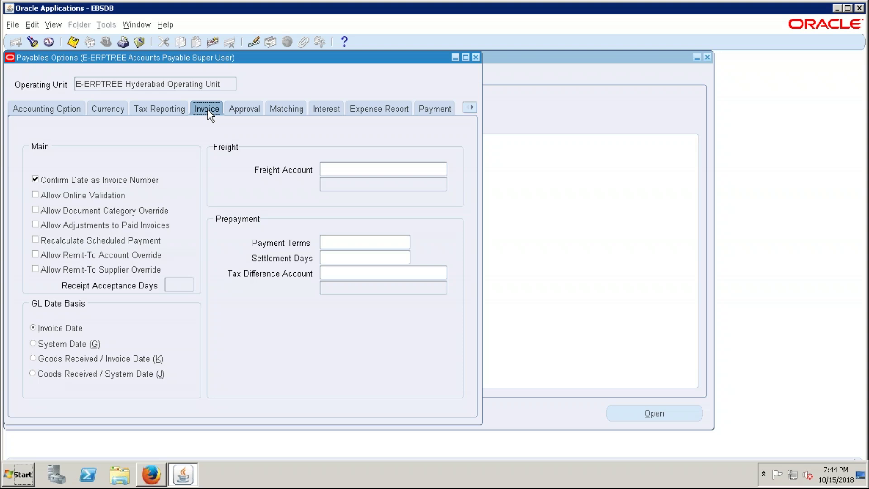
left_click(35, 195)
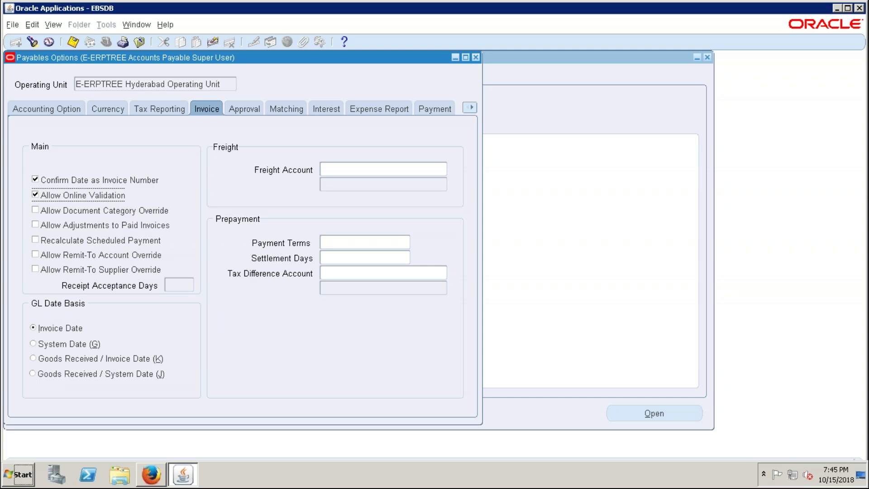
left_click(476, 57)
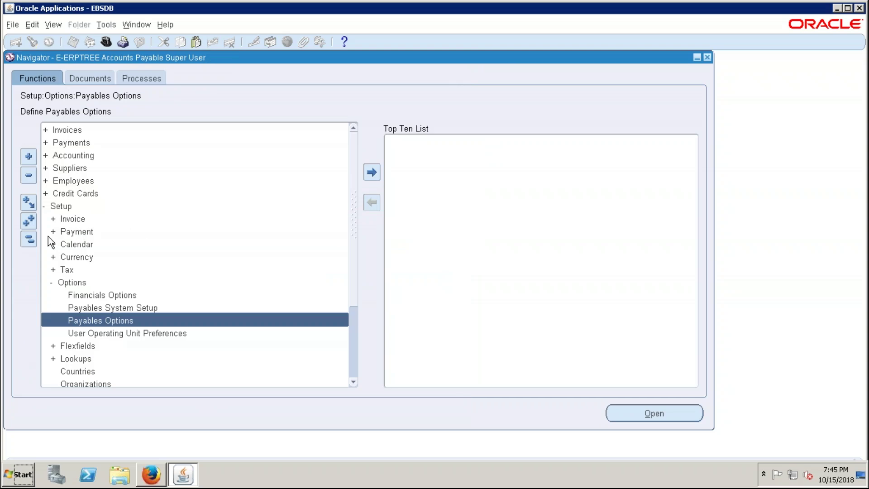
- Collapse the function tree and open the Invoice Workbench from the invoice entry functions
left_click(30, 239)
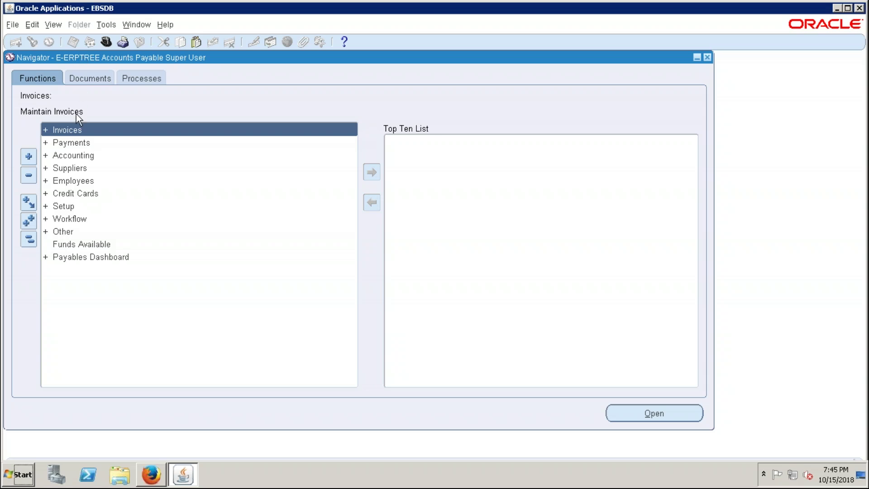
double_click(73, 130)
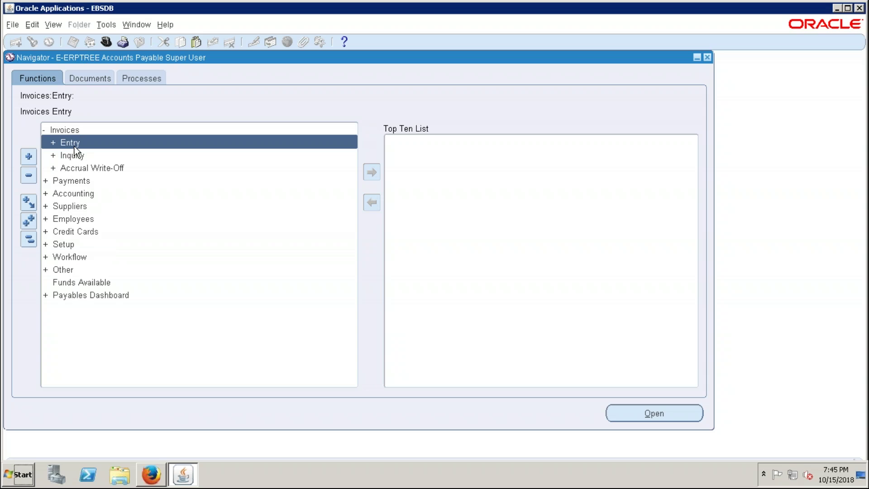
double_click(77, 143)
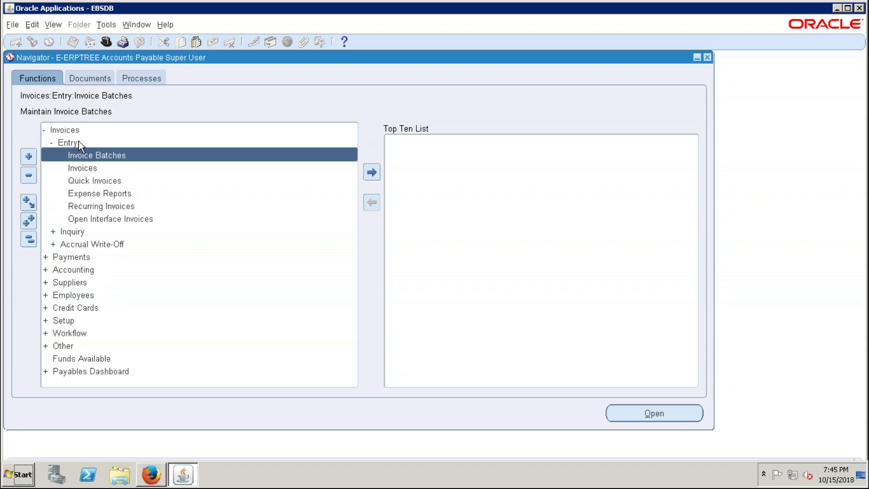
left_click(86, 171)
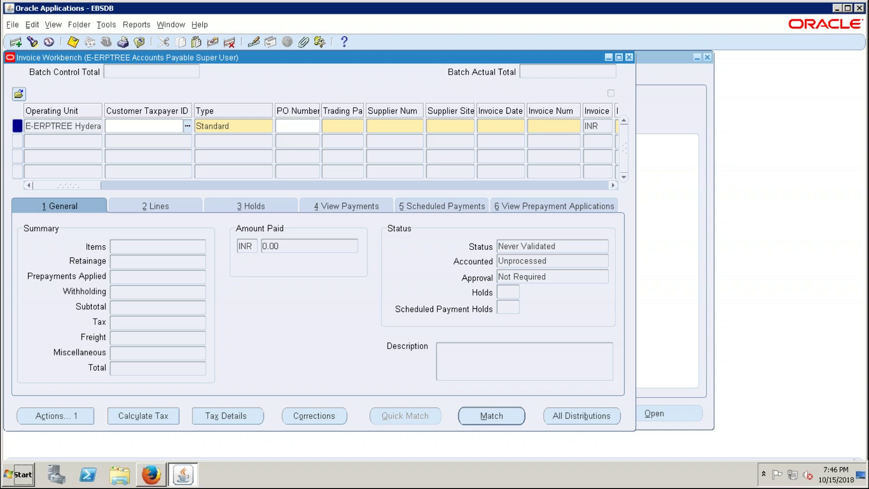
- Find invoice number 1111 for trading partner E-ERPTREE Supplier-1
left_click(33, 42)
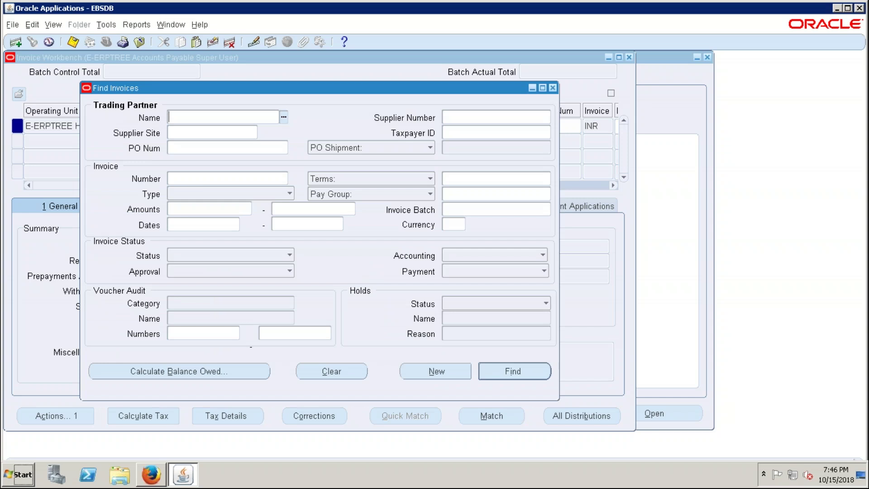
left_click(227, 178)
left_click(202, 118)
type("E-ERPTREE S")
key("Tab")
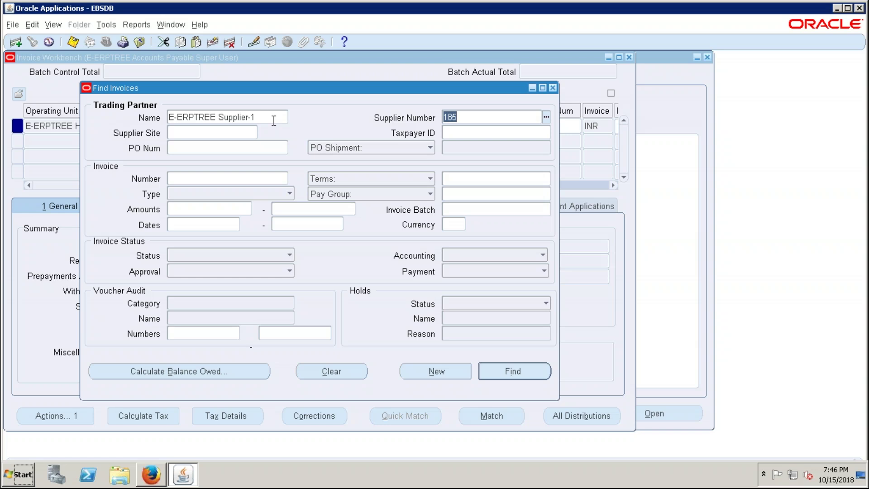
left_click(214, 177)
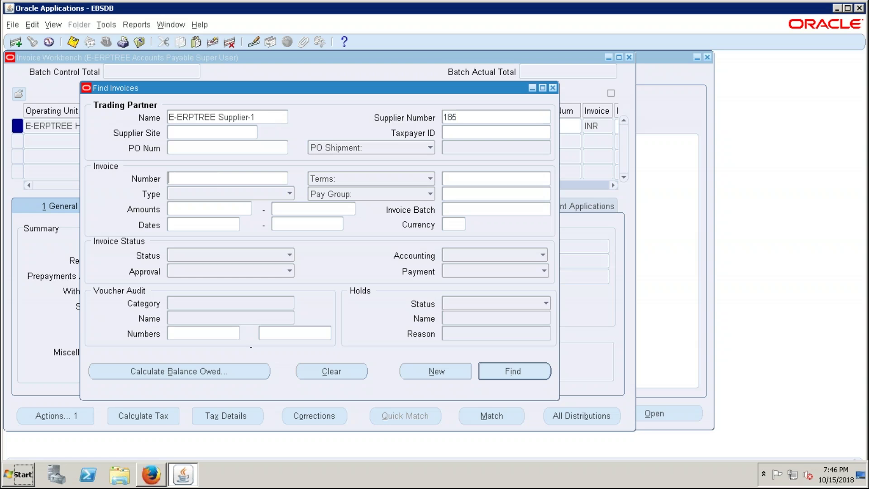
left_click(196, 179)
type("1111")
left_click(513, 372)
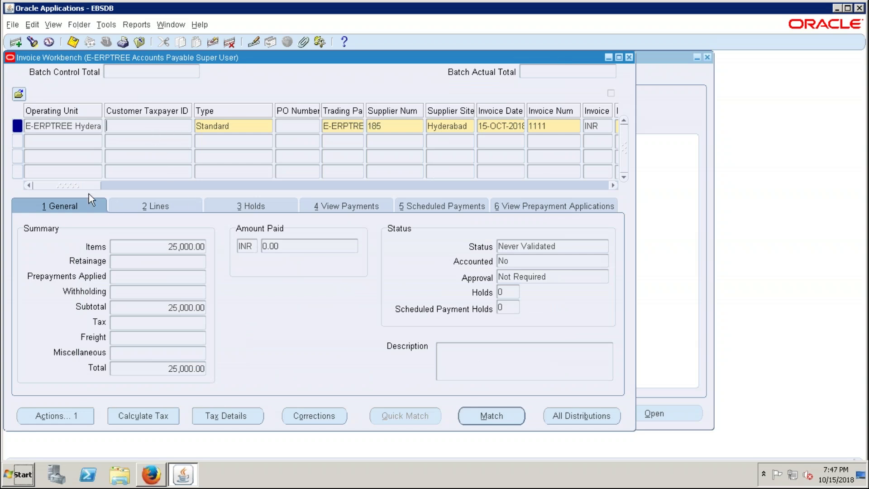
- Examine the invoice's validation status and the available invoice actions, including Validate, and close the actions without applying any
left_click_drag(77, 186, 39, 183)
left_click(534, 244)
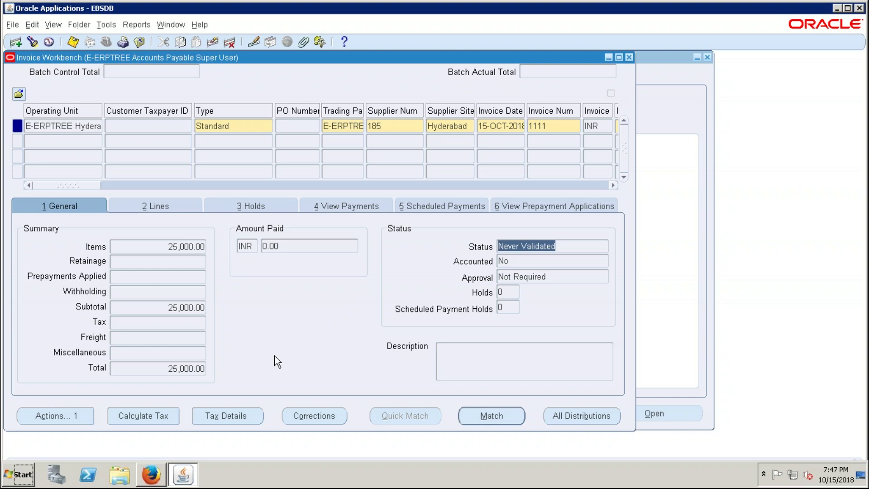
left_click(42, 419)
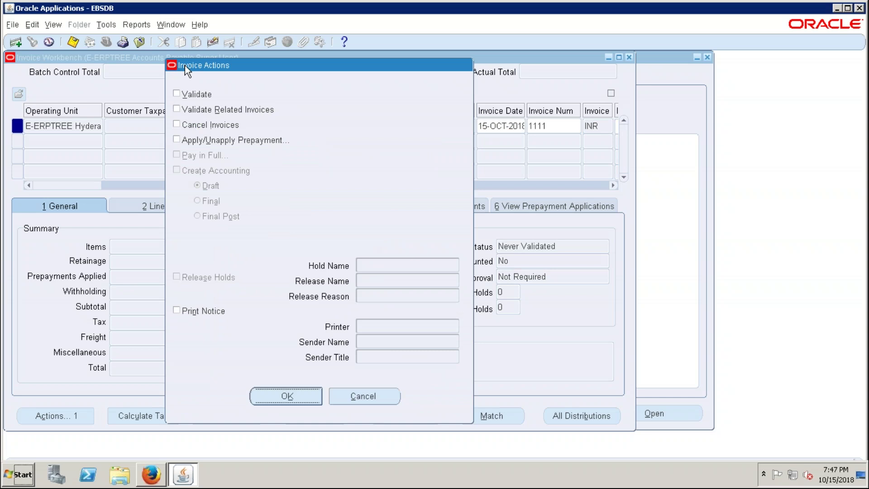
left_click_drag(237, 64, 223, 78)
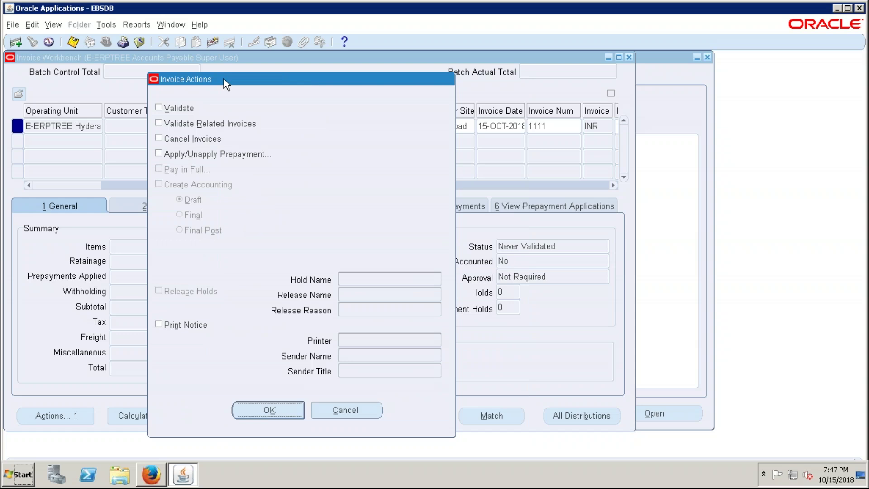
left_click_drag(223, 78, 227, 72)
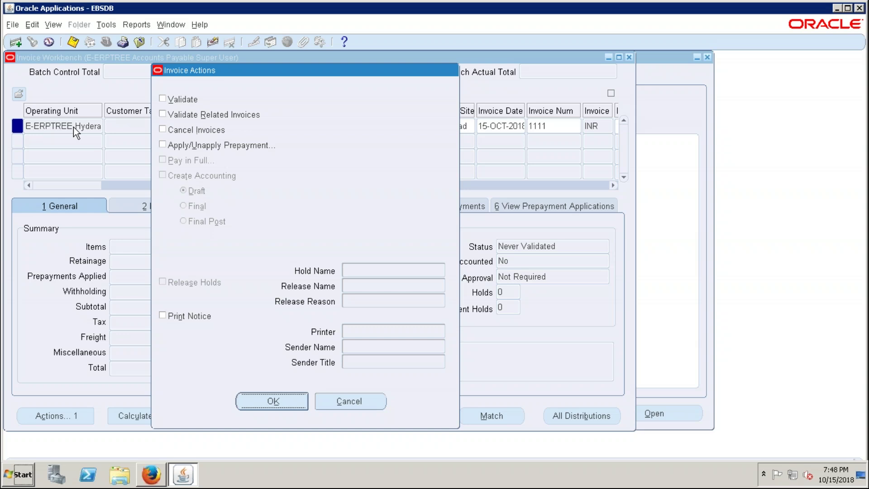
left_click(163, 99)
left_click(353, 396)
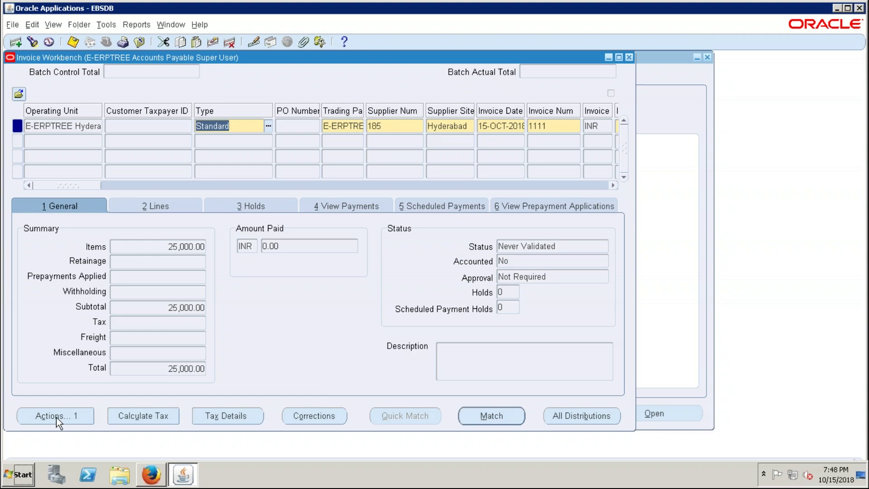
- Apply the Validate action to invoice 1111 and check its status in the general summary
left_click(68, 126)
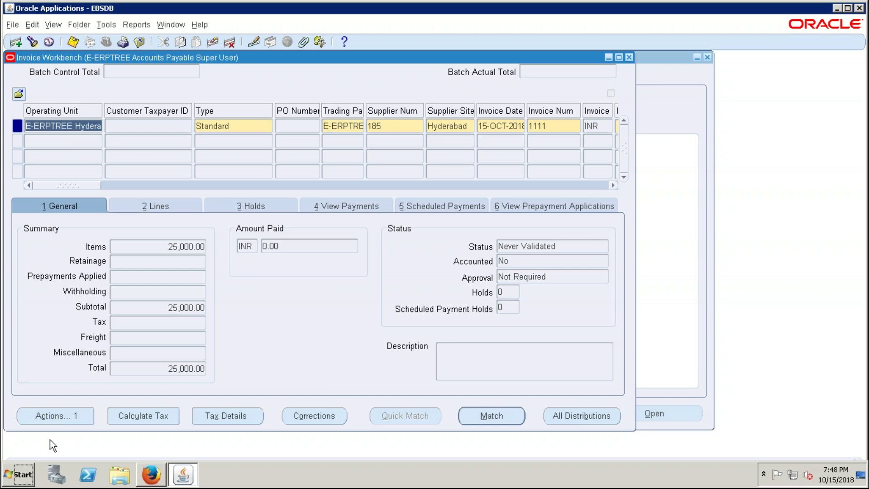
left_click(53, 415)
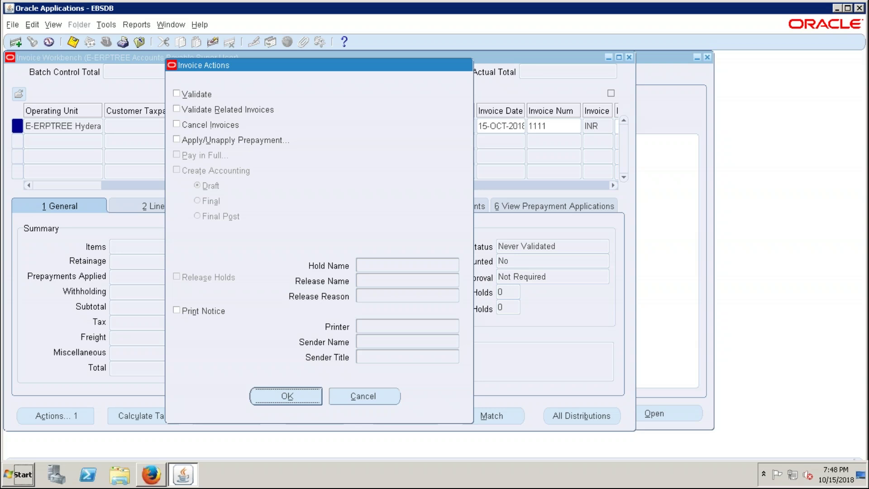
left_click(196, 94)
left_click(276, 400)
key("Return")
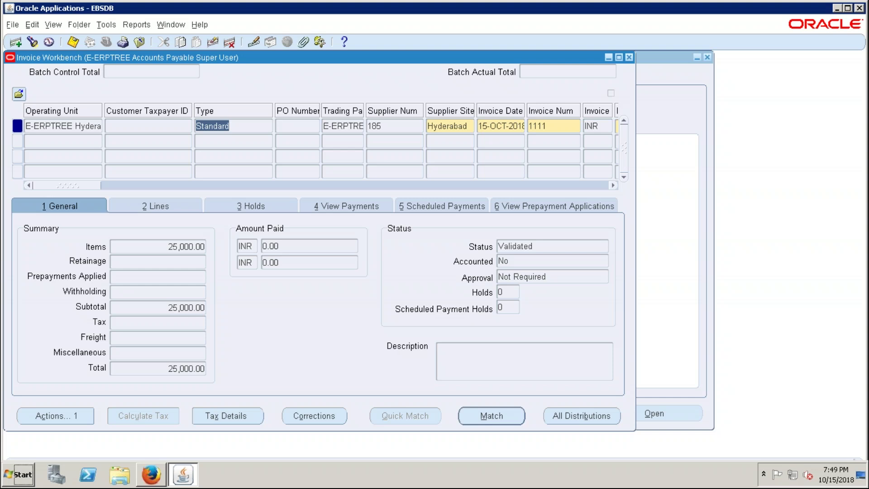
left_click(549, 245)
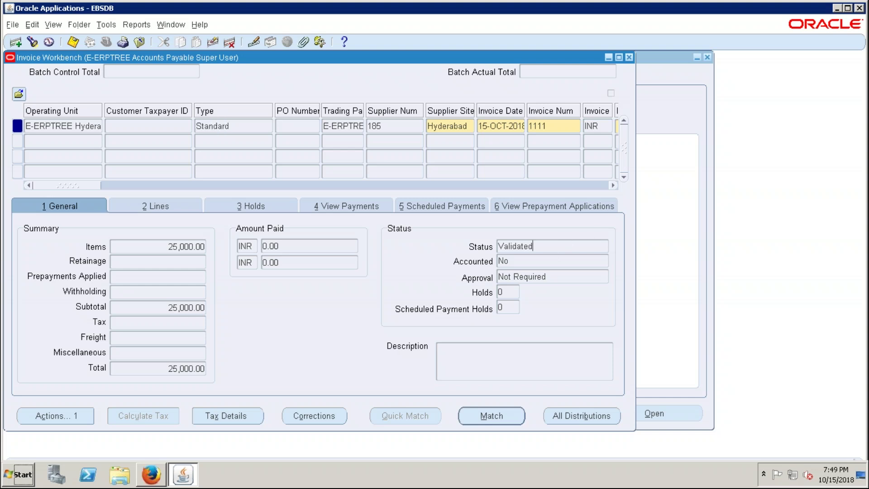
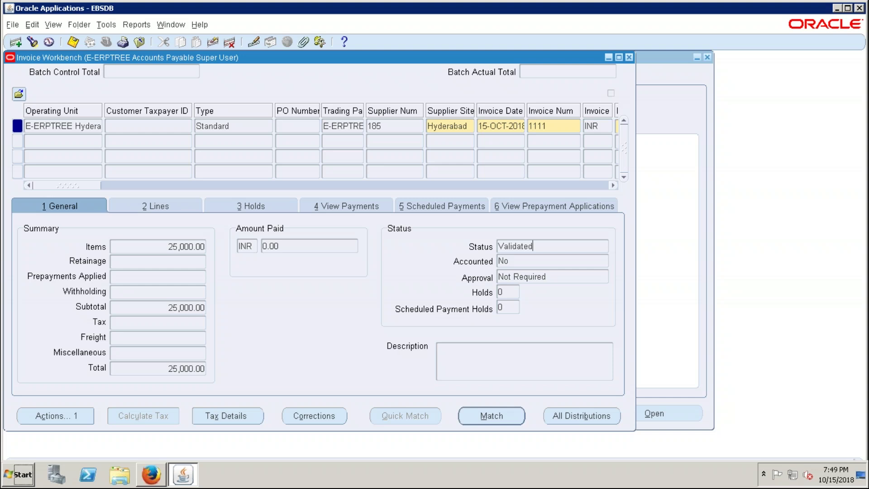
left_click_drag(546, 248, 488, 247)
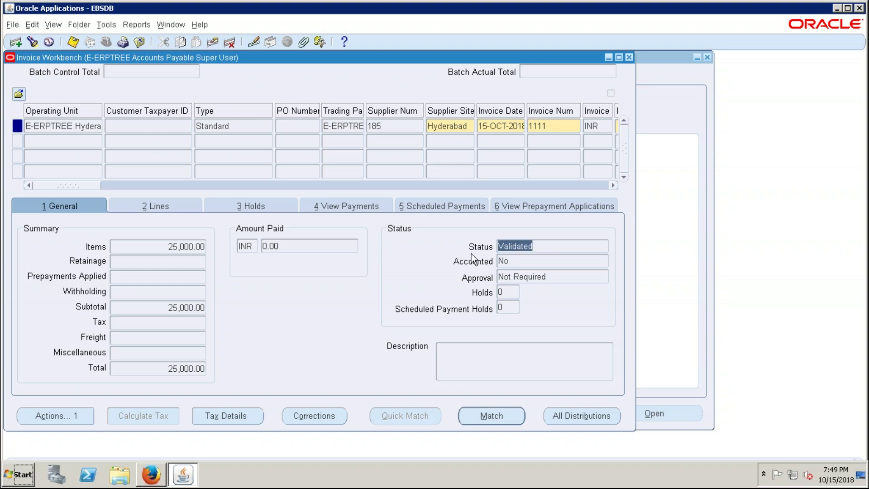
left_click(547, 243)
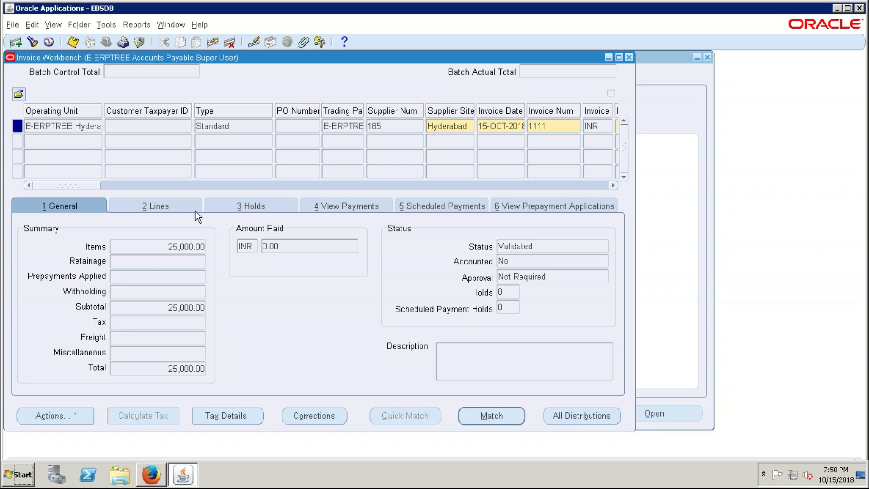
- Review the distributions of invoice line 1 and all distributions of the invoice, and return to the Invoice Workbench
left_click(150, 207)
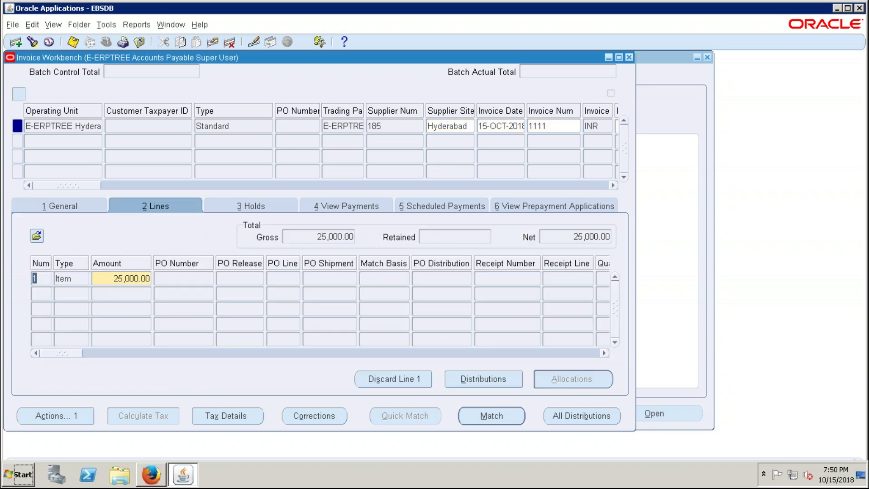
left_click(481, 378)
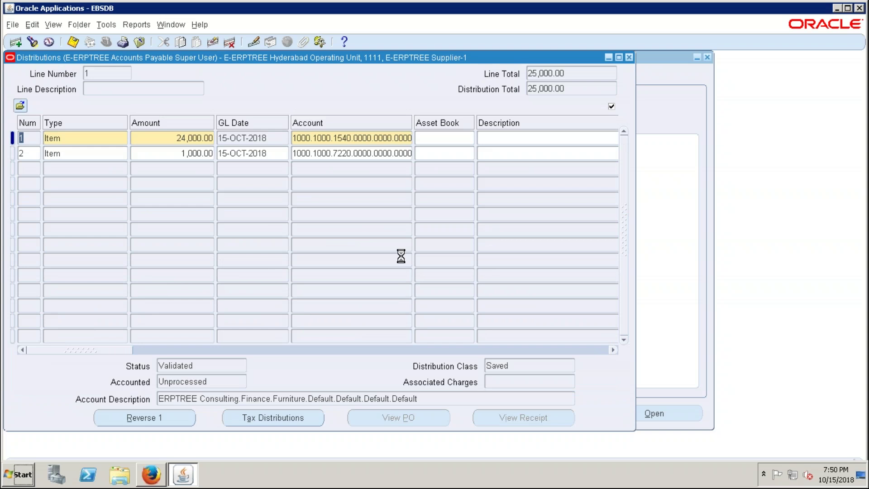
key("F4")
left_click(50, 205)
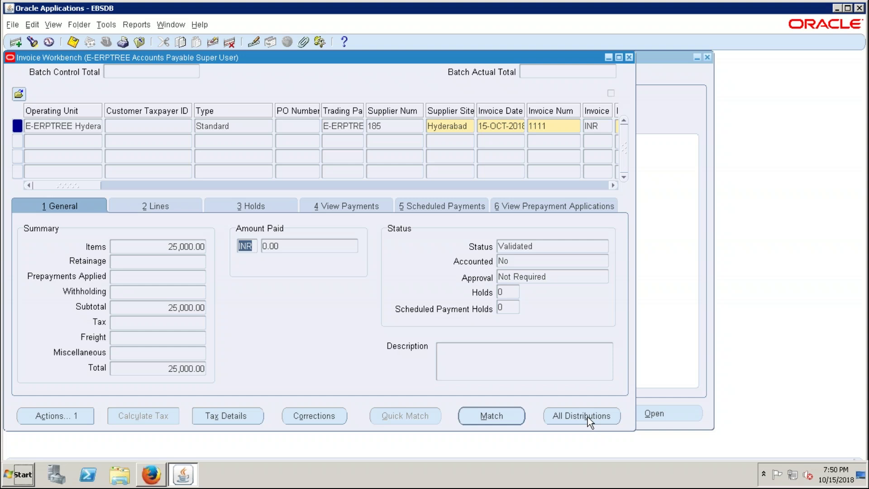
left_click(559, 417)
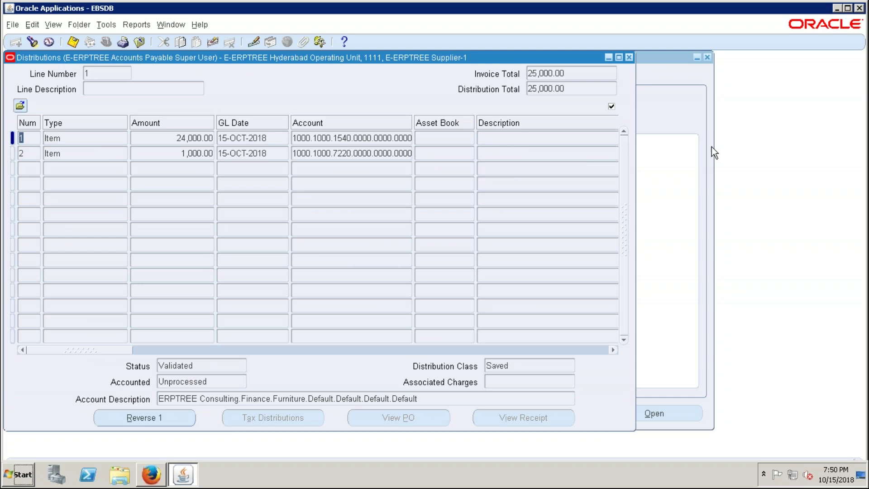
left_click(629, 58)
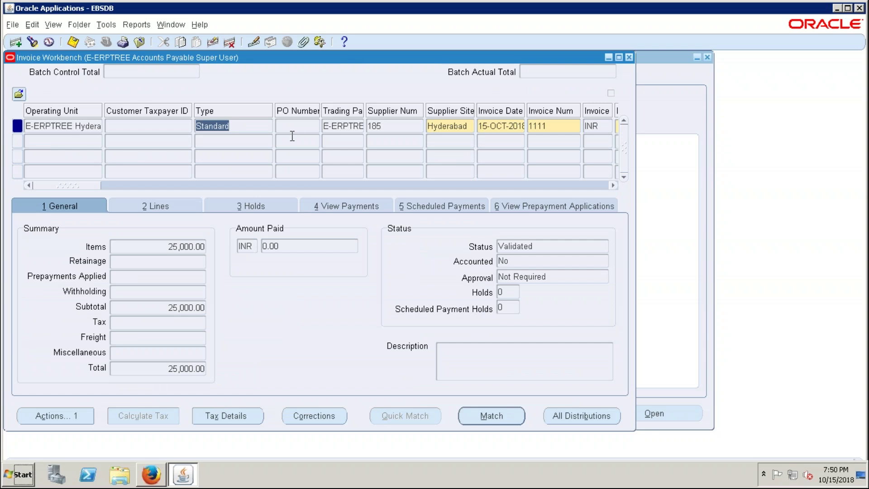
- Open a blank Notepad document and write the line "Distribution Accounts: Dr"
left_click(25, 475)
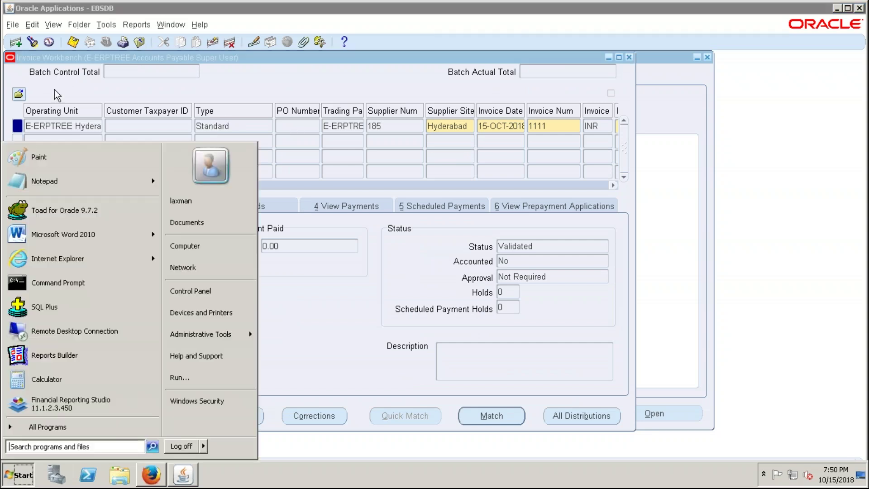
left_click(45, 181)
left_click_drag(262, 169, 407, 136)
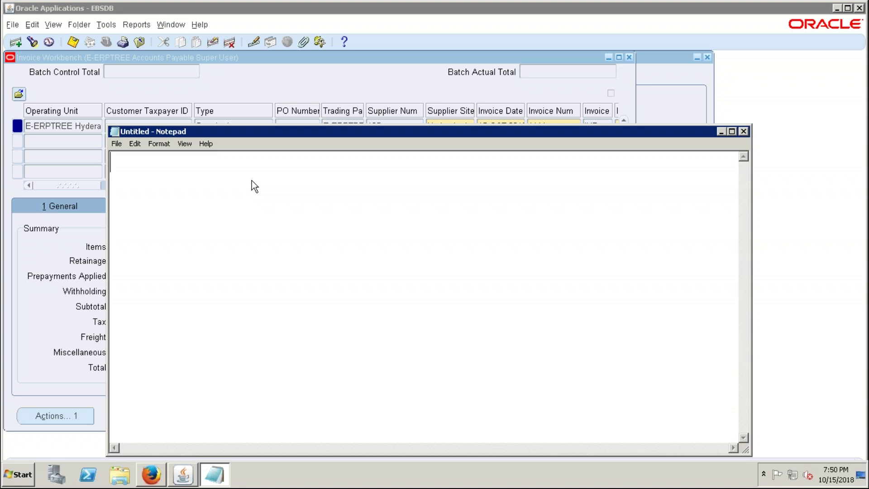
type("d")
key("BackSpace")
type("Dr")
key("Home")
type("Distribut")
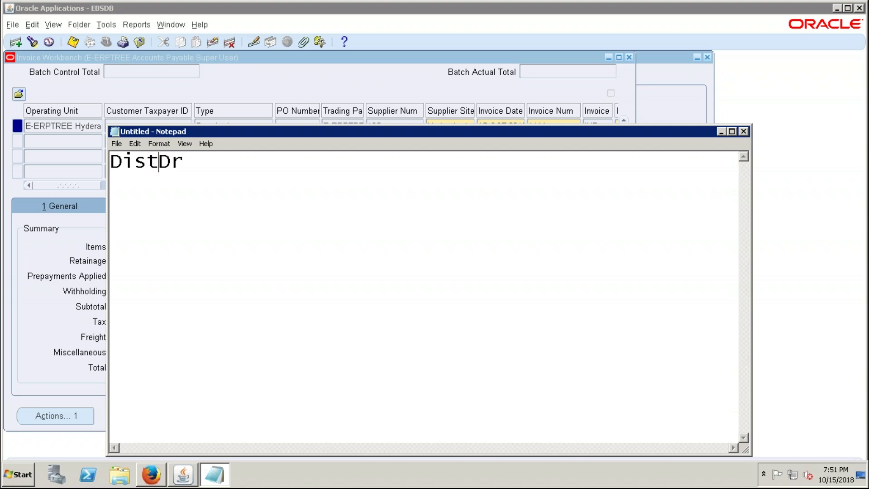
type("ion A")
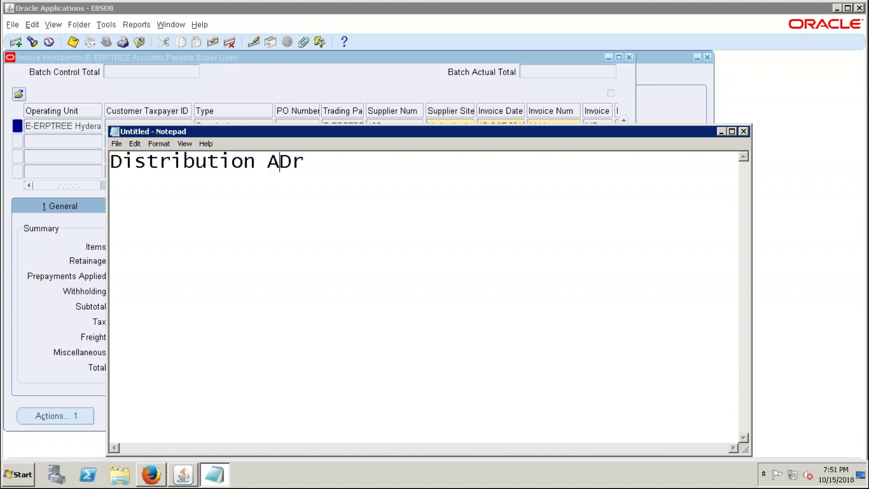
type("ccounts")
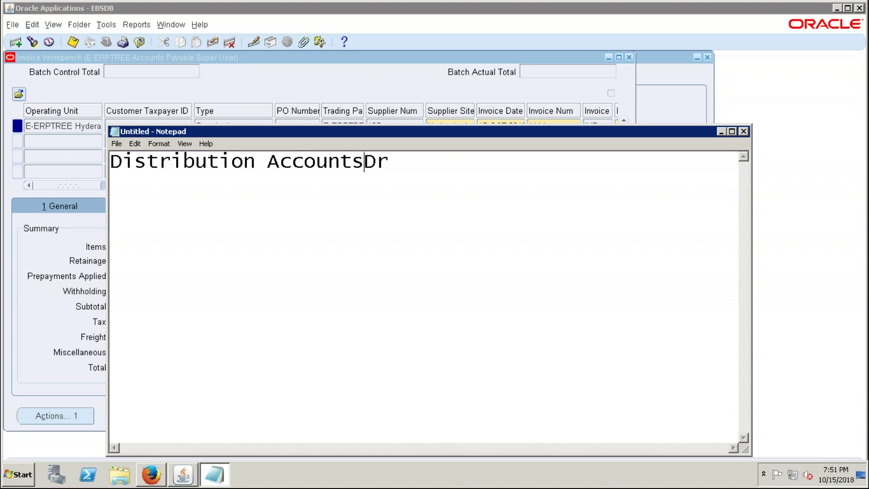
type(":")
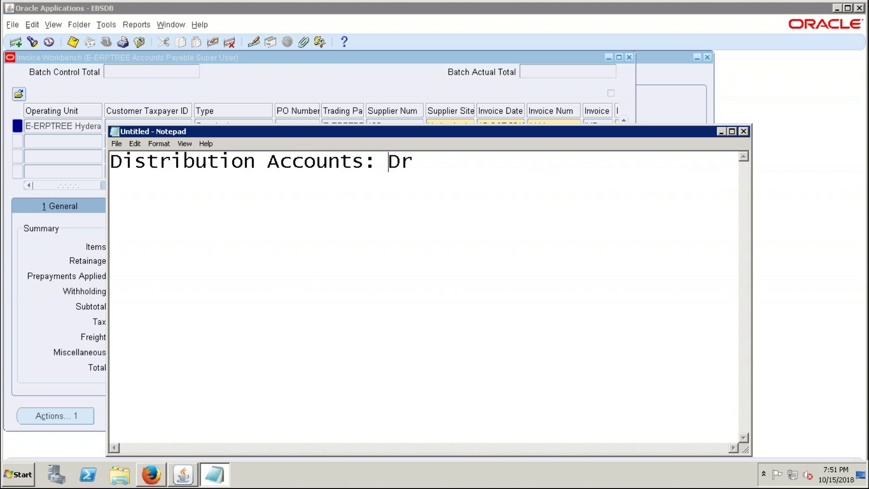
- Complete the first note line to read "Distribution Accounts: Dr(Debit) Side"
left_click(450, 164)
type("Side")
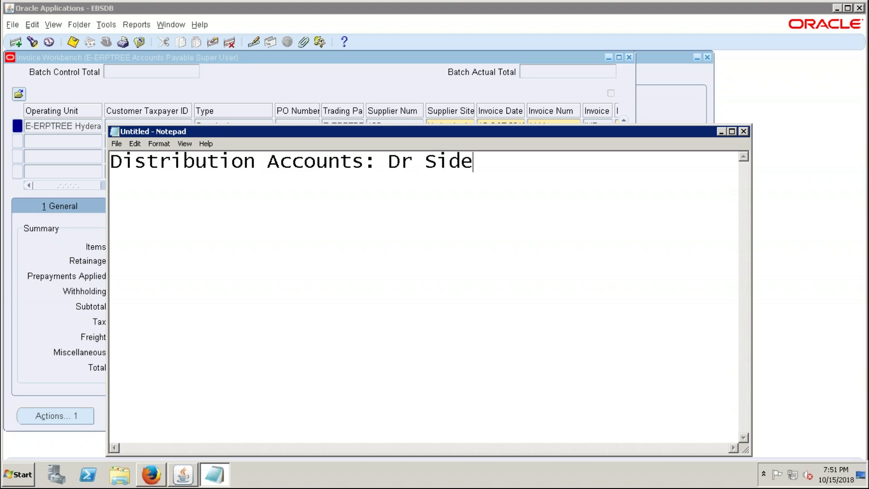
left_click(413, 161)
type("(Debit")
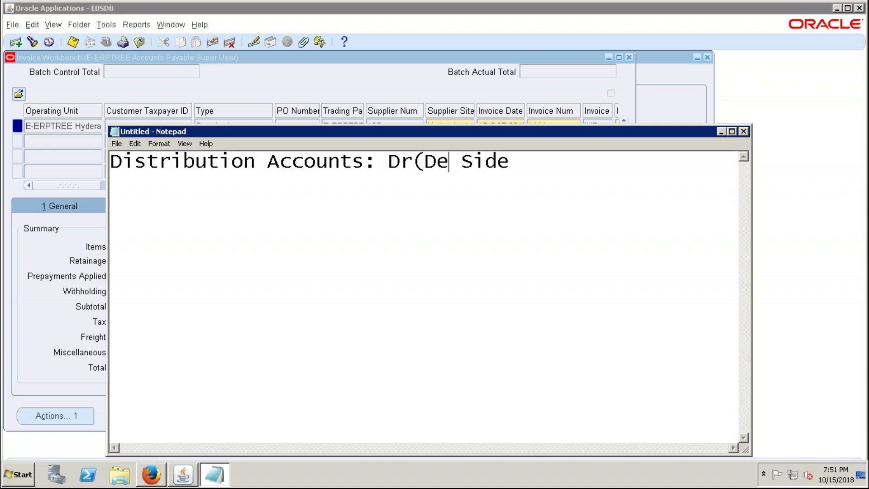
type(")")
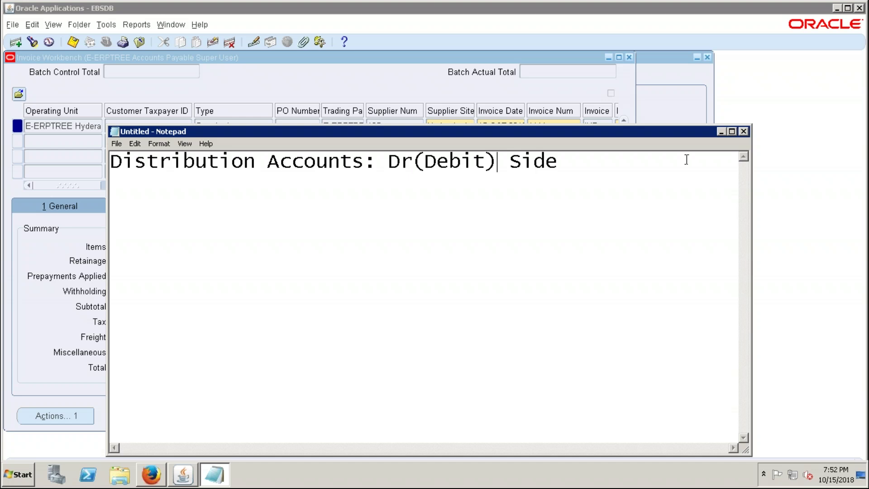
- Add the heading "Create Accounting Entries:" below the first line, followed by the lines "Dr(Debit)" and "Cr (Credit)"
left_click(588, 164)
key("Return")
key("Return")
key("Return")
type("Create Accounting Entries:")
key("Return")
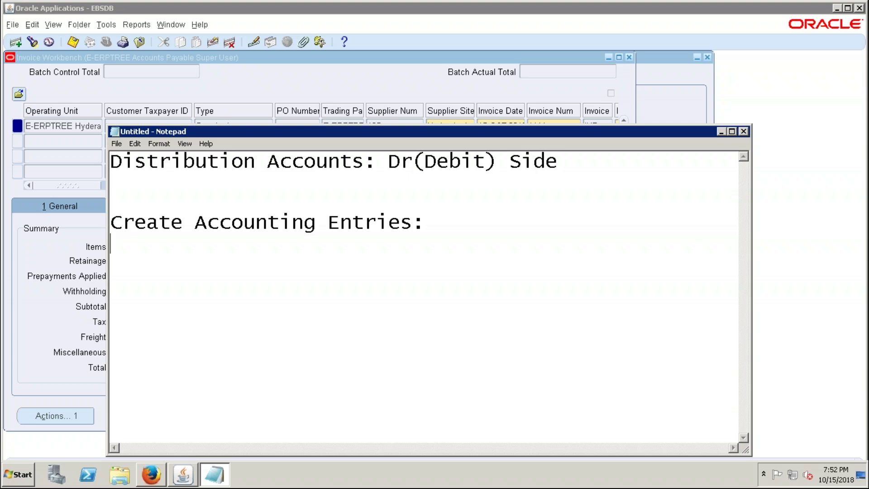
type("Dr(Debit")
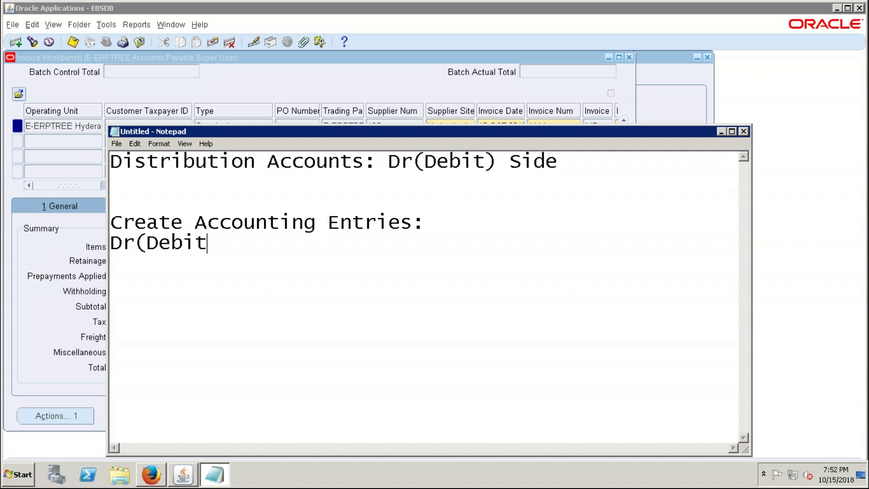
type(")")
key("Return")
type("Cr (Credit")
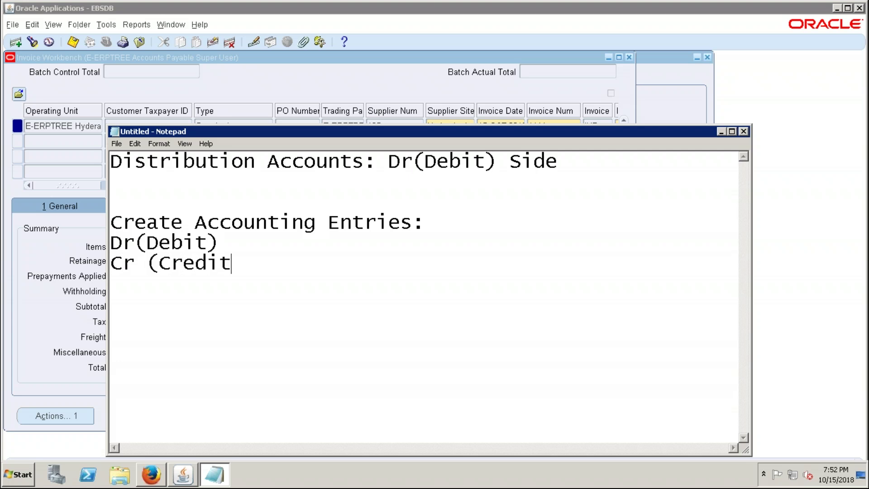
type(")")
- Add the amount 25000 after a colon to both the debit and credit lines, and insert a blank line beneath the accounting entries heading
left_click(285, 236)
key("alt+Tab")
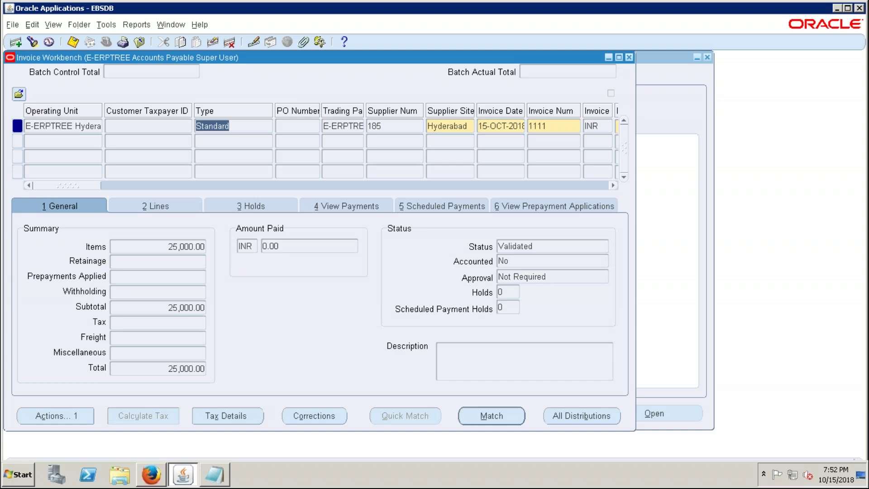
key("alt+Tab")
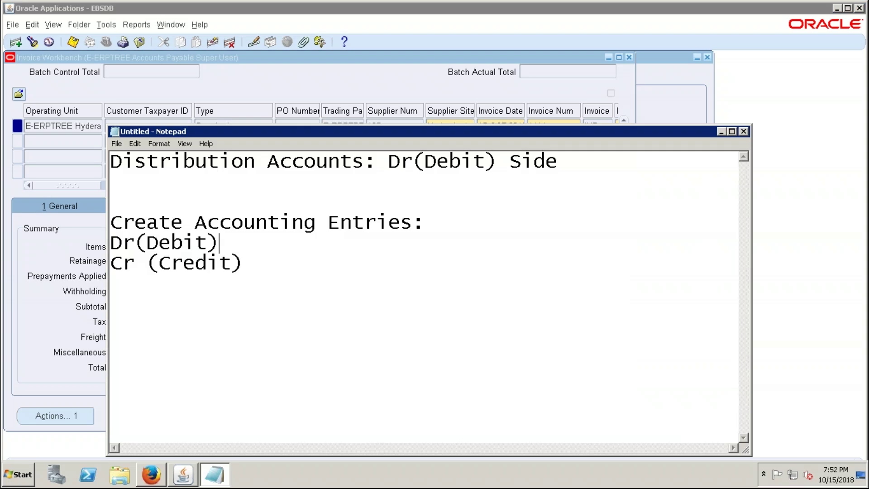
type(":")
type("25000")
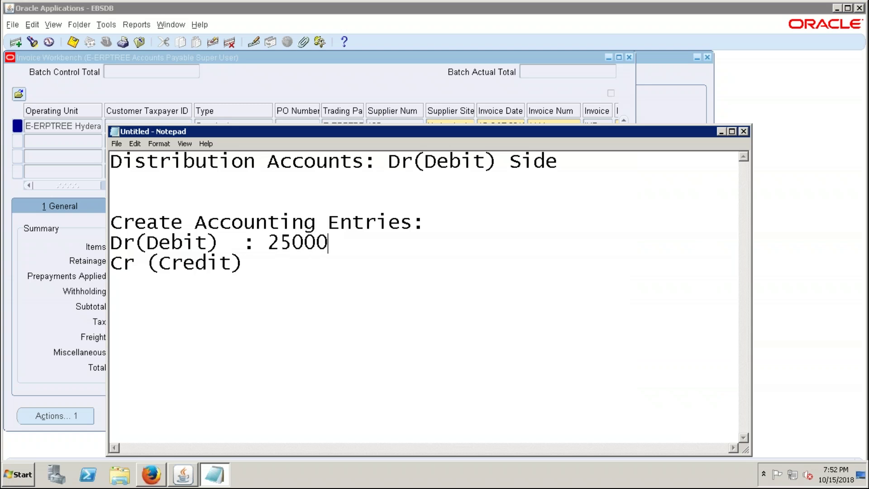
left_click(269, 258)
type(": 25000")
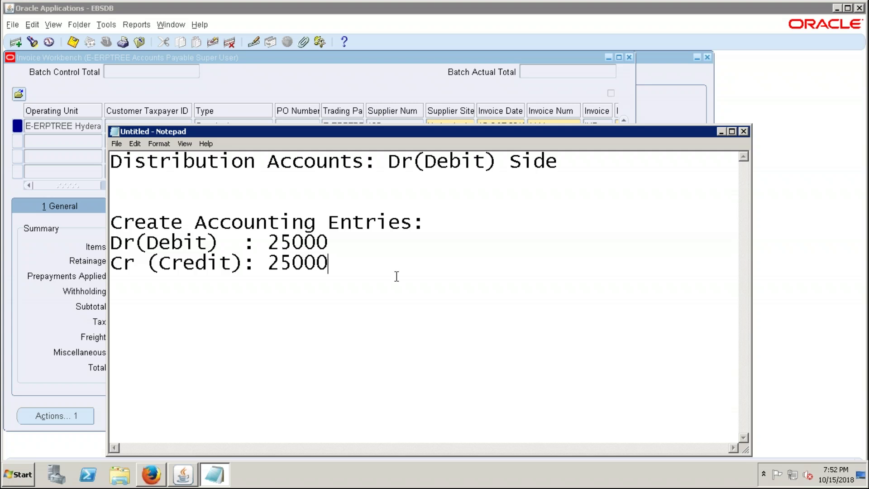
left_click(444, 223)
key("Return")
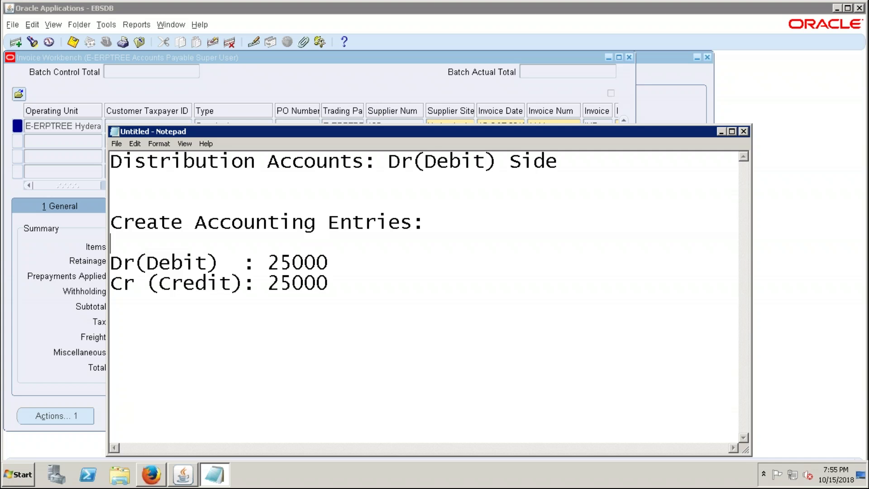
- Maximize the Notepad window and add the heading "Liability Account (Accounts Payable)" a few lines below the credit entry
left_click(354, 282)
key("Return")
key("Return")
key("Return")
key("Return")
double_click(446, 135)
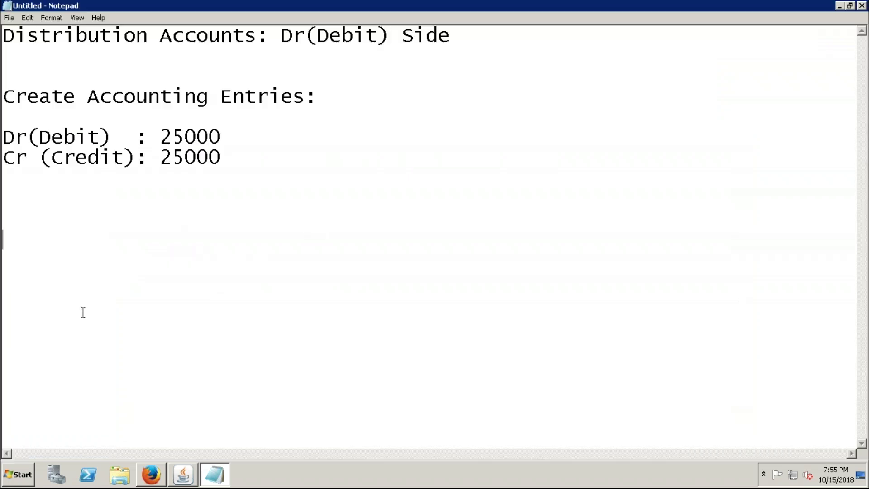
type("1")
key("BackSpace")
type("Liability Account")
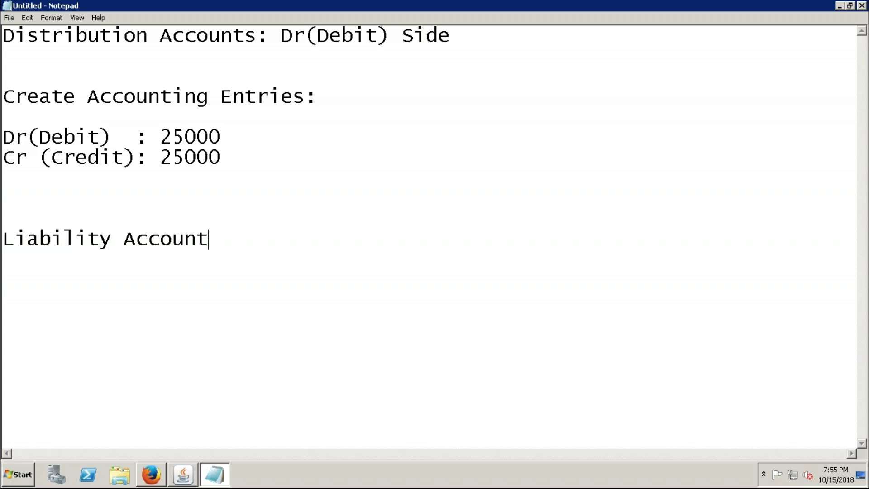
type("(Accounts Payable")
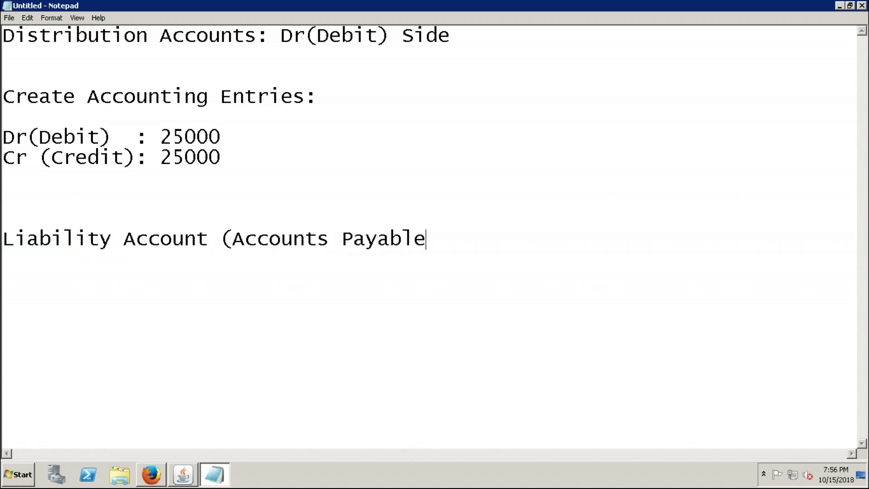
type(")")
- Underline the liability account heading with a row of dashes on the following line
type("---------------")
key("BackSpace")
key("BackSpace")
key("BackSpace")
key("BackSpace")
key("BackSpace")
key("BackSpace")
key("BackSpace")
key("BackSpace")
key("BackSpace")
key("BackSpace")
key("BackSpace")
key("BackSpace")
key("BackSpace")
key("BackSpace")
key("BackSpace")
key("BackSpace")
type(")")
key("Return")
type("------------------------------------")
key("Return")
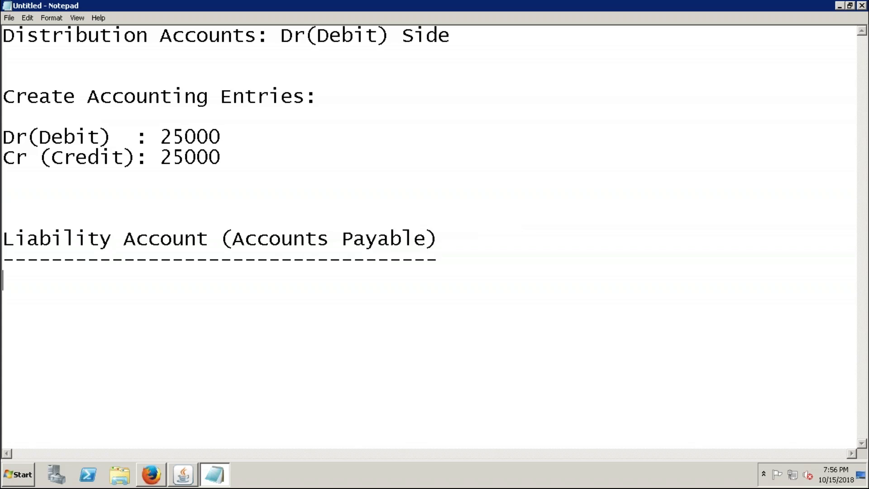
- Write "Provide in Financials Options--->Site---->Invoice (Header)--->Payment" below the dashed line
type("Provide in ")
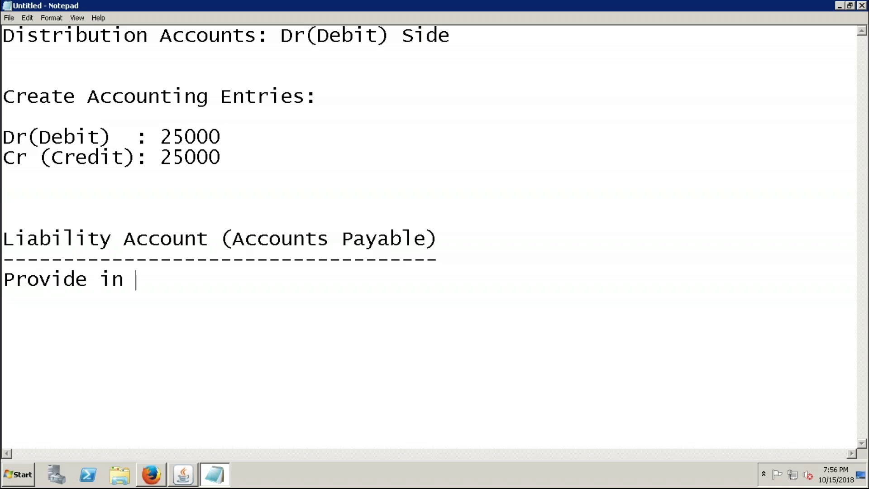
type("Financials ")
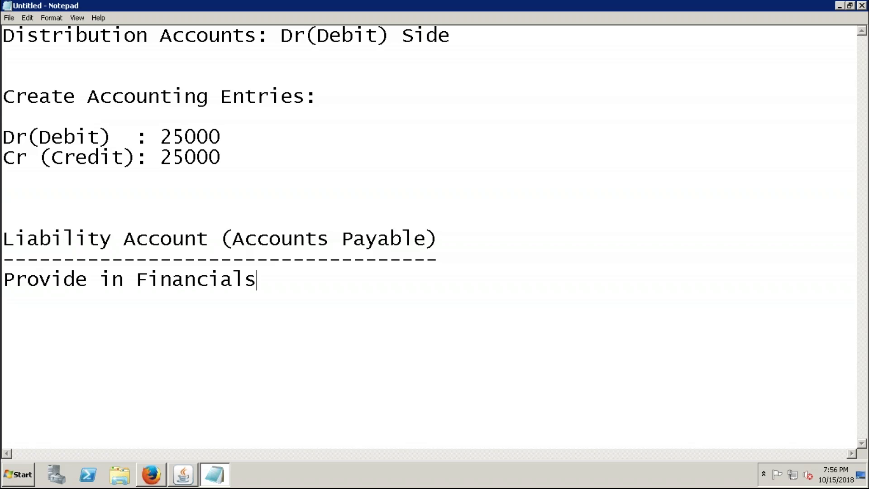
type("Options--->")
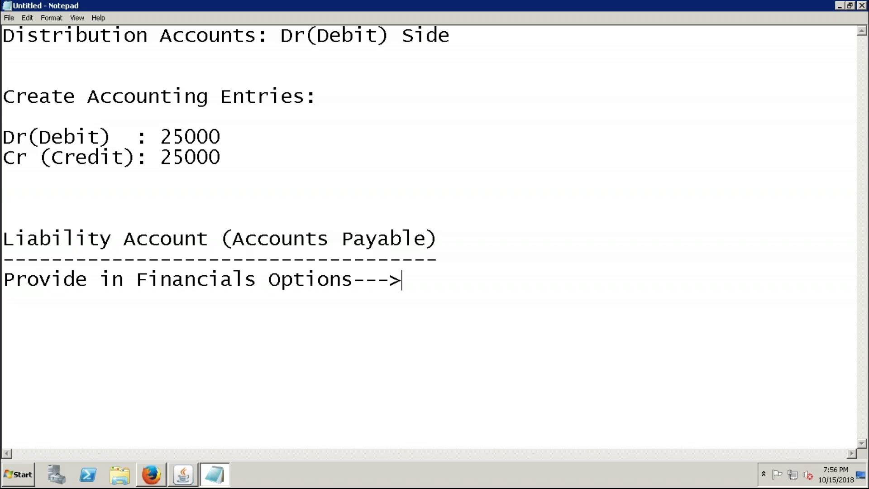
type("Site----")
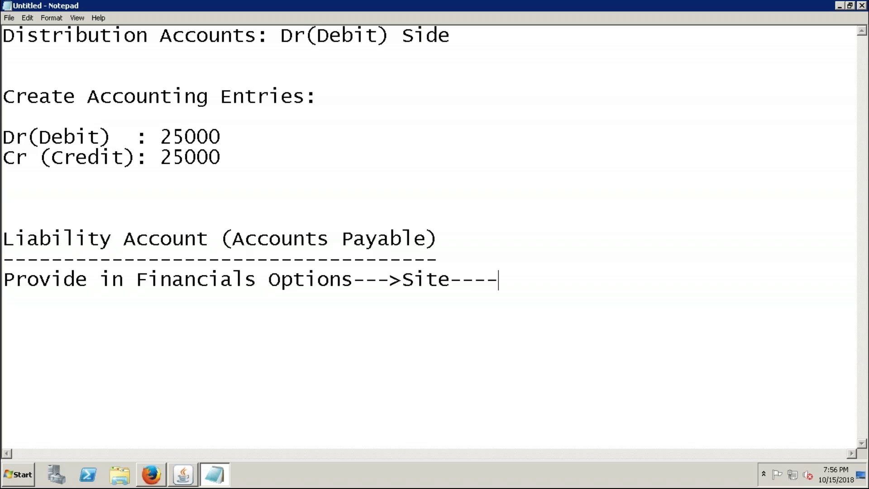
type(">Invoice (Header")
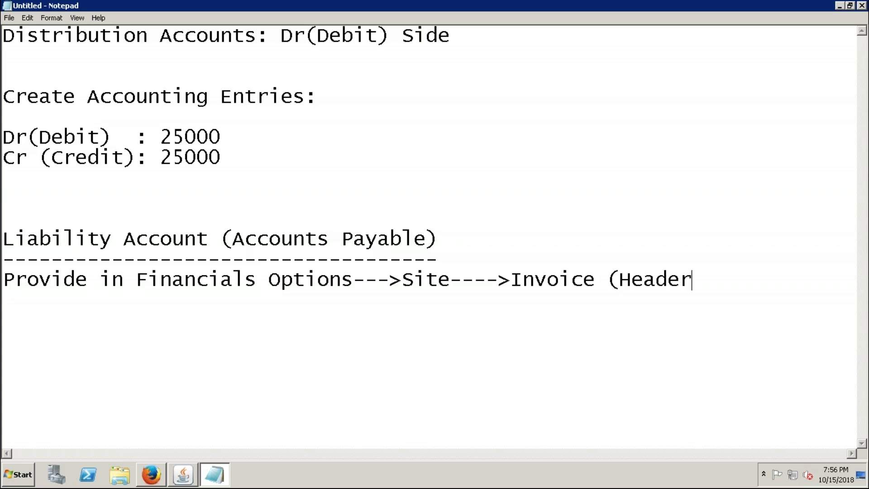
type(")")
type("--->Payment")
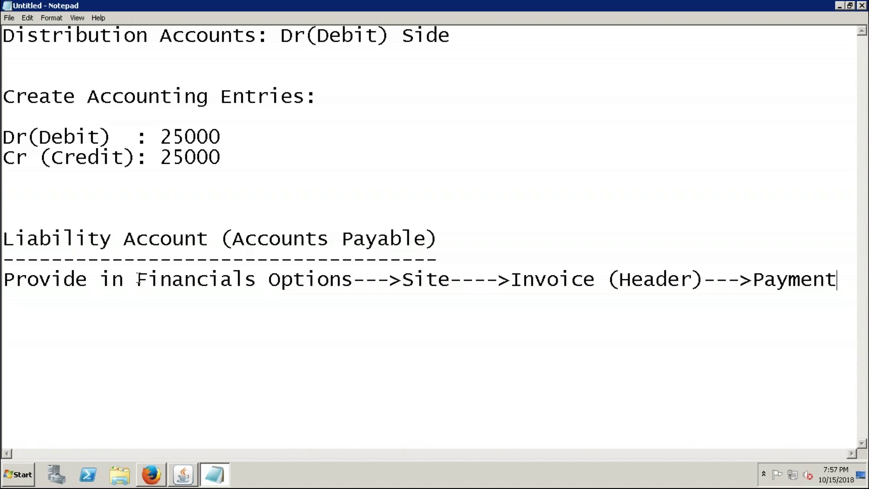
- Highlight "Financials Options" and "Site" one after the other in the liability account flow line
left_click_drag(138, 279, 353, 278)
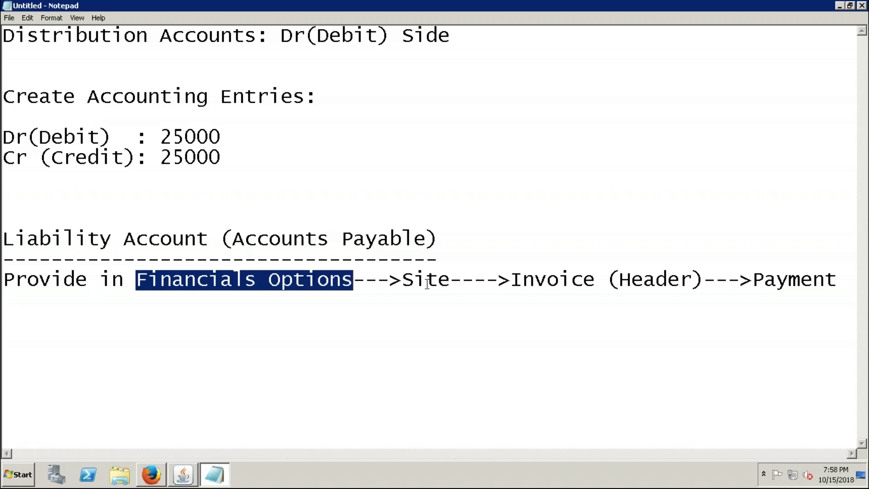
left_click(406, 281)
left_click_drag(414, 283, 451, 285)
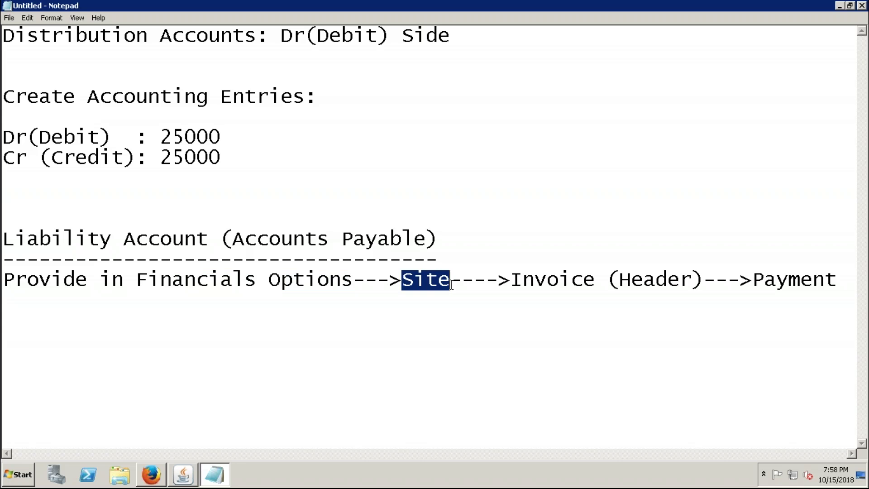
- Highlight the Site to Invoice (Header) part of the liability account flow in the notes, and switch to Oracle Applications
left_click(518, 283)
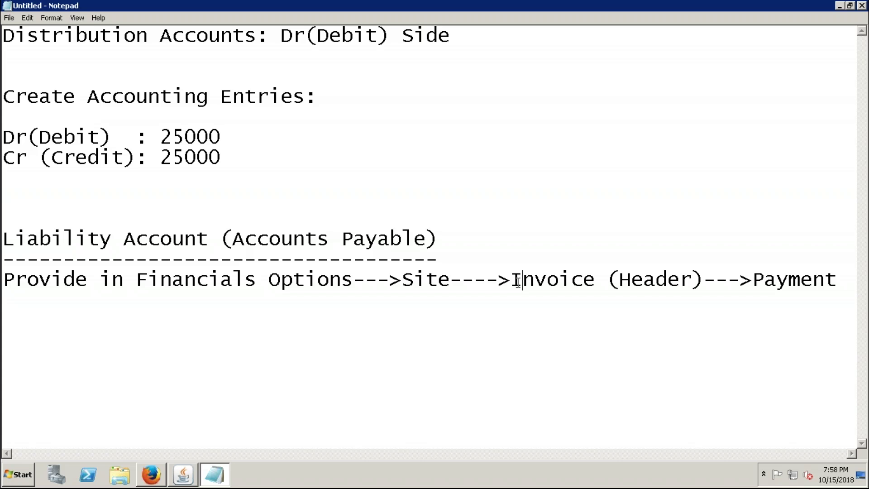
left_click_drag(402, 279, 704, 279)
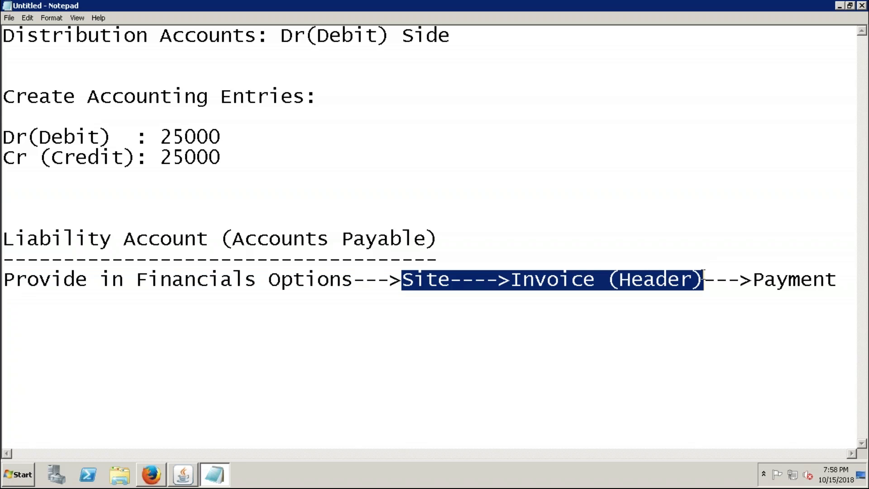
key("alt+Tab")
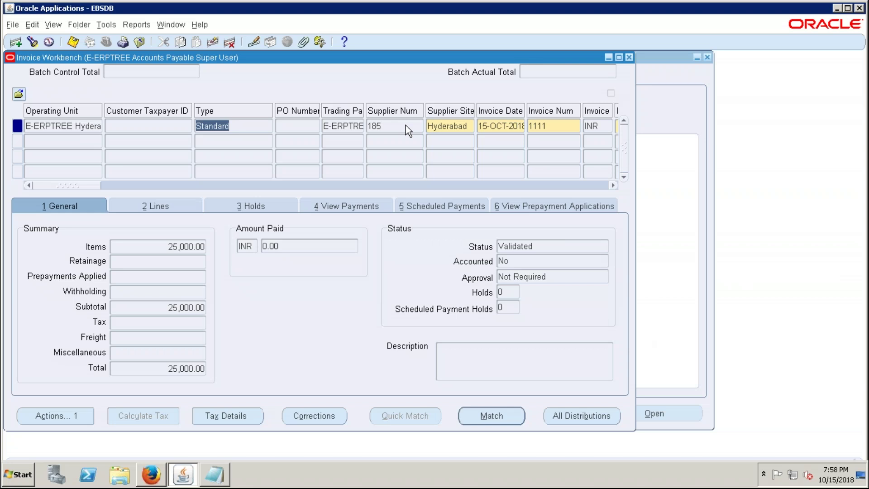
- Examine the invoice header's operating unit, type, PO number, trading partner and supplier number fields
left_click(72, 126)
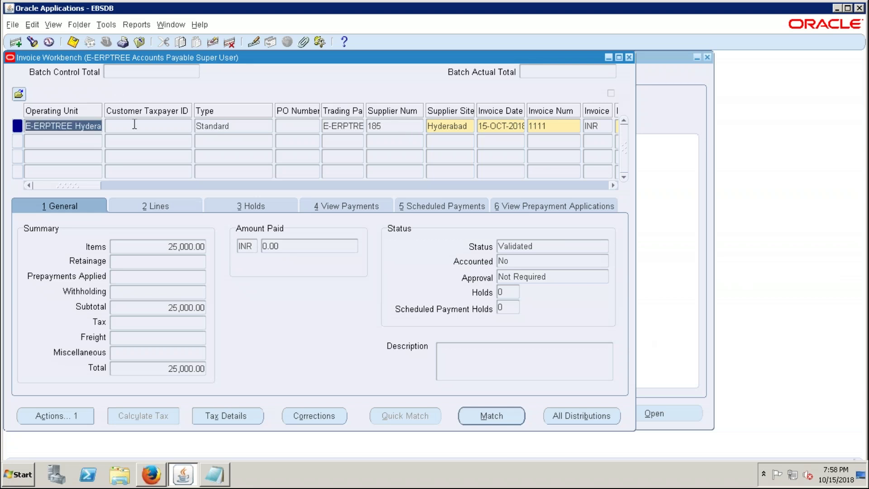
left_click(238, 126)
left_click(392, 126)
left_click(255, 126)
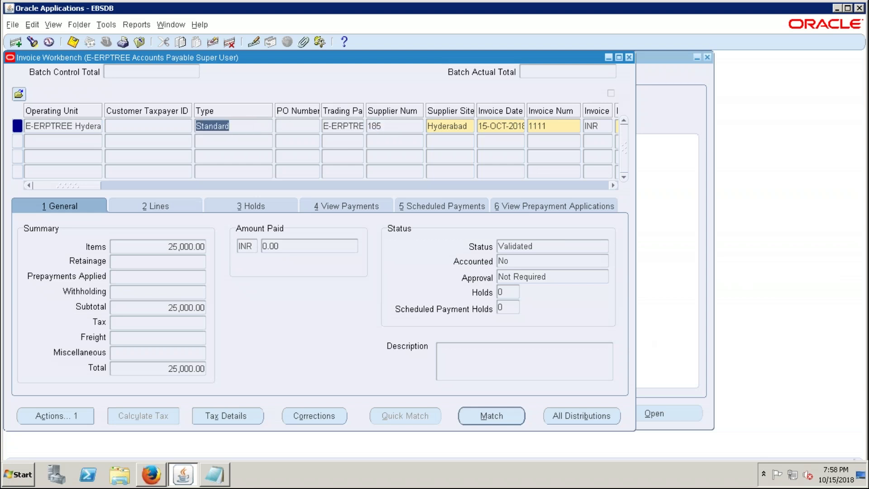
left_click(294, 124)
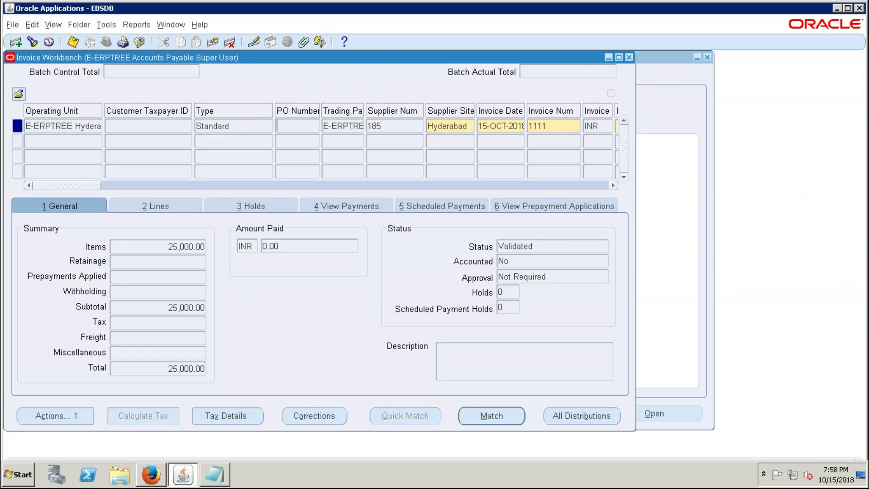
left_click(357, 127)
left_click(393, 129)
left_click(233, 126)
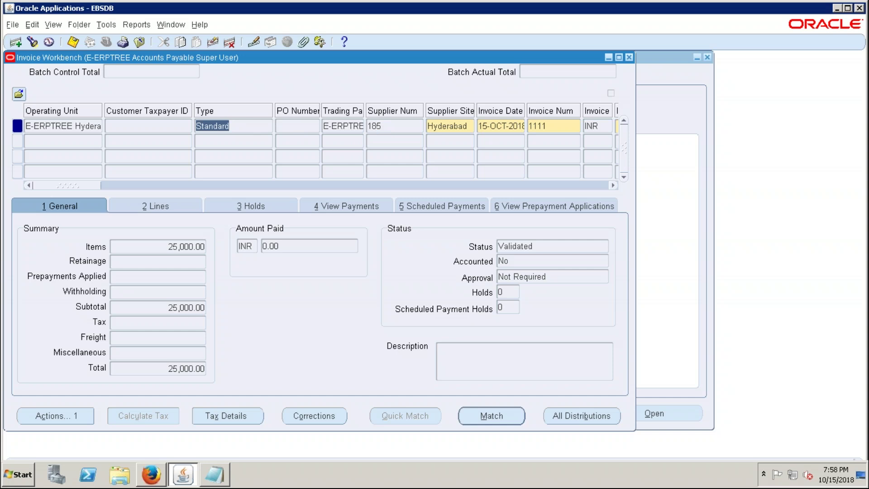
key("Right")
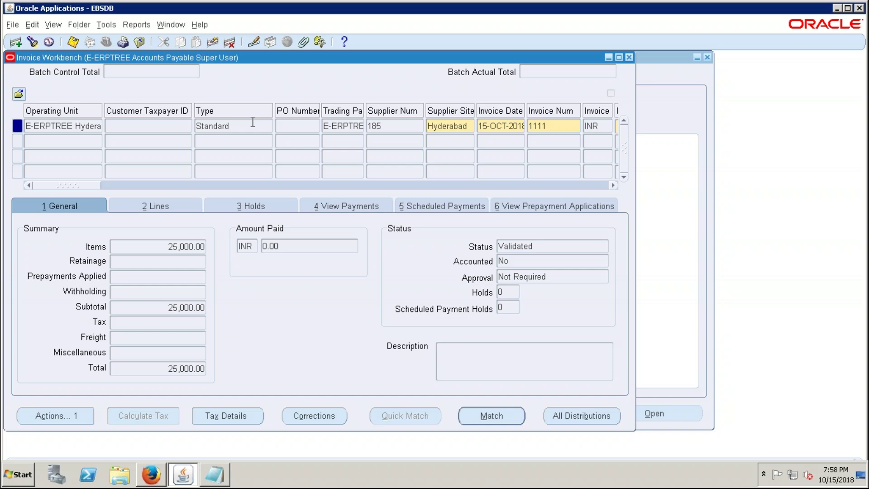
left_click(79, 28)
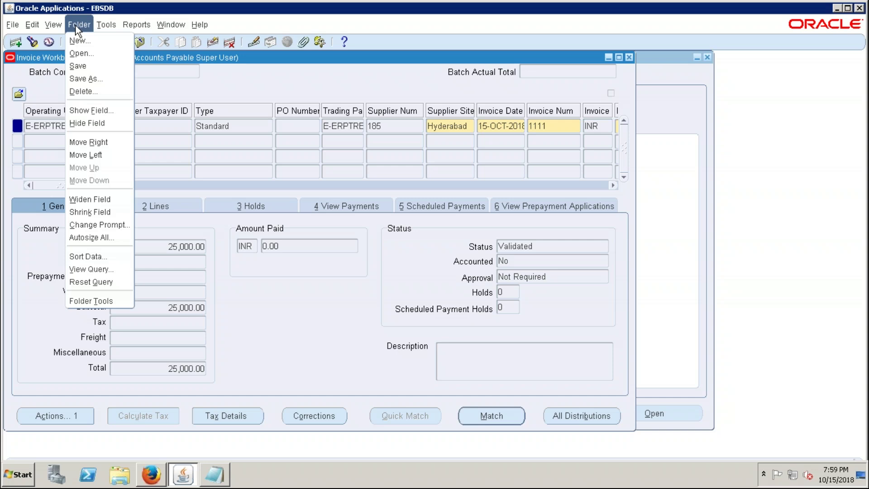
key("Escape")
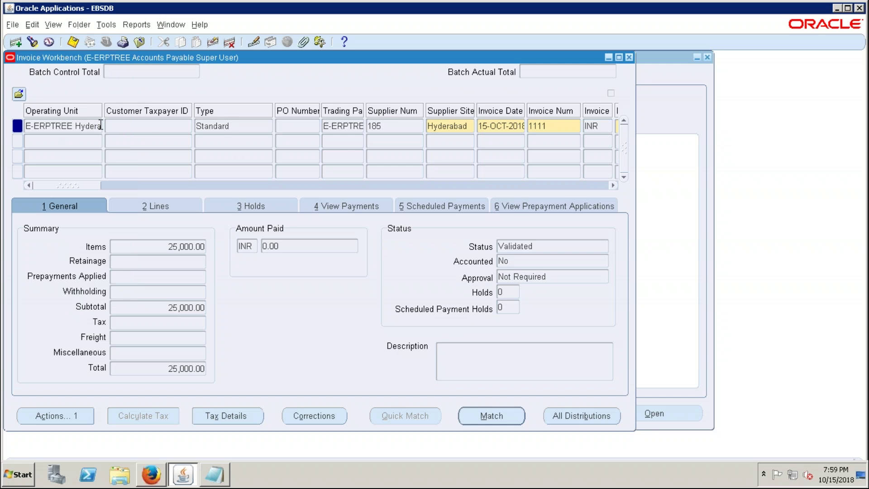
left_click(75, 126)
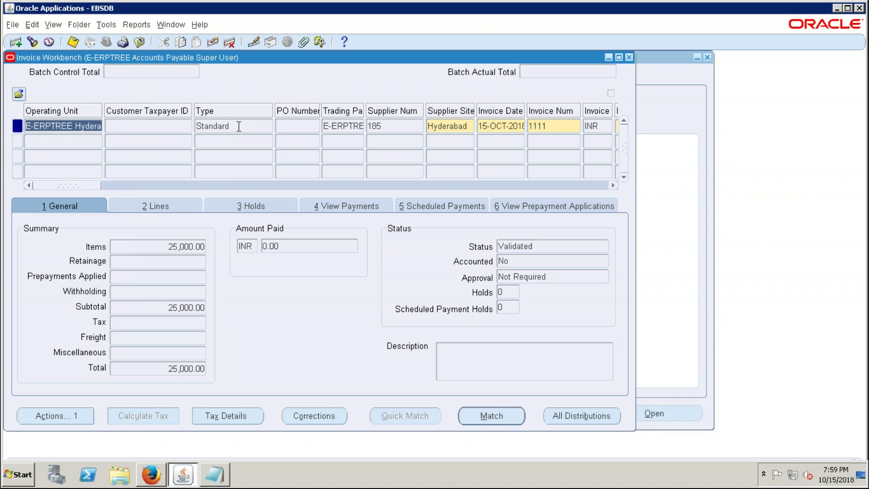
left_click(225, 126)
key("End")
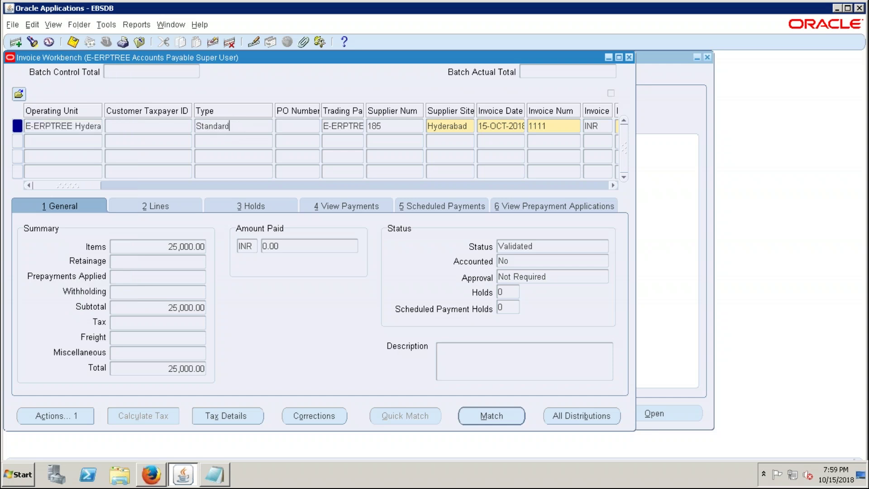
left_click(80, 26)
mouse_move(64, 186)
left_mouse_down()
mouse_move(606, 188)
mouse_move(438, 195)
mouse_move(285, 174)
mouse_move(178, 190)
mouse_move(77, 189)
left_mouse_up()
mouse_move(78, 188)
left_mouse_down()
mouse_move(212, 178)
mouse_move(236, 186)
mouse_move(599, 187)
mouse_move(380, 191)
mouse_move(162, 175)
mouse_move(66, 182)
left_mouse_up()
left_click_drag(69, 186, 37, 187)
left_click(462, 125)
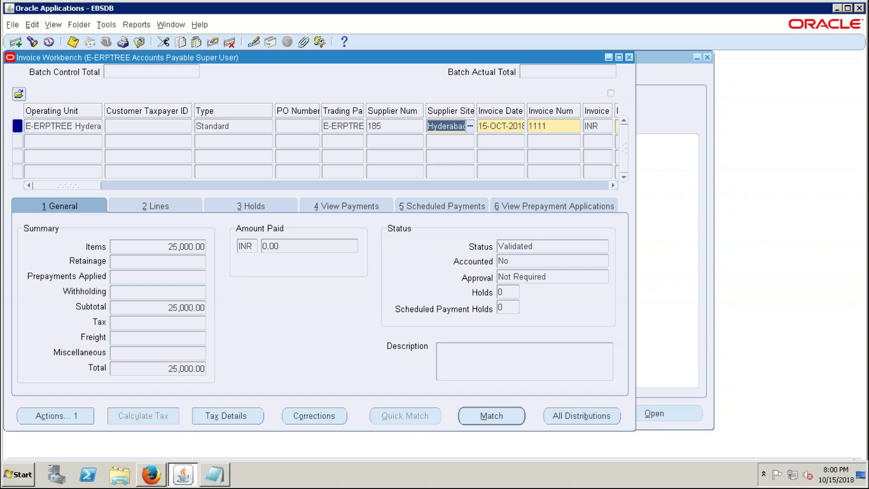
- Show the Liability Account field in the invoice header grid directly after the Type column
left_click(234, 128)
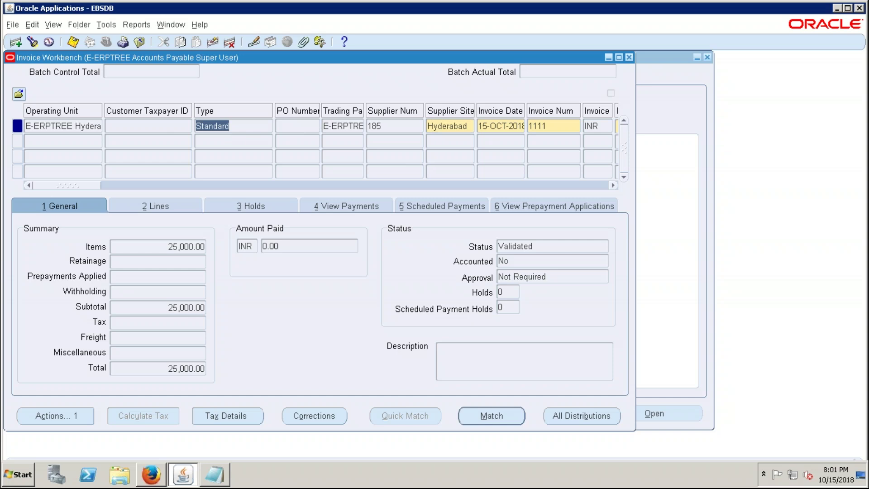
left_click(106, 187)
left_click_drag(107, 188, 22, 189)
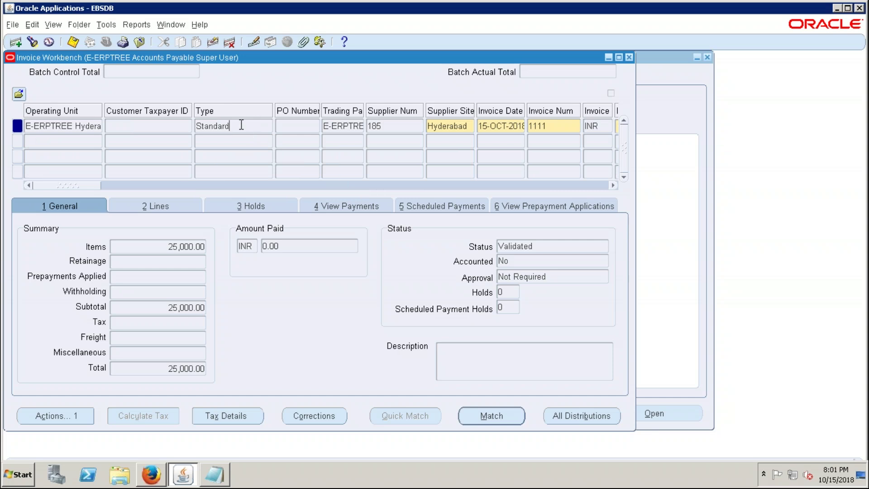
left_click(78, 24)
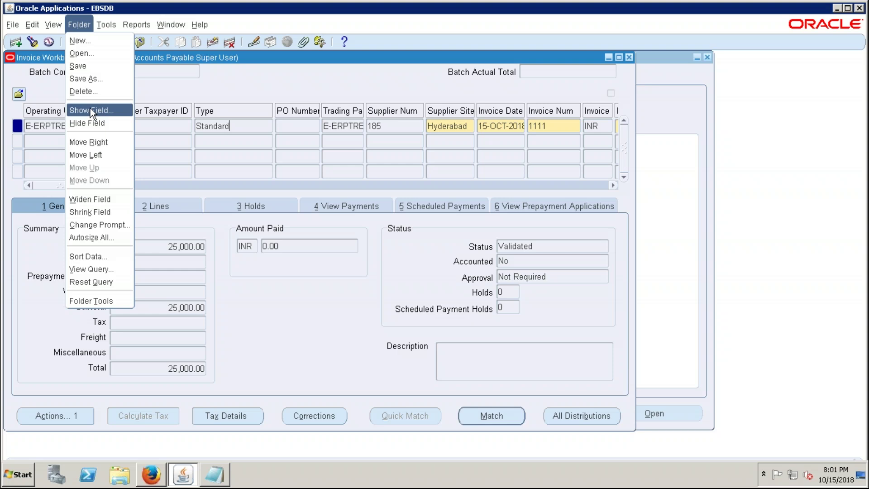
left_click(92, 110)
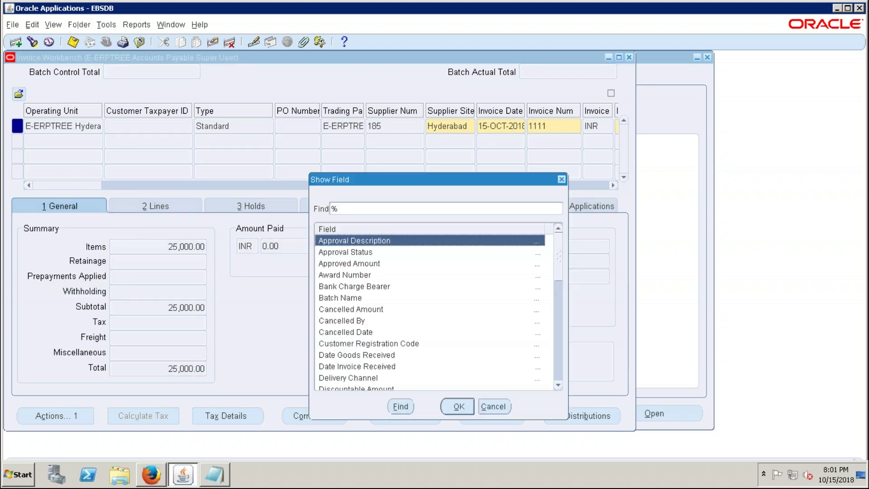
left_click_drag(560, 266, 563, 361)
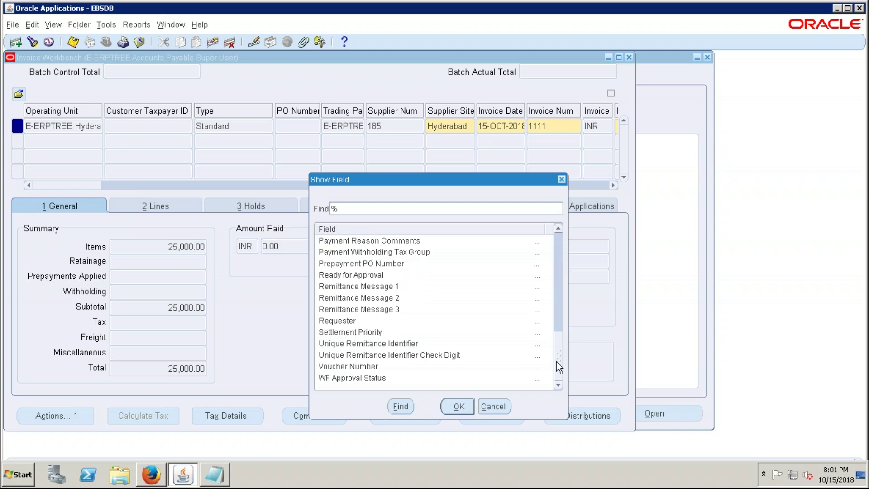
left_click_drag(558, 359, 564, 248)
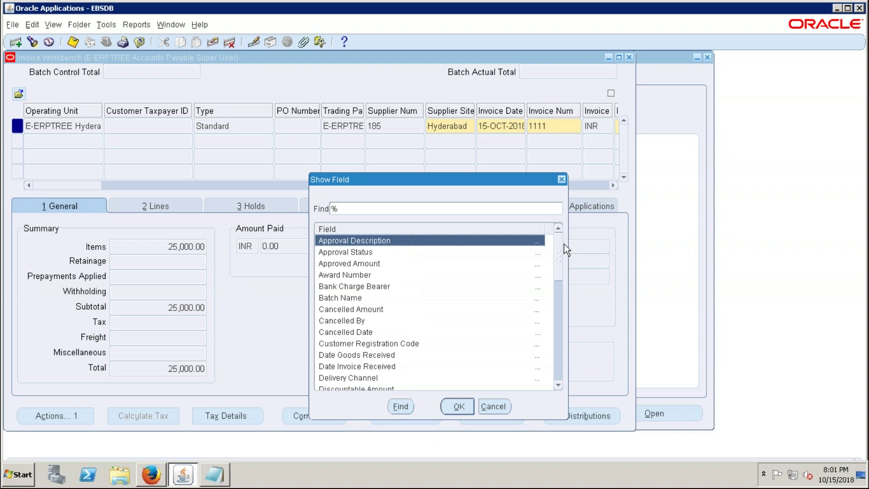
type("l")
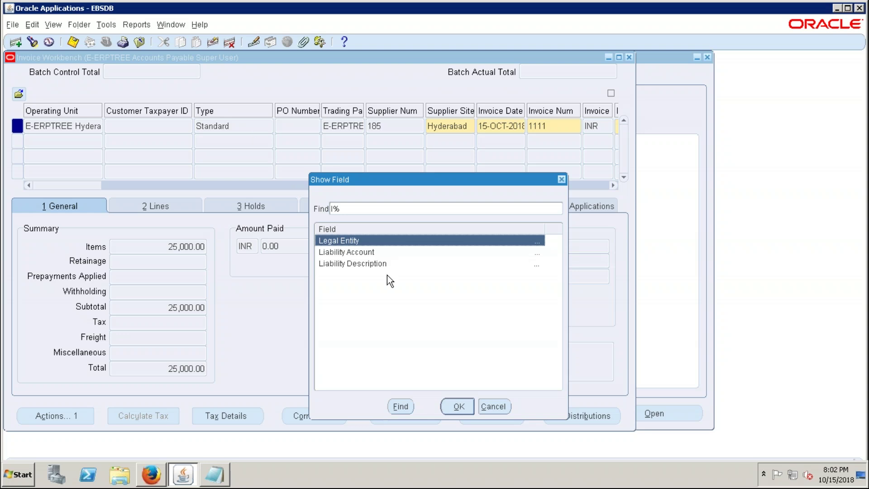
left_click(351, 253)
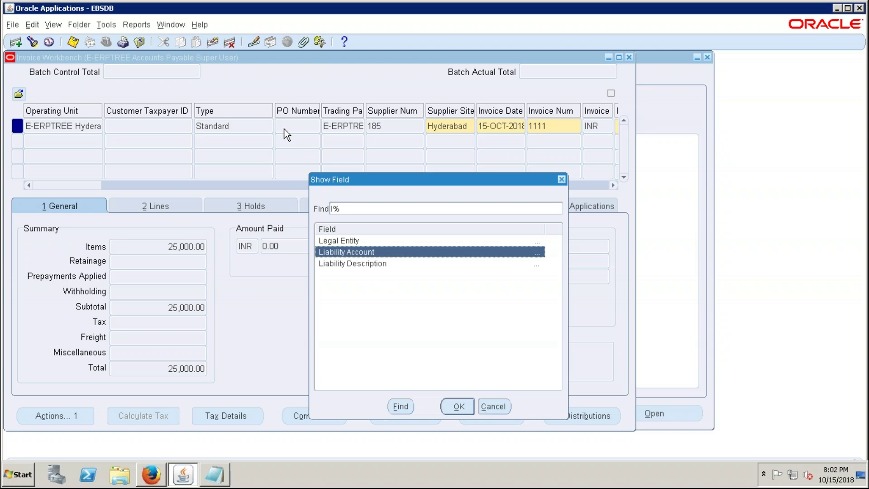
left_click(461, 408)
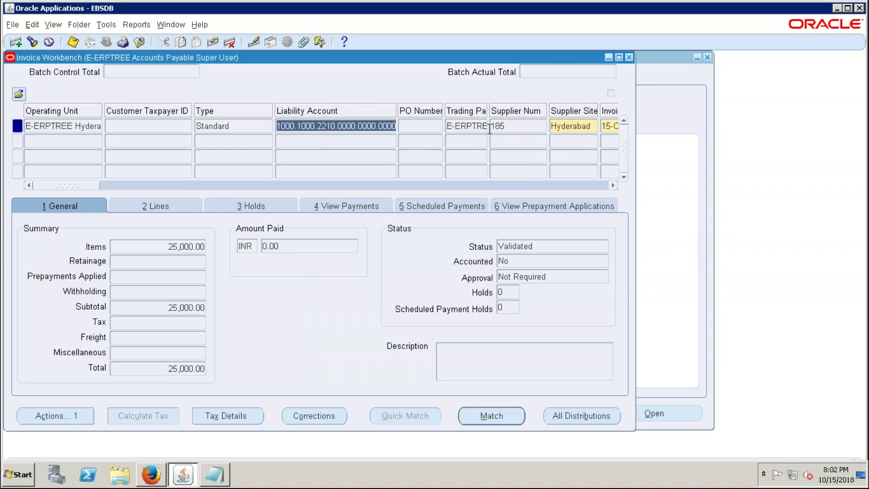
- Examine the invoice header's liability account segments, along with the invoice's validation status
left_click(428, 125)
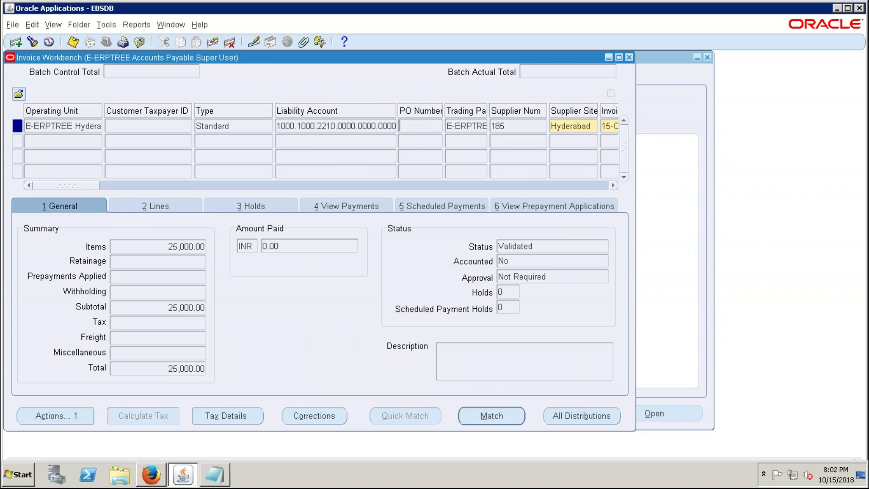
left_click(364, 125)
left_click(363, 125)
double_click(363, 126)
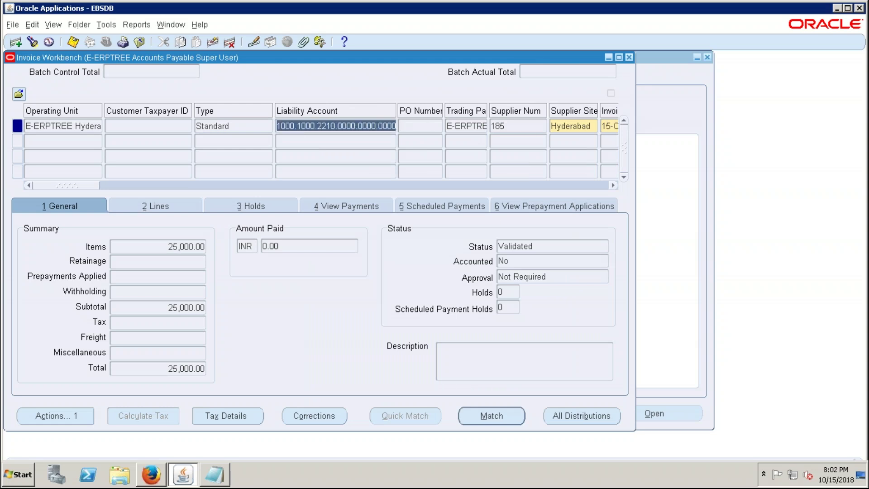
left_click(348, 126)
left_click(320, 125)
double_click(320, 126)
left_click(326, 125)
double_click(326, 126)
left_click(326, 125)
double_click(326, 125)
left_click(317, 125)
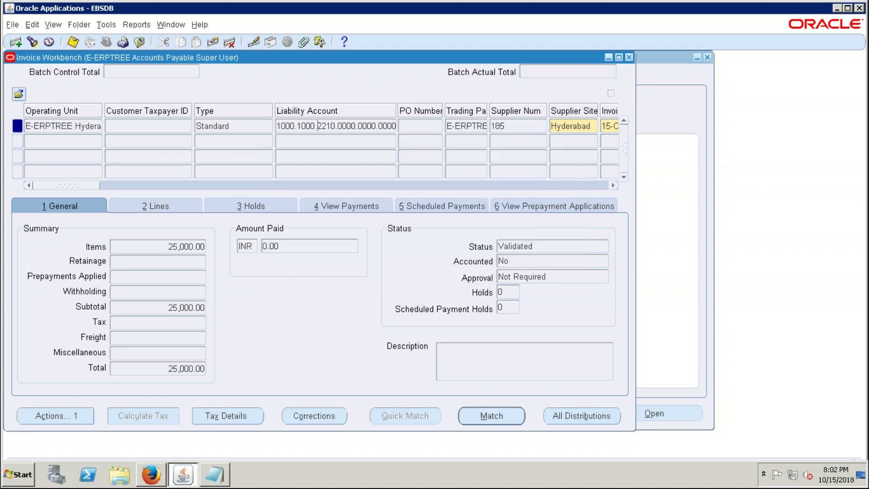
left_click(539, 246)
double_click(539, 246)
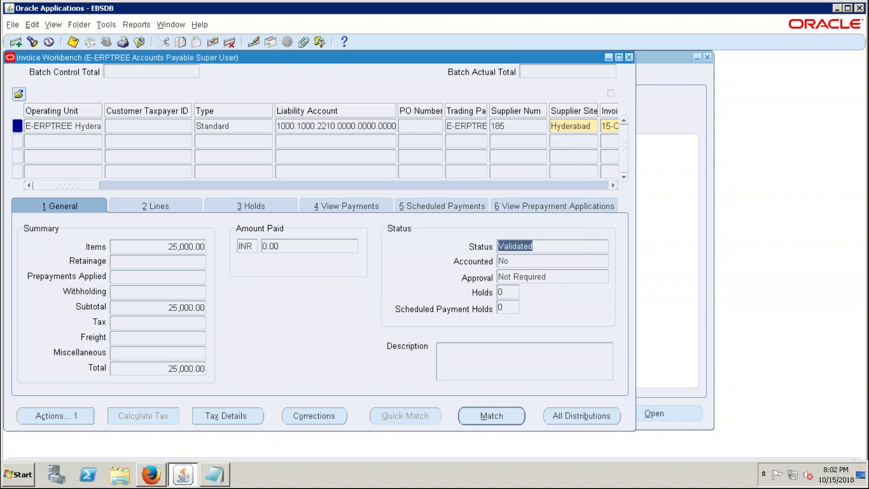
double_click(335, 125)
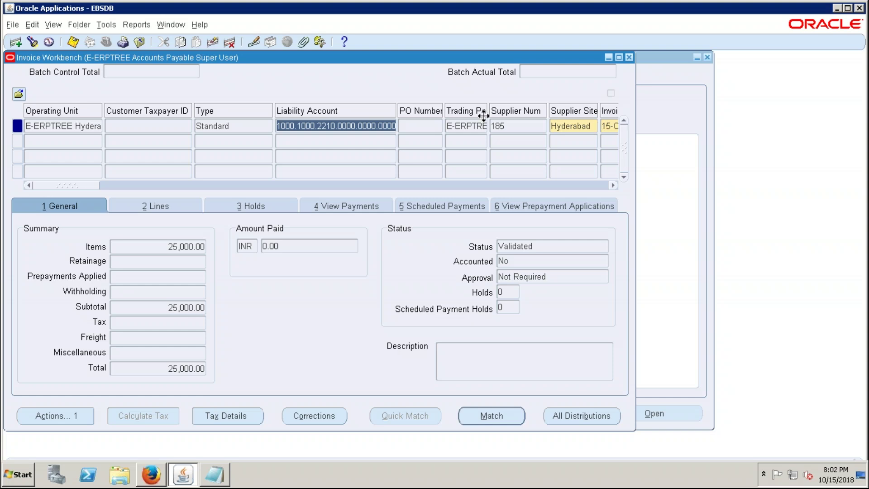
left_click(326, 125)
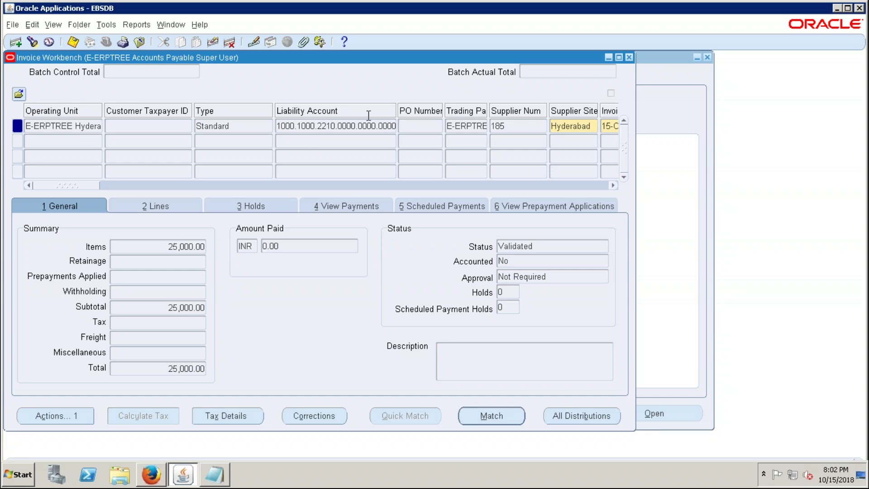
triple_click(346, 126)
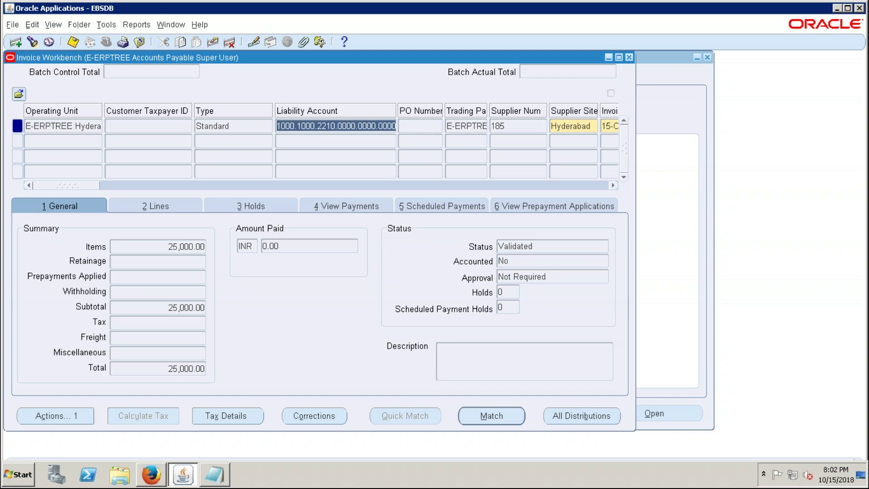
- Review all distributions of the invoice, and return to the liability account in its header
left_click(567, 416)
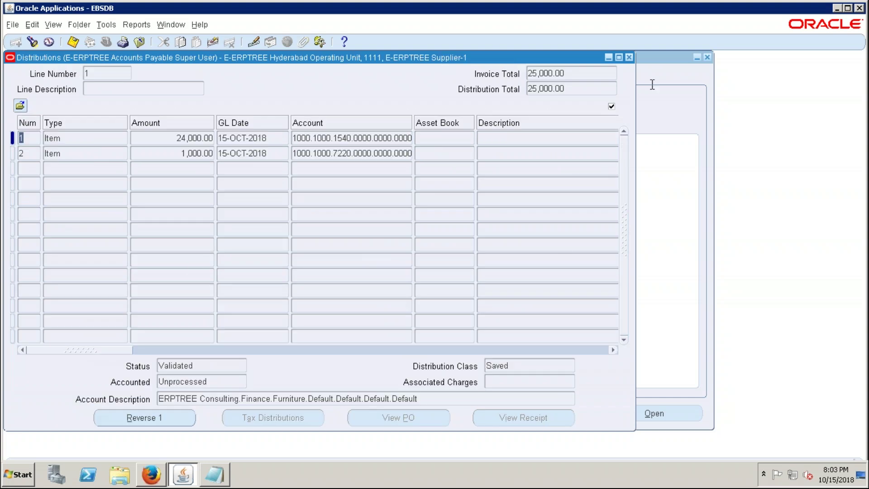
left_click(629, 58)
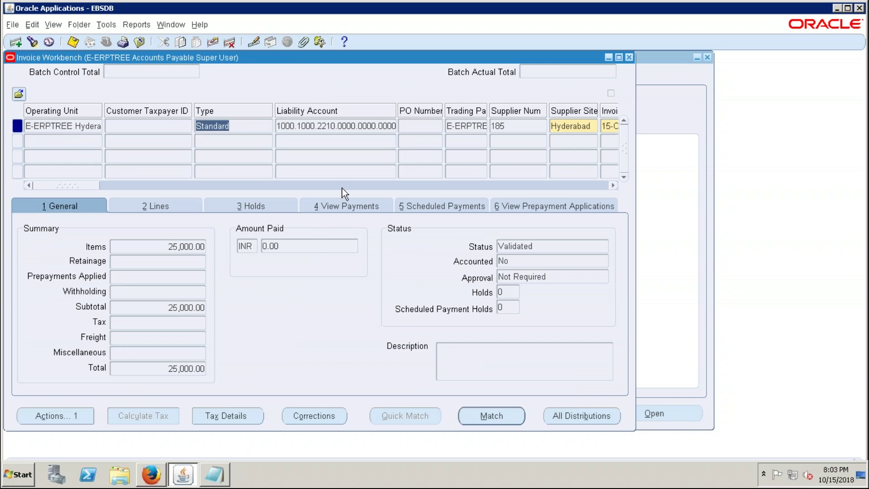
left_click(339, 126)
double_click(339, 126)
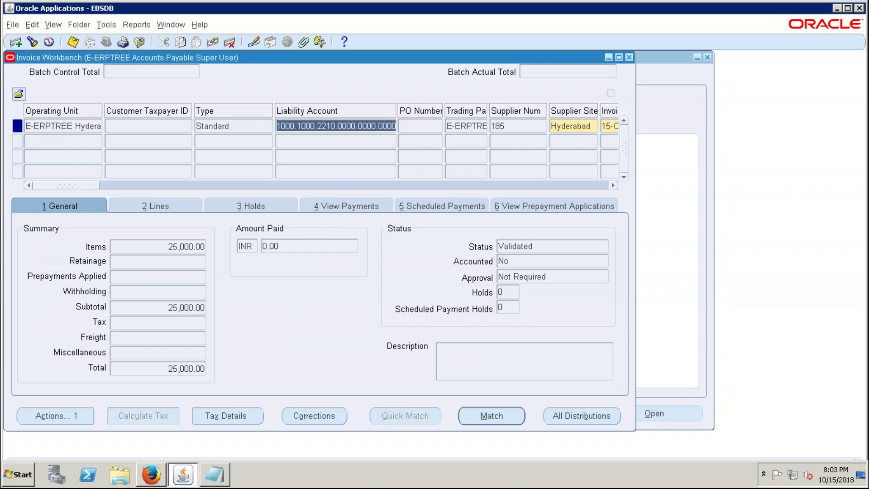
- Check the credit line of the accounting entries in the Notepad notes, and return to the Invoice Workbench
left_click(221, 475)
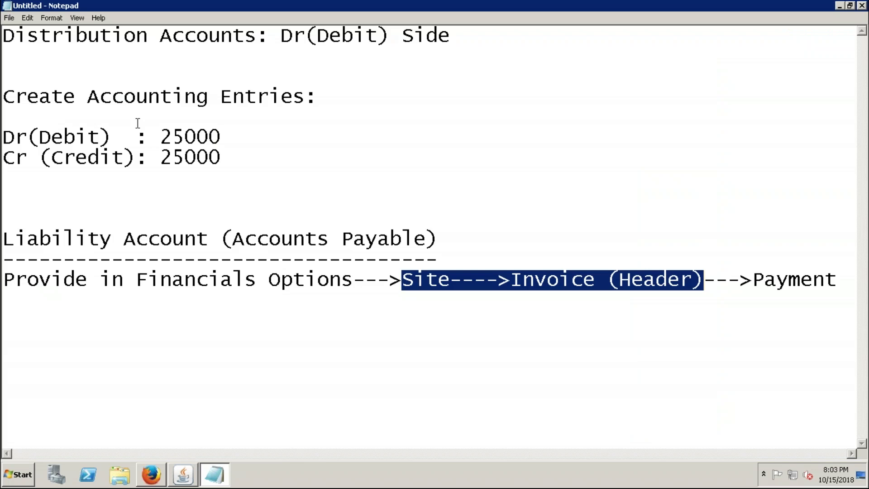
left_click(62, 162)
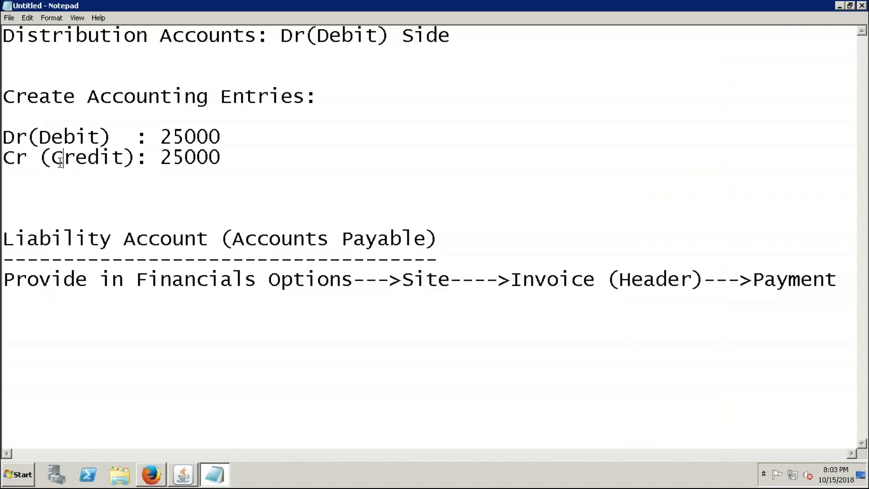
key("alt+Tab")
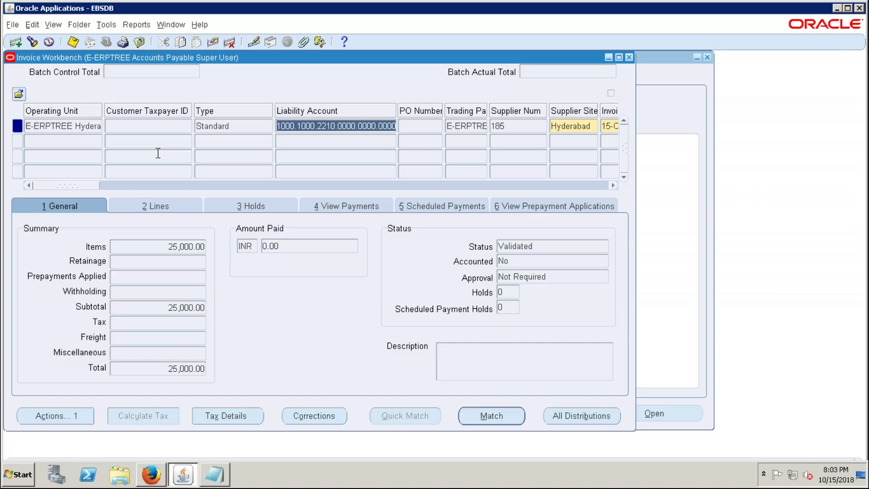
- Compare all distributions of the invoice with the credit line in the Notepad notes, and return to the invoice's validation status
left_click(577, 422)
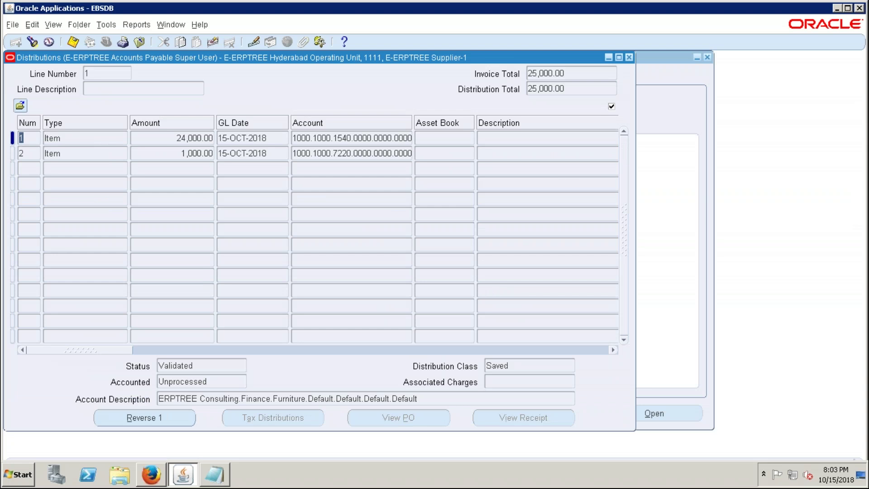
key("alt+Tab")
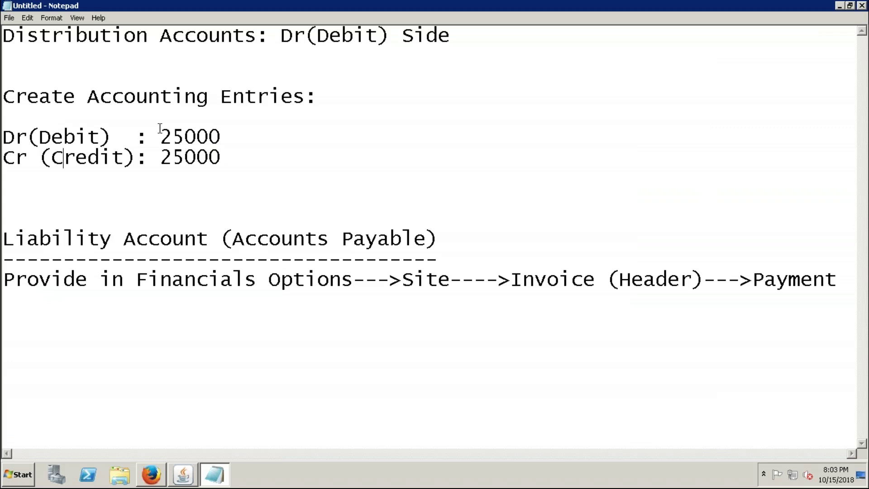
double_click(19, 158)
left_click(18, 158)
key("alt+Tab")
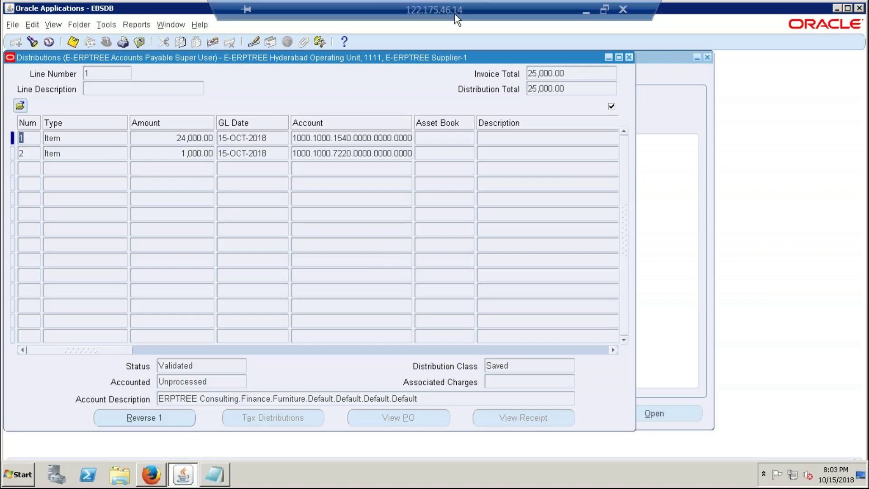
left_click(629, 58)
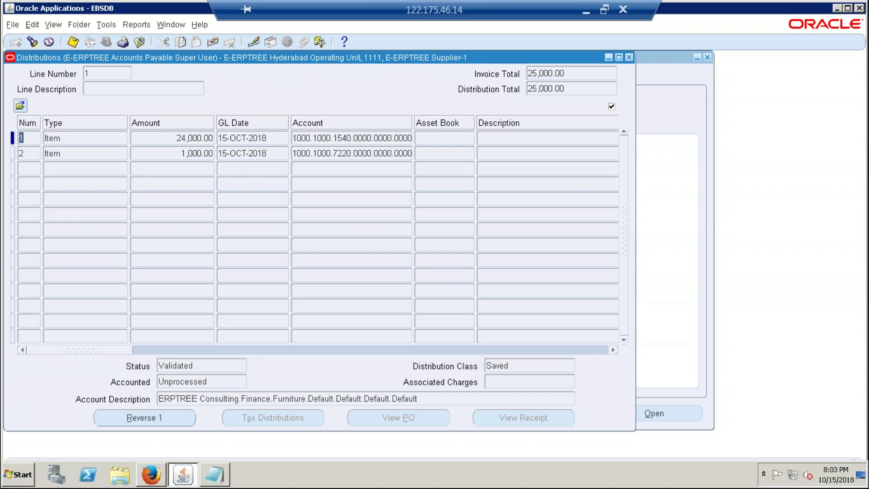
left_click(537, 246)
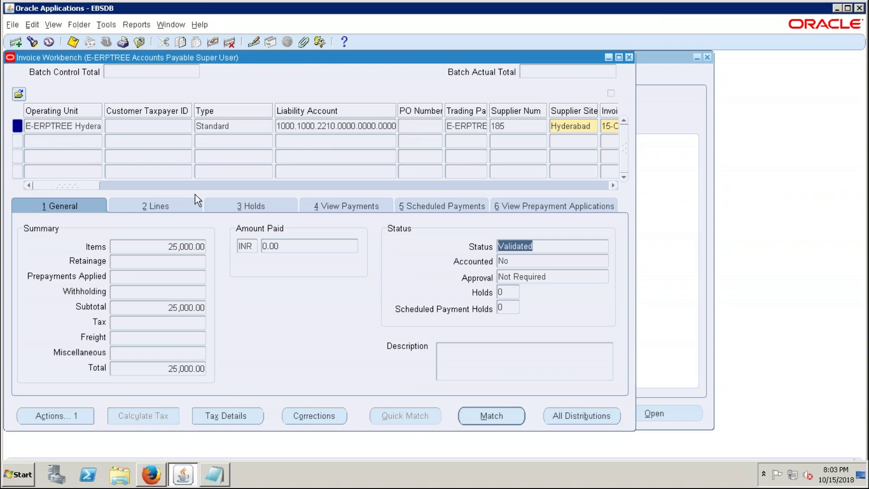
- Examine the Terms Date and Terms fields in the invoice header
left_click_drag(80, 187, 354, 186)
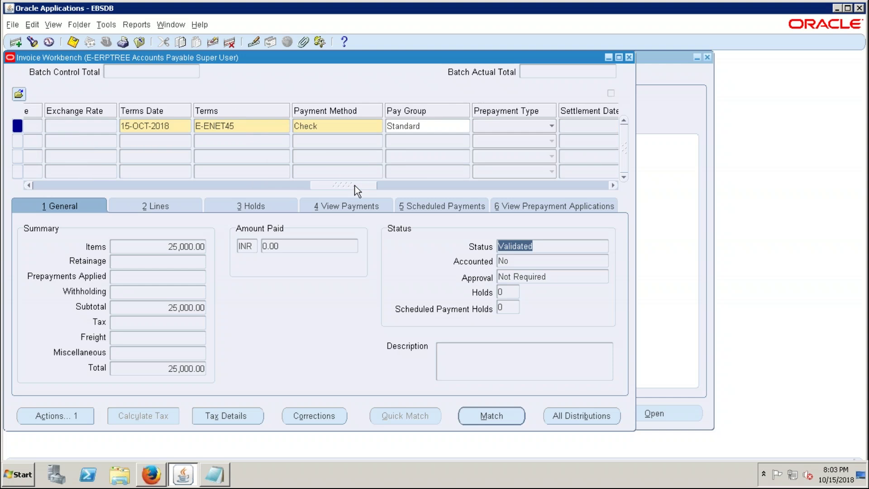
left_click(245, 126)
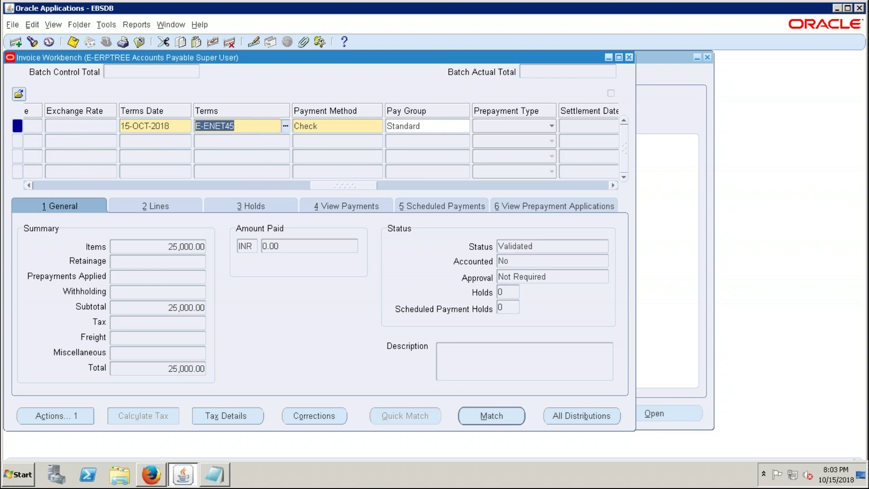
left_click_drag(242, 126, 227, 128)
left_click(172, 128)
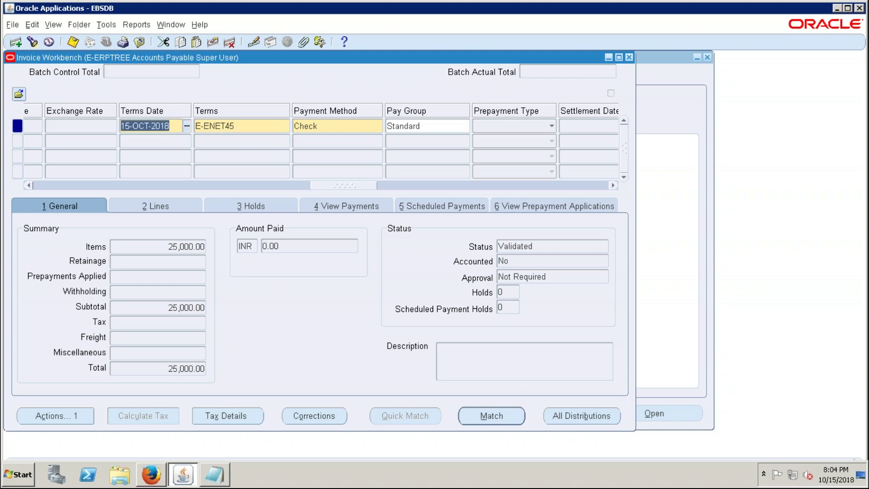
left_click(249, 129)
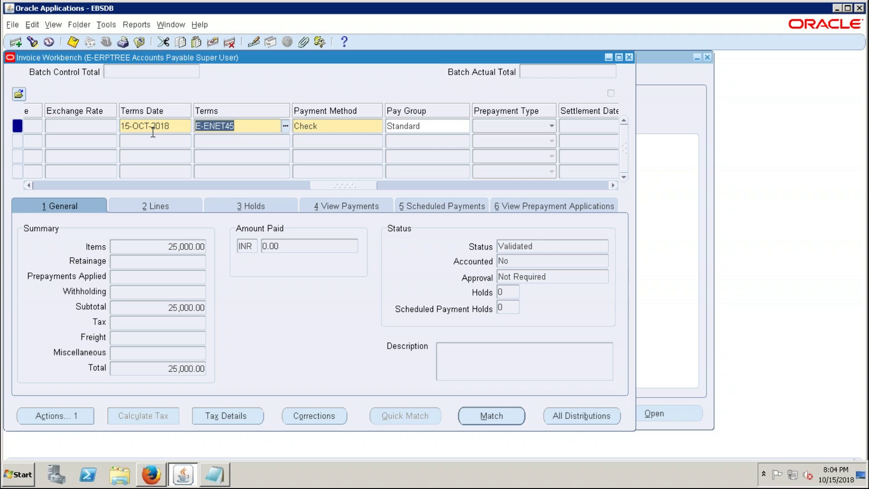
- Set the invoice header's Terms Date to 20-OCT-2018
left_click(127, 125)
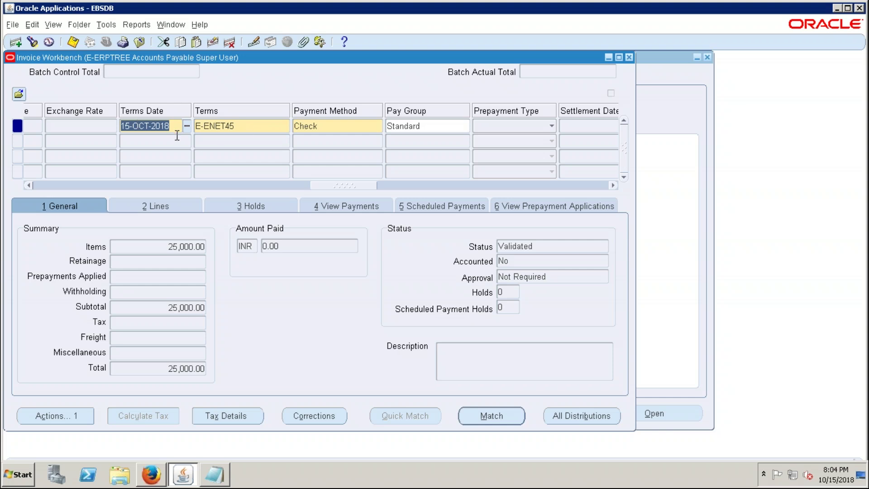
left_click(130, 123)
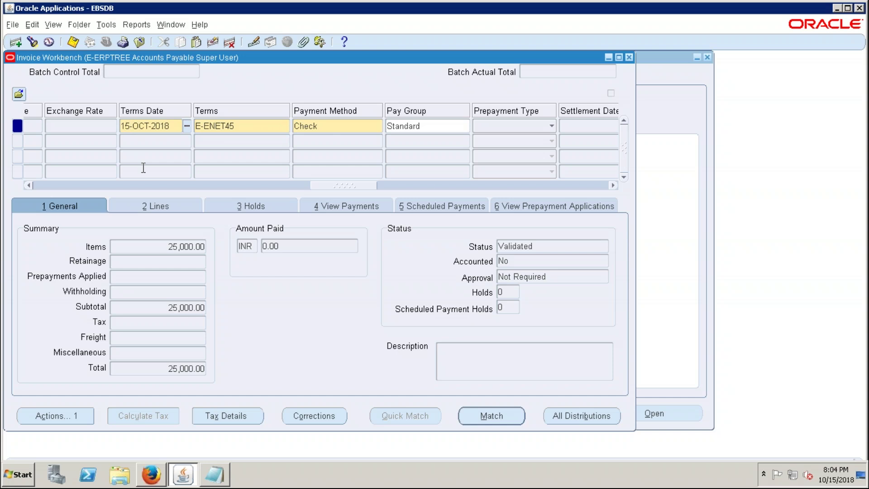
key("BackSpace")
key("BackSpace")
type("20")
key("Tab")
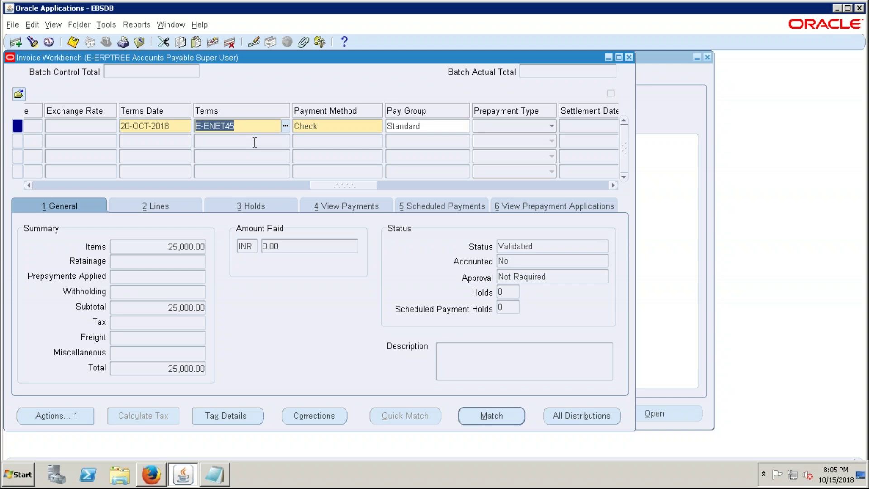
- Set the invoice's Terms Date back to 15-OCT-2018
left_click(134, 128)
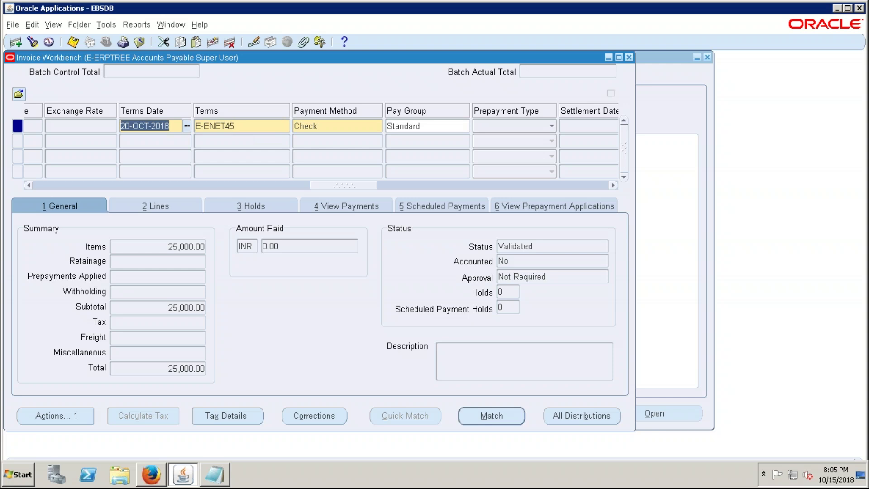
left_click(131, 126)
key("BackSpace")
key("BackSpace")
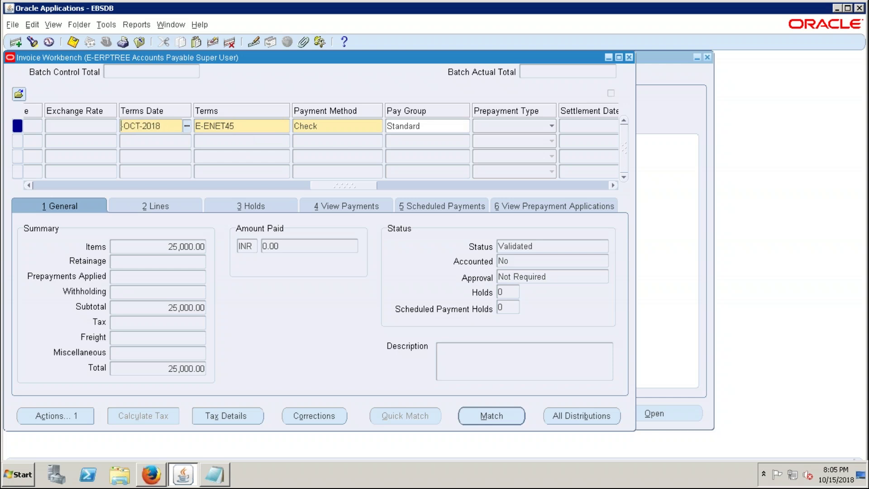
type("15")
key("Tab")
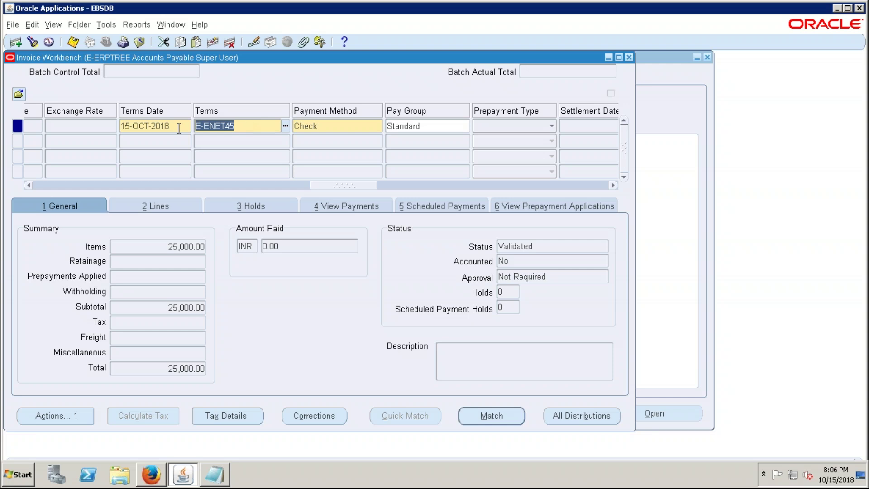
- Change the invoice header's Terms Date to 16-OCT-2018
left_click(139, 126)
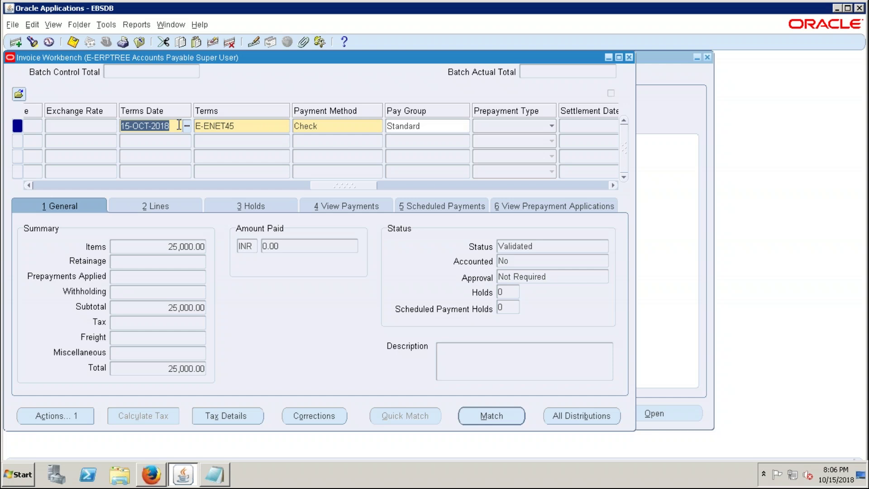
left_click(131, 125)
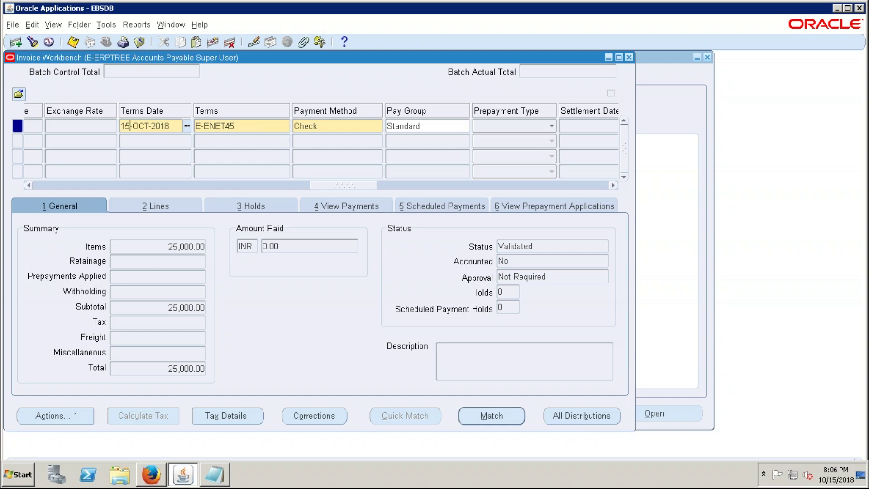
key("BackSpace")
type("6")
key("Tab")
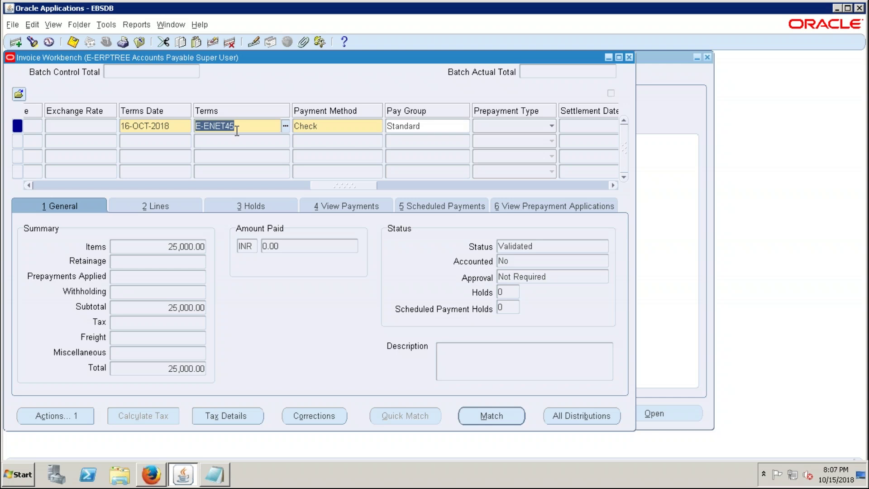
- Restore the Terms Date in the invoice header to 15-OCT-2018
left_click(132, 128)
left_click(131, 126)
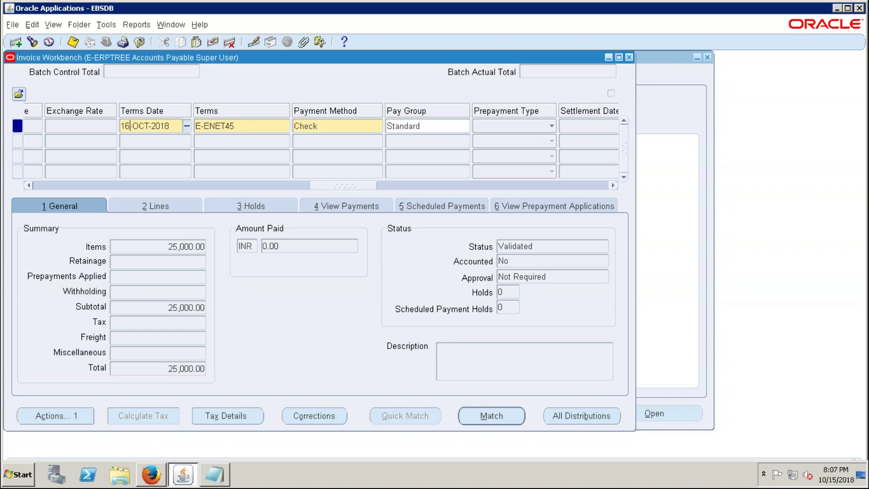
key("BackSpace")
key("BackSpace")
type("5")
key("Tab")
left_click(140, 125)
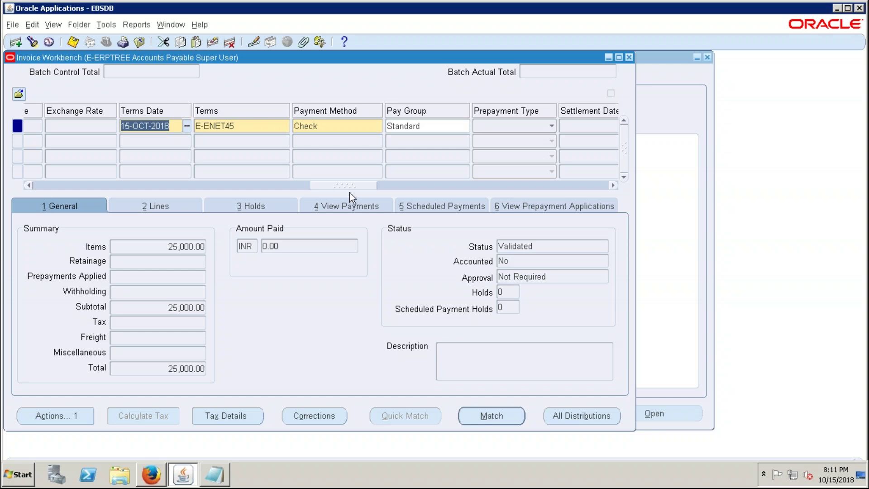
- Look over the invoice header from its first columns across to the payment terms
left_click_drag(338, 184, 33, 186)
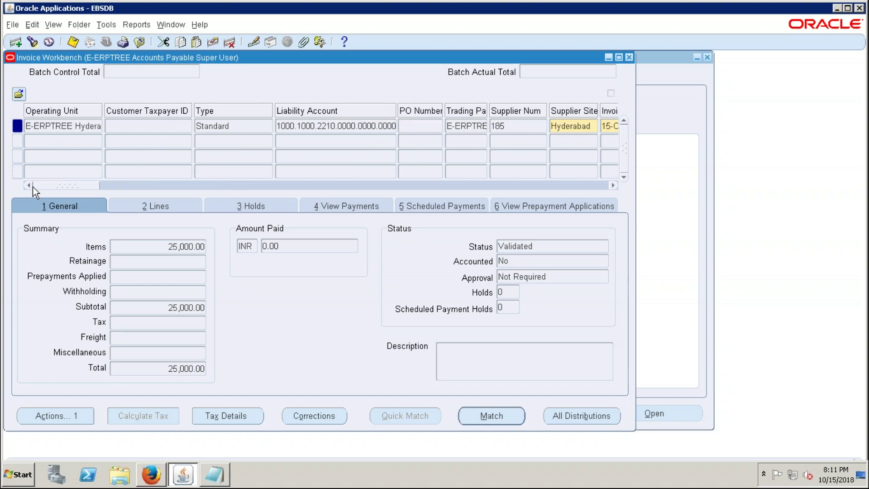
left_click_drag(32, 186, 279, 169)
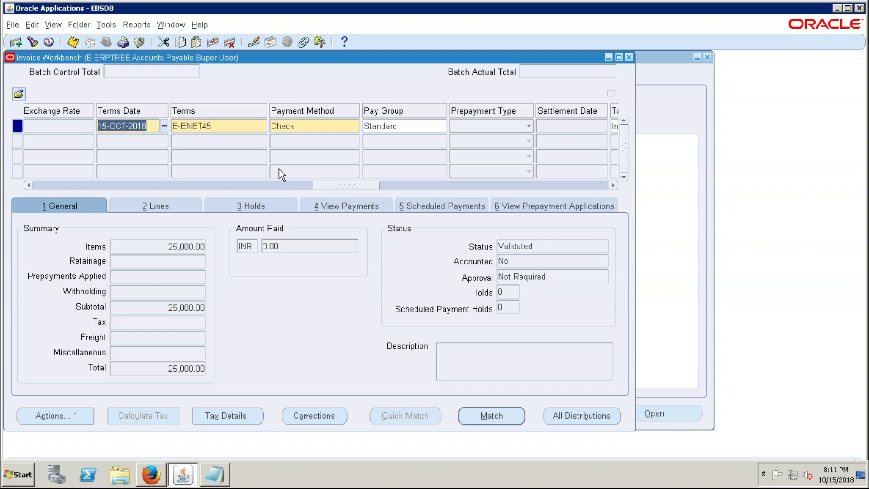
left_click(223, 128)
key("End")
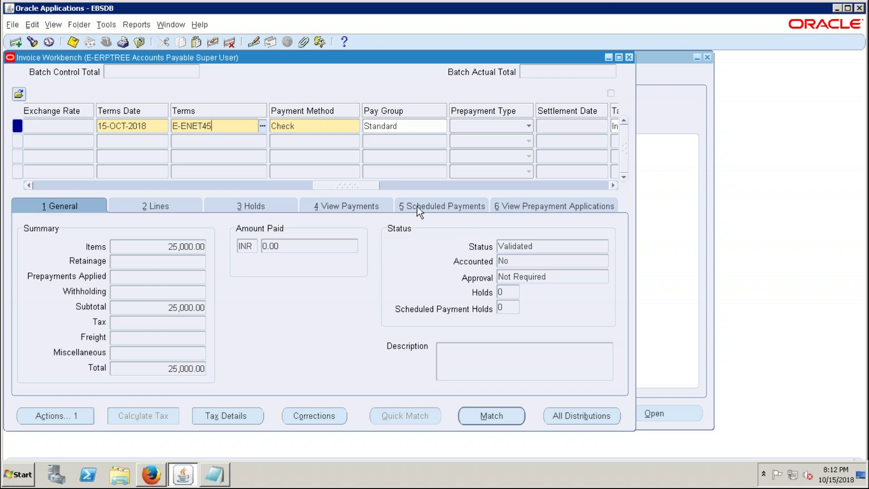
- Review the invoice's scheduled payment against the header's terms date and payment terms, and return to the general summary
left_click(440, 207)
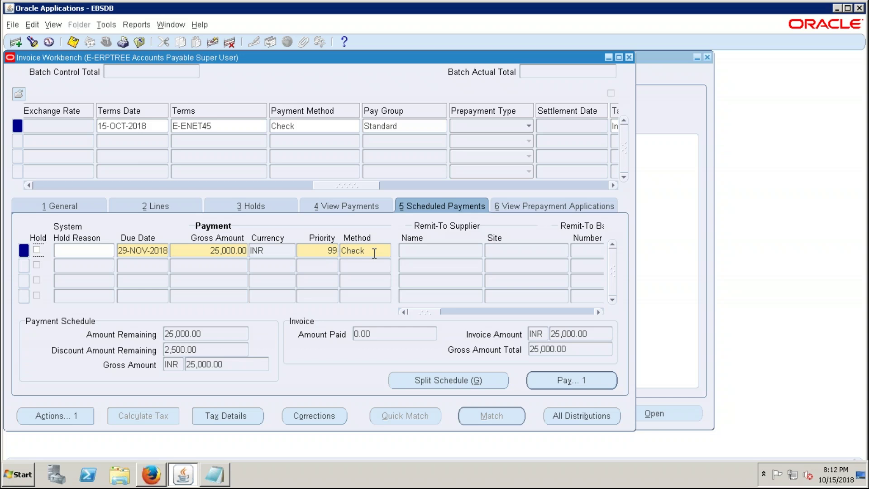
left_click(60, 206)
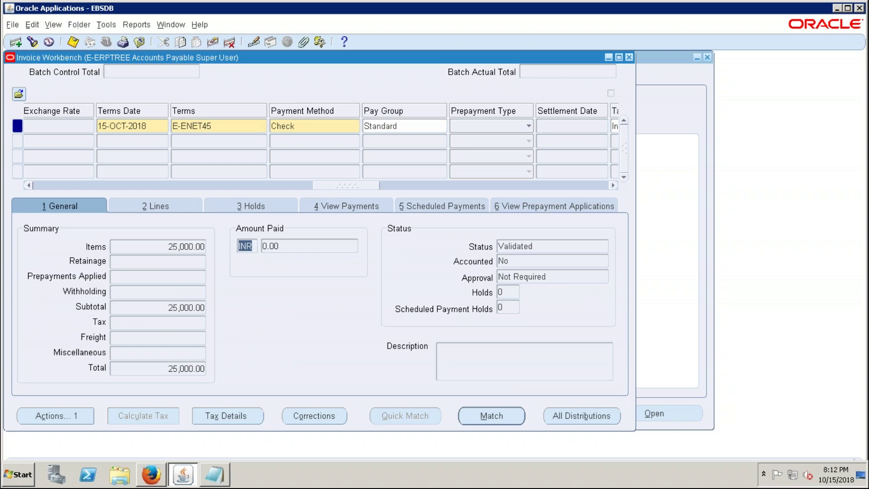
left_click(428, 209)
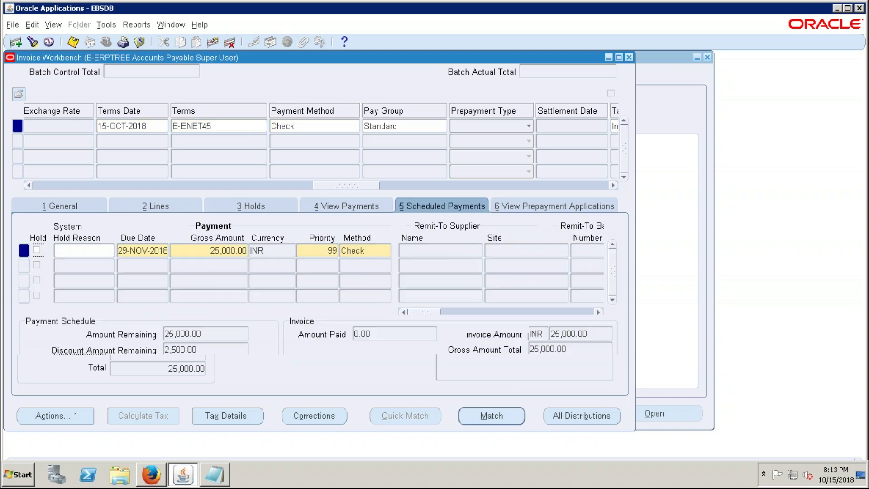
left_click(67, 202)
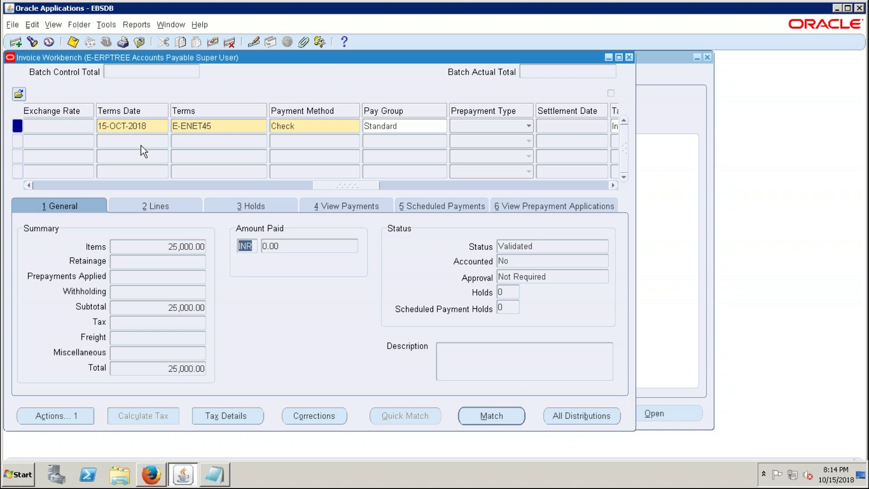
- Return to the first columns of the invoice header and check the invoice's validation and accounted statuses
left_click_drag(336, 190, 53, 183)
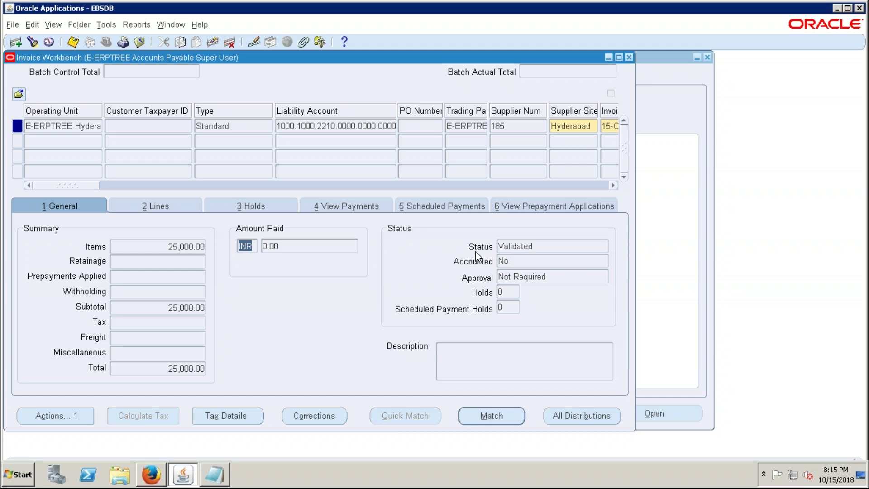
left_click(544, 250)
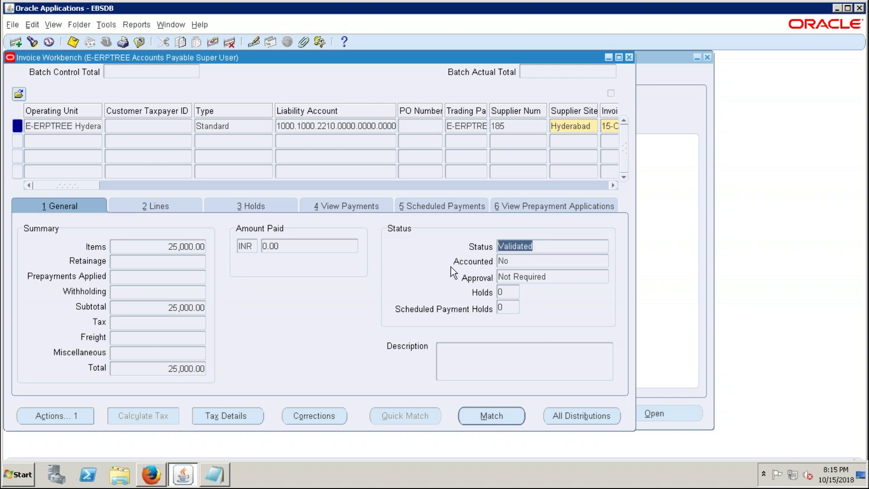
left_click(510, 262)
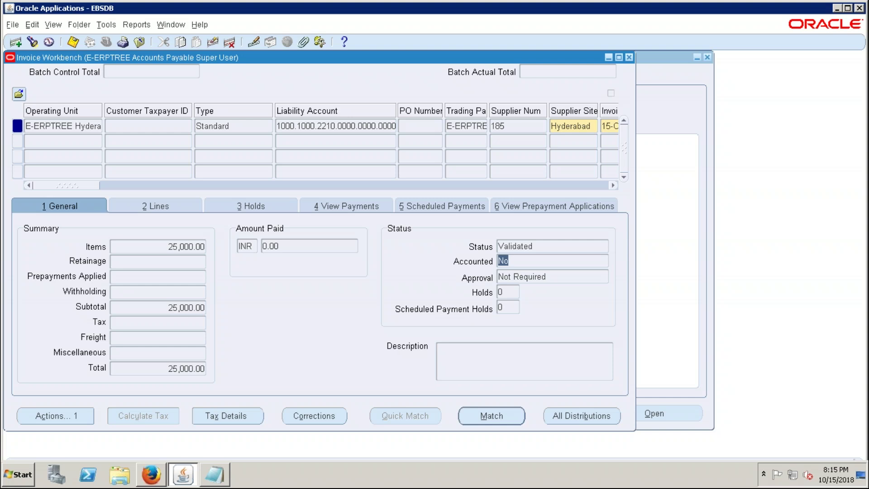
left_click(543, 247)
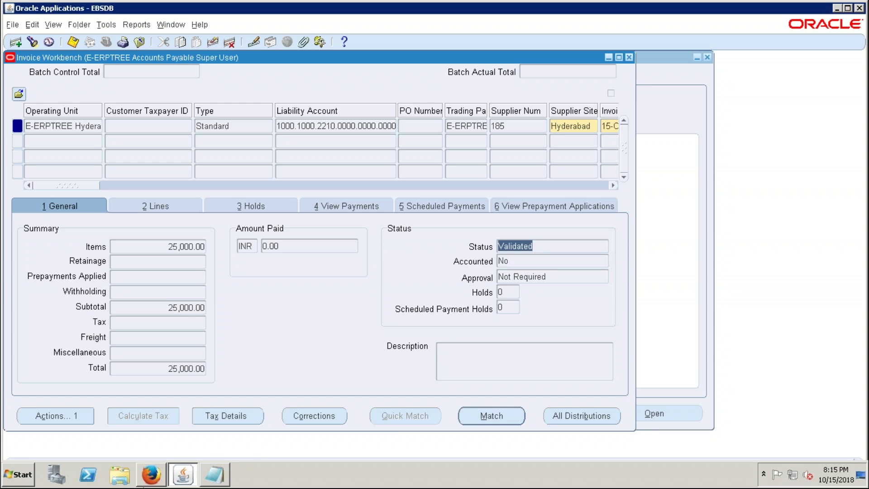
- Switch to the 26th_Session.xlsx workbook in Excel and select the Create Invoice entry in the process list
mouse_move(562, 3)
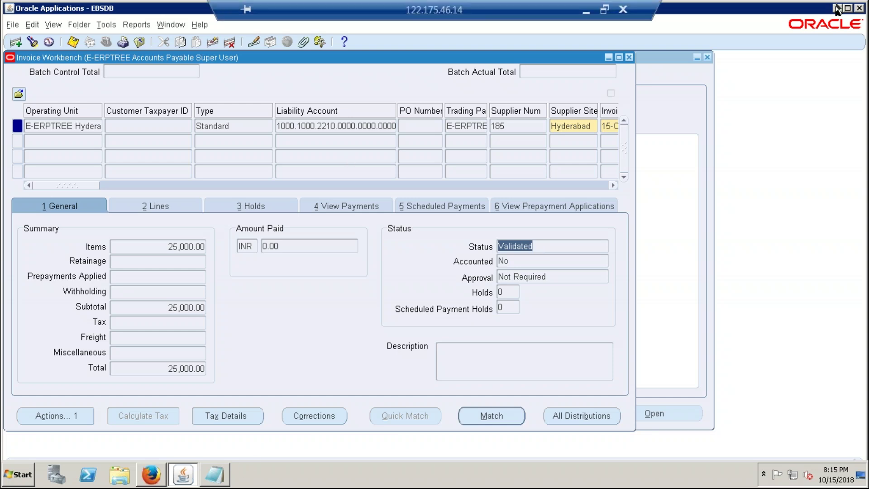
left_click(604, 10)
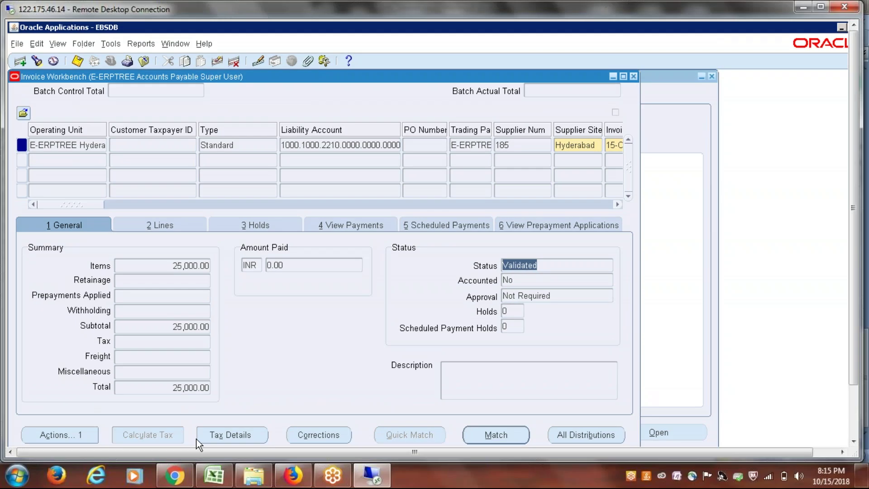
left_click(221, 476)
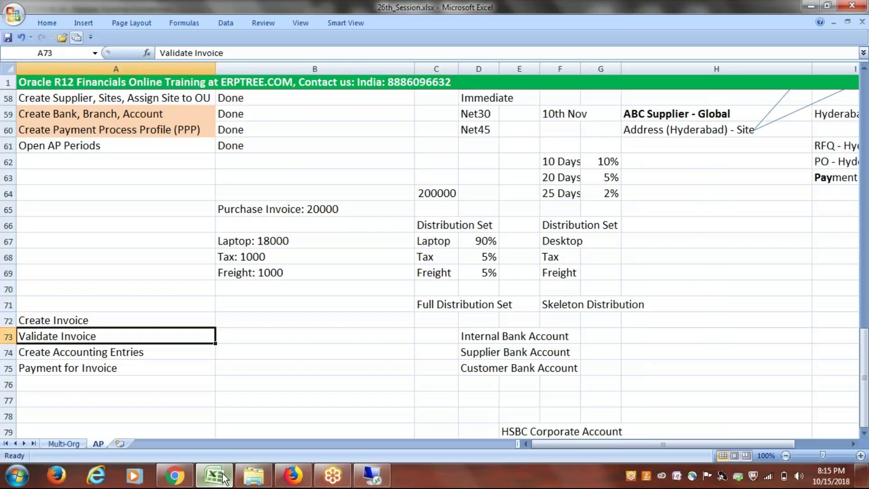
left_click(80, 322)
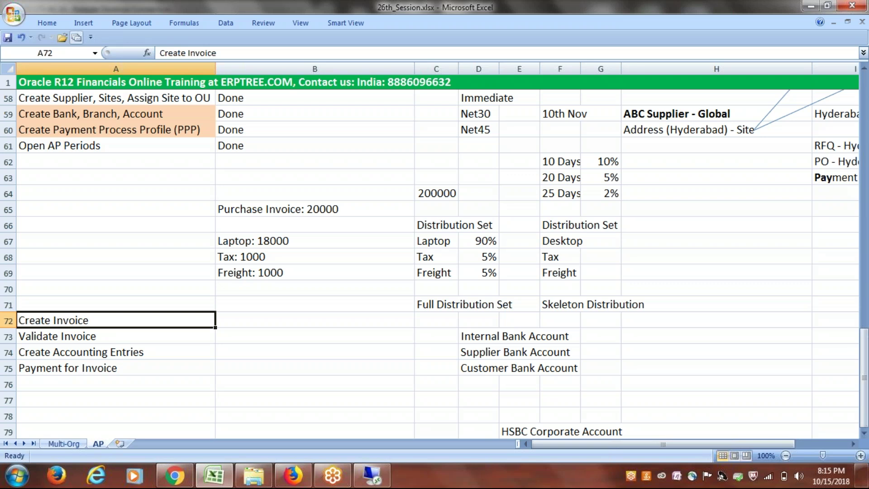
- Go through the process list's Validate Invoice, Create Accounting Entries and Payment for Invoice entries
left_click(78, 337)
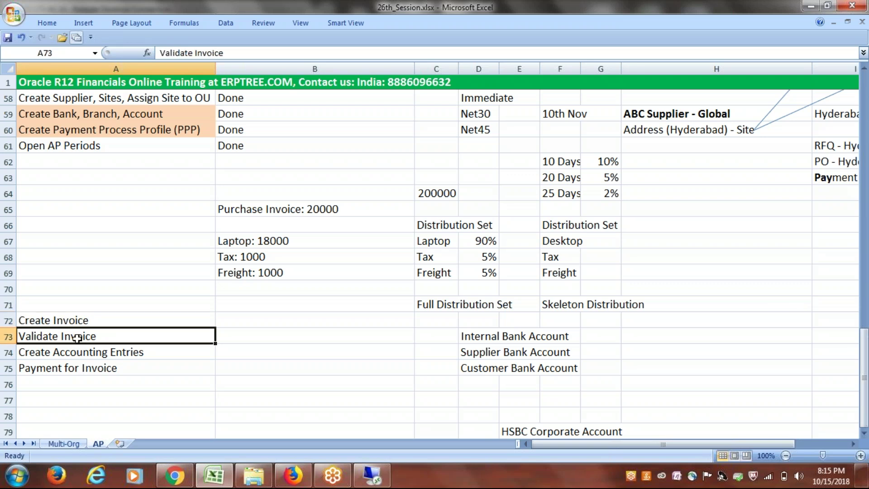
left_click(86, 354)
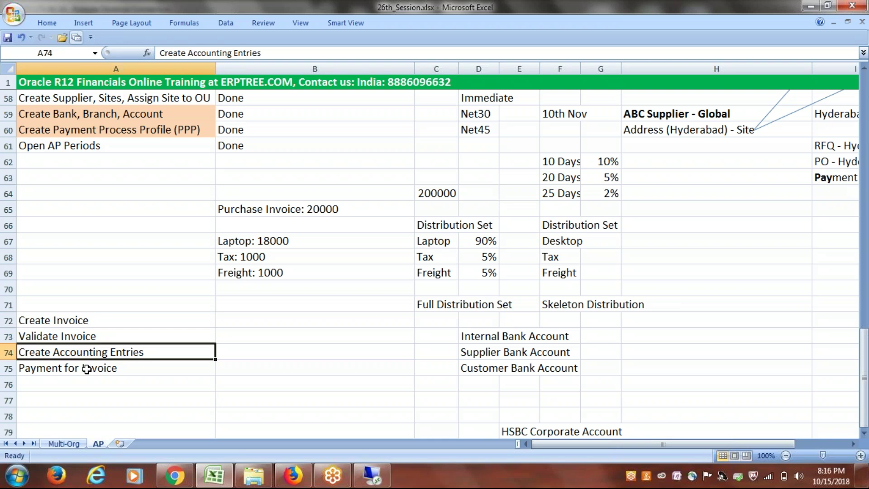
left_click(86, 369)
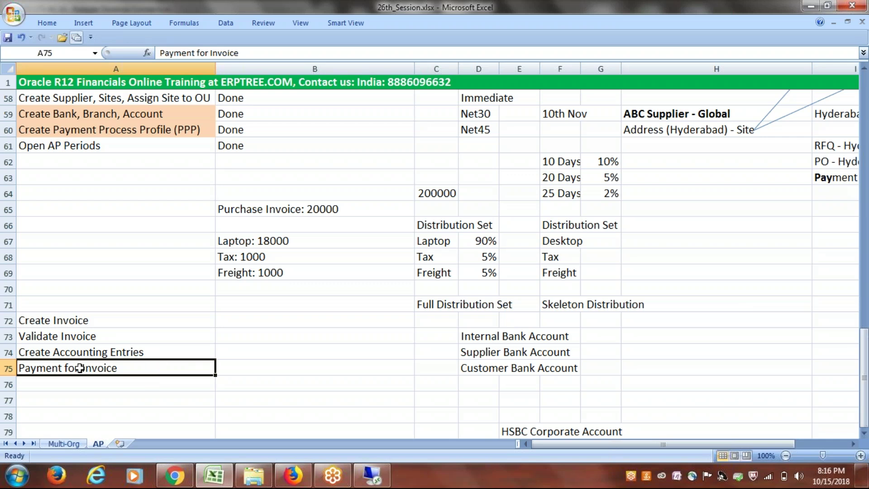
left_click(92, 354)
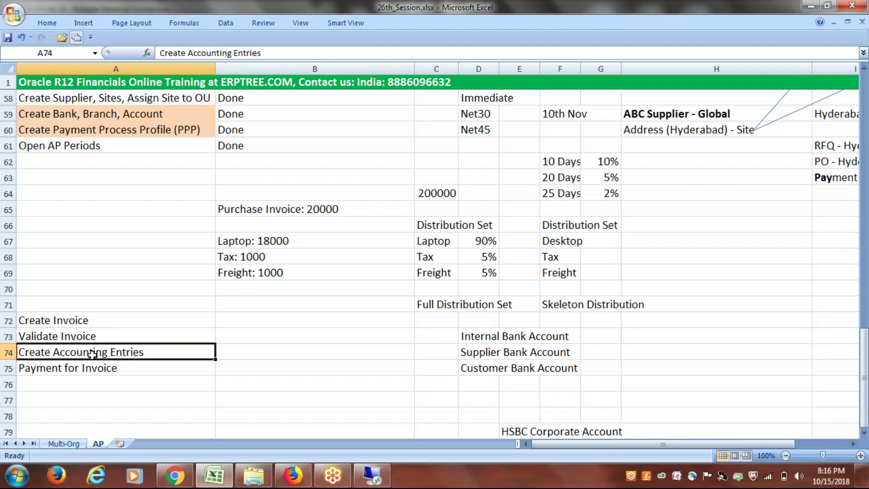
left_click(75, 366)
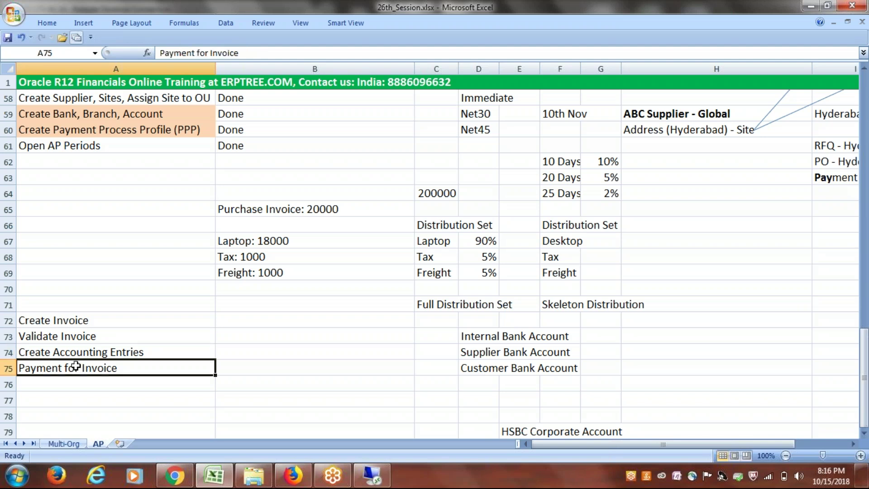
- Review the process order again from Create Invoice, comparing the Create Accounting Entries and Payment for Invoice entries
left_click(105, 352)
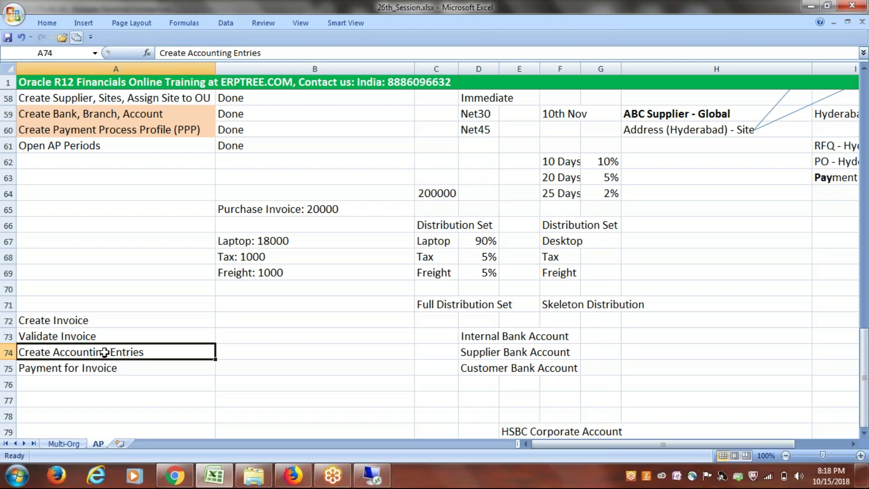
left_click(86, 321)
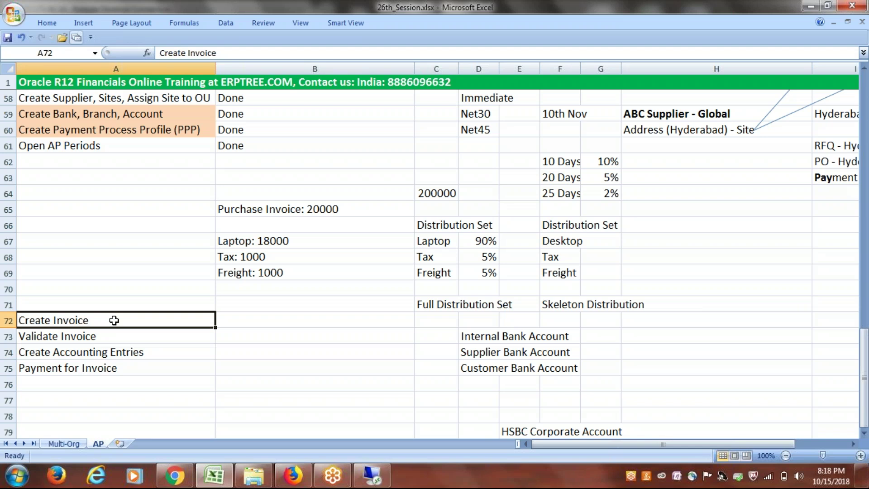
left_click(108, 335)
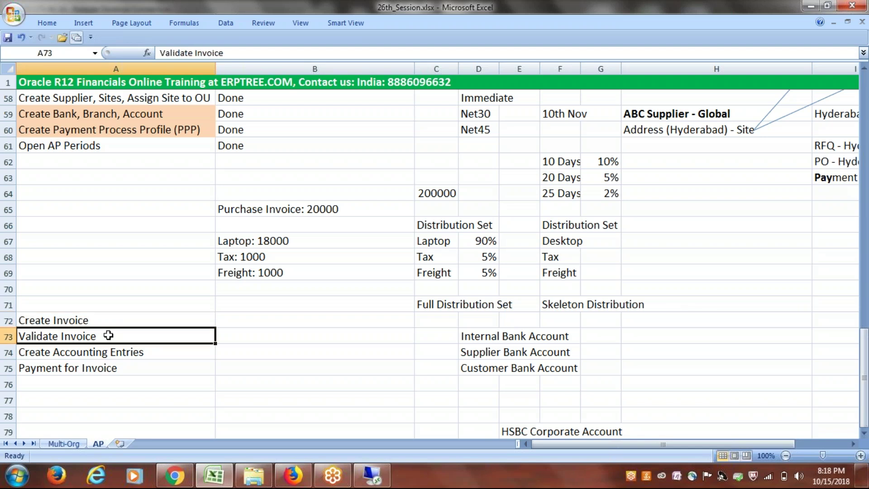
left_click(97, 367)
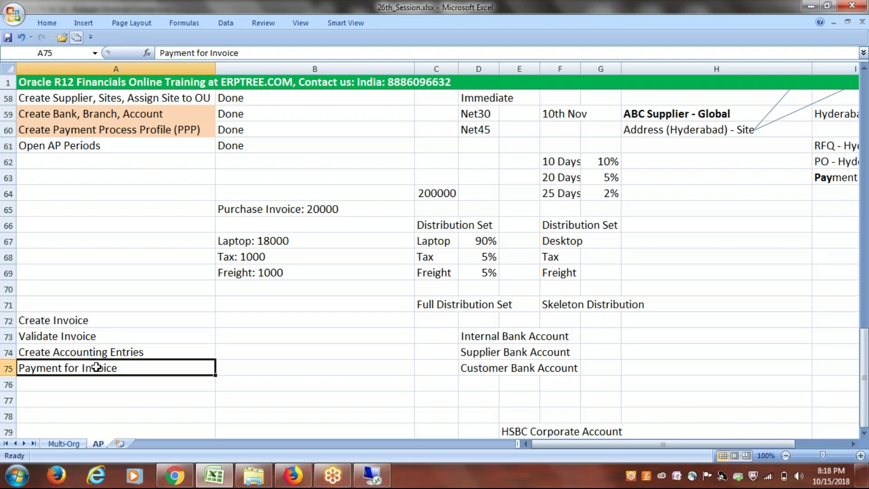
left_click(109, 351)
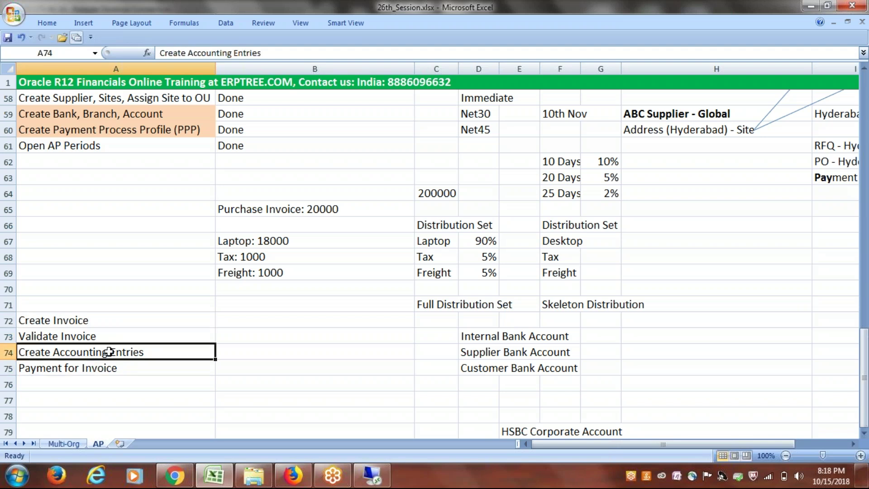
left_click(107, 373)
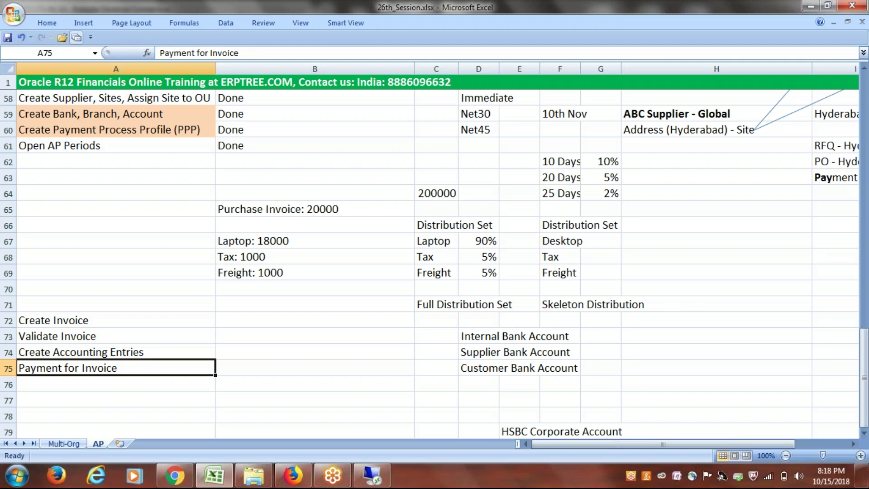
left_click(121, 355)
left_click_drag(120, 355, 118, 366)
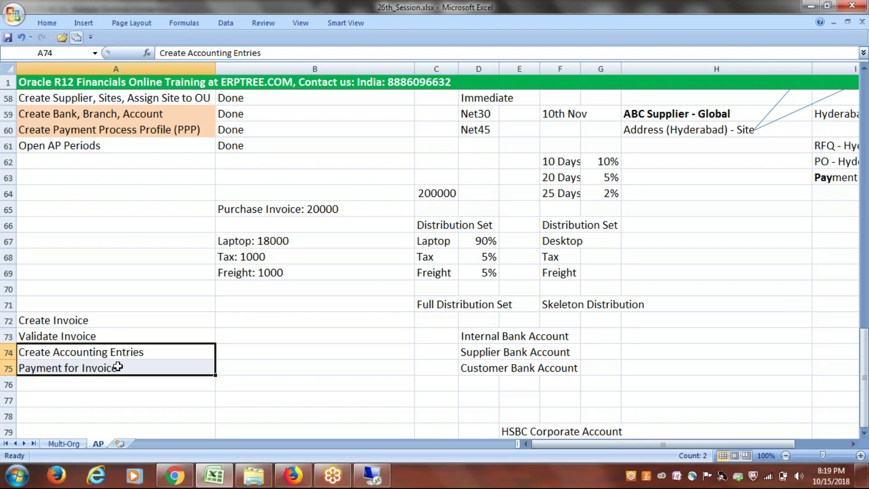
left_click(117, 366)
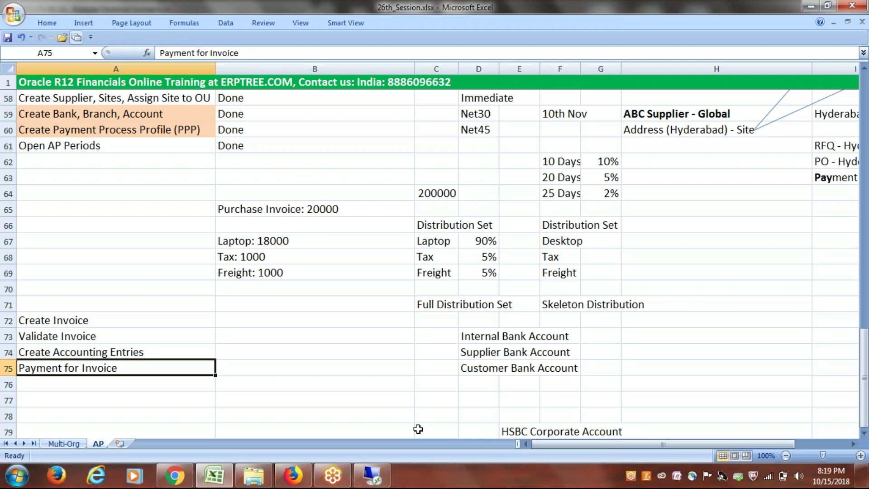
- Switch to the Invoice Workbench in Oracle Applications and review the invoice header's type, trading partner and invoice amount
left_click(379, 480)
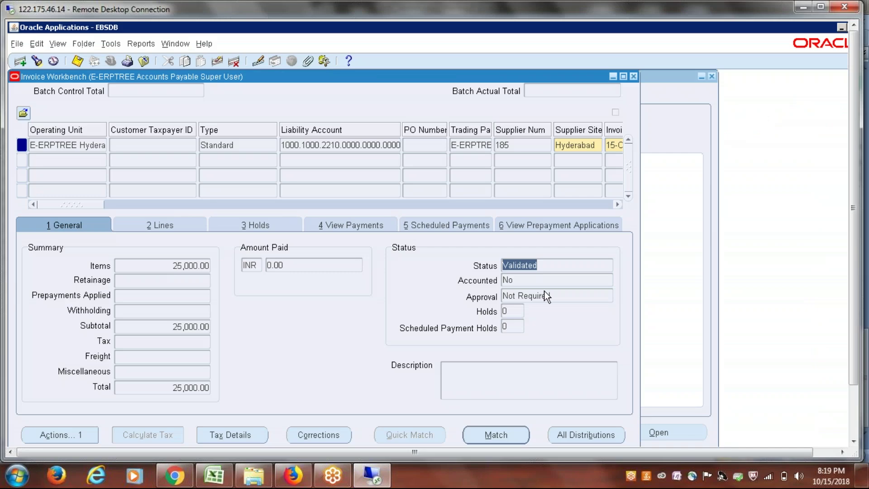
left_click(235, 145)
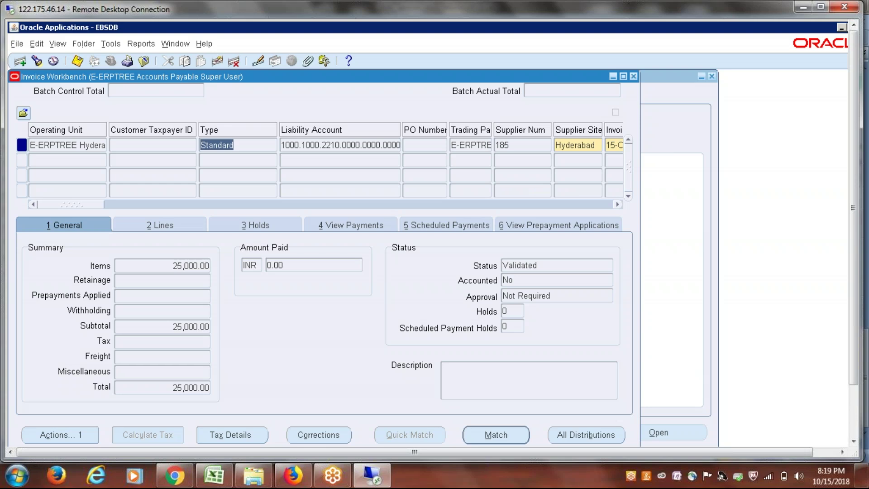
left_click(473, 145)
left_click_drag(95, 206, 124, 210)
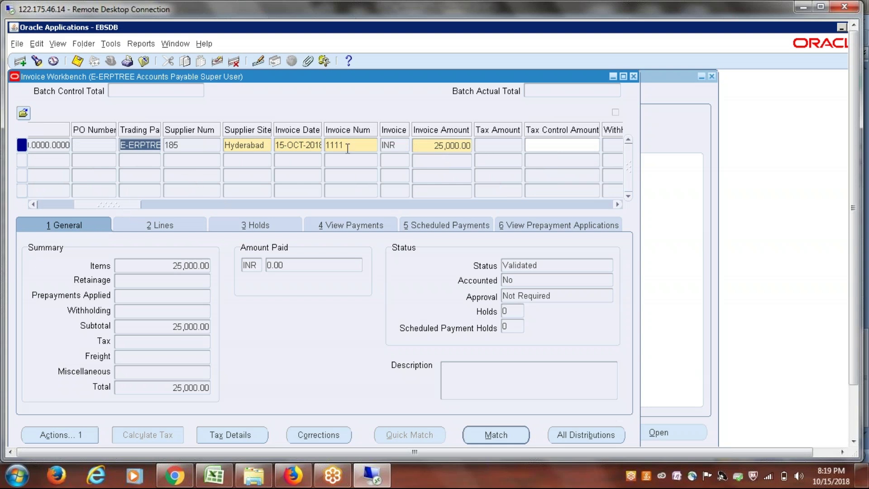
mouse_move(120, 204)
left_mouse_down()
mouse_move(227, 217)
mouse_move(120, 205)
left_mouse_up()
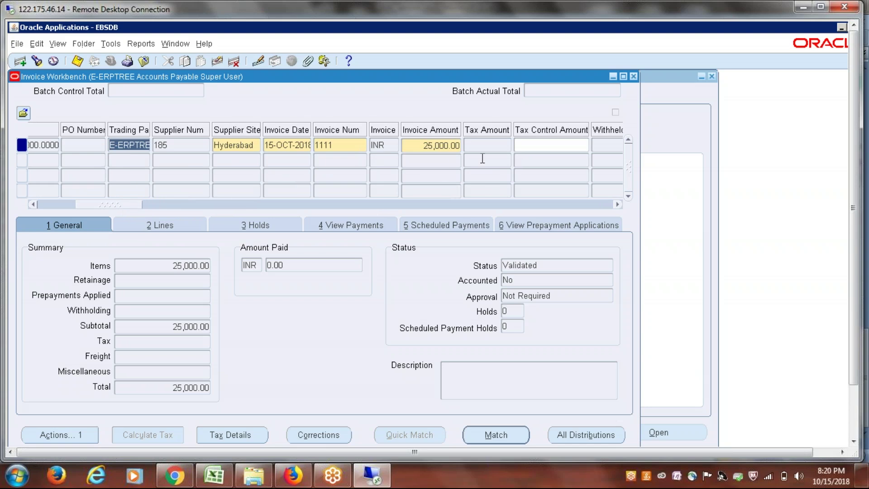
left_click(424, 145)
left_click_drag(424, 146, 475, 145)
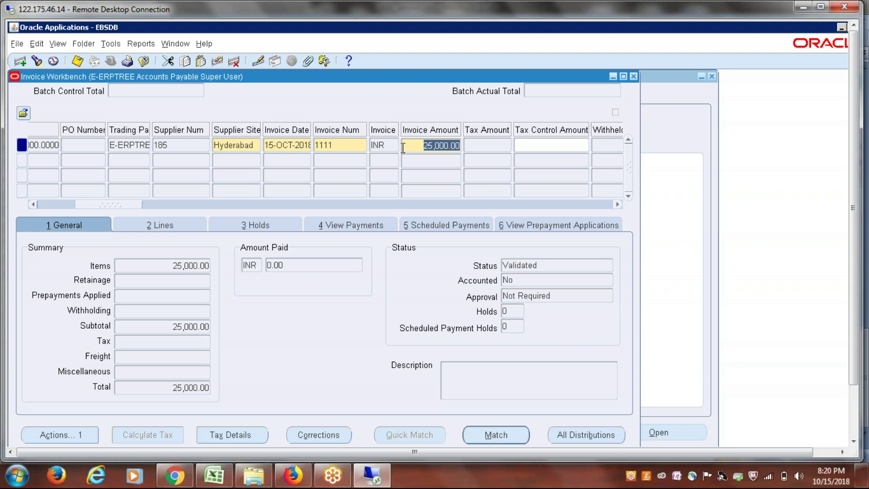
- Change the invoice number to 1122, save the invoice and check the saved number in the header
double_click(351, 145)
left_click(333, 145)
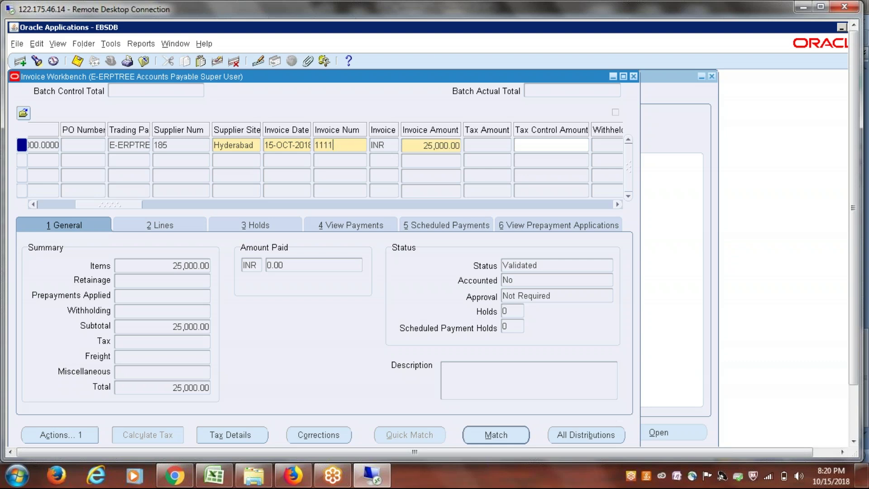
key("BackSpace")
key("BackSpace")
type("22")
key("ctrl+s")
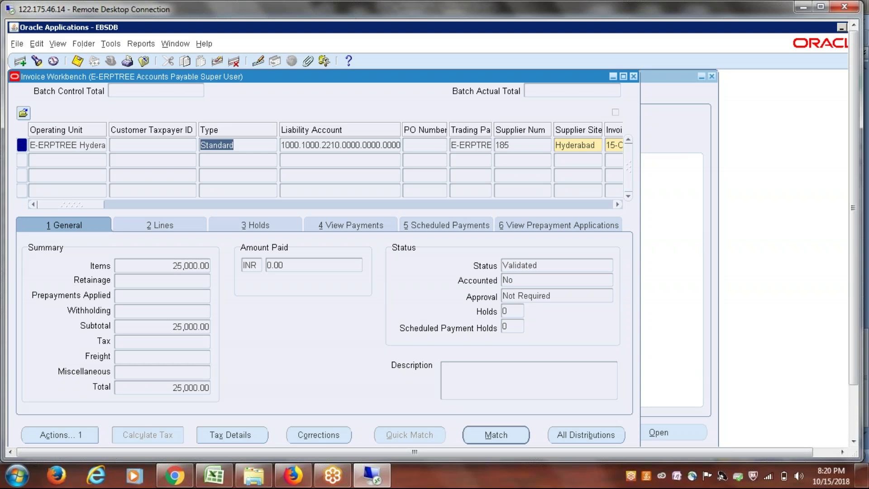
left_click_drag(91, 203, 161, 196)
double_click(223, 145)
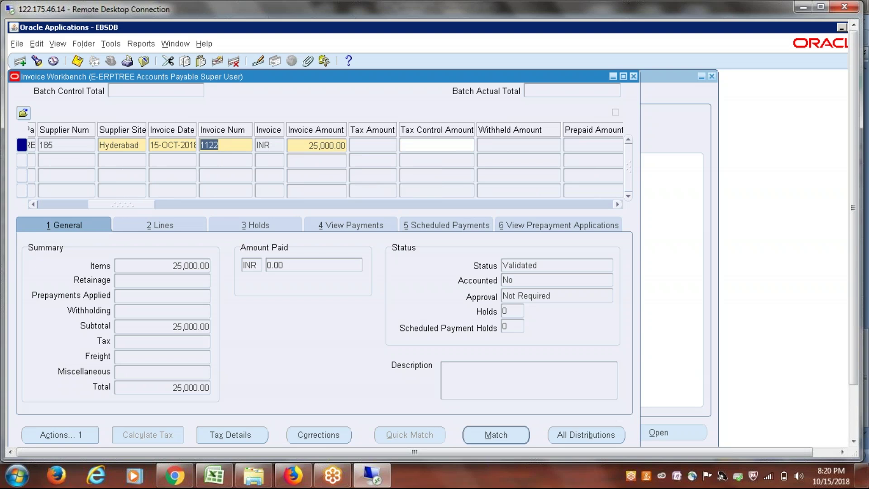
left_click(217, 145)
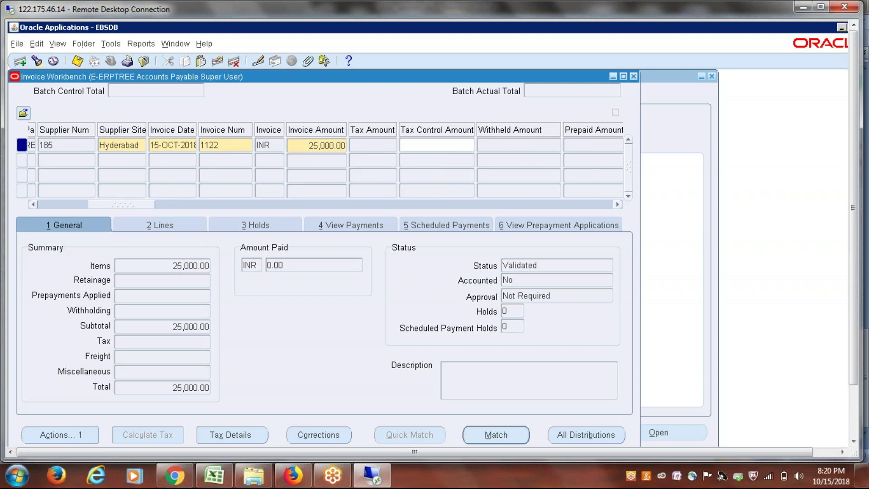
- Set the invoice amount to 10000 and save the invoice
left_click_drag(309, 145, 394, 152)
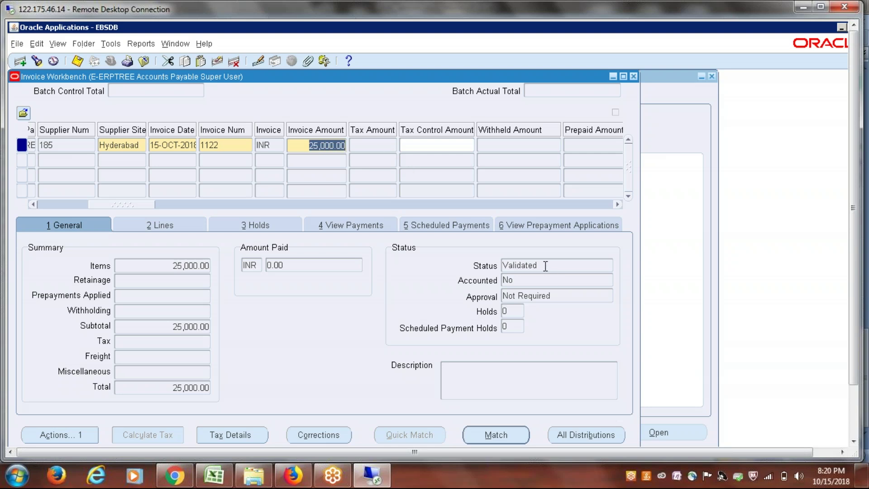
type("10000")
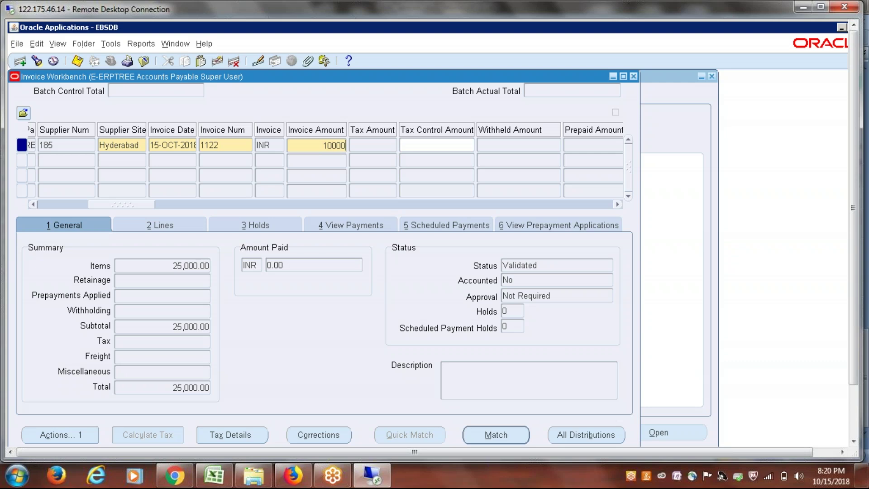
key("Tab")
key("ctrl+s")
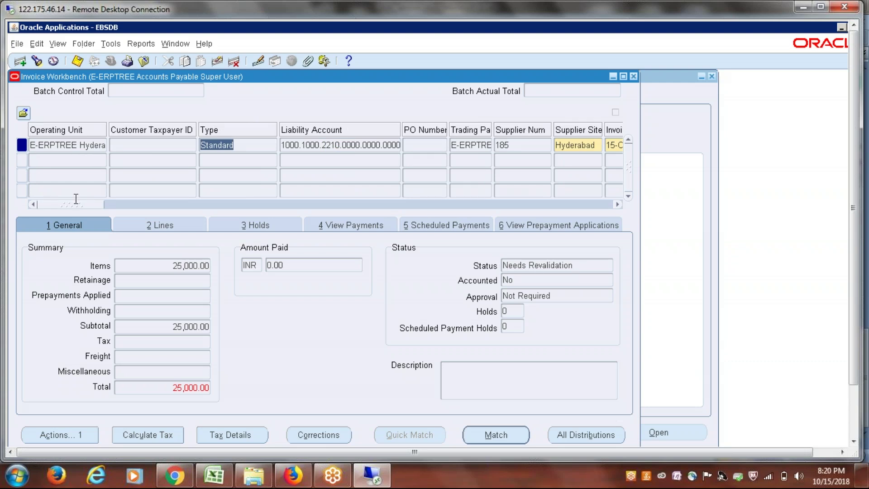
- Restore the invoice amount to 25000 in the invoice header
left_click_drag(74, 204, 143, 207)
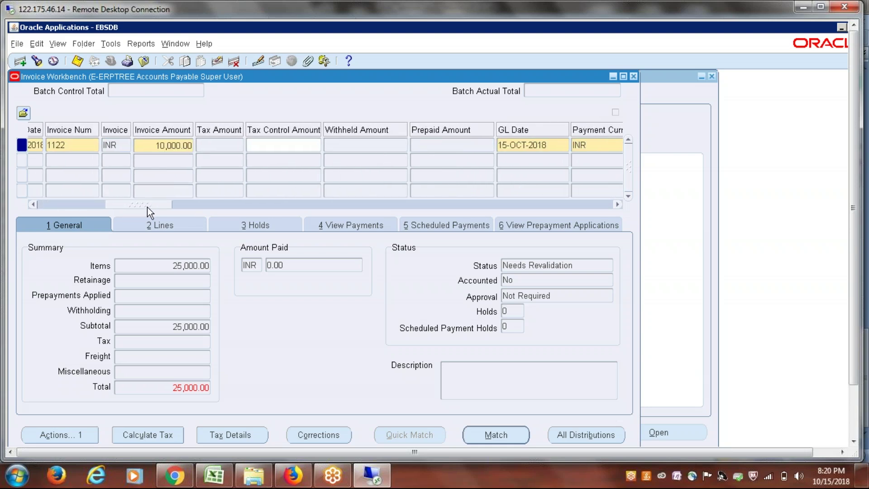
double_click(167, 144)
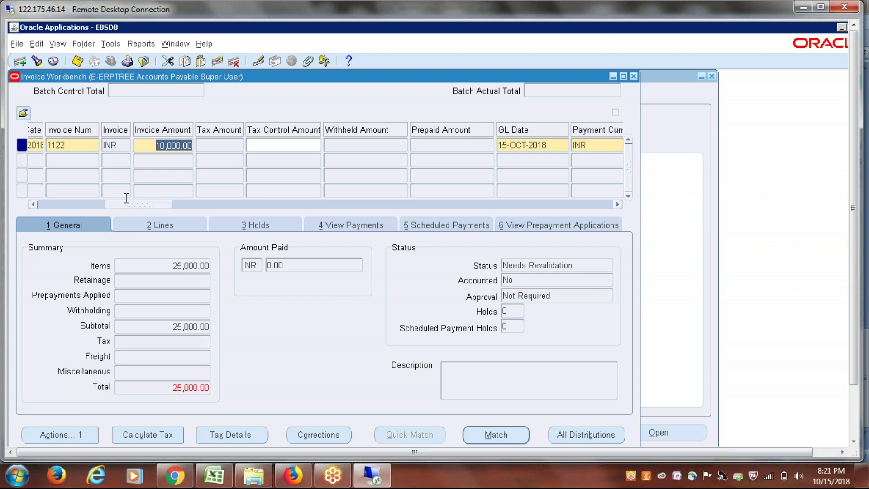
type("25")
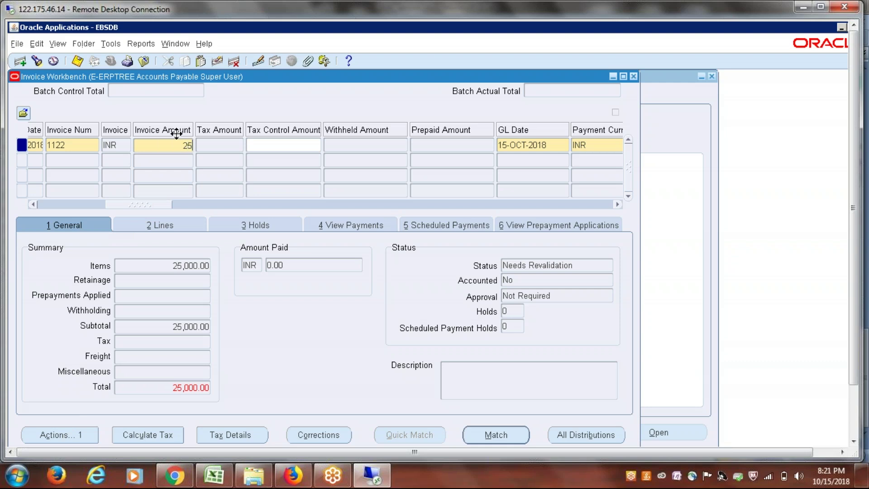
type("000")
key("Tab")
left_click(216, 145)
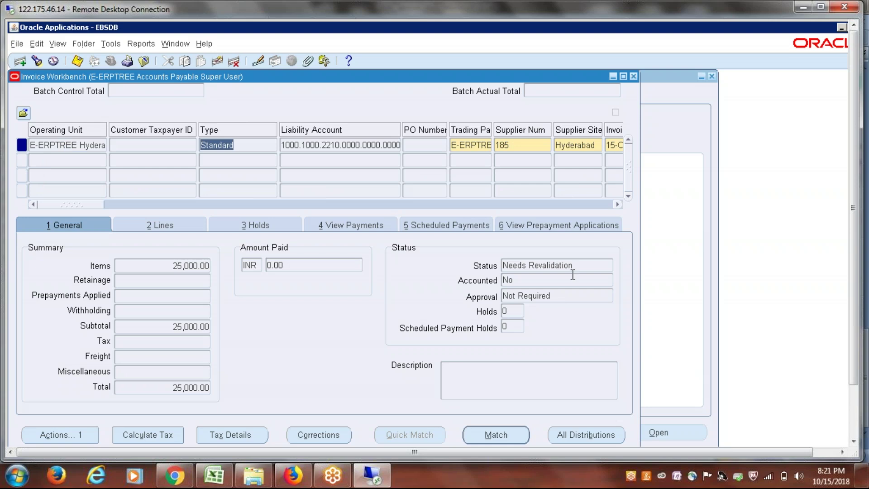
- Run the Validate action on the invoice and check its status in the general summary
left_click(73, 432)
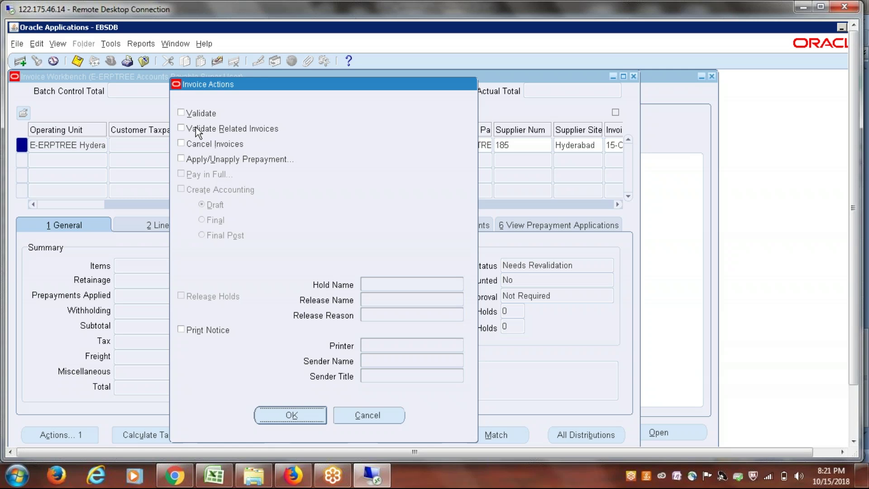
left_click(194, 114)
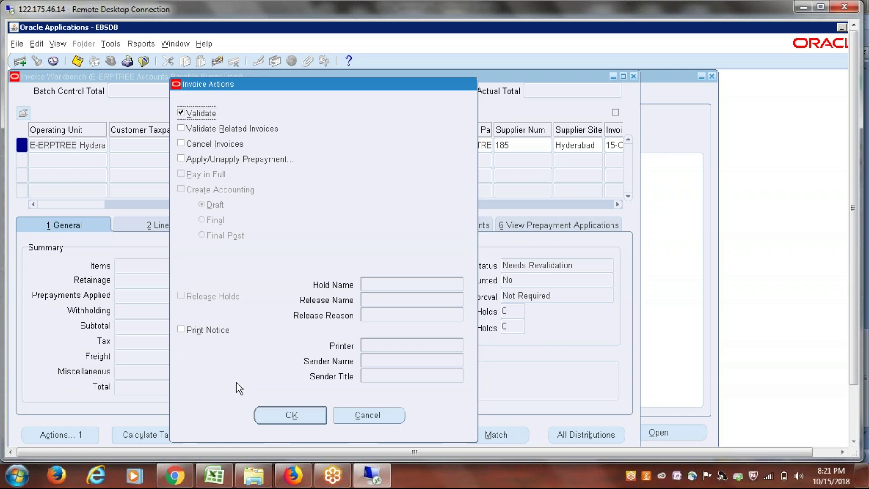
left_click(285, 414)
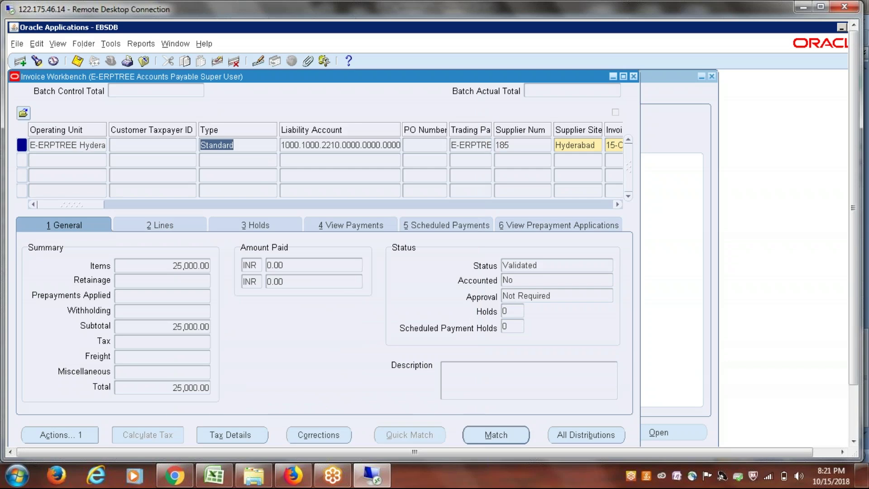
left_click(540, 266)
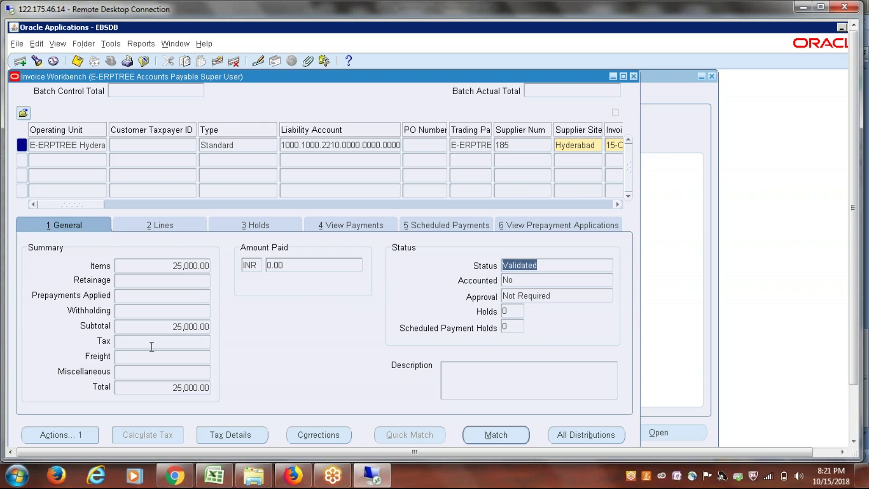
- Enable Create Accounting in the invoice's actions, keeping the Draft option, and dismiss the antivirus pop-up
left_click(52, 436)
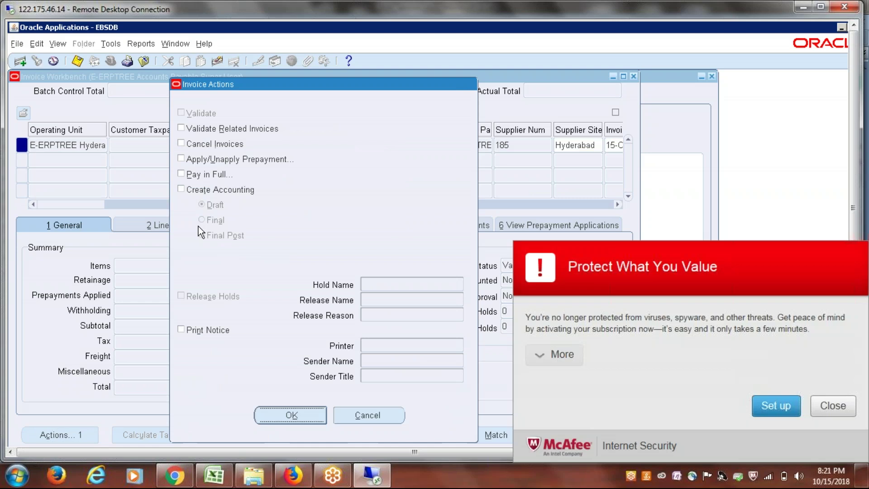
left_click(182, 189)
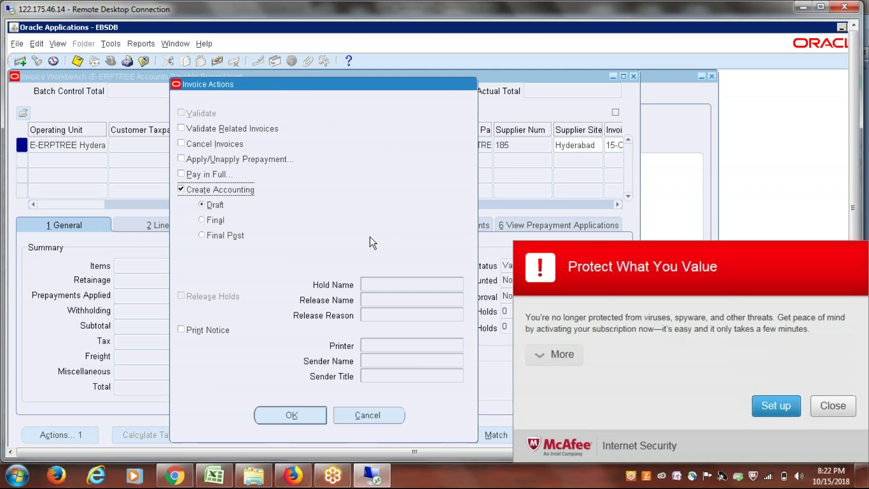
left_click(831, 406)
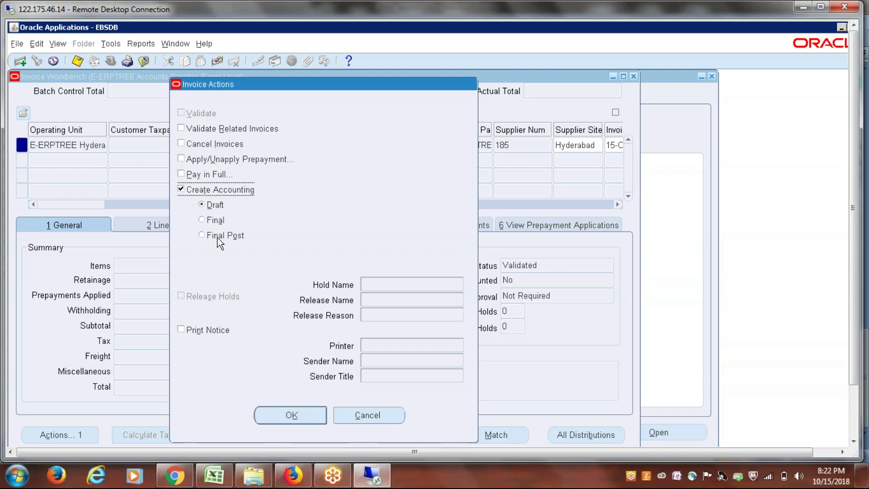
- Switch to the Excel workbook 26th_Session.xlsx and enter the heading "Create Accounting" in cell B80 of the AP sheet
left_click(214, 475)
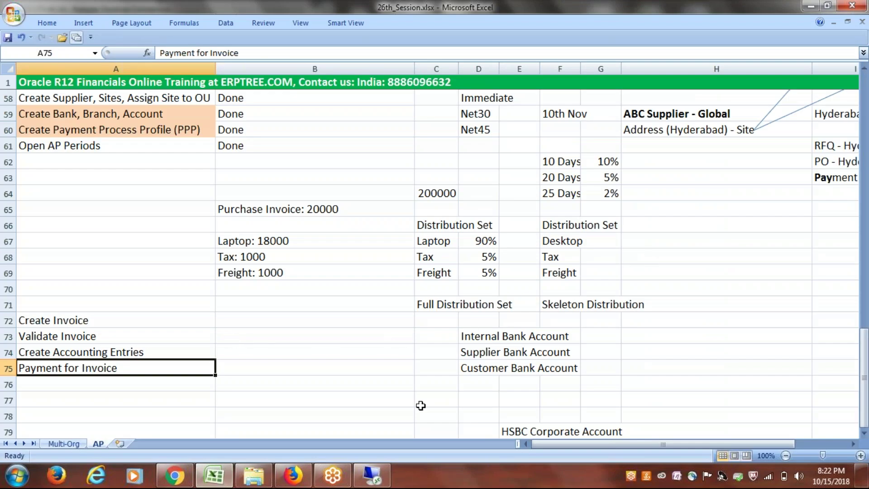
left_click_drag(865, 434, 865, 434)
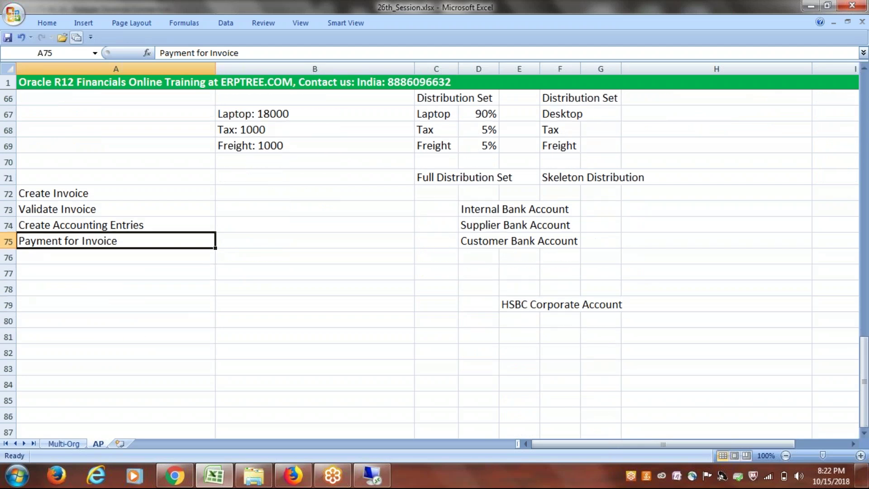
left_click(314, 338)
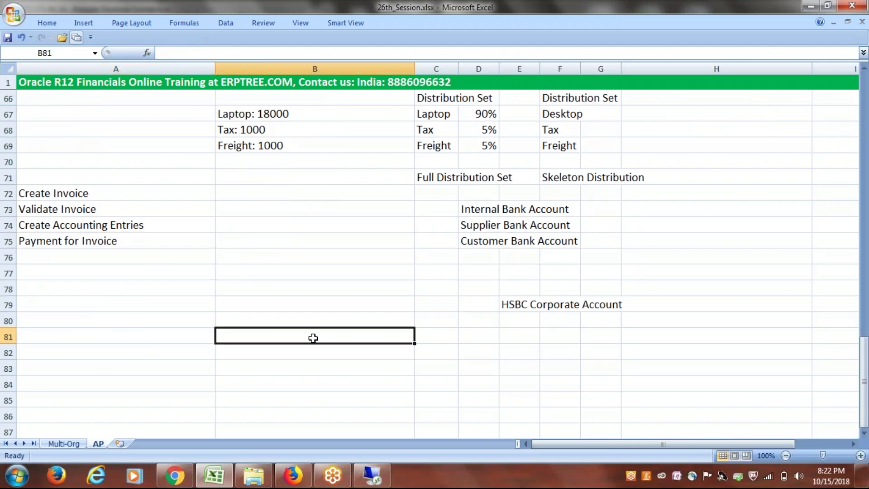
type("Dr")
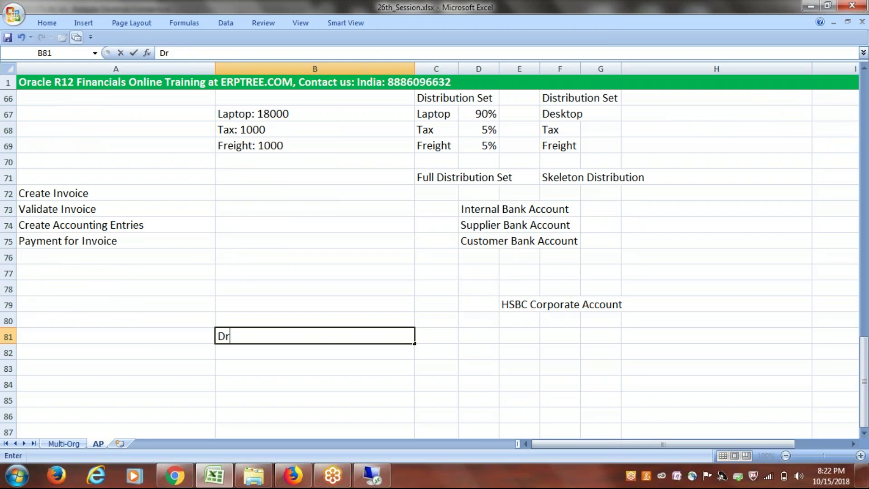
key("BackSpace")
key("BackSpace")
left_click(257, 319)
type("A")
key("BackSpace")
type("Create Accounting")
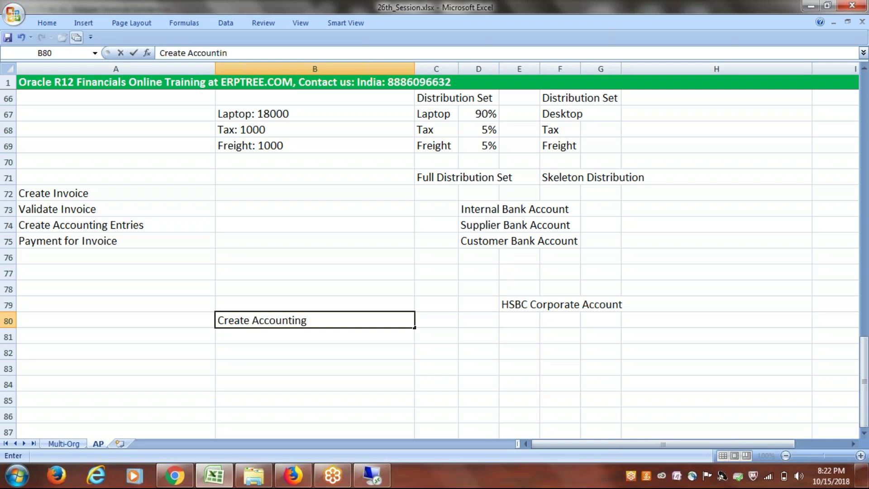
- List the accounting options "Draft:", "Final" and "Final Post" in cells B81 to B83 under the heading
left_click(249, 334)
type("raft")
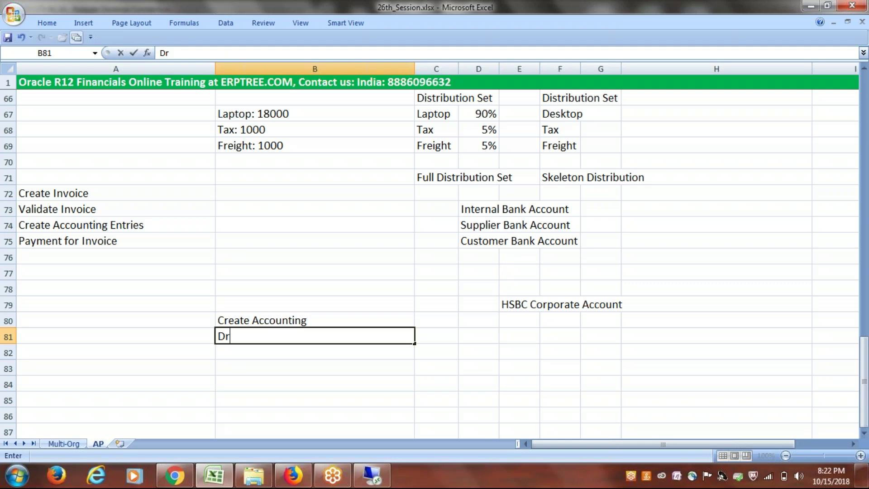
key("Return")
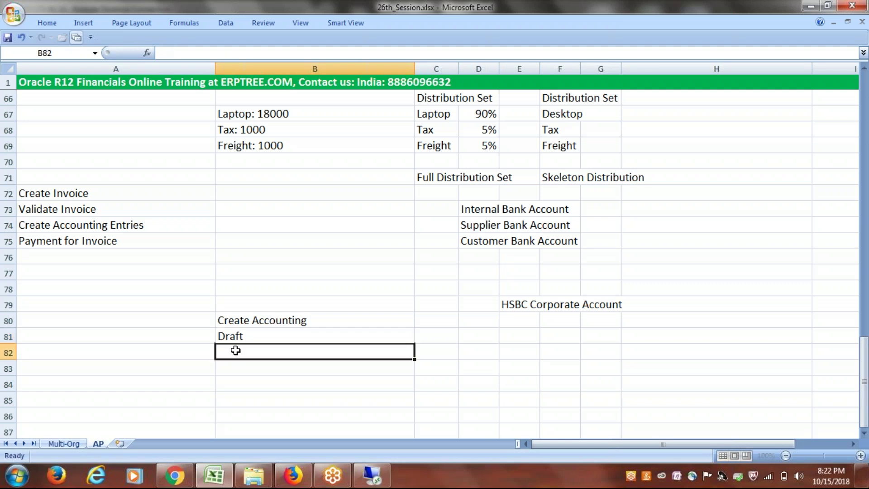
type("Final")
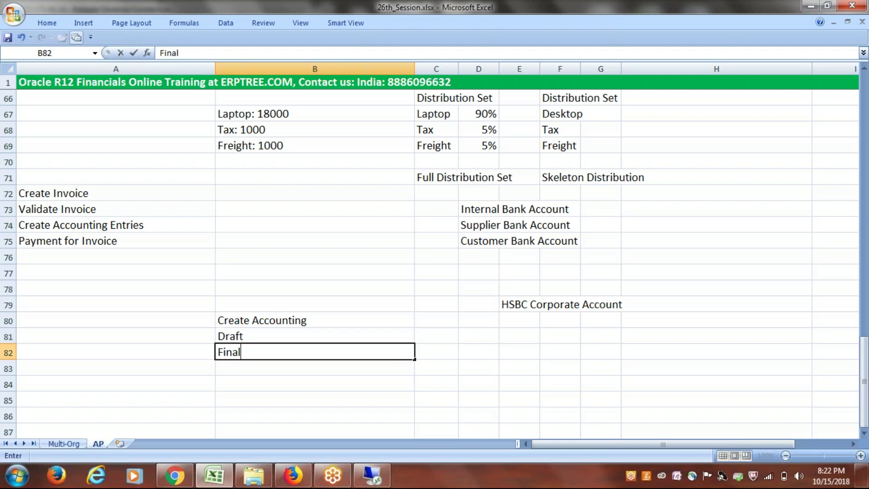
key("Return")
type("Final")
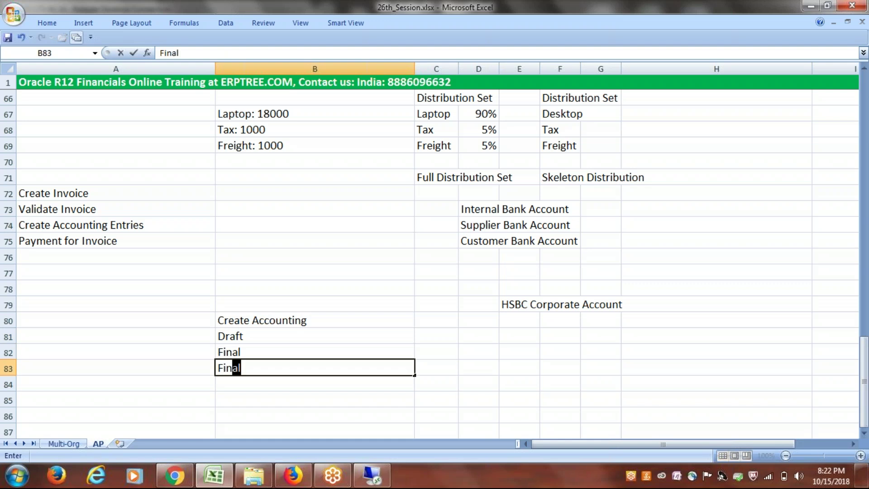
type(" Post")
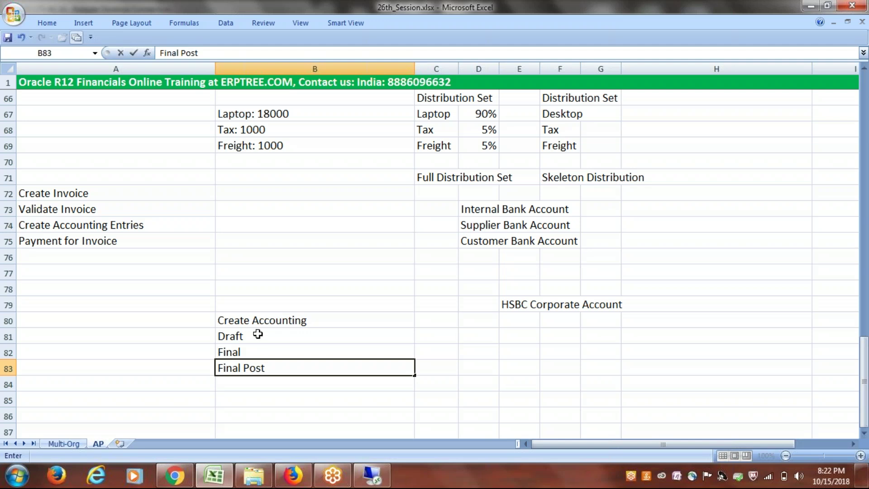
double_click(253, 335)
type(":")
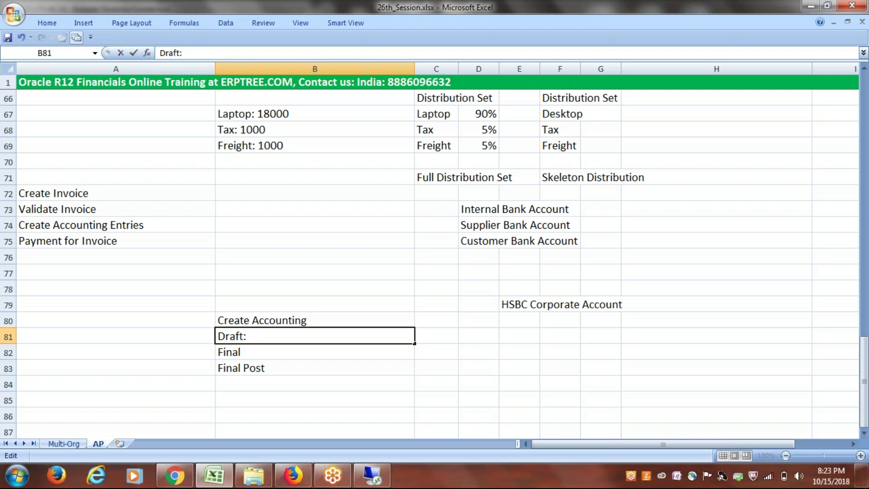
- Format the "Create Accounting" heading in B80 as bold red text
left_click(309, 321)
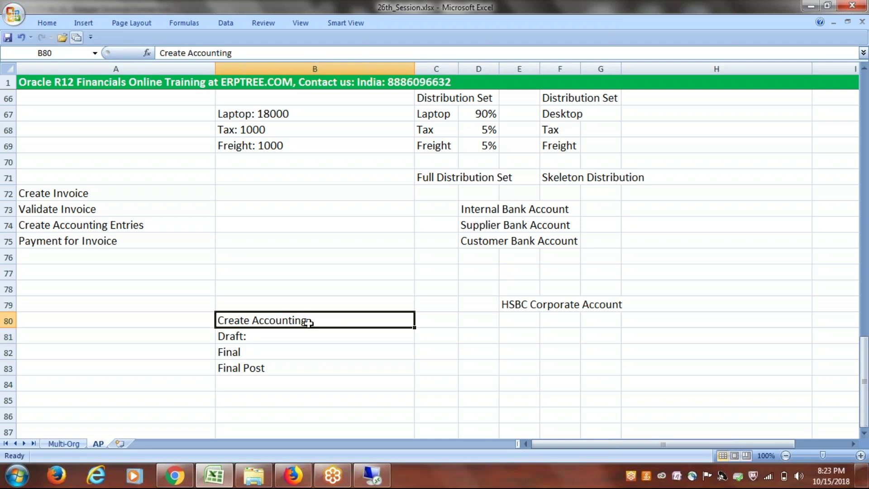
key("ctrl+b")
left_click(41, 24)
left_click(209, 66)
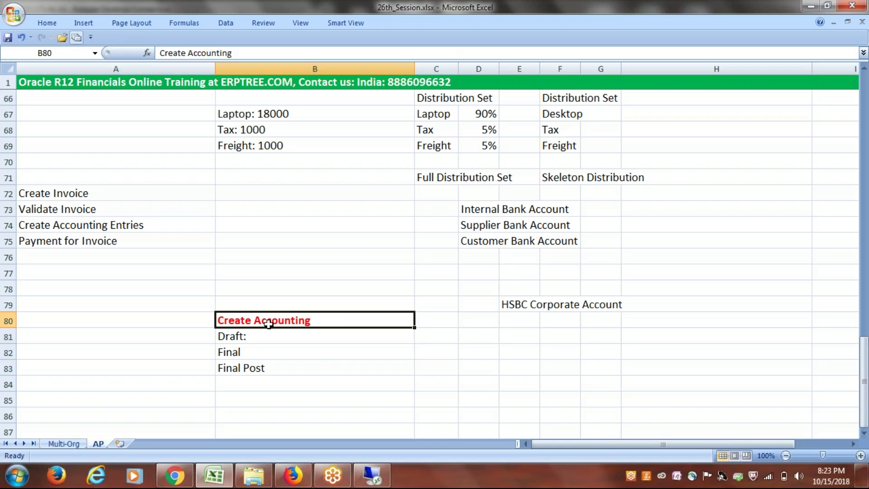
- Check the Draft option in the Oracle invoice actions, return to Excel and complete B81 as "Draft: Sample Accounting Entries"
key("alt+Tab")
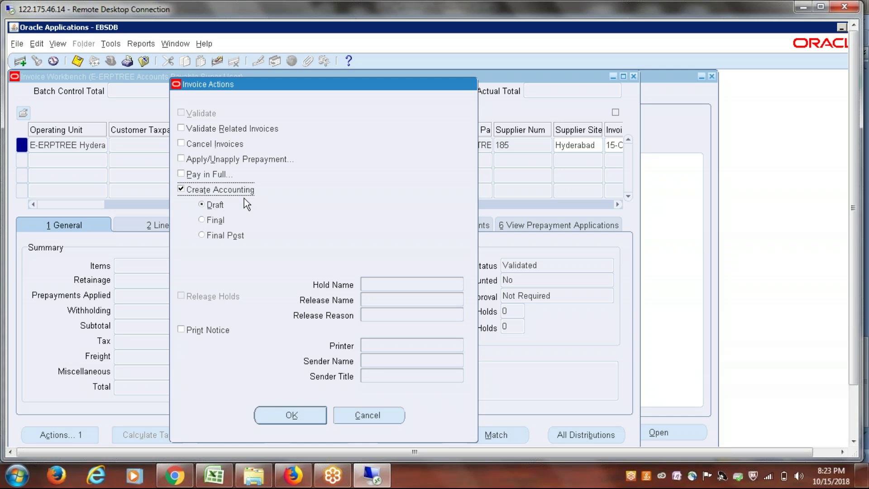
key("alt+Tab")
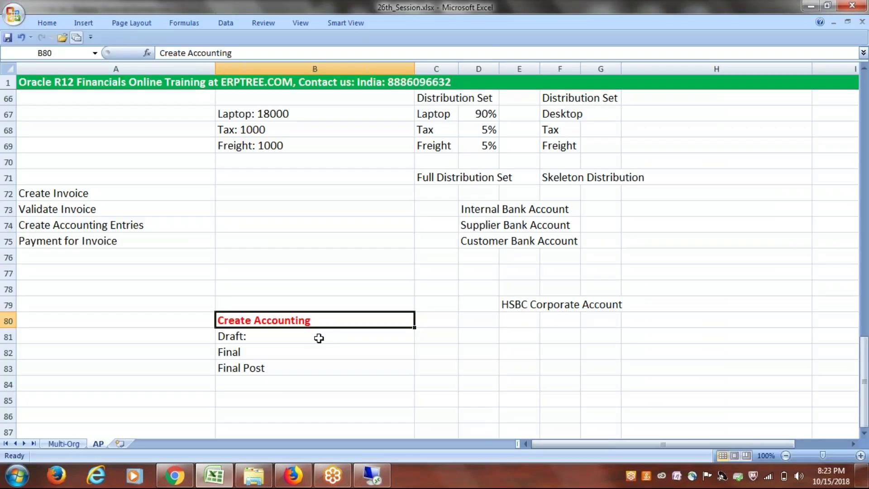
double_click(284, 335)
type("S")
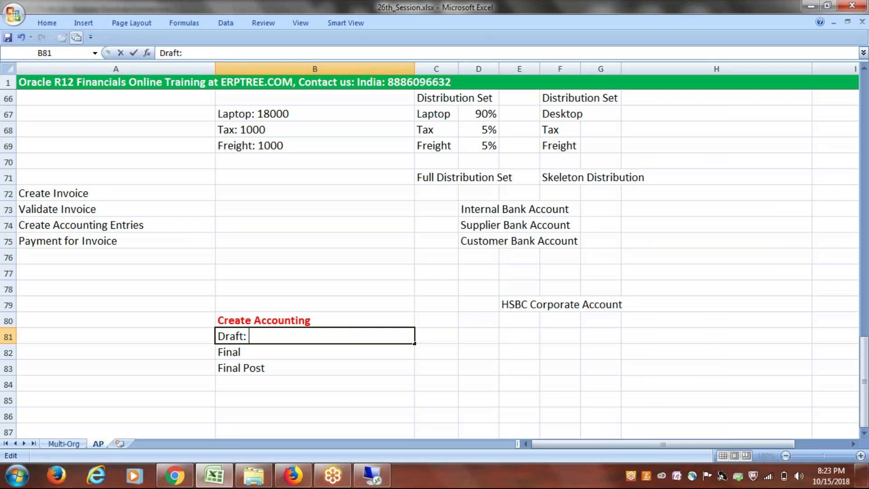
type("ample A")
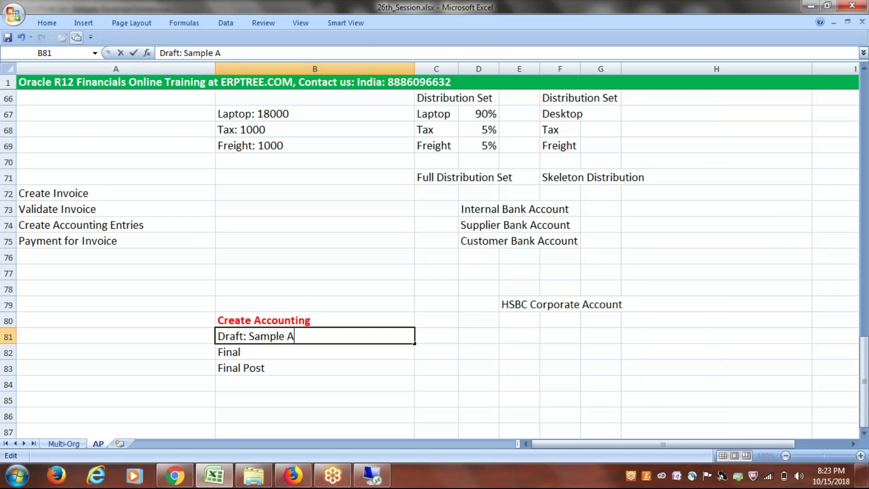
type("ccounting ")
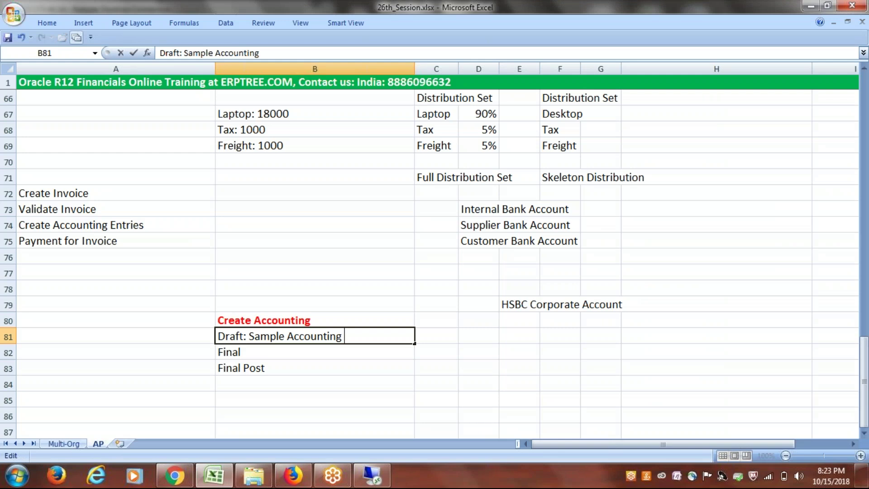
type("Entries")
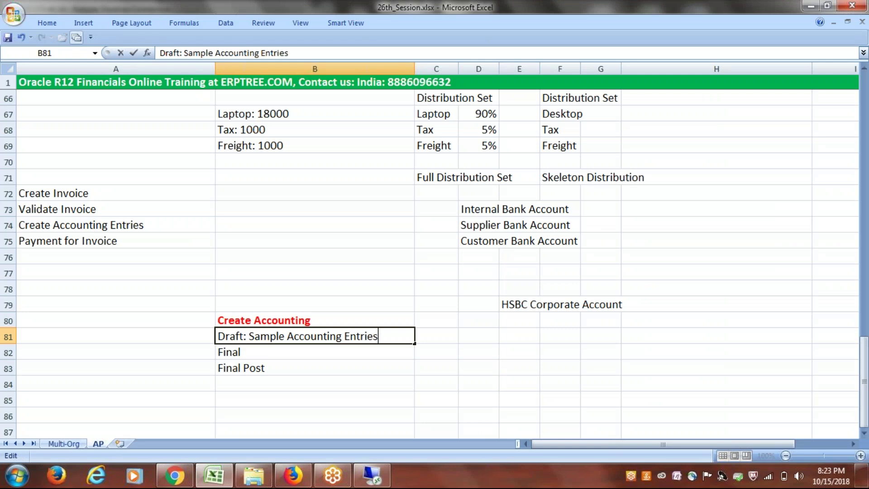
- Select the Final accounting option in the Oracle invoice actions and complete Excel cell B82 as "Final: Real Accounting Entries"
double_click(269, 352)
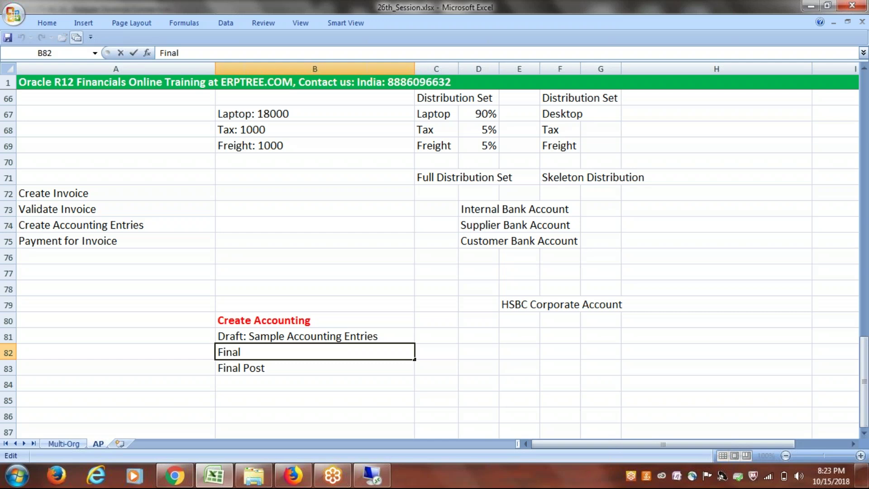
type(":")
key("alt+Tab")
left_click(202, 220)
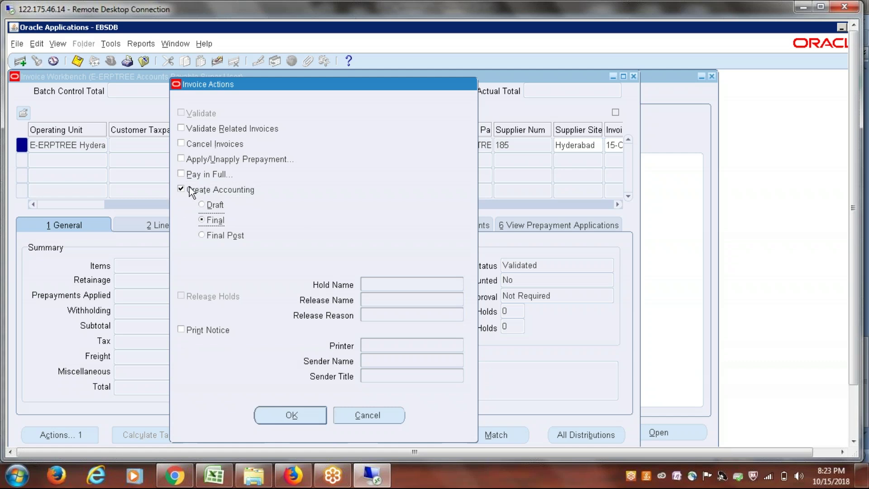
key("alt+Tab")
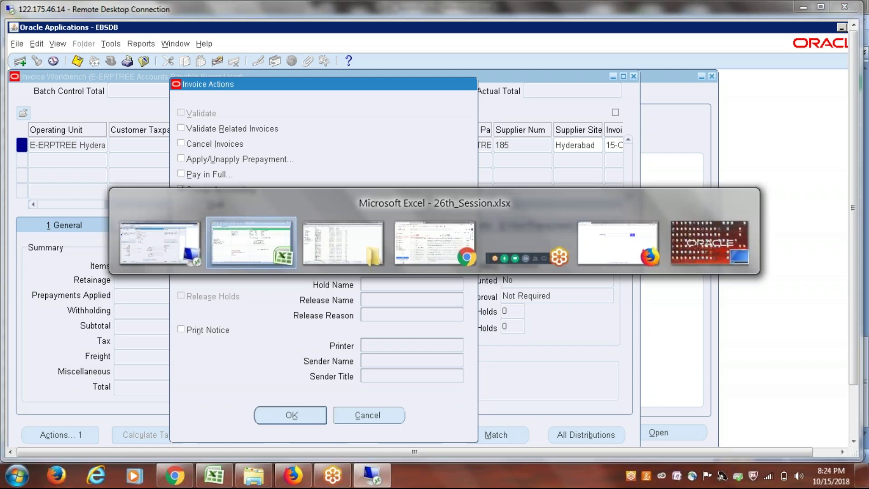
type("Real Accounting")
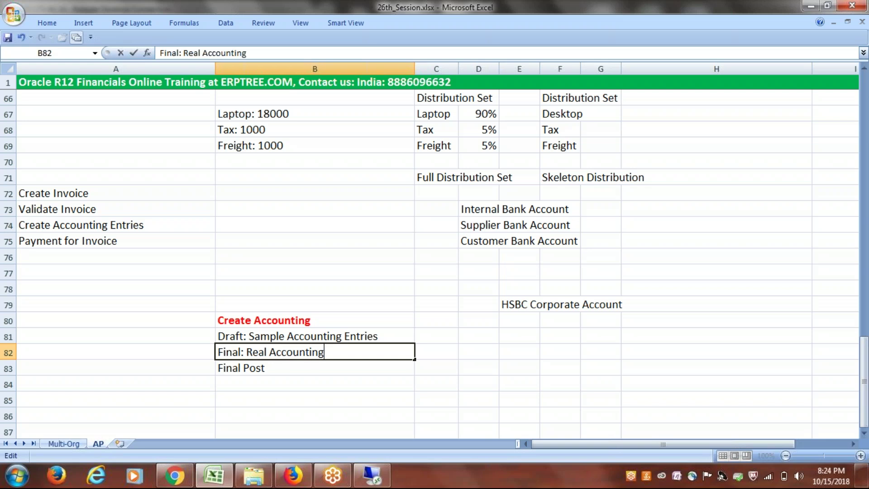
type(" Entries")
left_click(341, 382)
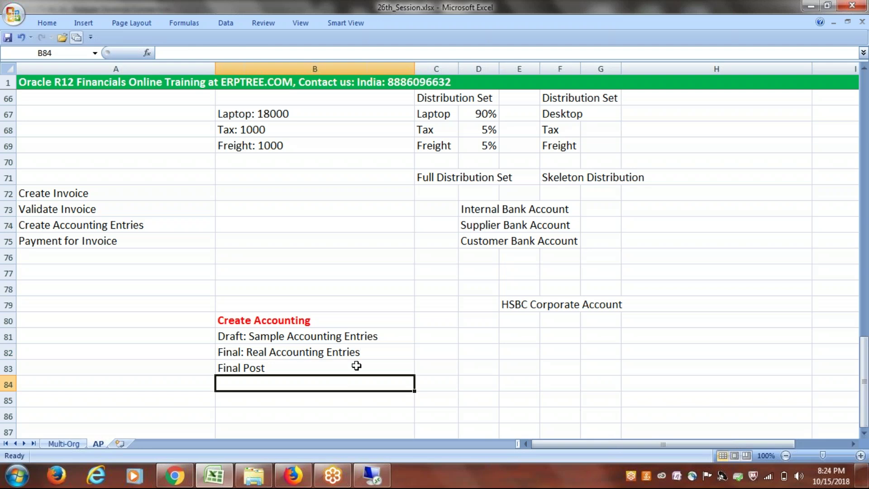
left_click(339, 352)
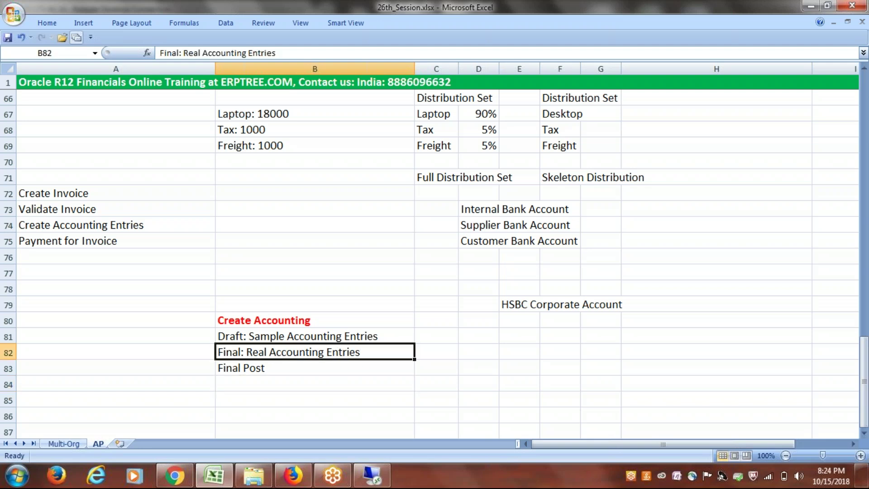
- Switch to the Oracle invoice actions and select the Final Post option for Create Accounting
left_click(240, 368)
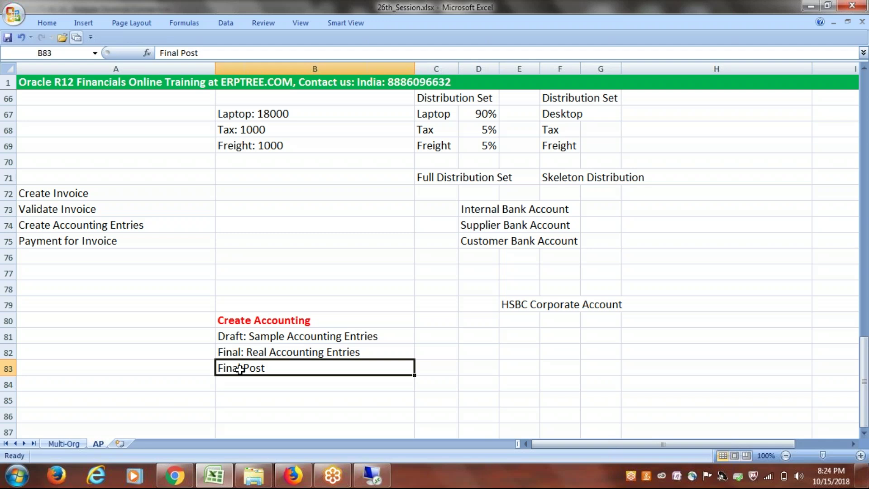
key("alt+Tab")
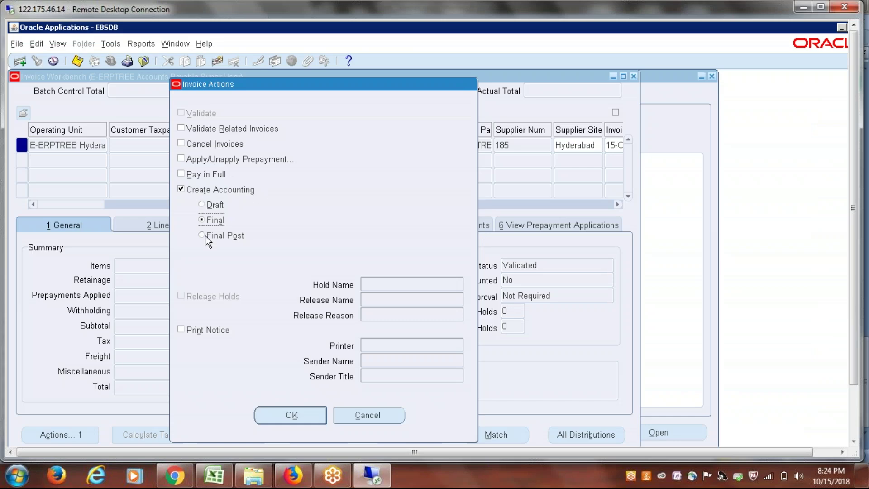
left_click(203, 237)
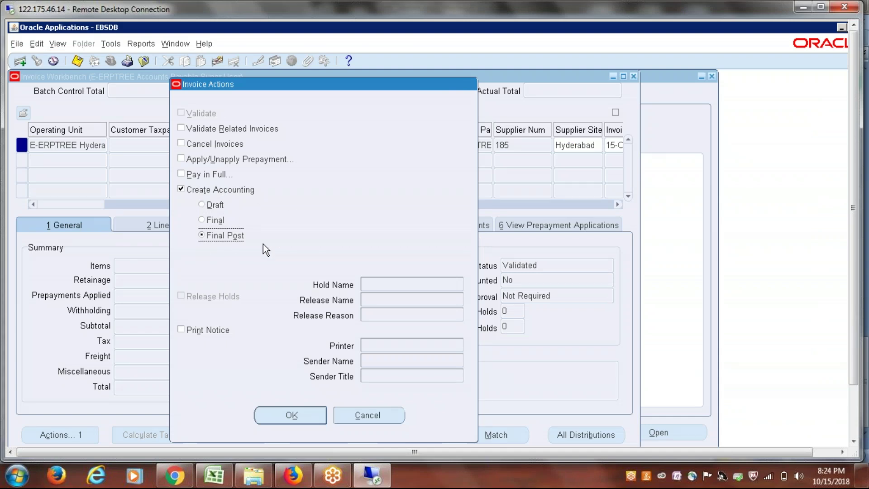
- Switch to Excel and complete cell B83 as "Final Post: Real Accounting Entries, Transfer to GL, Post"
key("alt+Tab")
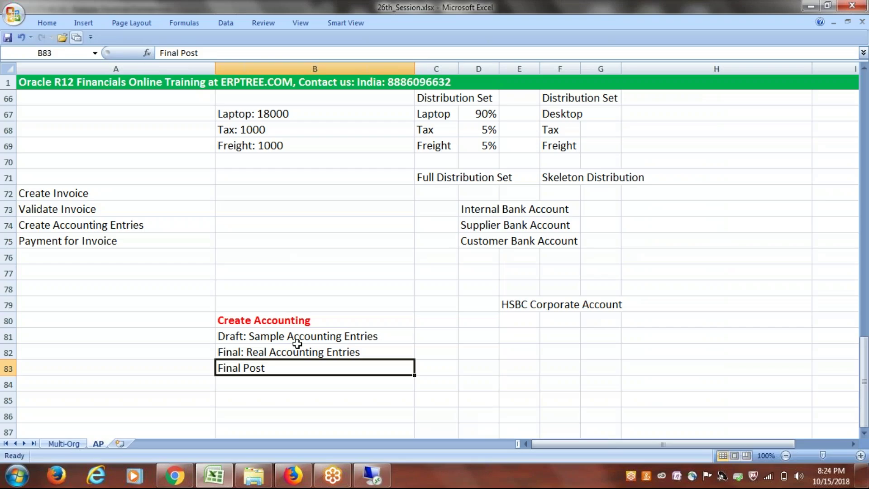
double_click(281, 367)
type(": R")
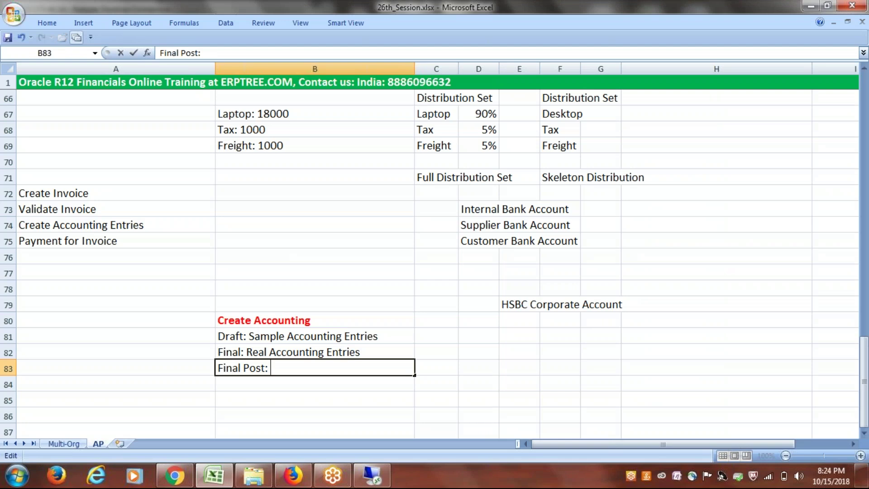
type("eal Accountin")
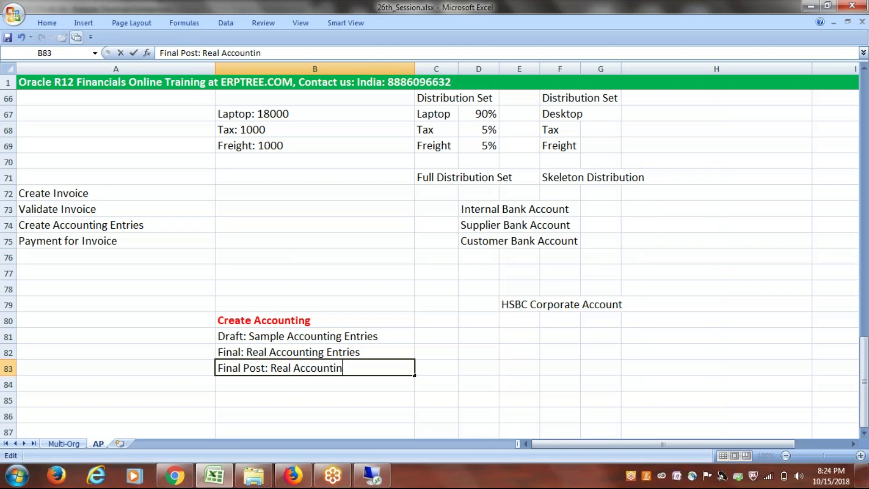
type("g Entries")
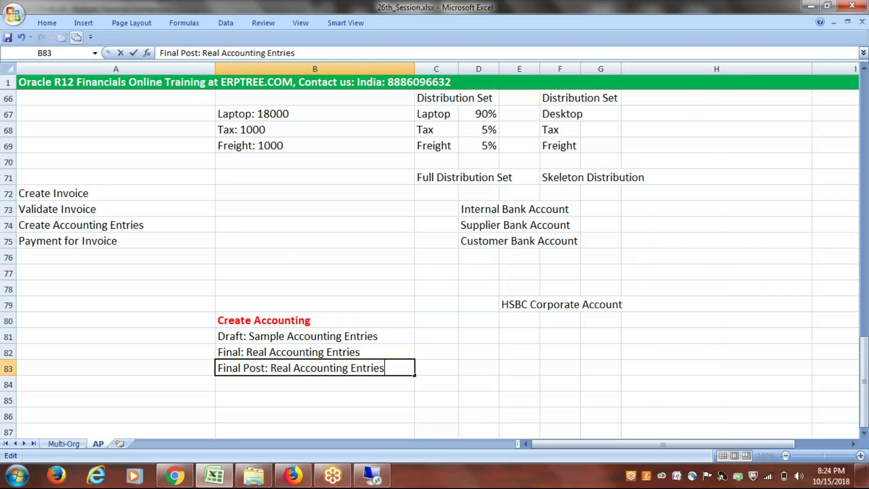
type(", Transfer to GL")
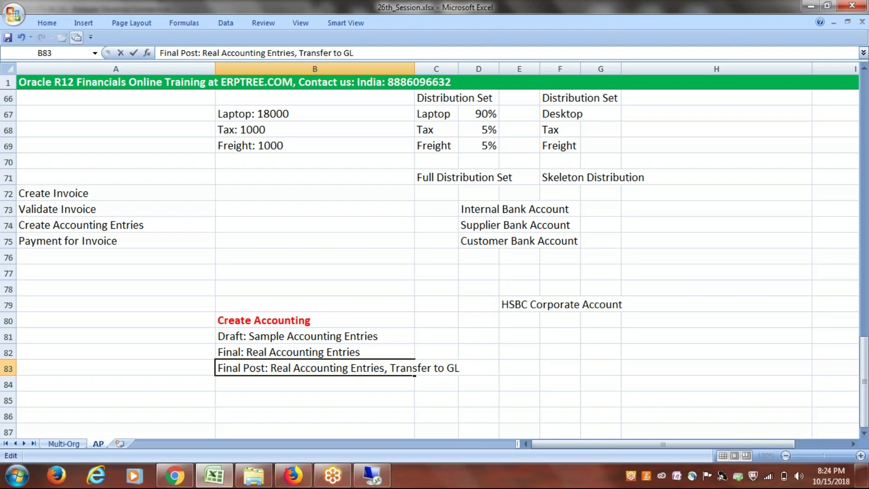
type(",")
type("p")
key("BackSpace")
type("Post")
- Extend the red heading in B80 to "Create Accounting - Modes"
double_click(338, 322)
type("- Modes")
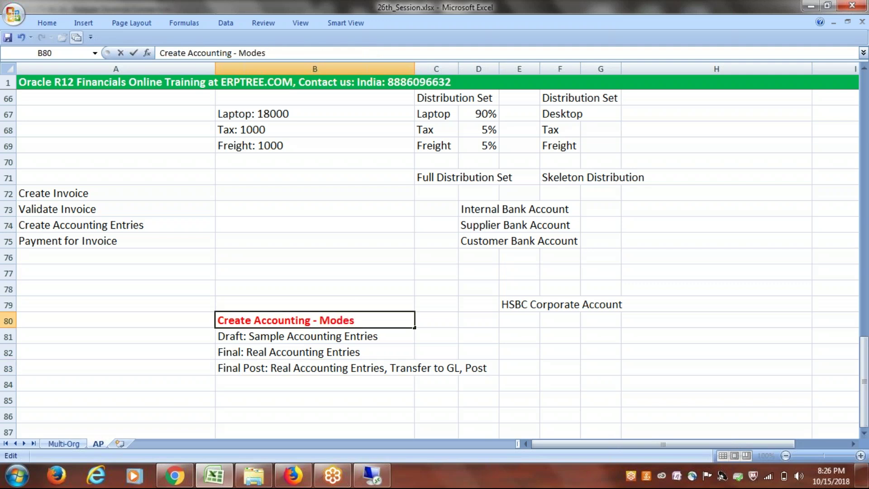
left_click(493, 357)
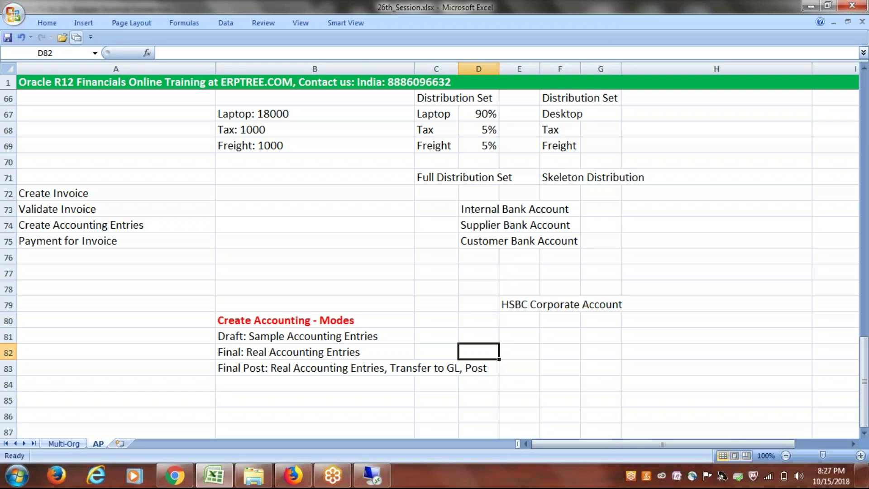
- Switch to the Oracle invoice actions, run Create Accounting in Final Post mode and acknowledge the completion note
key("alt+Tab")
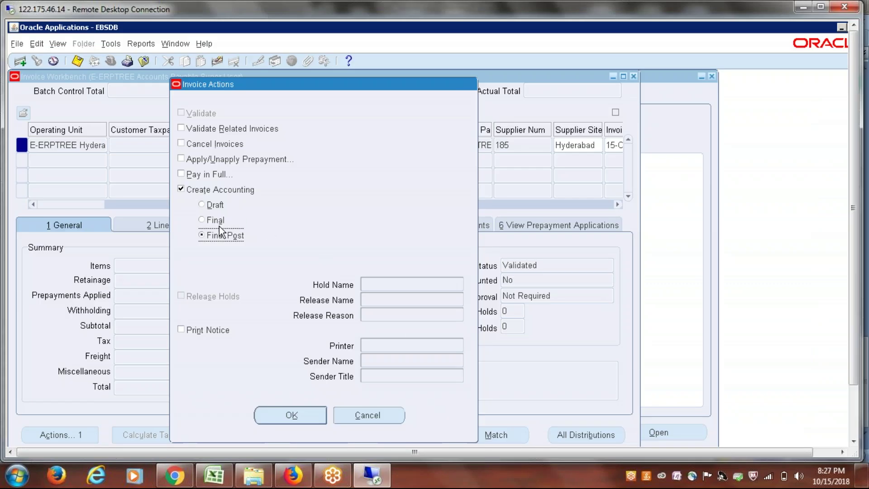
left_click(188, 192)
left_click(181, 190)
left_click(204, 239)
left_click(291, 416)
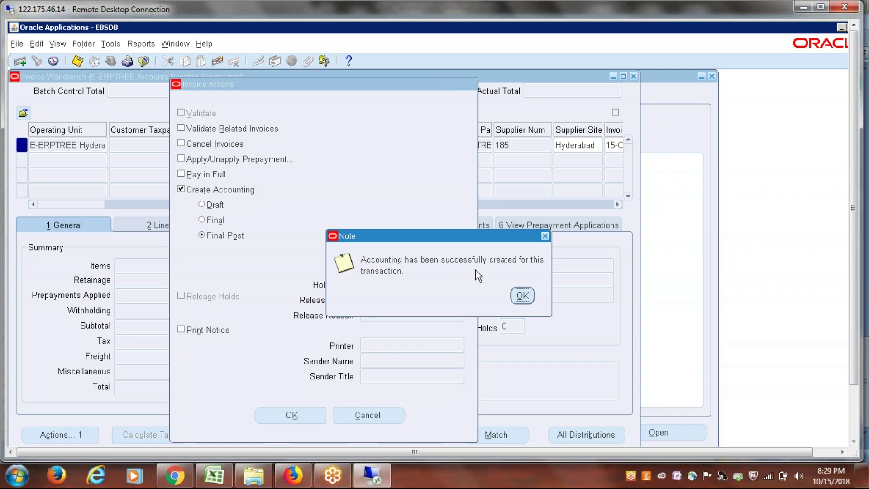
left_click(522, 296)
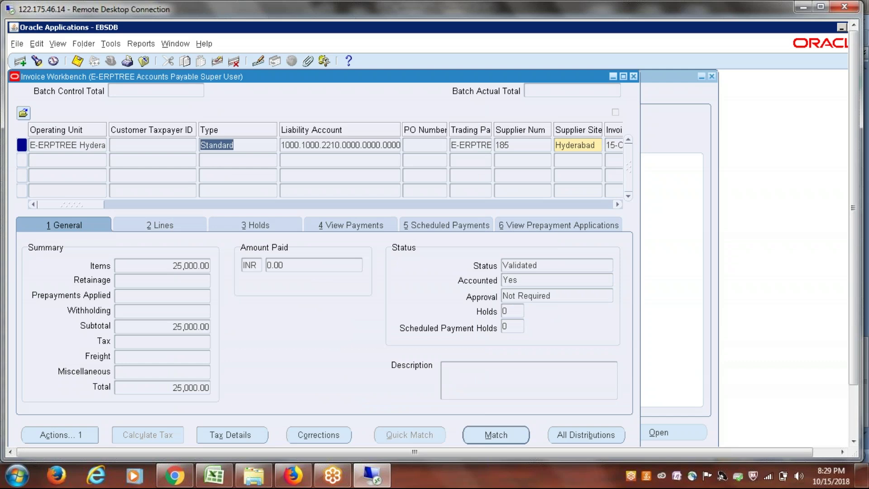
- Check the invoice's Accounted status, select the invoice's Type field and open the View Accounting report
left_click(519, 284)
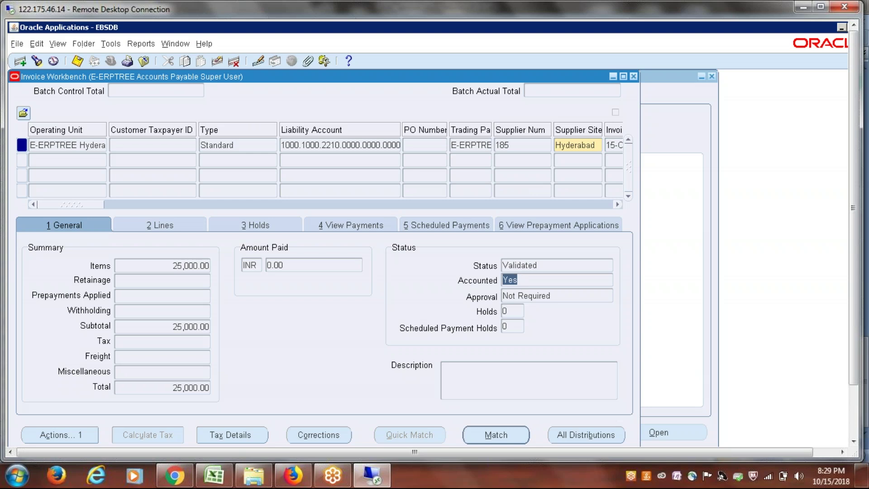
key("Right")
left_click(220, 175)
left_click(238, 145)
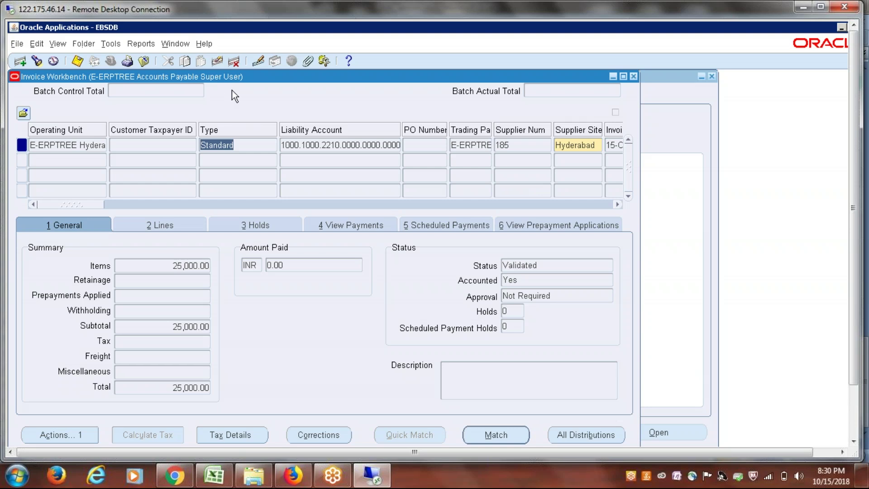
left_click(127, 145)
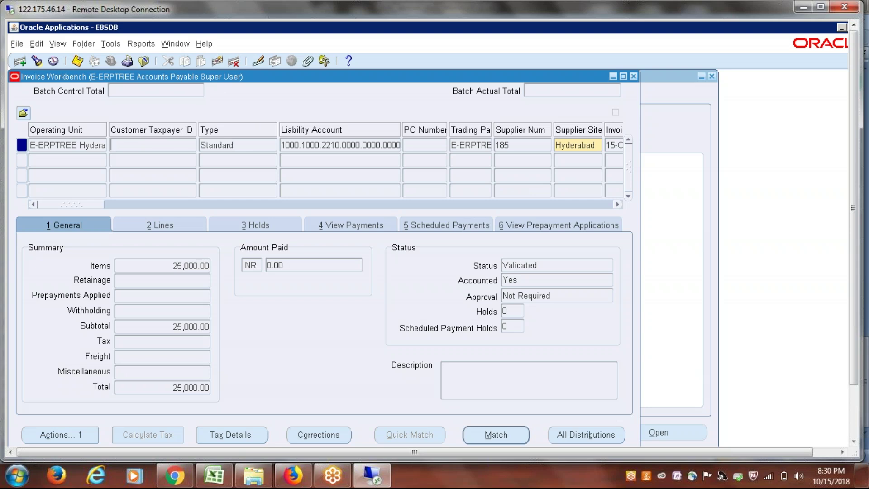
left_click(250, 145)
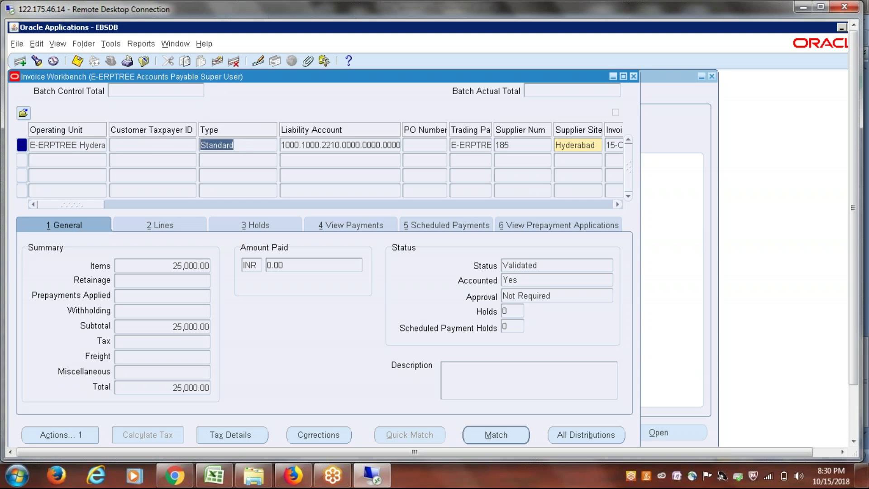
left_click(136, 45)
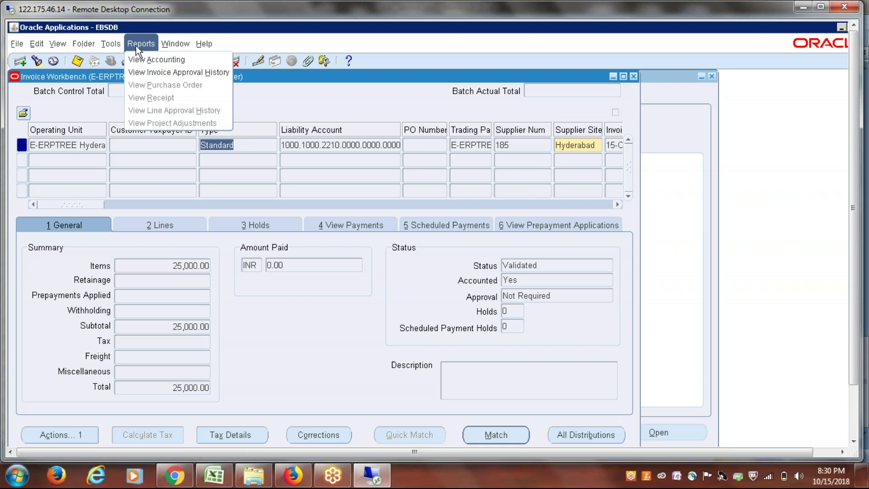
left_click(155, 58)
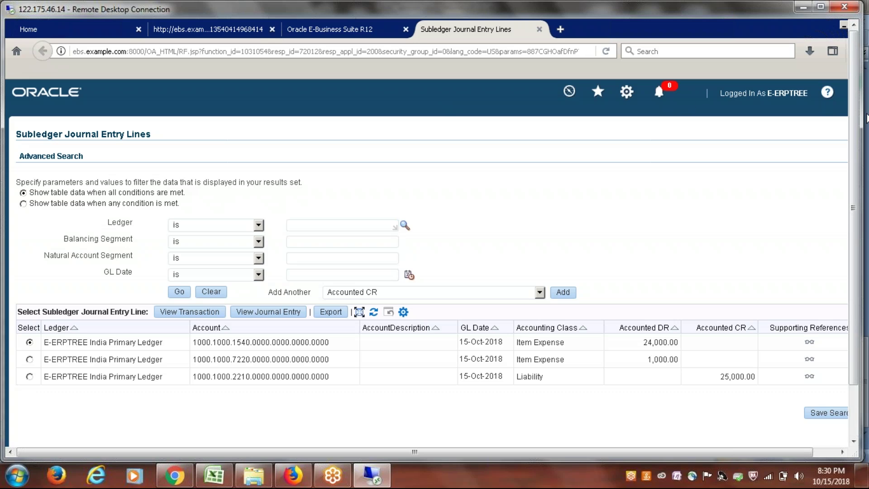
- Examine the accounting class, account combination and accounted debit of the two Item Expense journal lines
scroll(855, 113, "down", 3)
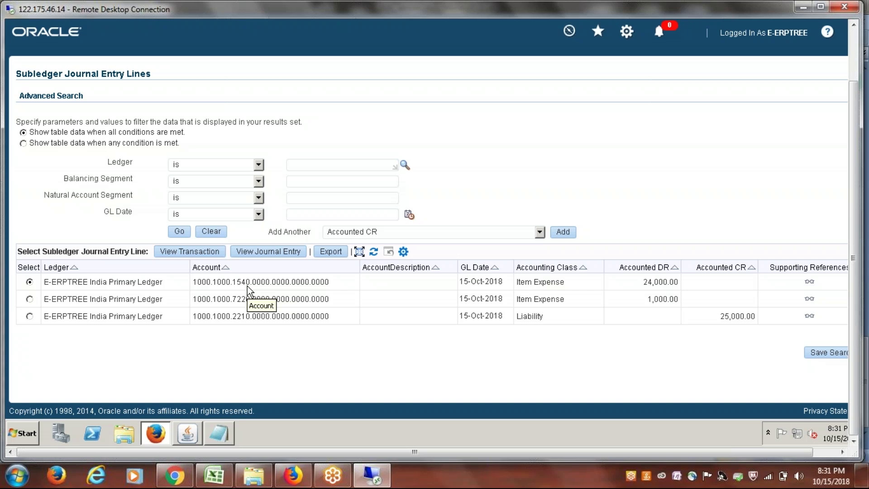
triple_click(548, 287)
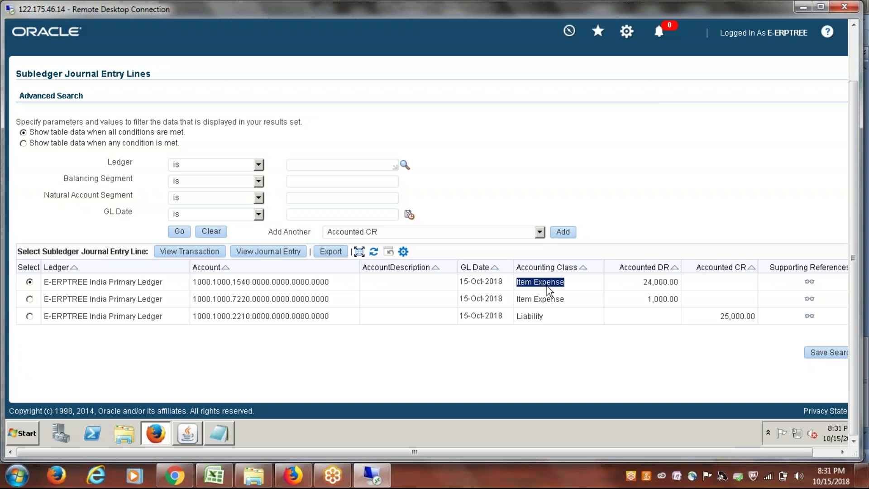
triple_click(547, 302)
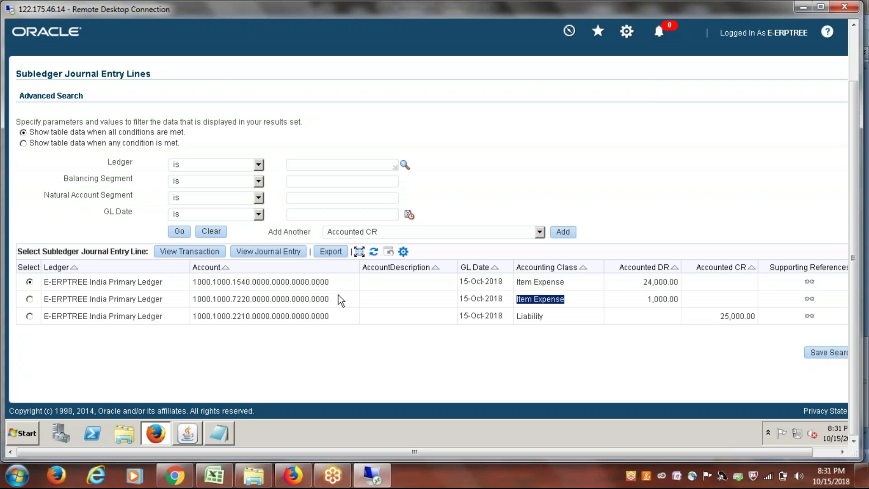
left_click(299, 291)
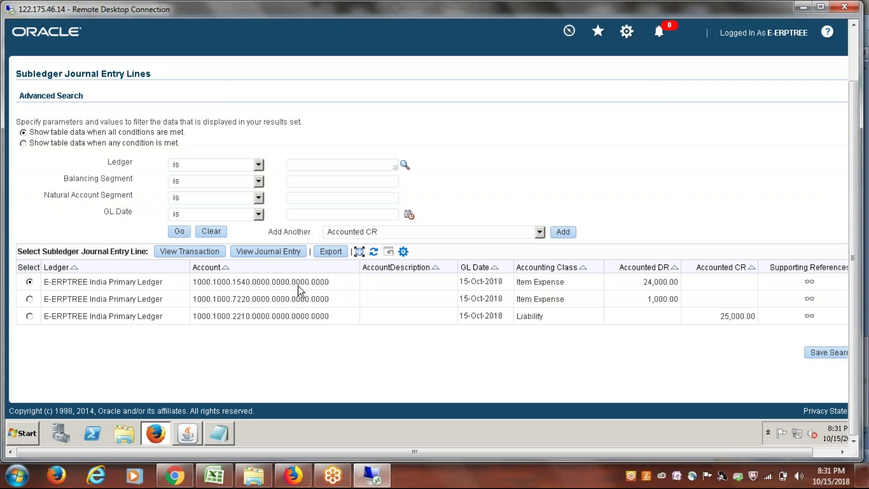
triple_click(298, 283)
double_click(298, 303)
left_click(297, 303)
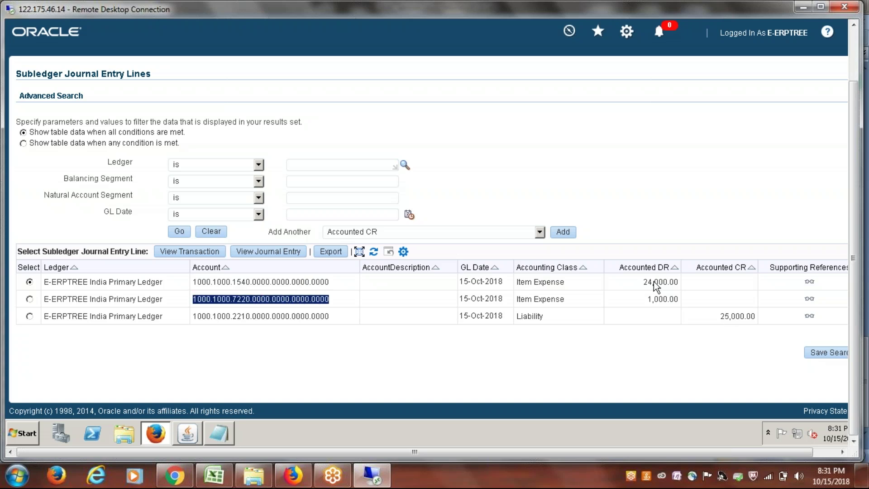
left_click(655, 283)
triple_click(655, 283)
triple_click(660, 299)
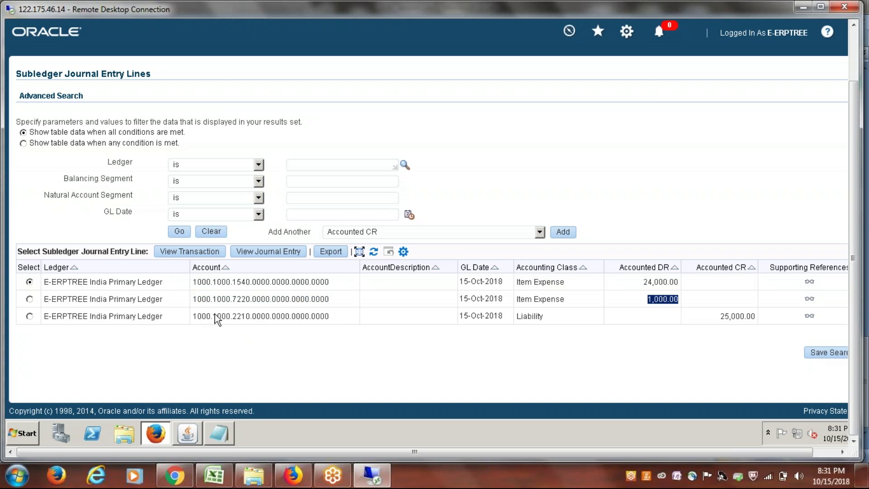
- Examine the Liability line's account and accounted credit, and compare the credit with the two expense debits
left_click(240, 322)
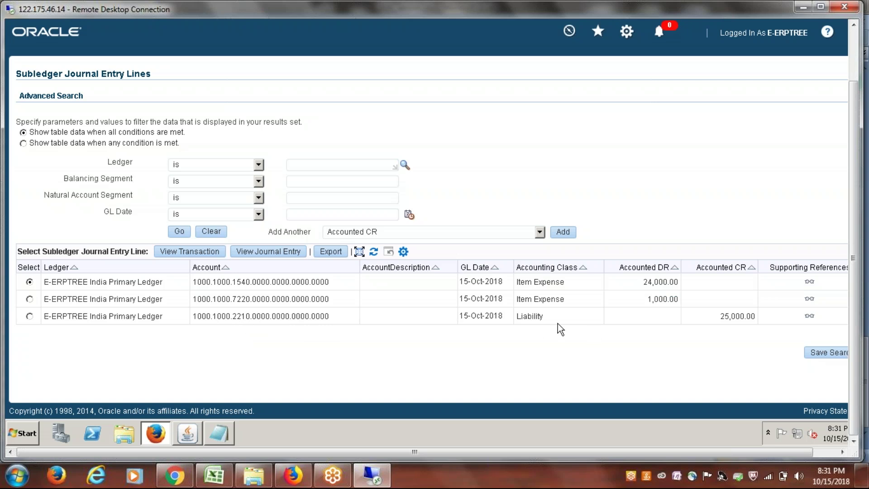
double_click(530, 316)
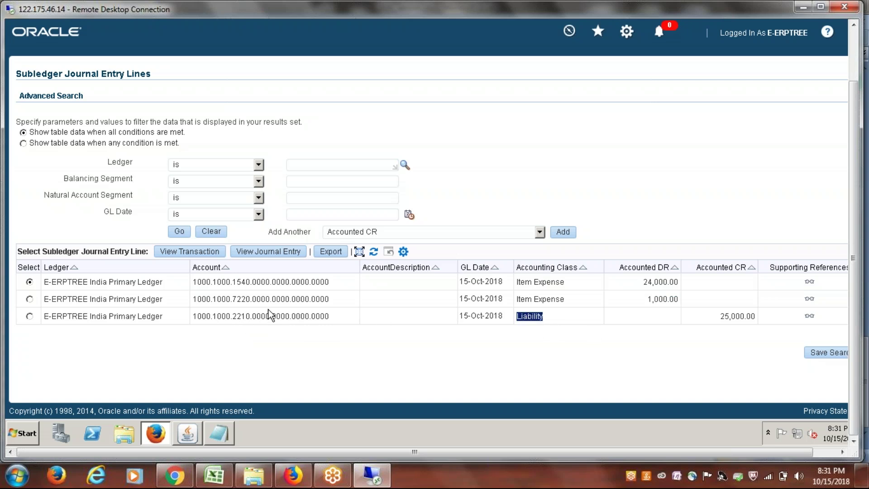
double_click(250, 317)
left_click(252, 317)
double_click(737, 317)
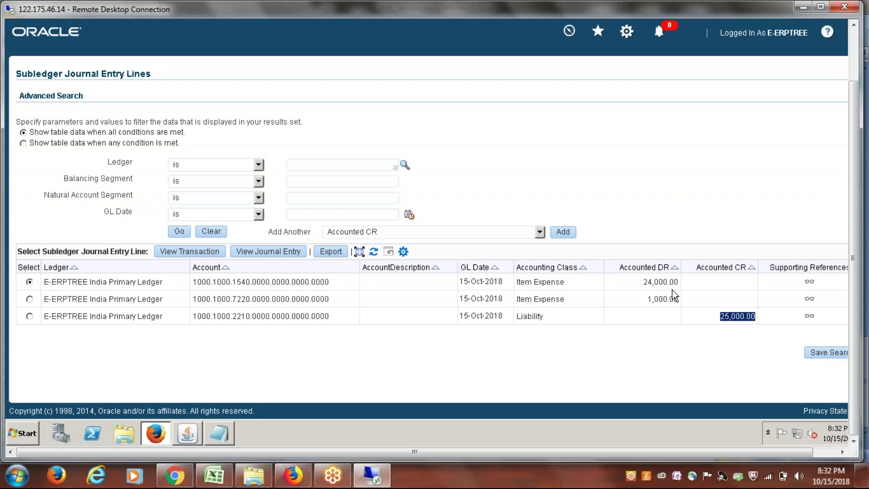
left_click_drag(662, 282, 664, 304)
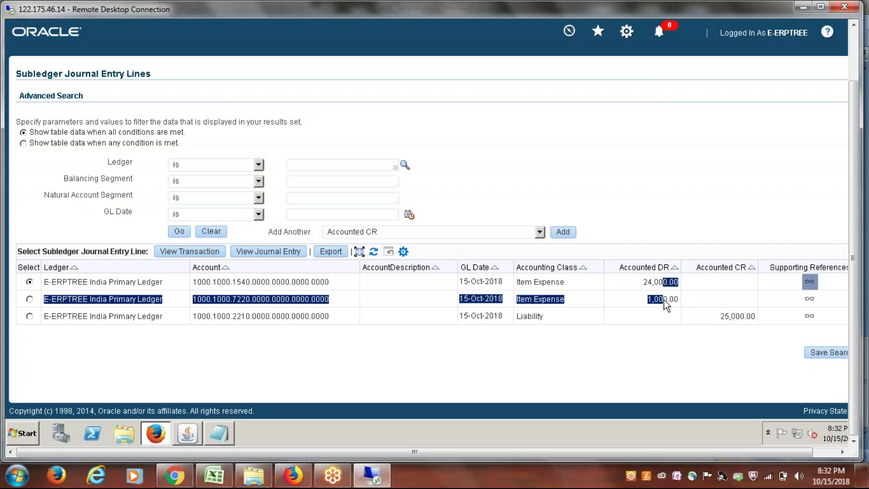
double_click(741, 317)
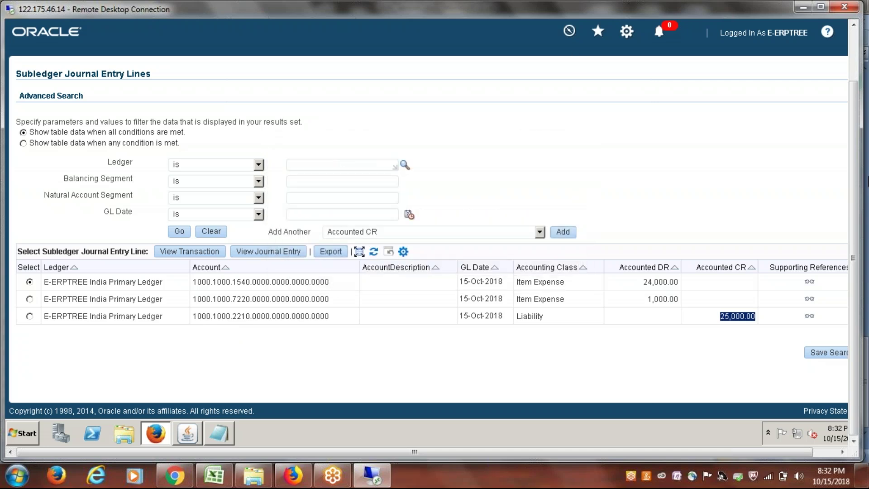
- Show the remote desktop full screen, return to Oracle Applications, close the Invoice Workbench and collapse the Navigator tree
scroll(857, 206, "up", 3)
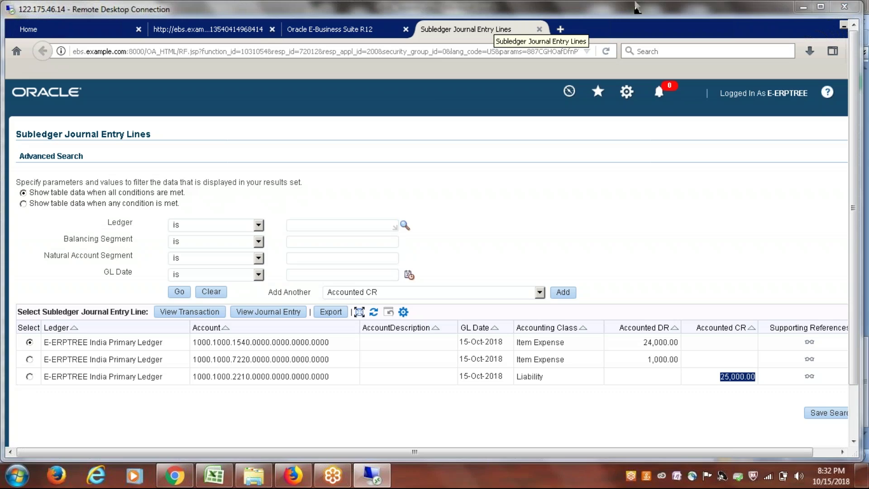
double_click(572, 13)
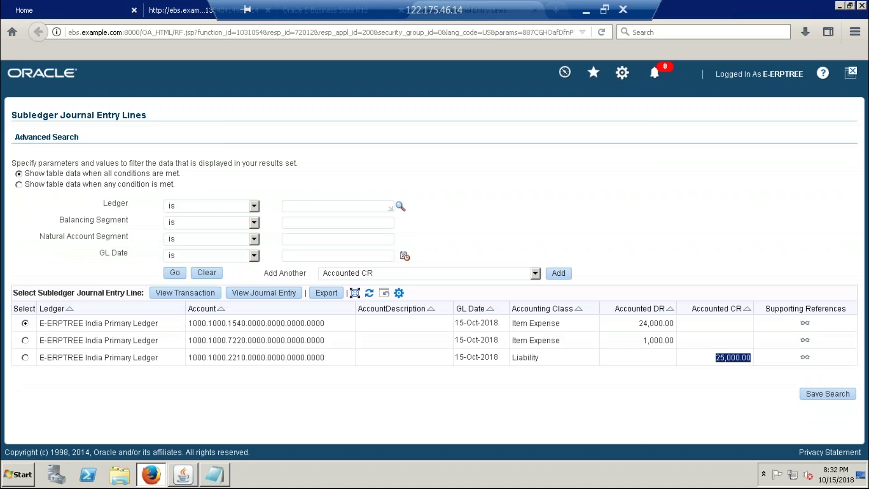
left_click(183, 475)
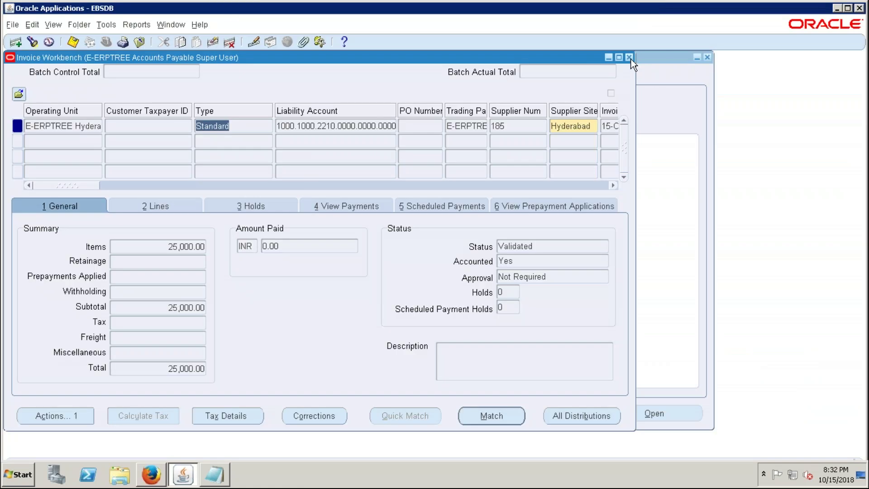
key("F4")
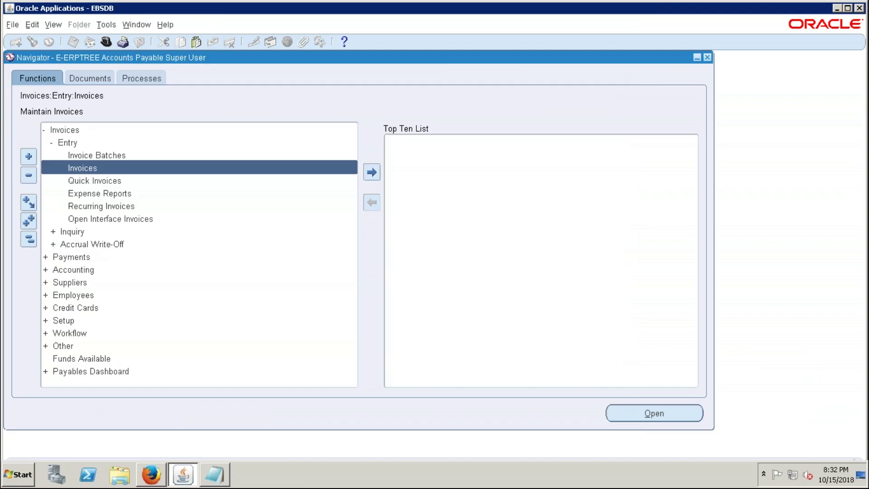
left_click(30, 240)
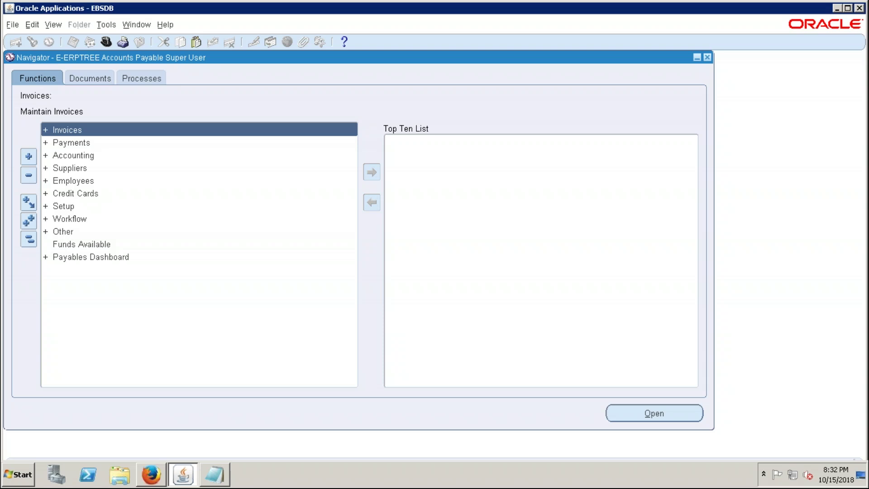
- Switch to the E-ERPTREE General Ledger Super User responsibility and open the Enter Journals form with its journal search
left_click(106, 41)
double_click(108, 244)
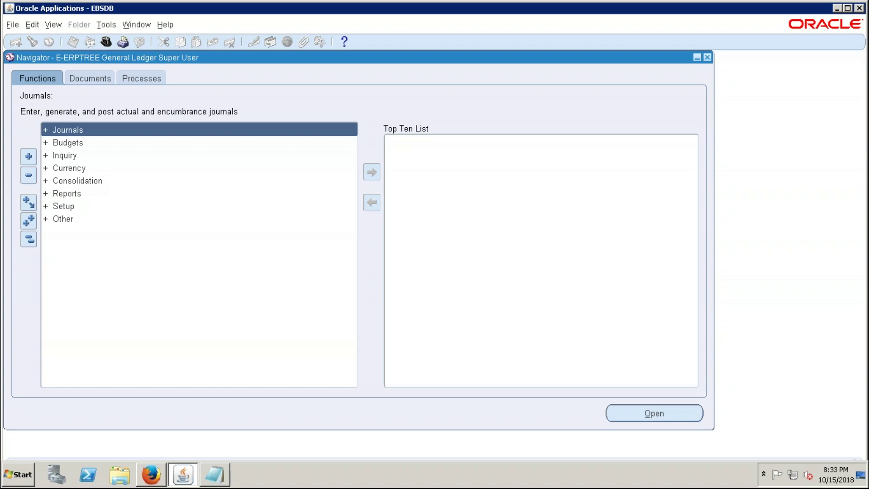
double_click(68, 131)
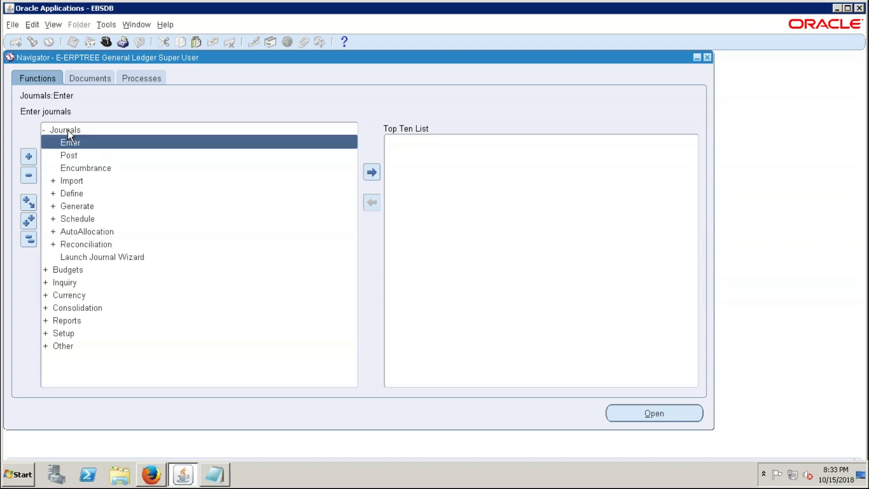
left_click(72, 143)
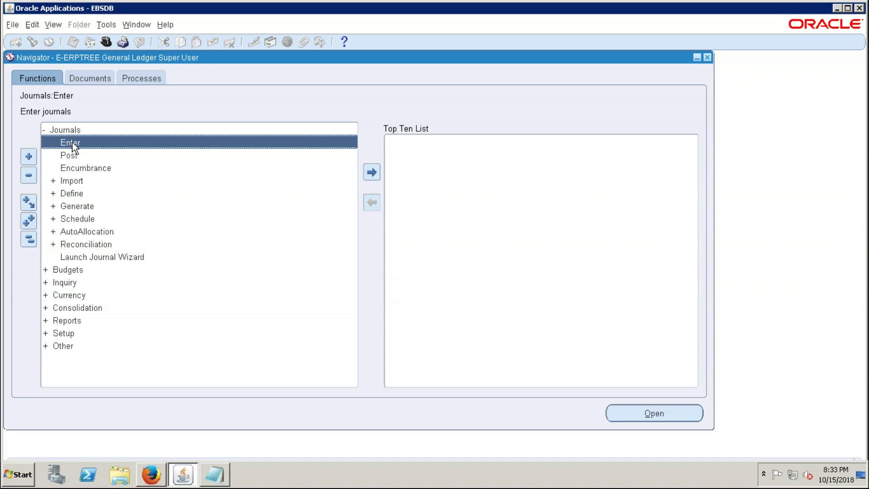
double_click(71, 143)
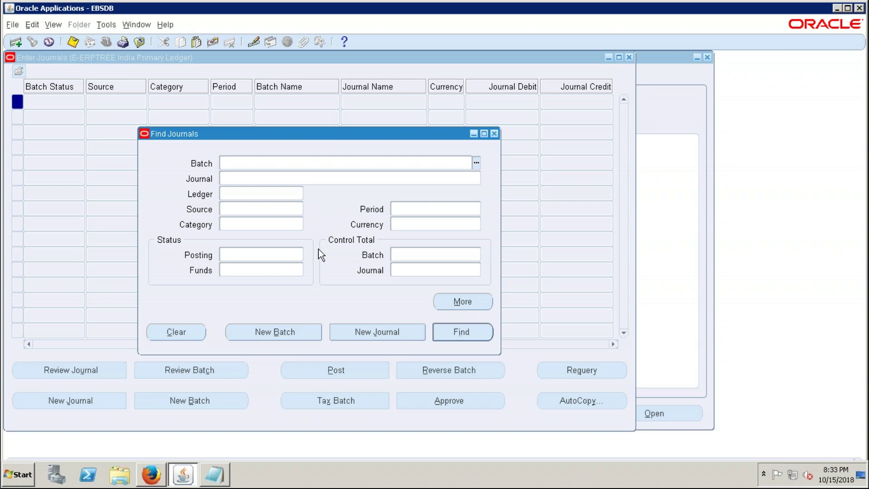
- Find the General Ledger journals whose source is Payables
left_click(237, 208)
type("payabl")
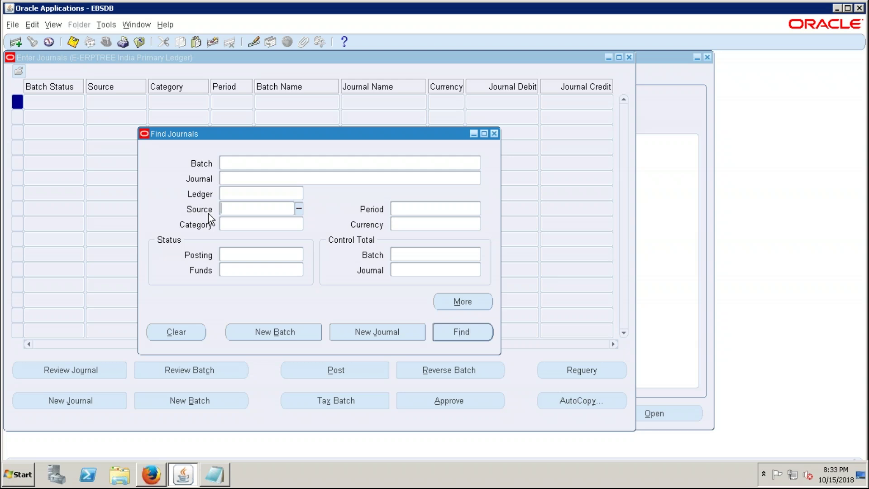
type("e")
key("Tab")
left_click(406, 434)
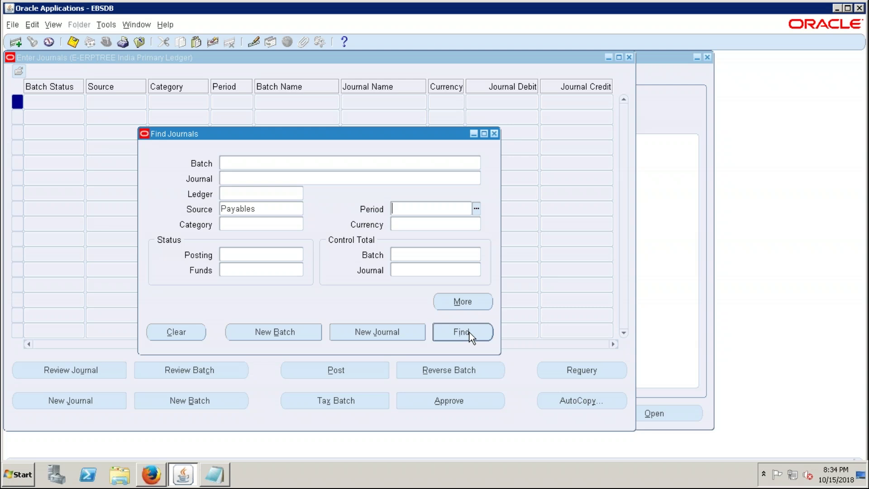
left_click(462, 333)
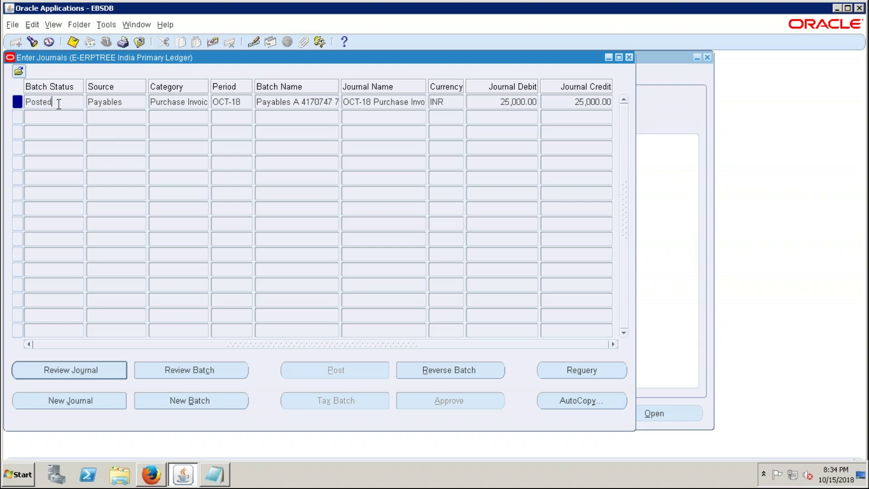
- Examine the found journal's batch status, source, category, period, batch name, journal name, currency, debit and credit
left_click(59, 104)
left_click(102, 104)
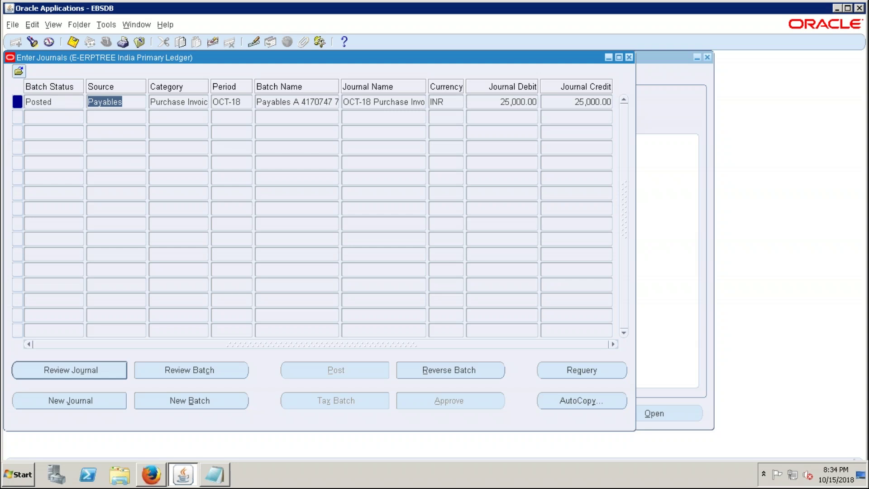
left_click(186, 102)
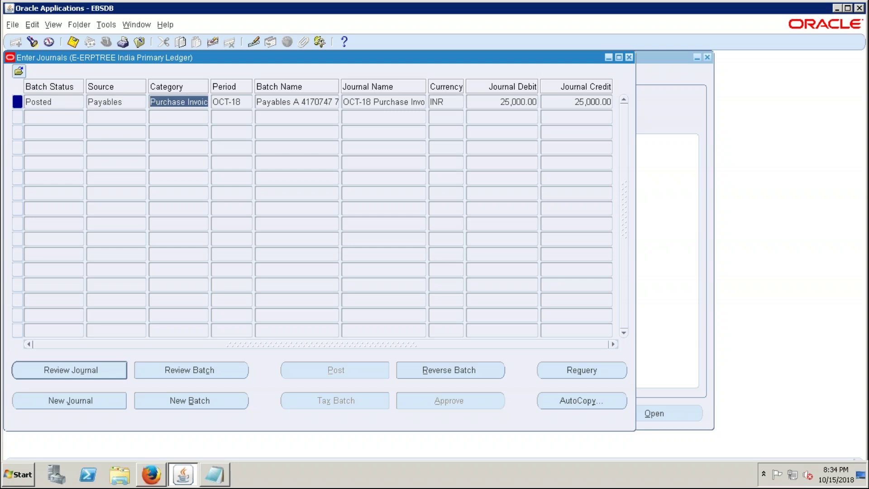
left_click(239, 103)
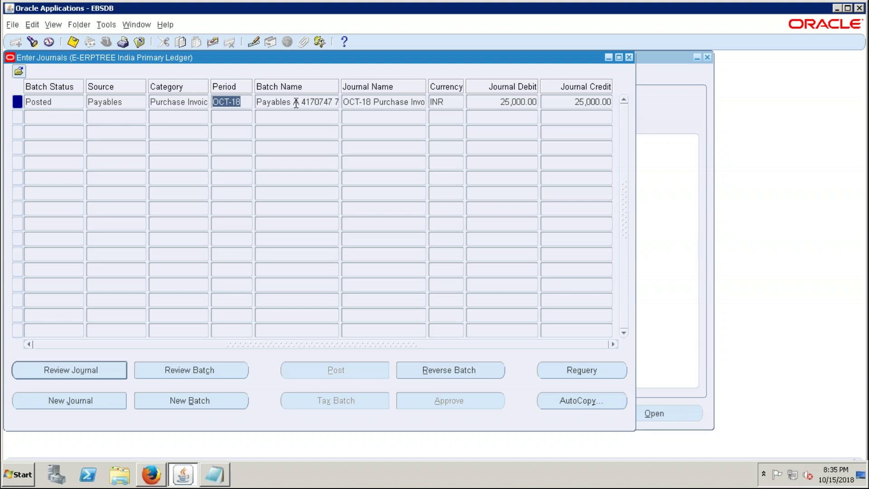
left_click(296, 102)
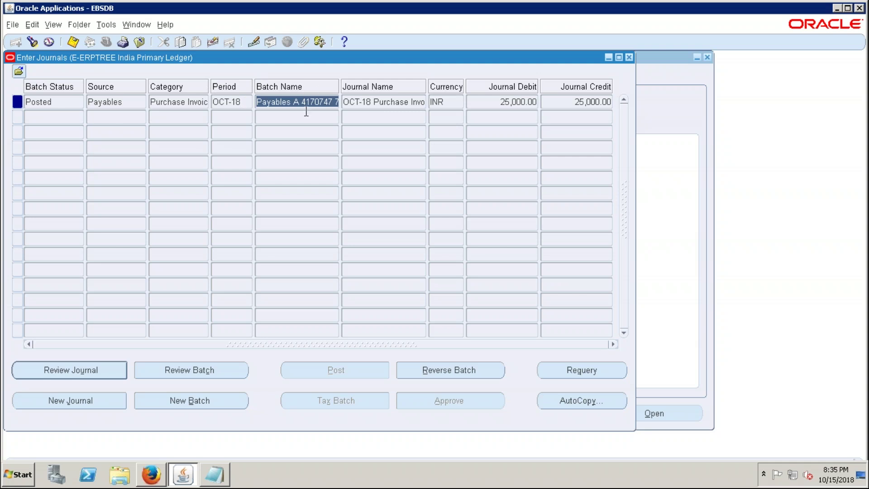
triple_click(275, 107)
left_click(380, 103)
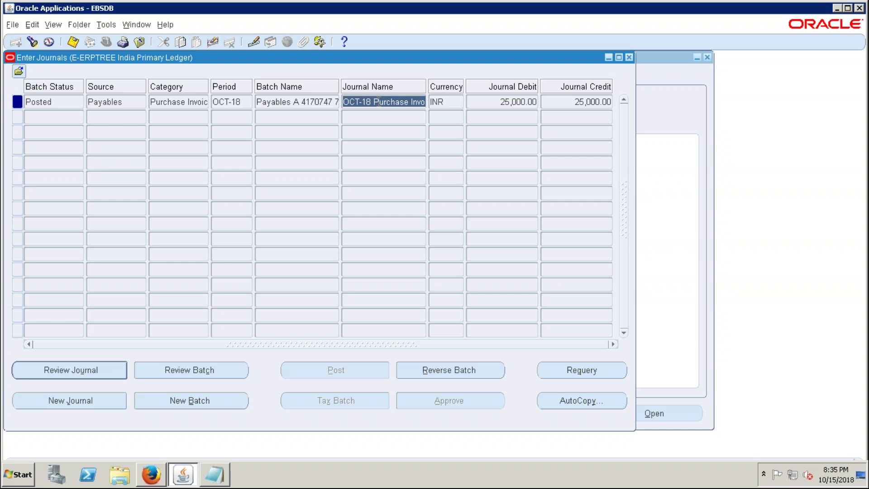
left_click(449, 102)
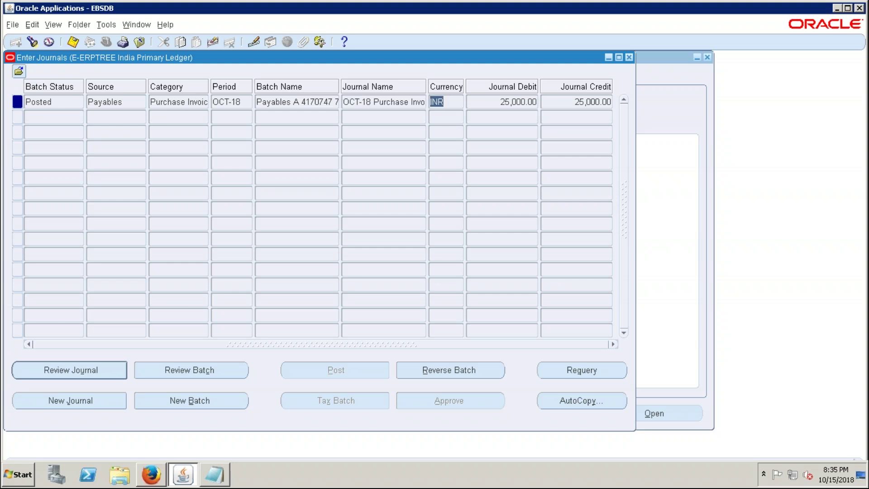
left_click(497, 101)
left_click(563, 101)
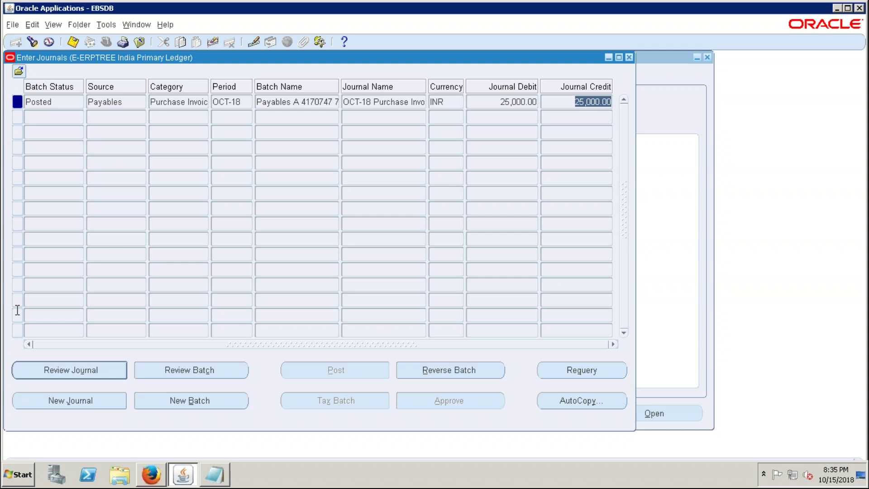
- Open the found journal for review and compare the debits of lines 2 and 3 with the credit of line 1
left_click(66, 370)
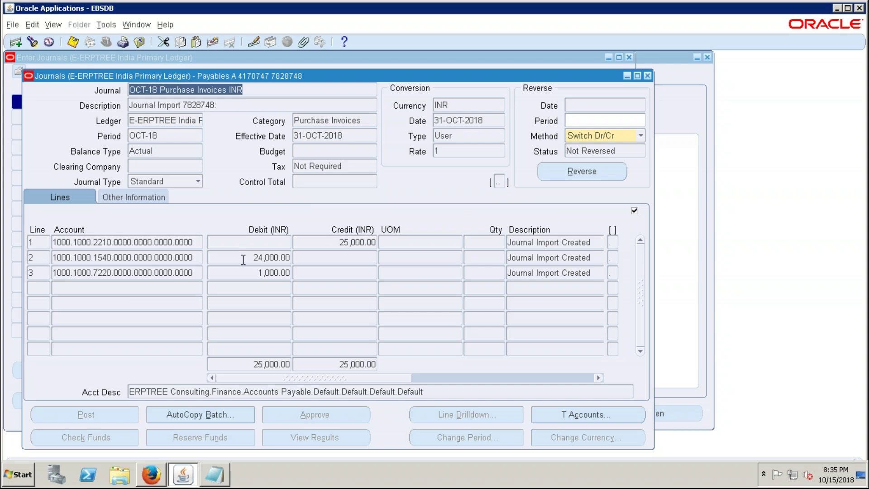
left_click(243, 259)
left_click(249, 271)
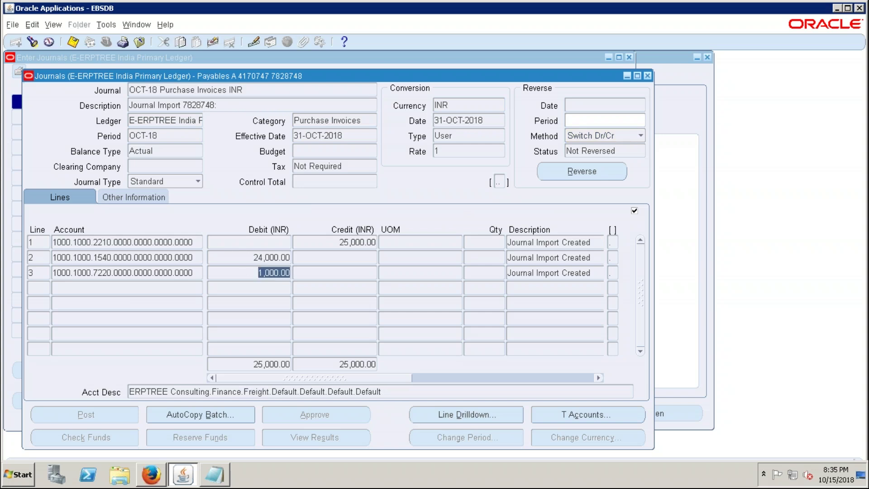
left_click(338, 242)
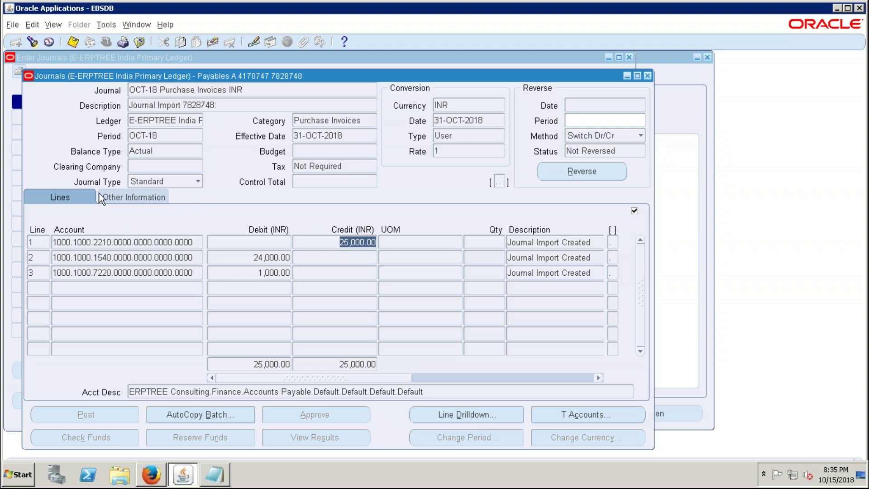
- Check the journal's posting status, source and reference in its Other Information details
left_click(143, 200)
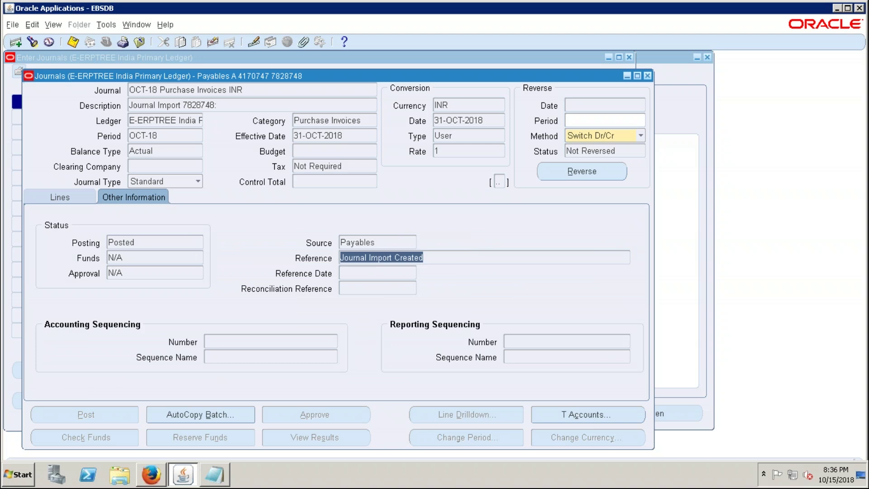
left_click(138, 243)
double_click(135, 243)
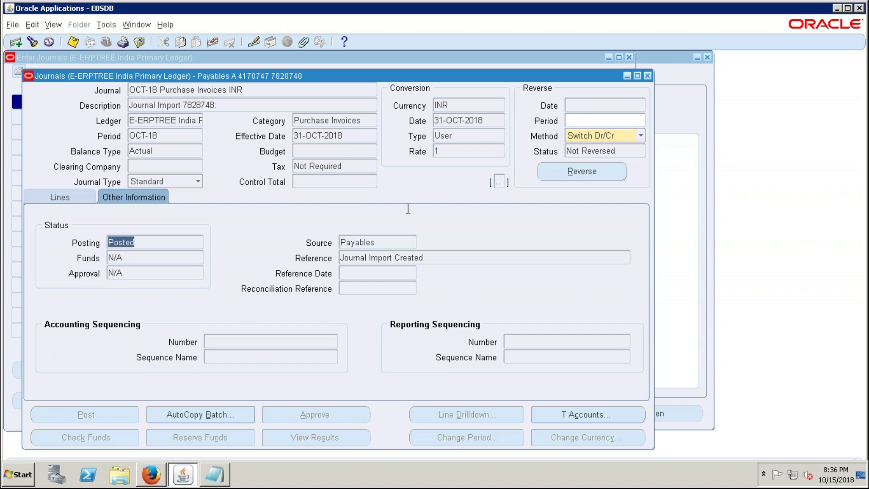
left_click(384, 242)
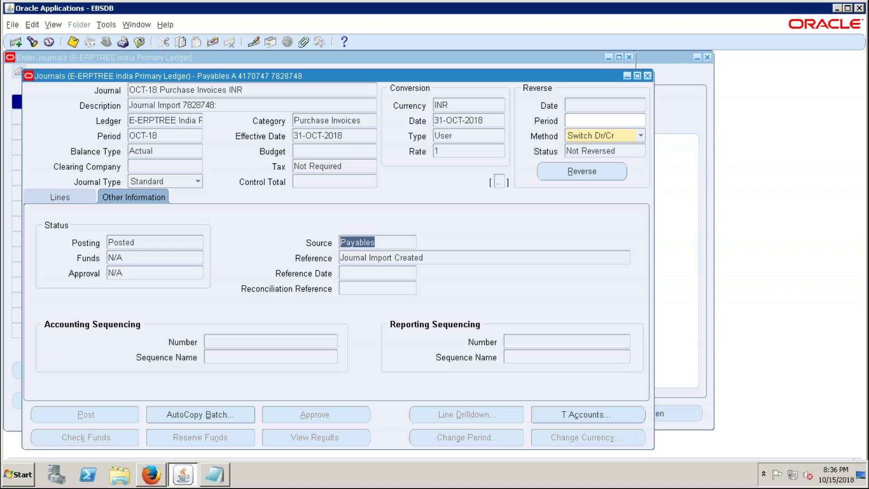
left_click(430, 256)
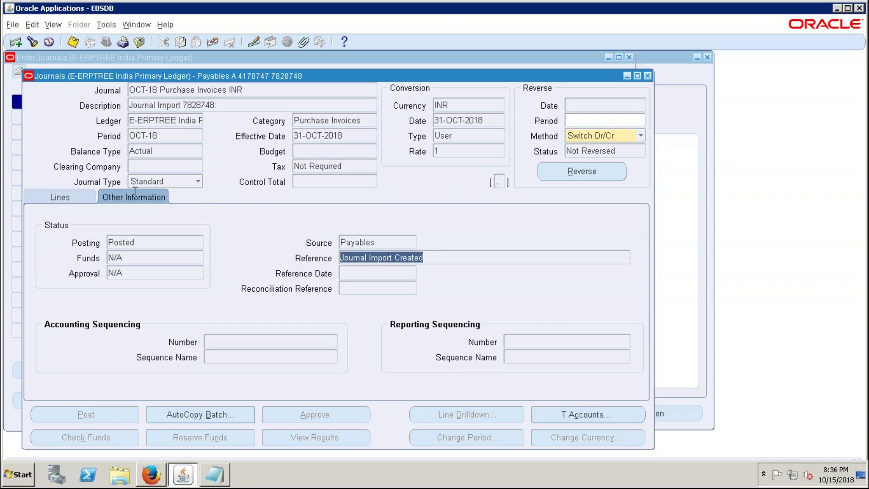
- Return to the journal lines, examine the account combinations of lines 2 and 1, and select the journal name
left_click(72, 193)
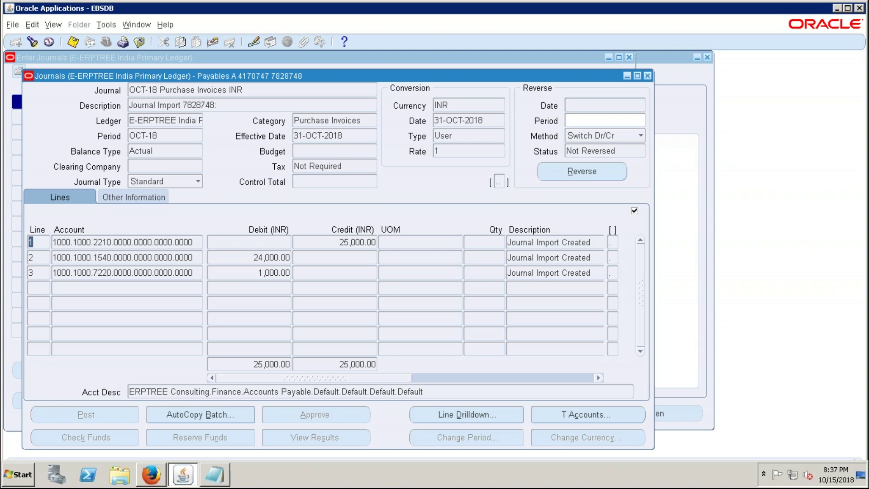
left_click(165, 257)
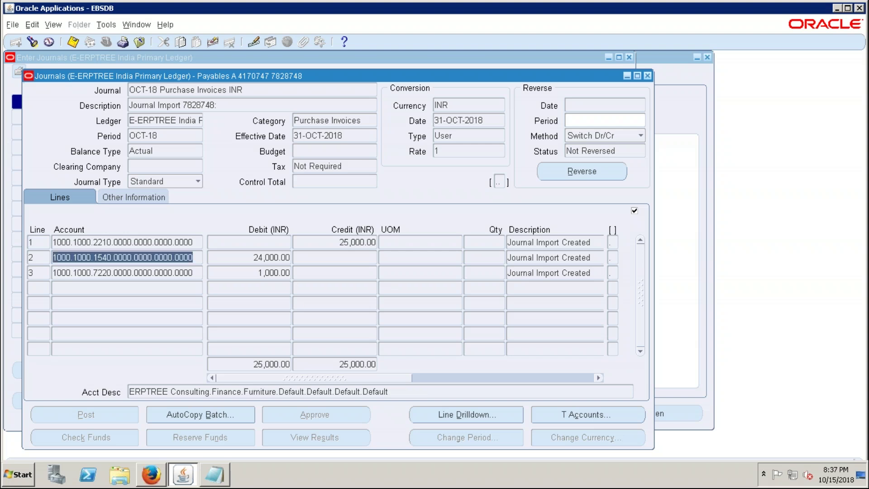
left_click(184, 242)
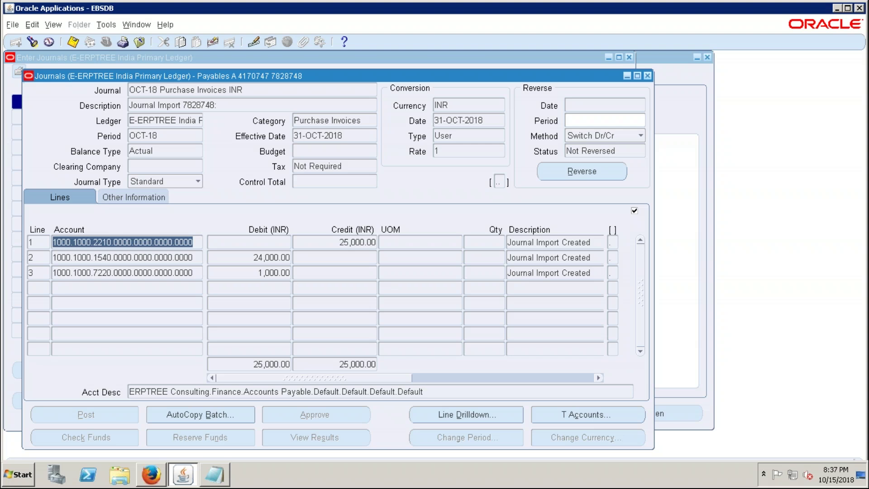
left_click(183, 243)
double_click(184, 243)
left_click(244, 89)
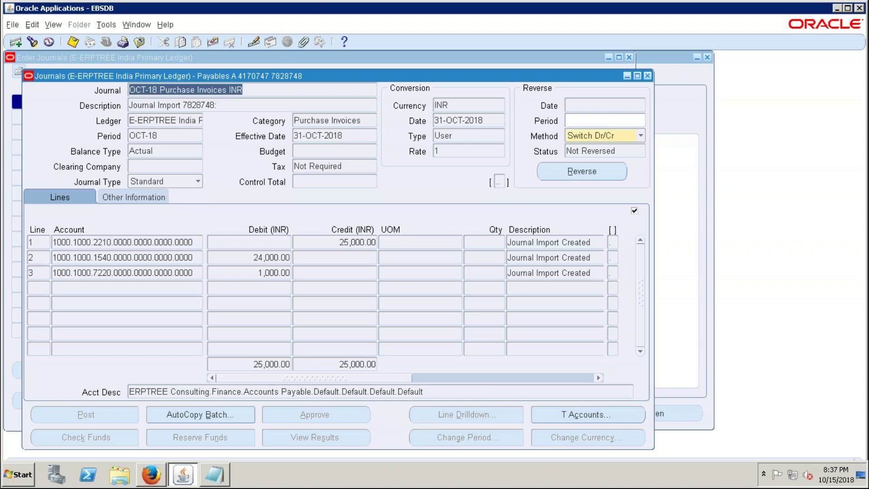
- Drill down from journal line 1 to its subledger journal entry line and view the originating transaction
left_click(141, 244)
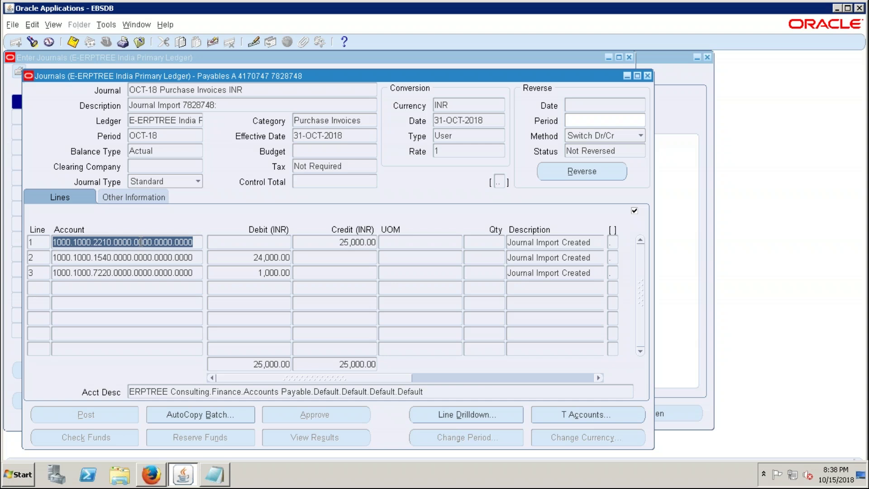
left_click(469, 413)
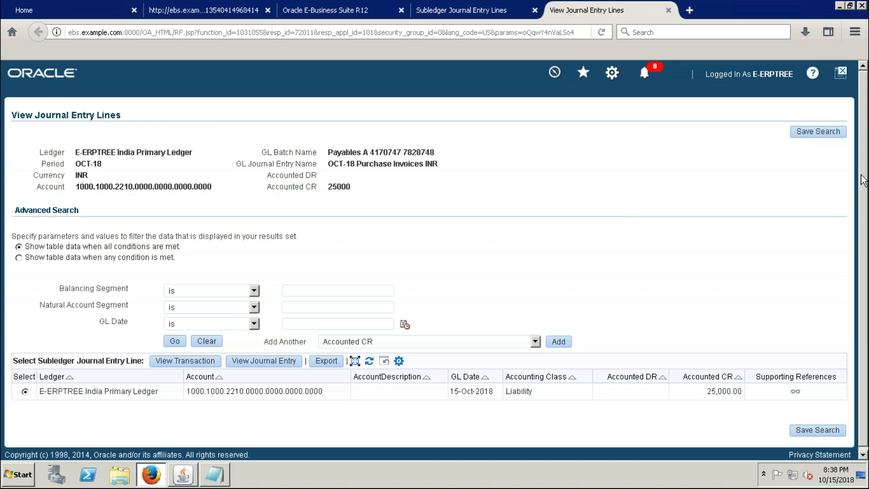
scroll(862, 255, "down", 1)
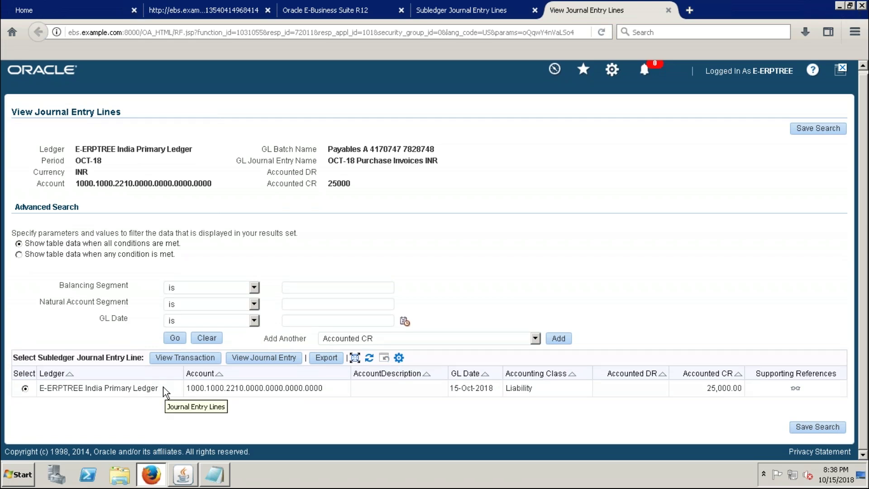
left_click(177, 358)
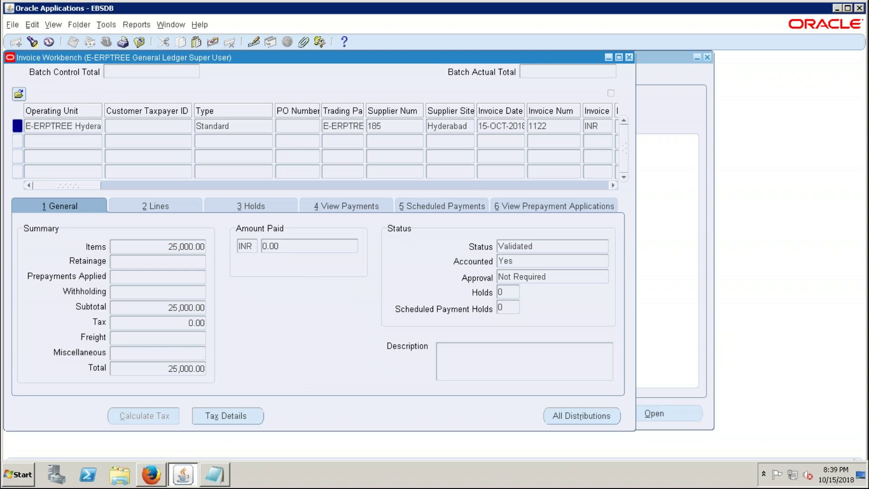
- Examine the originating invoice's operating unit, type, trading partner, terms date and amount paid in the Invoice Workbench
left_click(74, 127)
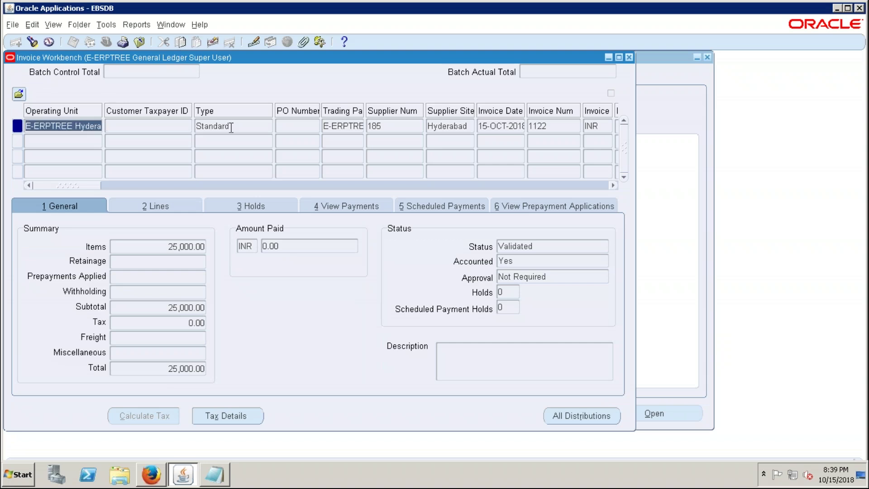
left_click(231, 127)
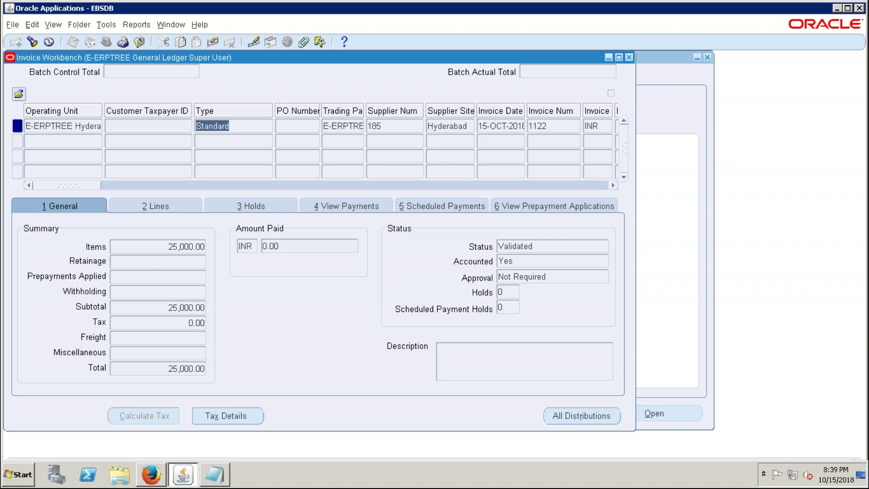
left_click(339, 126)
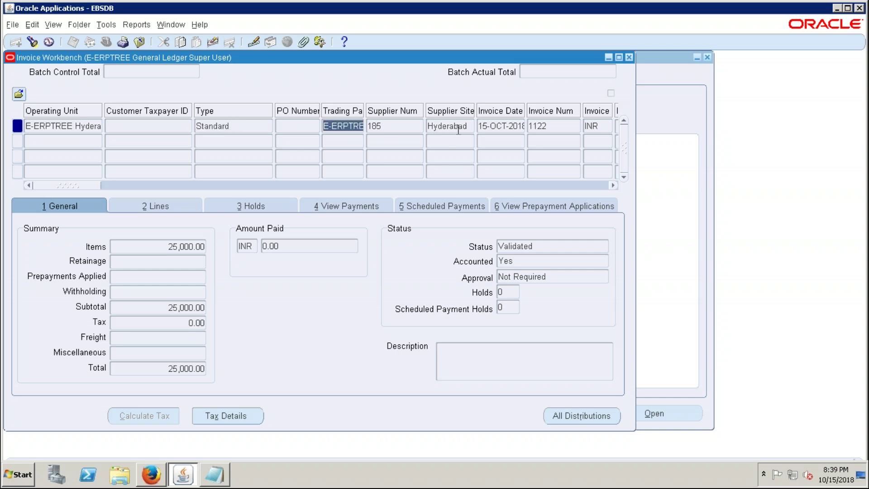
left_click_drag(92, 186, 300, 188)
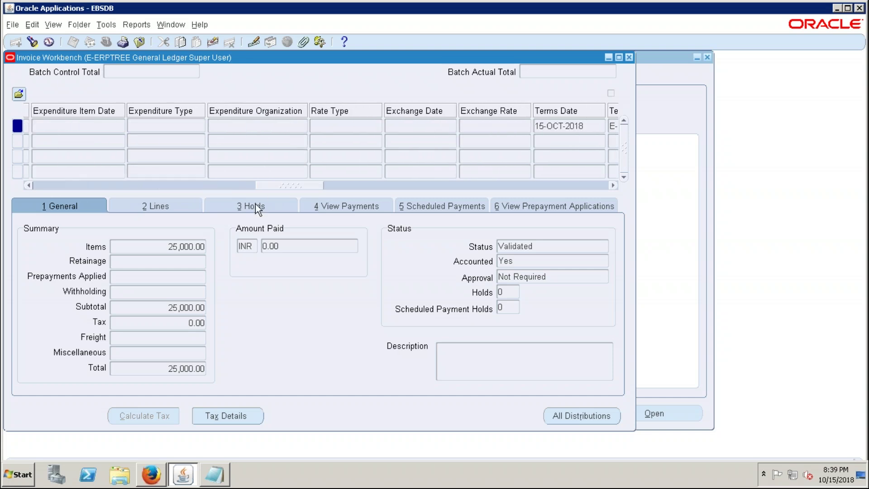
left_click(78, 206)
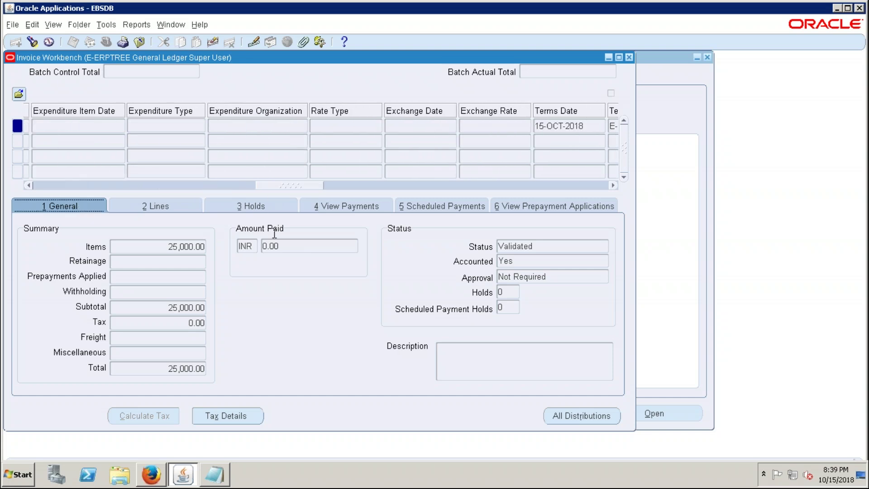
left_click(283, 247)
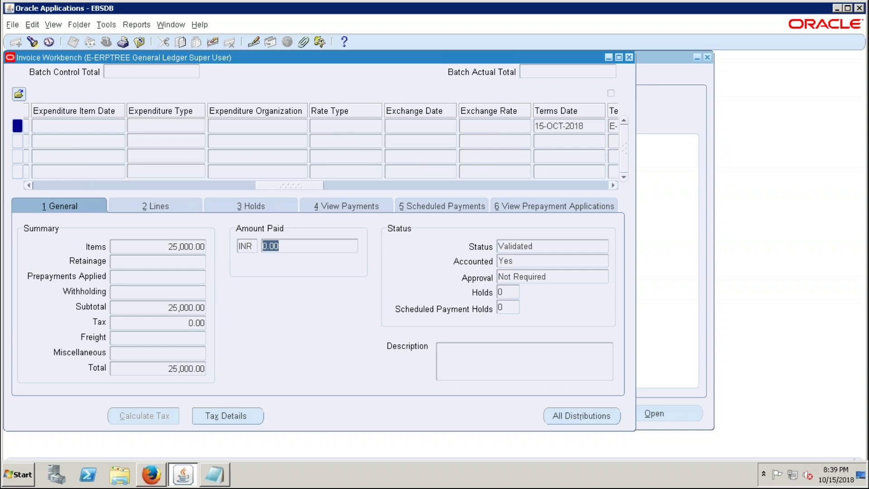
- Check the due date in the invoice's scheduled payments, return to its general summary and close the Invoice Workbench
left_click(440, 207)
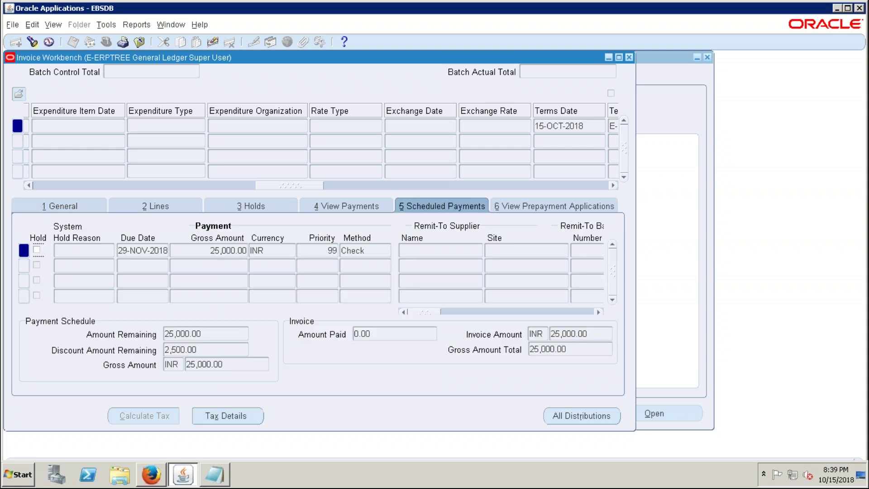
left_click(142, 251)
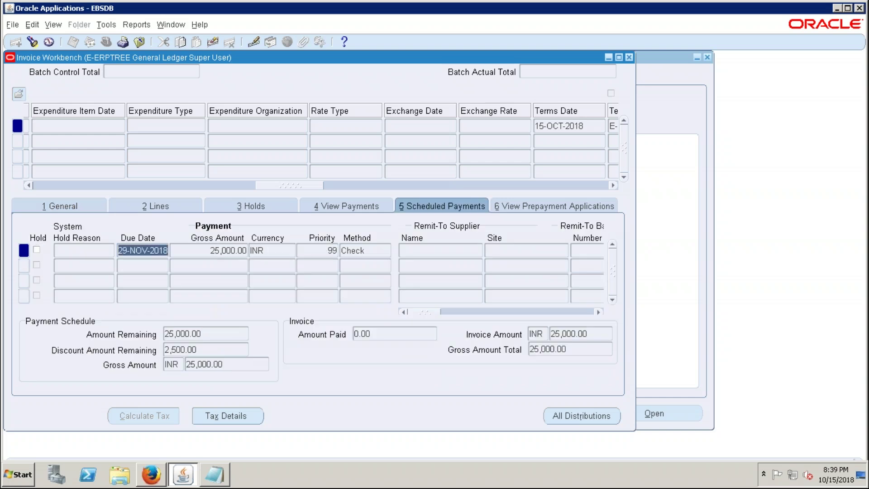
left_click(74, 206)
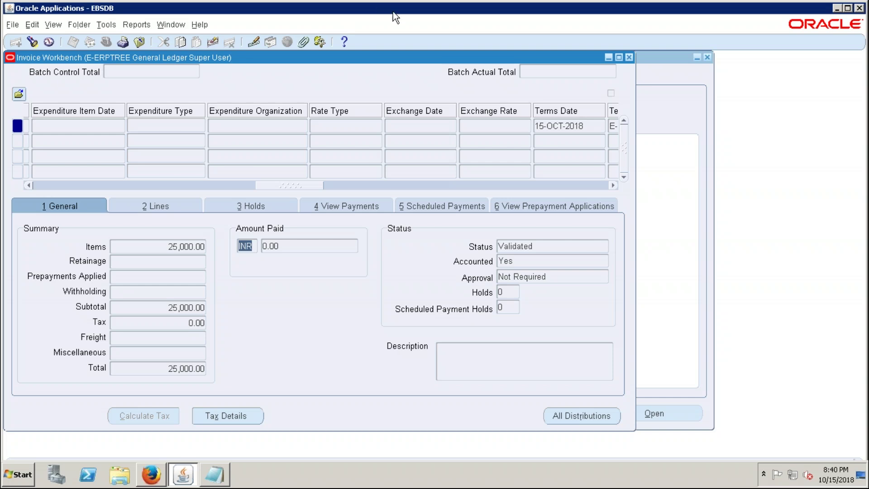
left_click(629, 57)
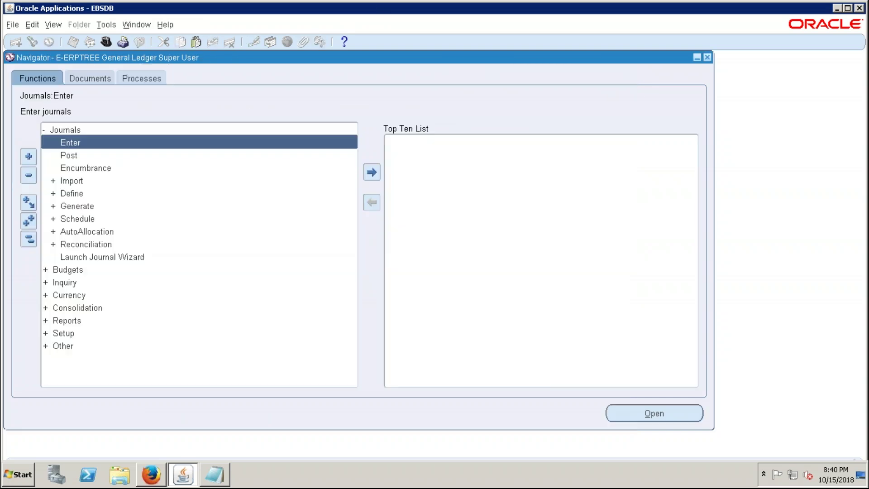
- Collapse the navigator's function list and switch to the E-ERPTREE Accounts Payable Super User responsibility
left_click(29, 239)
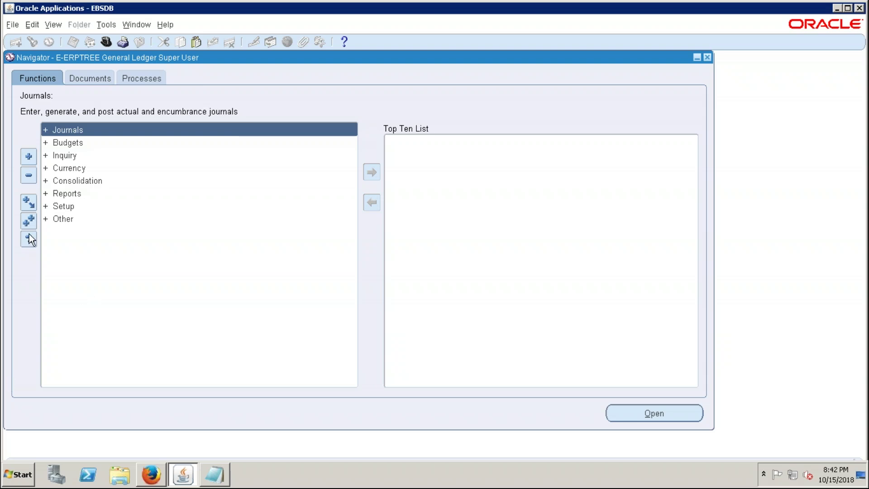
left_click(29, 238)
left_click(104, 41)
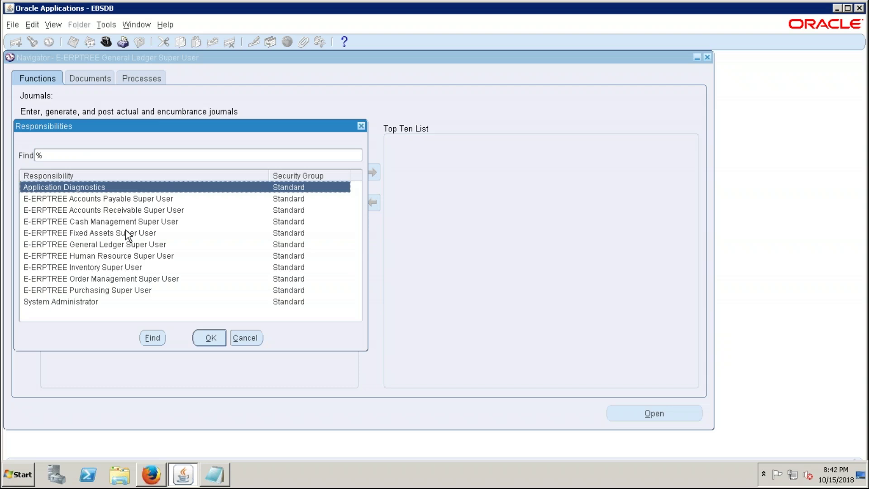
left_click(120, 202)
double_click(119, 202)
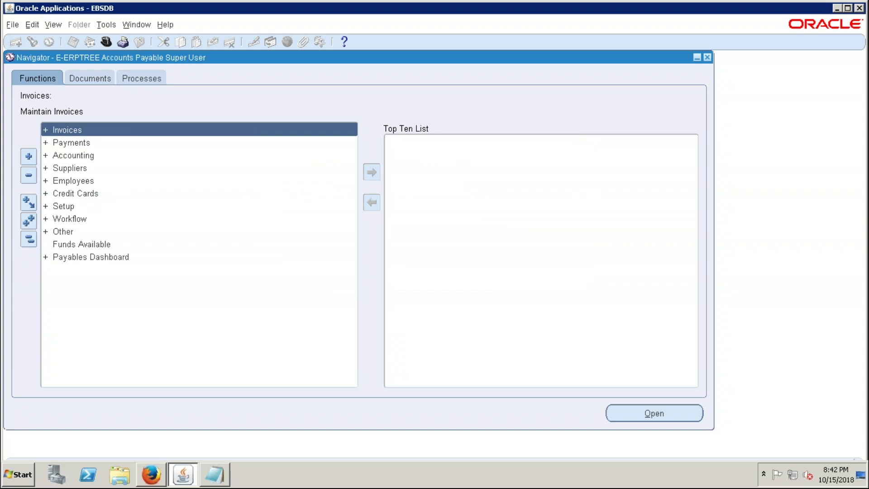
- Start a new single request for the Create Accounting program
left_click(168, 332)
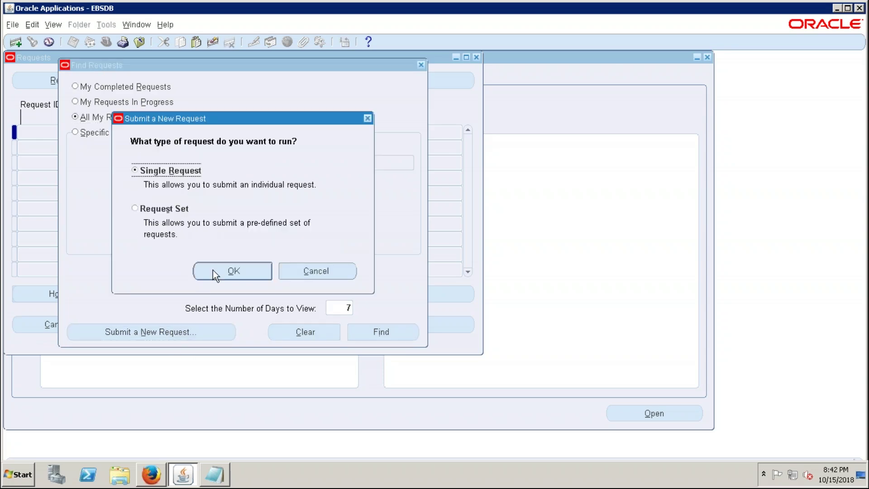
left_click(223, 269)
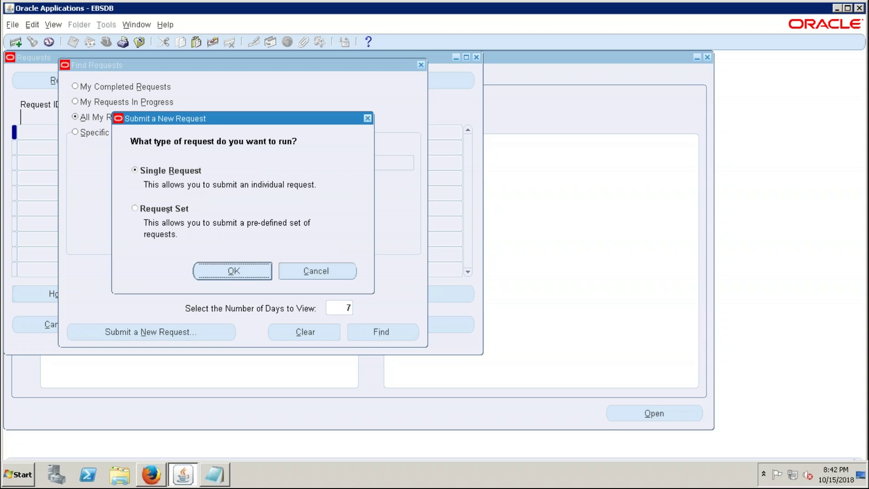
type("create acc")
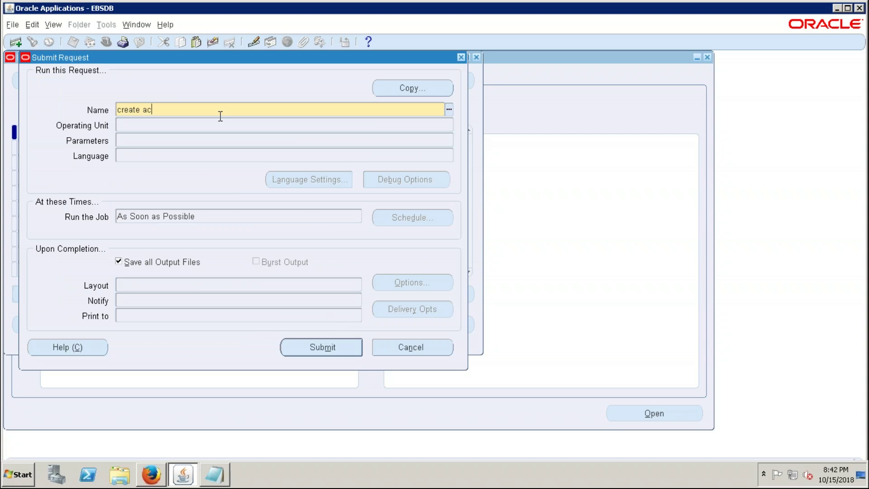
key("Tab")
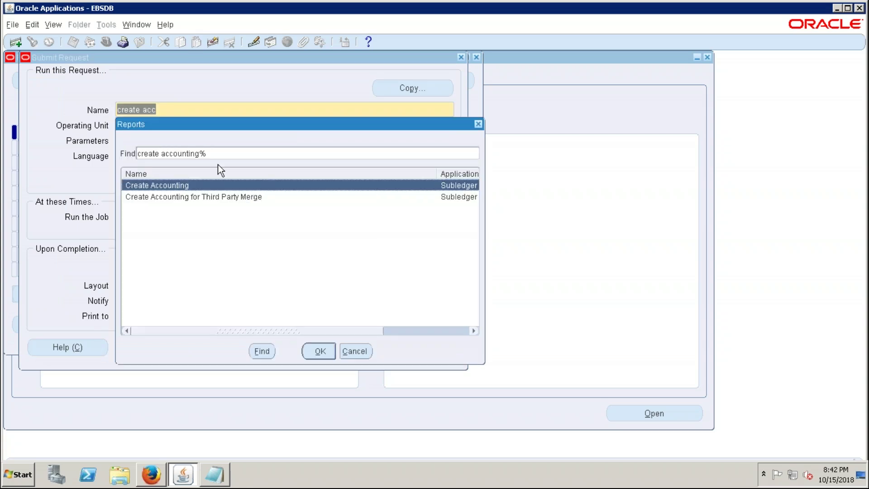
double_click(161, 186)
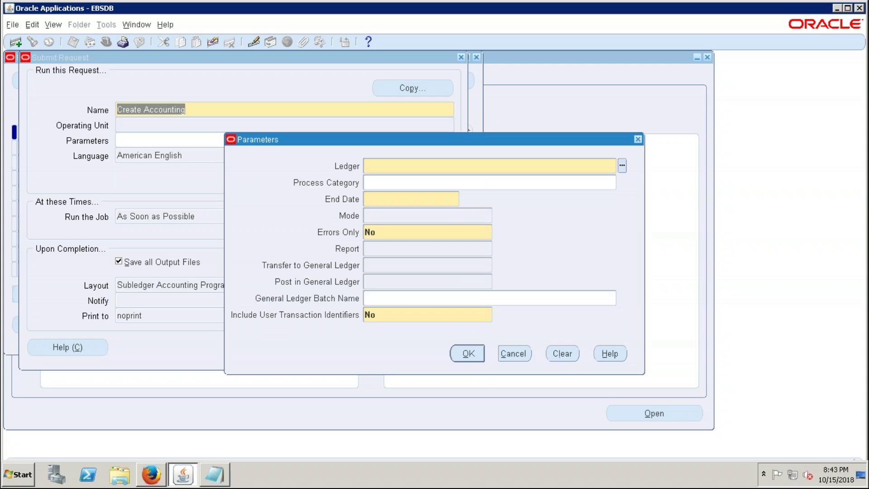
- Set the request's ledger to E-ERPTREE India Primary Ledger and its end date to 15-OCT-2018
type("e-e")
key("Tab")
left_click(420, 201)
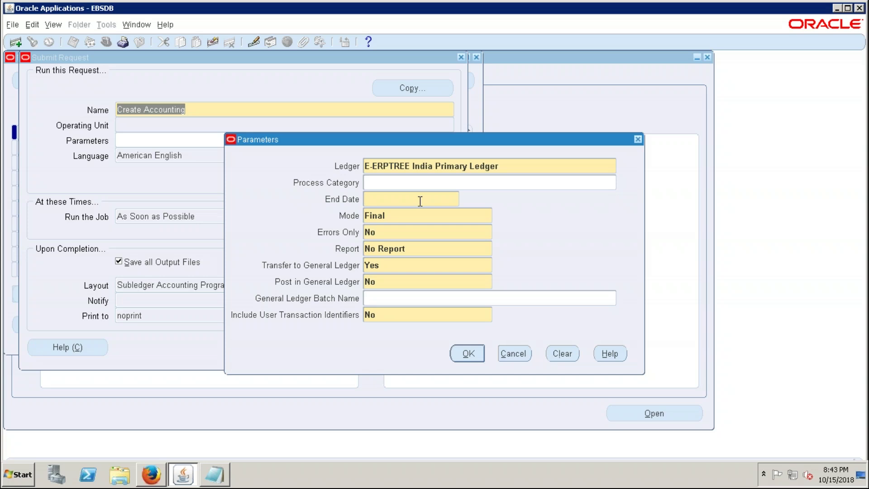
type("15-oct-")
type("2018")
key("Tab")
key("Tab")
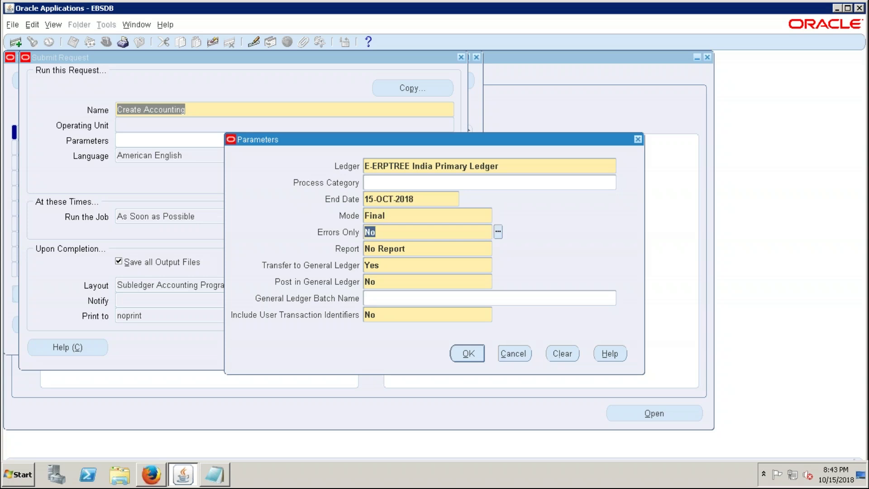
- Examine the available accounting modes and the Transfer to General Ledger parameter without changing them
left_click(404, 217)
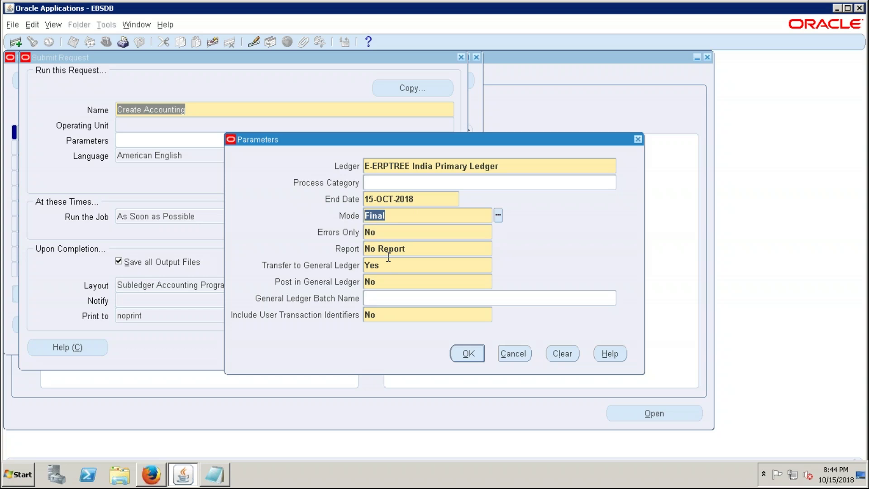
left_click(497, 215)
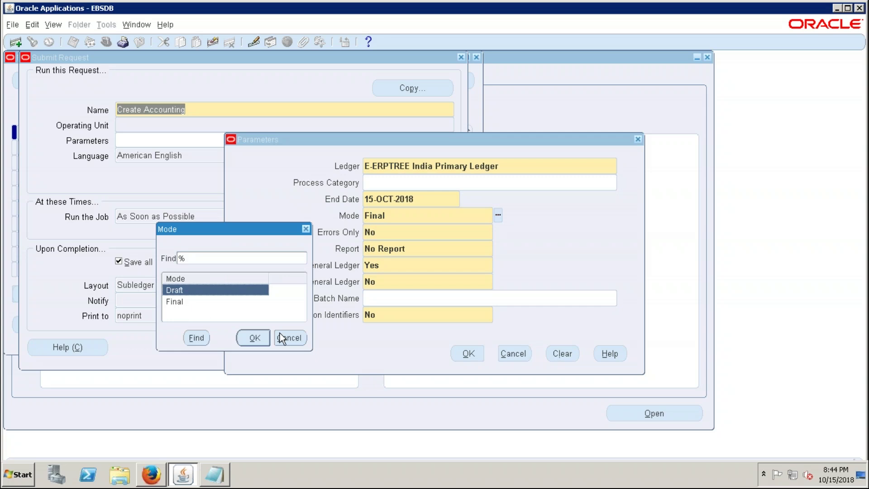
left_click(289, 337)
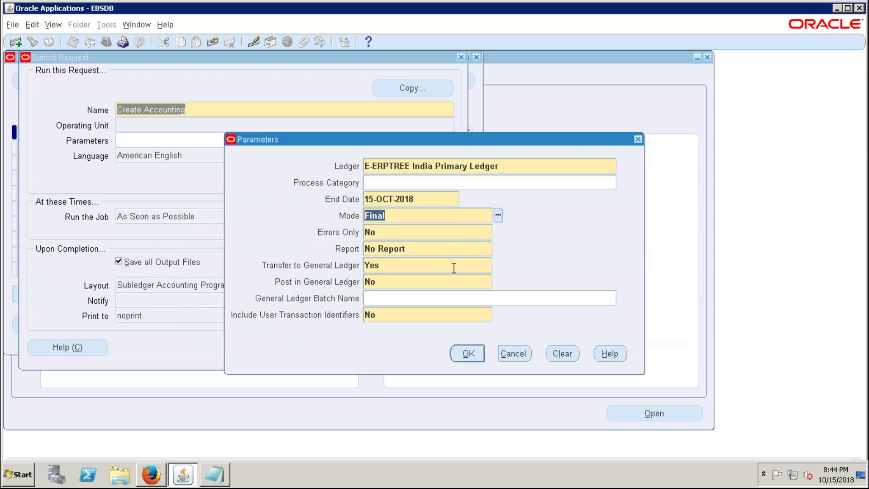
left_click(430, 265)
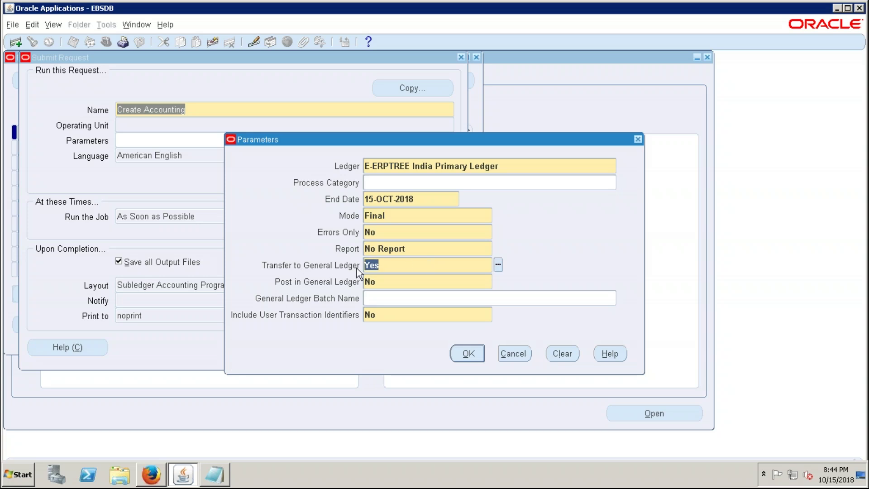
- Set the Post in General Ledger parameter to Yes
left_click(437, 280)
left_click(500, 282)
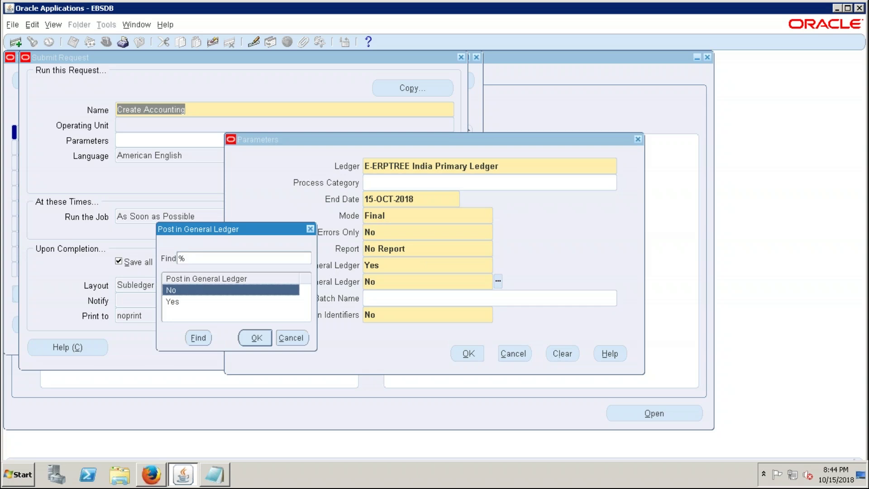
left_click(180, 301)
left_click(263, 341)
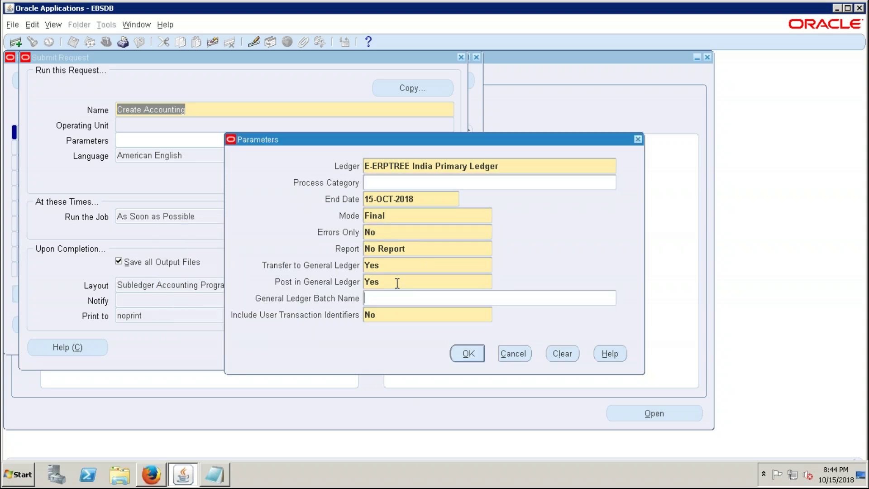
left_click(397, 283)
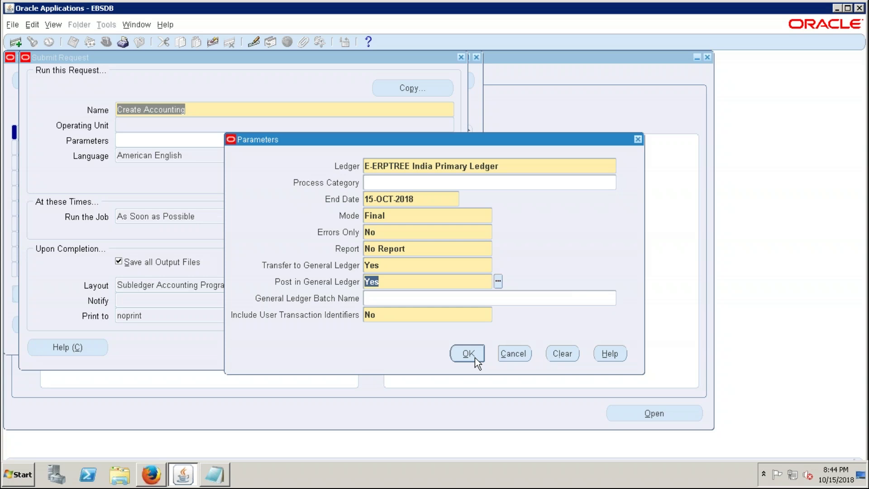
- Accept the parameters, submit the Create Accounting request without adding another, and list all own requests
left_click(475, 357)
left_click(329, 349)
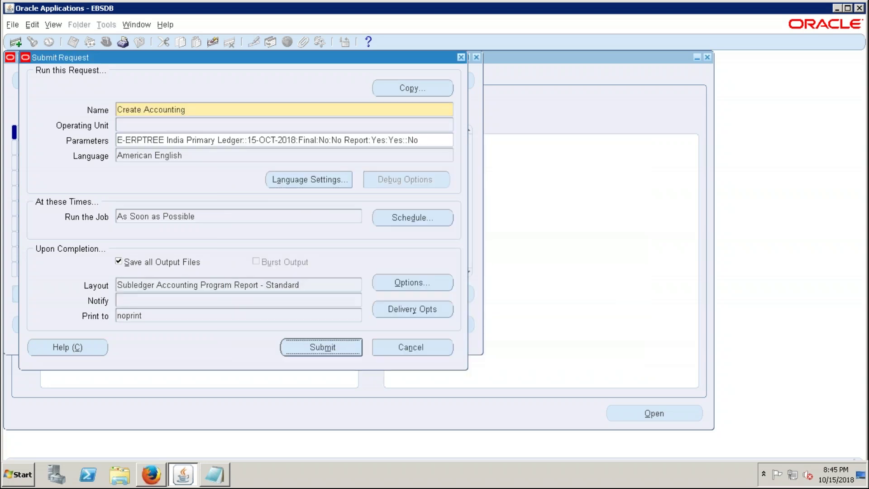
left_click(471, 288)
left_click(381, 333)
- Refresh the requests list repeatedly to follow the Create Accounting request through to completion
left_click(64, 81)
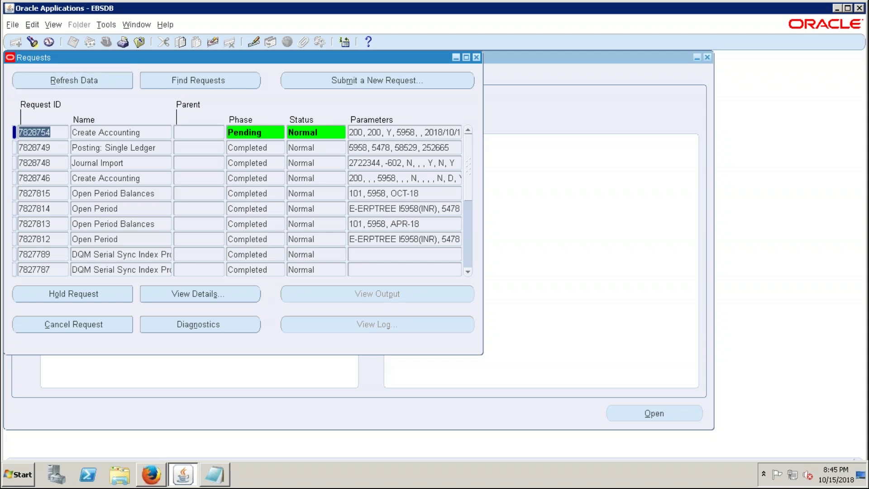
key("alt+r")
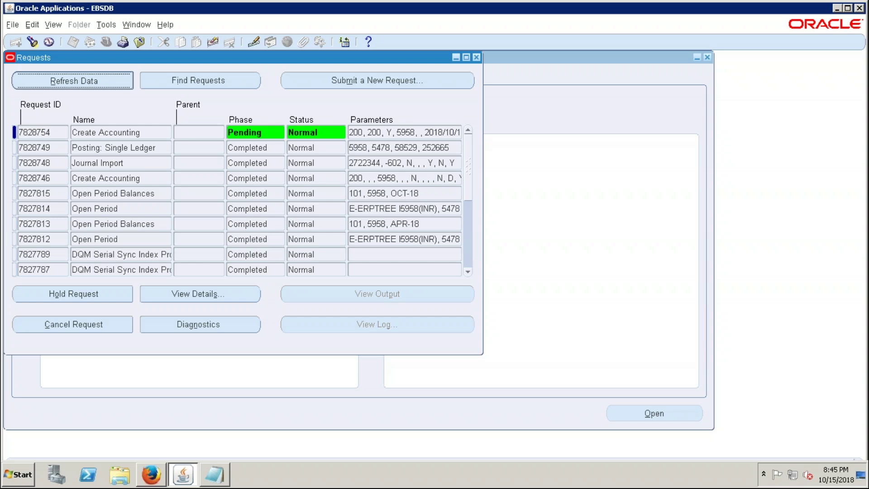
key("alt+r")
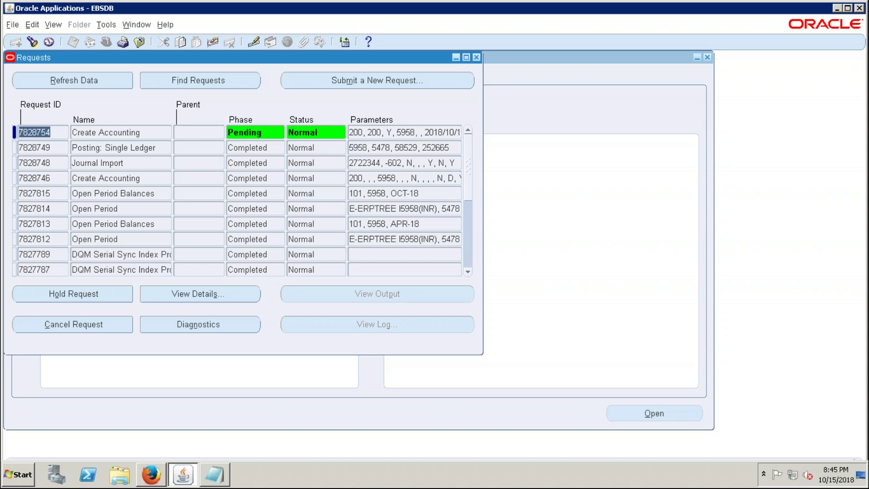
key("alt+r")
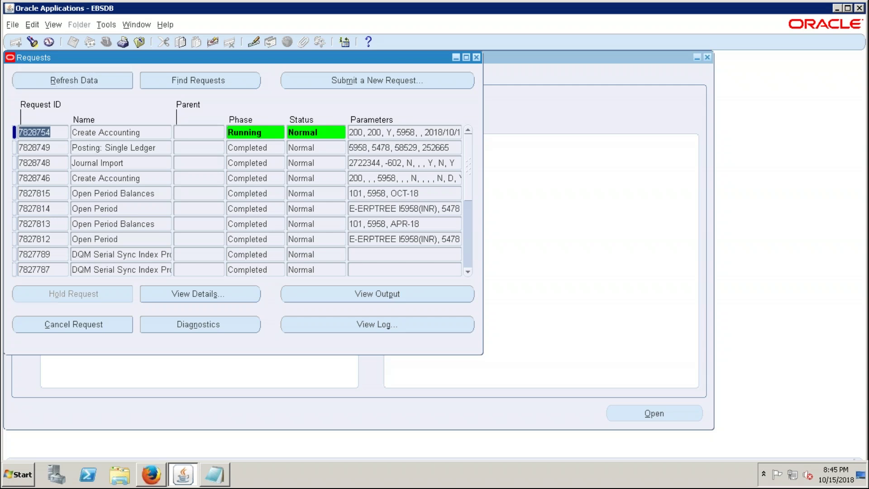
key("alt+r")
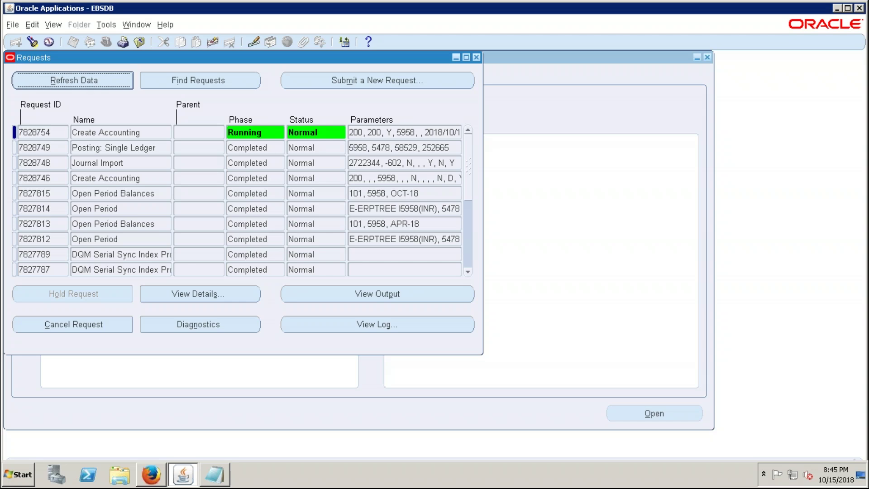
key("alt+r")
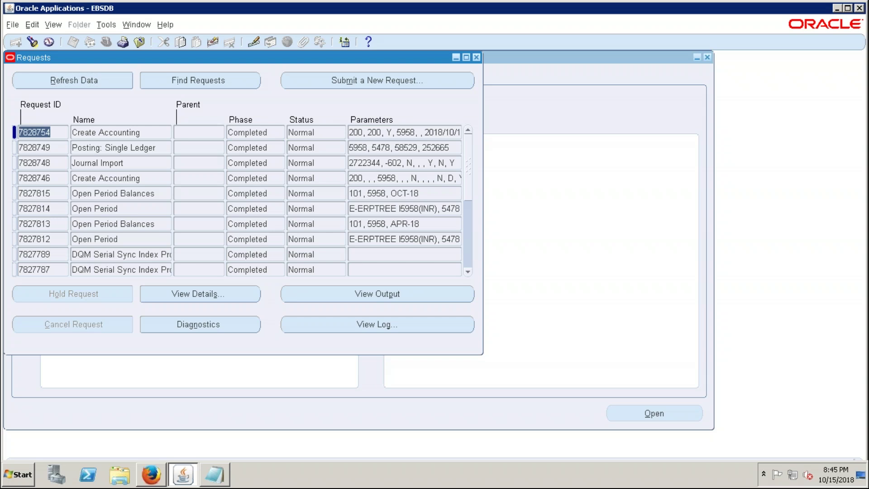
key("alt+r")
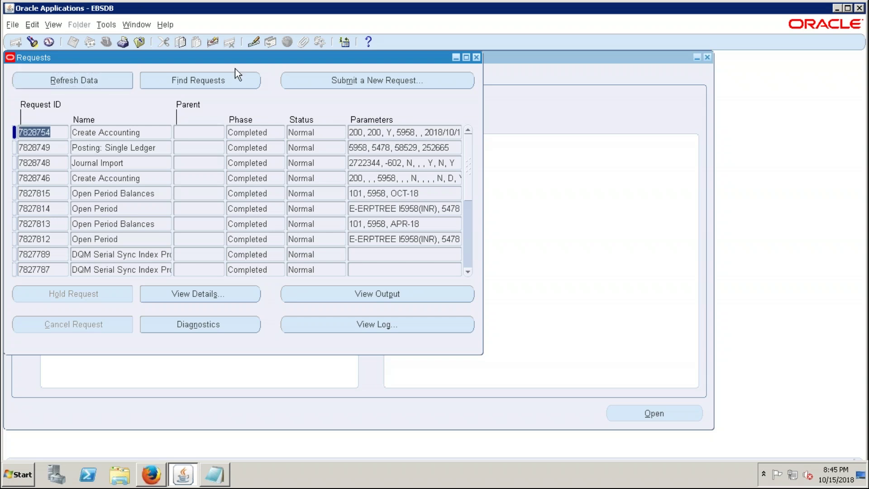